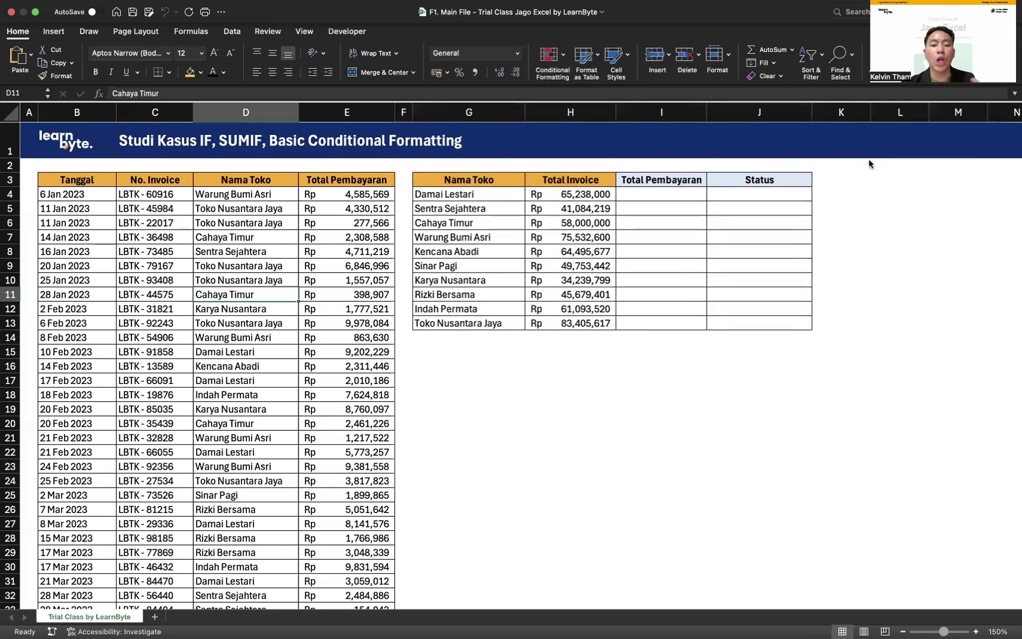
Enter the heading "Studi Kasus" in cell G15 below the store table and make it bold.
{"action": "left_click", "coordinate": [471, 352]}
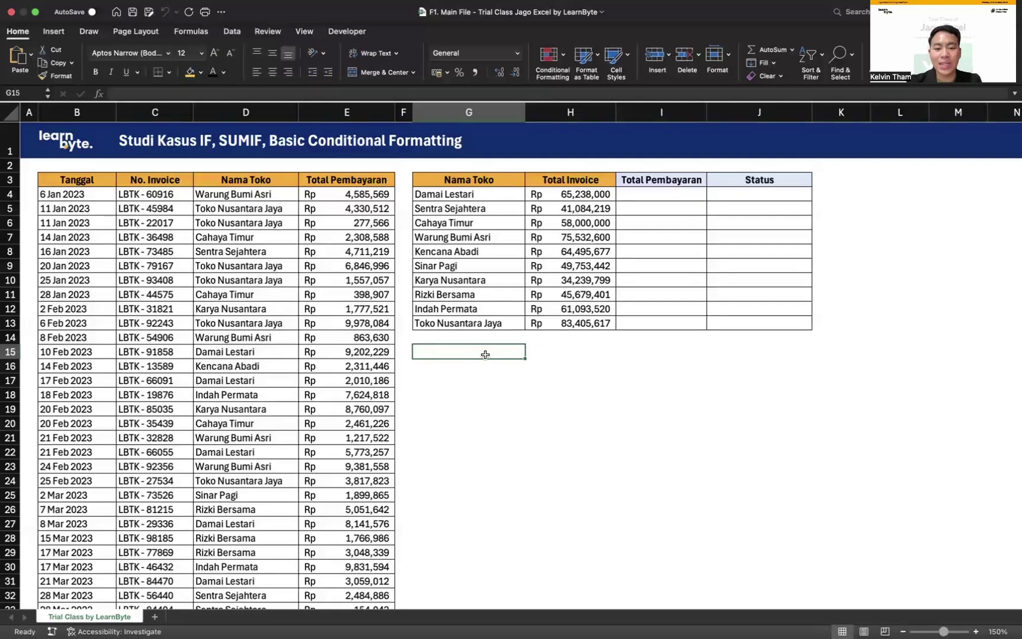
{"action": "type", "text": "Studi Kasus"}
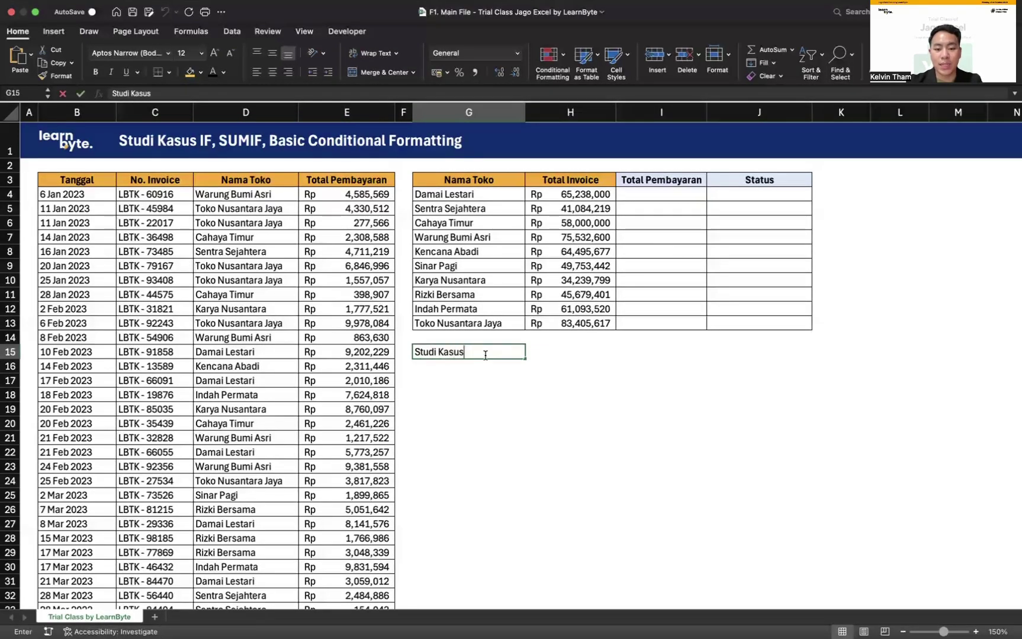
{"action": "key", "text": "shift+Home"}
{"action": "key", "text": "super+b"}
{"action": "key", "text": "Return"}
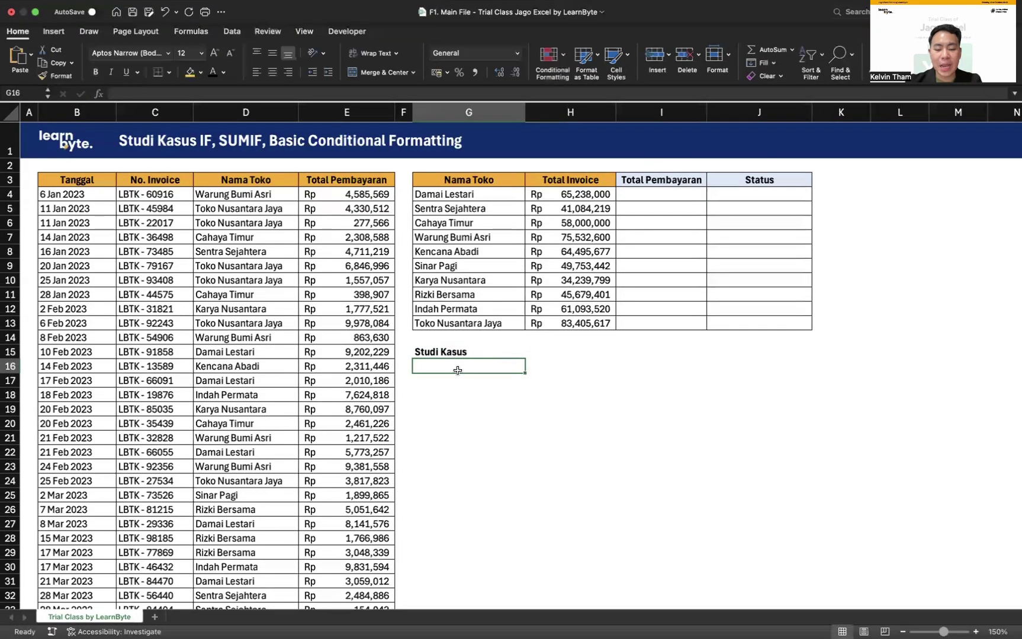
Enter the first case question "1. Berapa Total Pembayaran dari setiap Toko?" in cell G16.
{"action": "type", "text": "1."}
{"action": "type", "text": " Berapa To"}
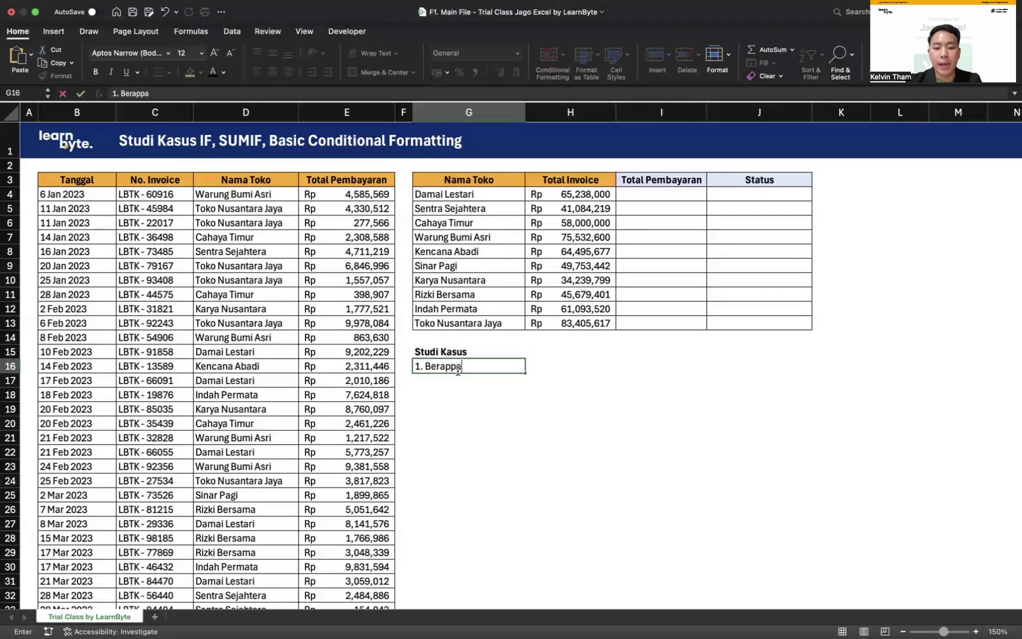
{"action": "type", "text": "tal Pembaya"}
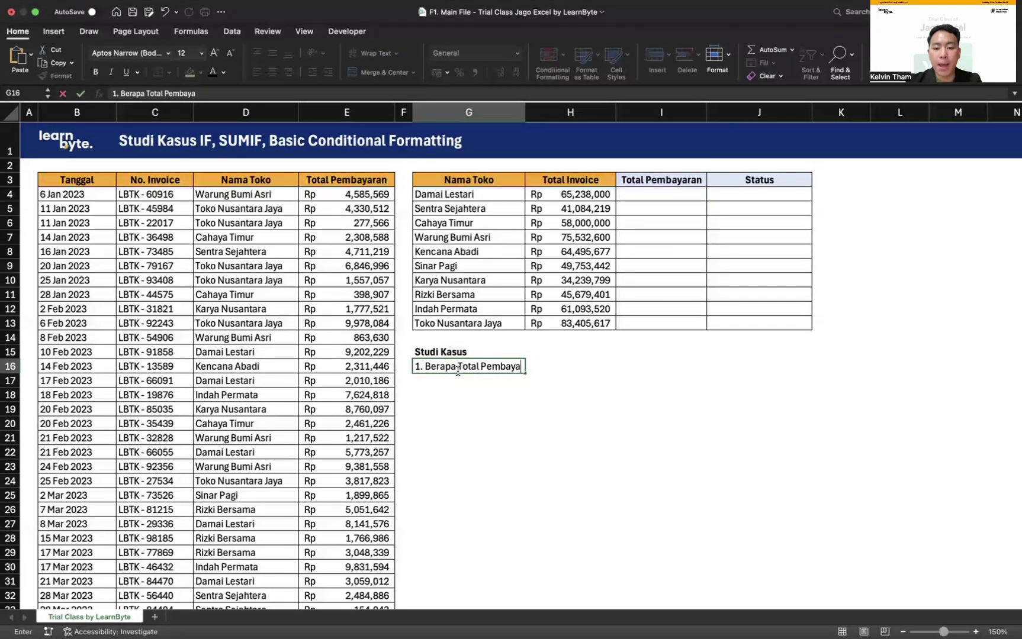
{"action": "type", "text": "ran dari setiap Toko?"}
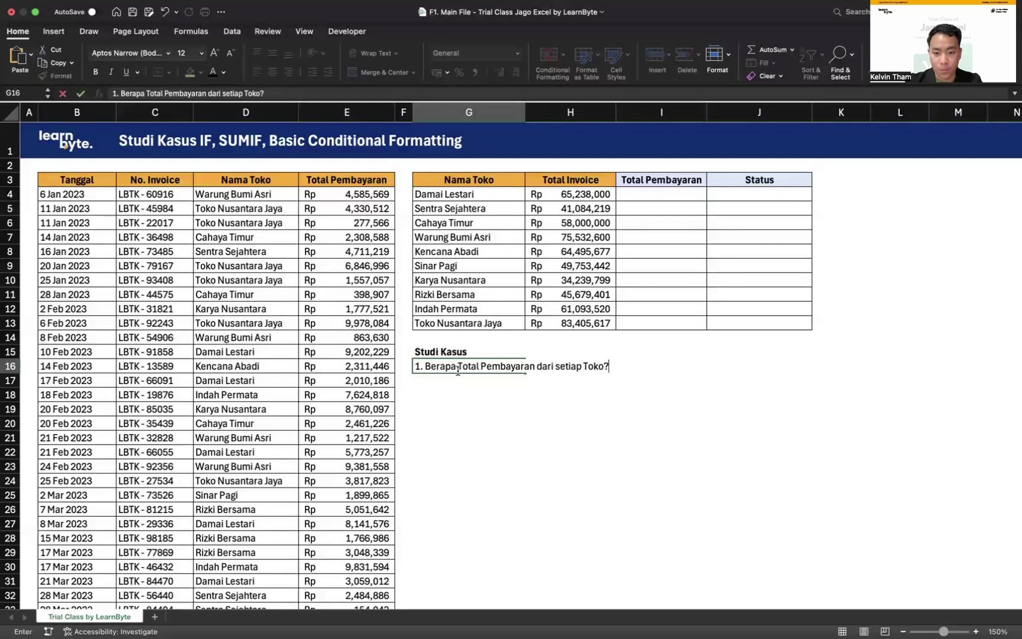
{"action": "key", "text": "Return"}
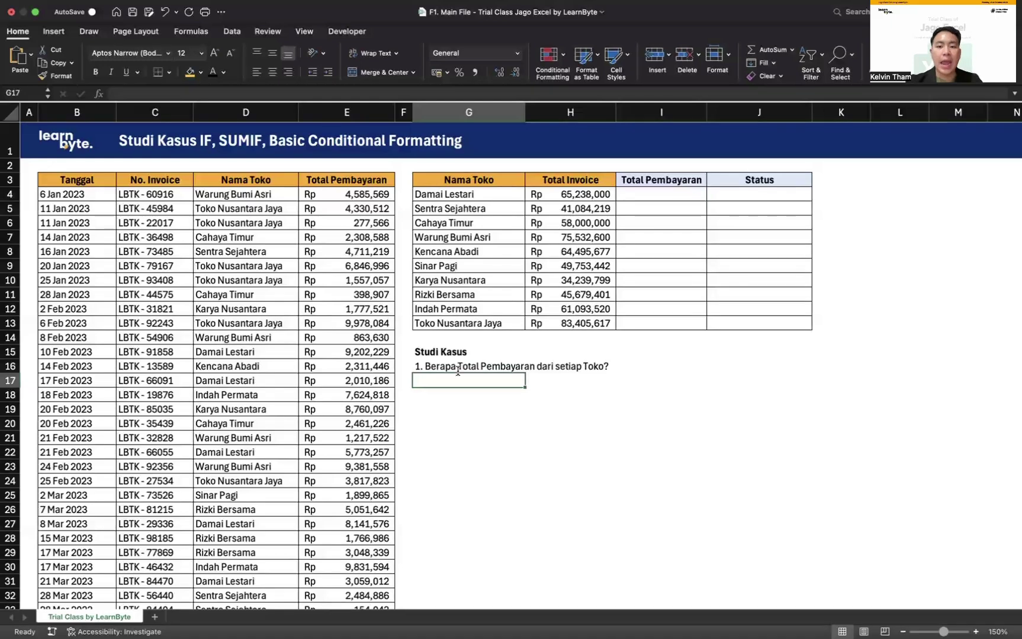
Enter the second case question "2. Statusnya? Lunas/Belum Lunas?" in cell G17.
{"action": "type", "text": "2."}
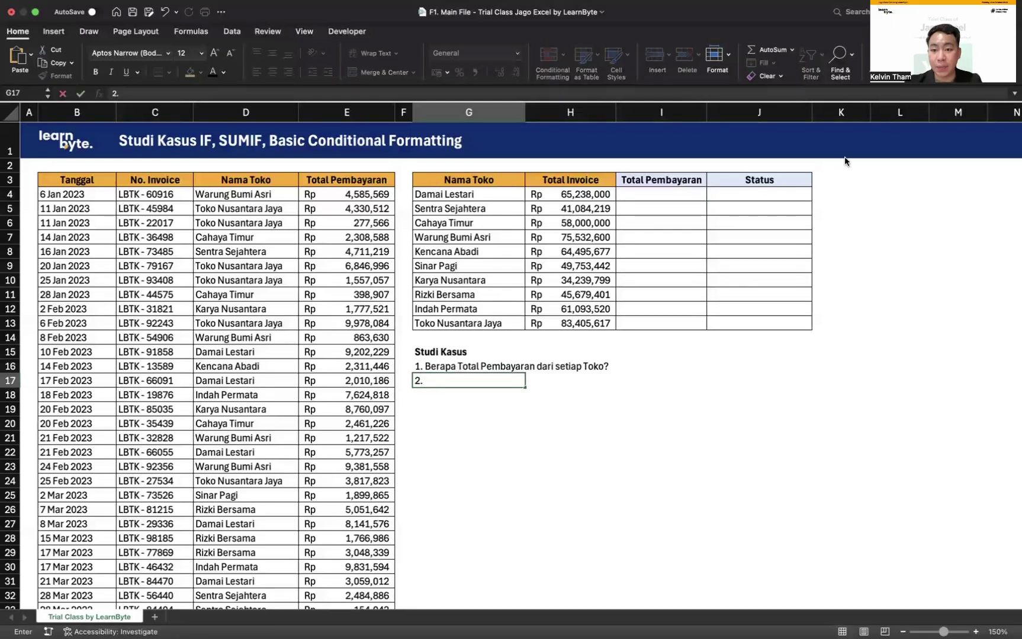
{"action": "left_click", "coordinate": [461, 380]}
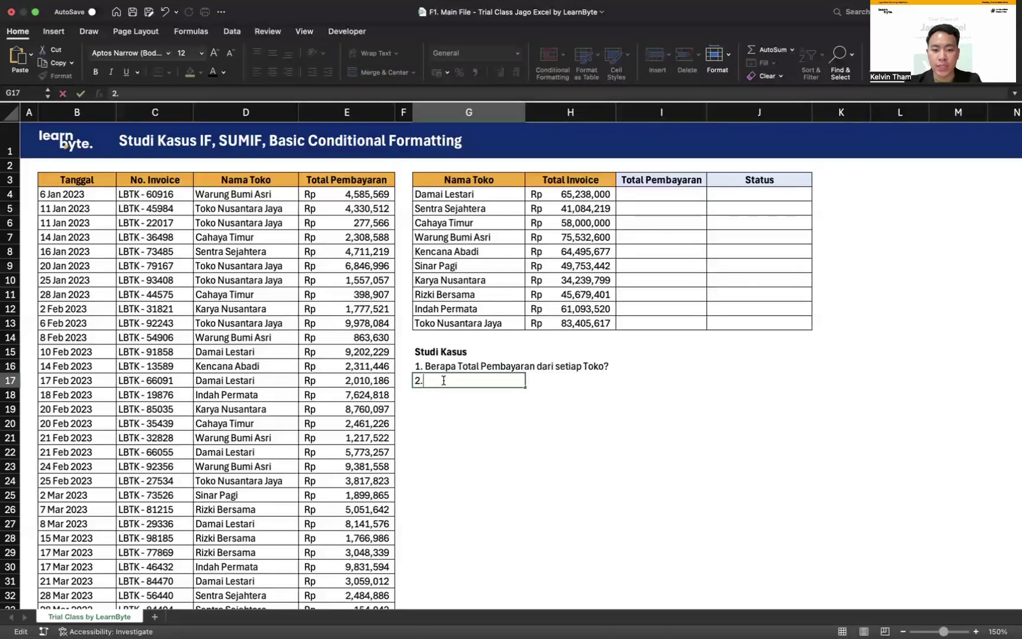
{"action": "type", "text": "Statusnya"}
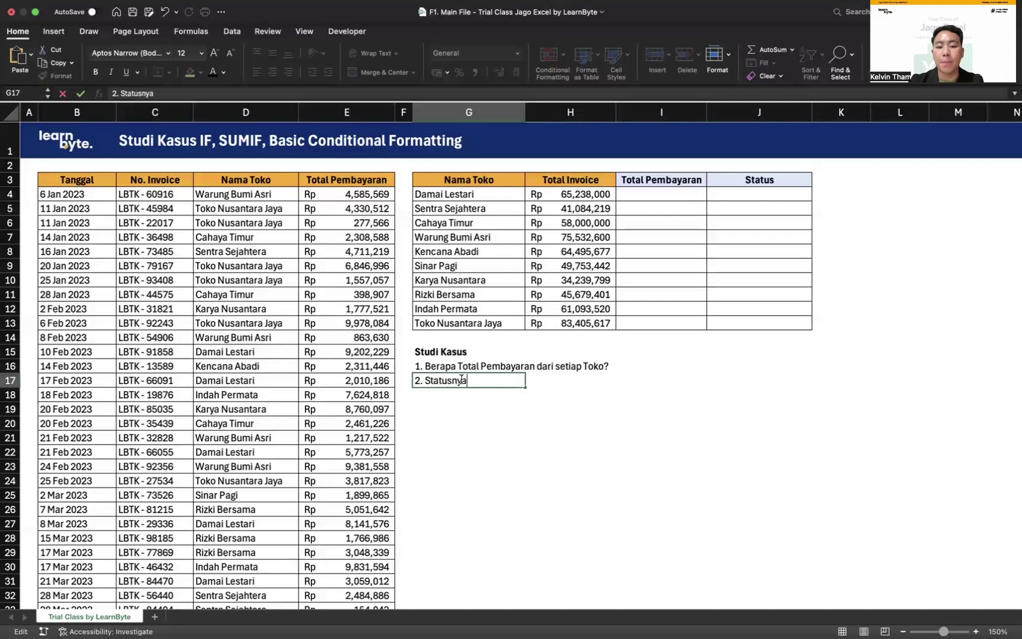
{"action": "type", "text": "? "}
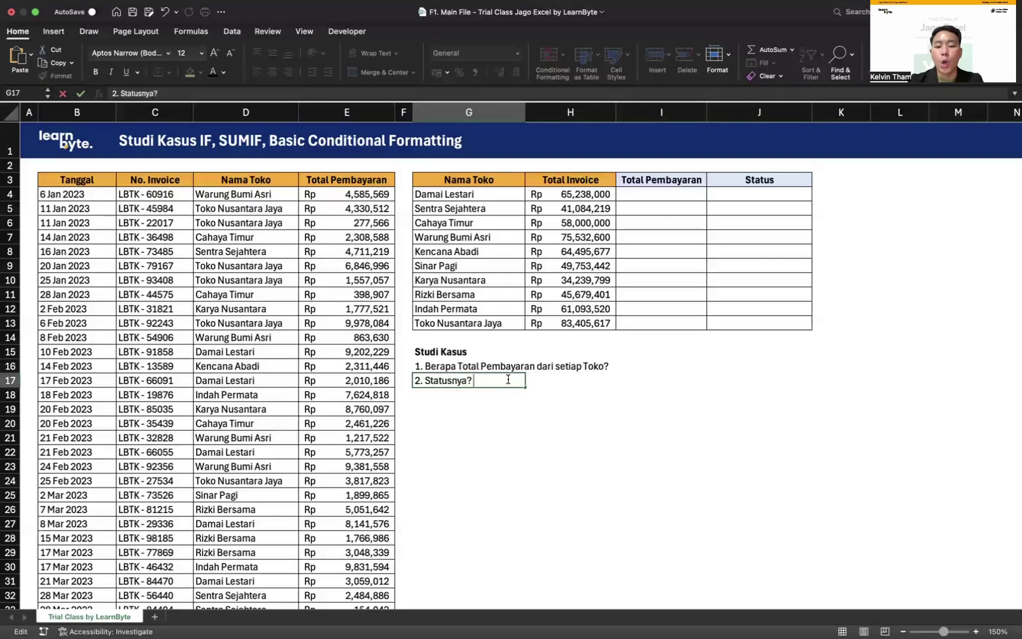
{"action": "type", "text": "Lunas/Belum Luns"}
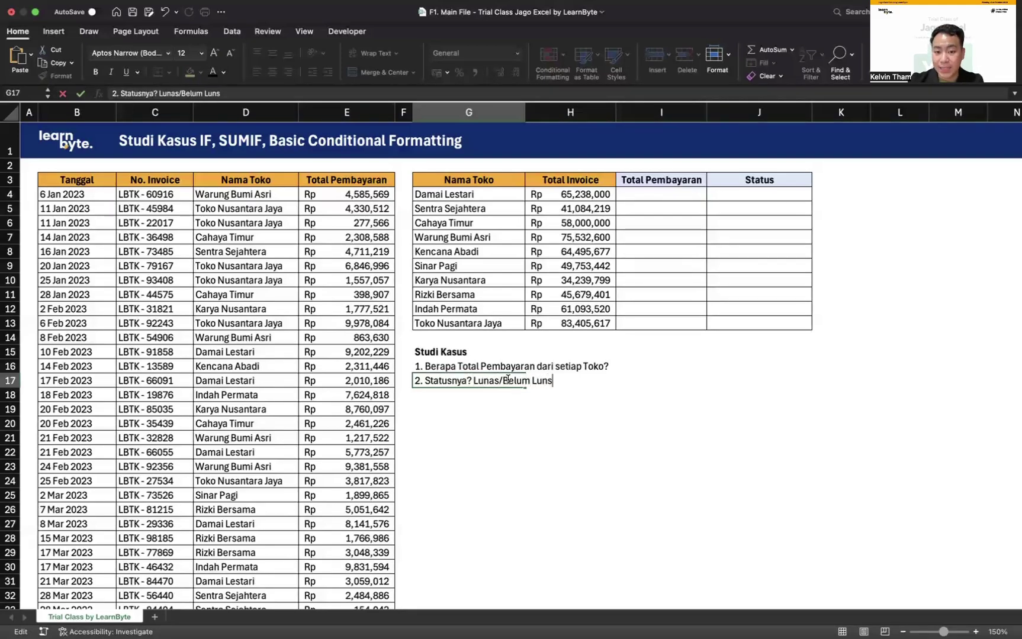
{"action": "key", "text": "BackSpace"}
{"action": "type", "text": "as?"}
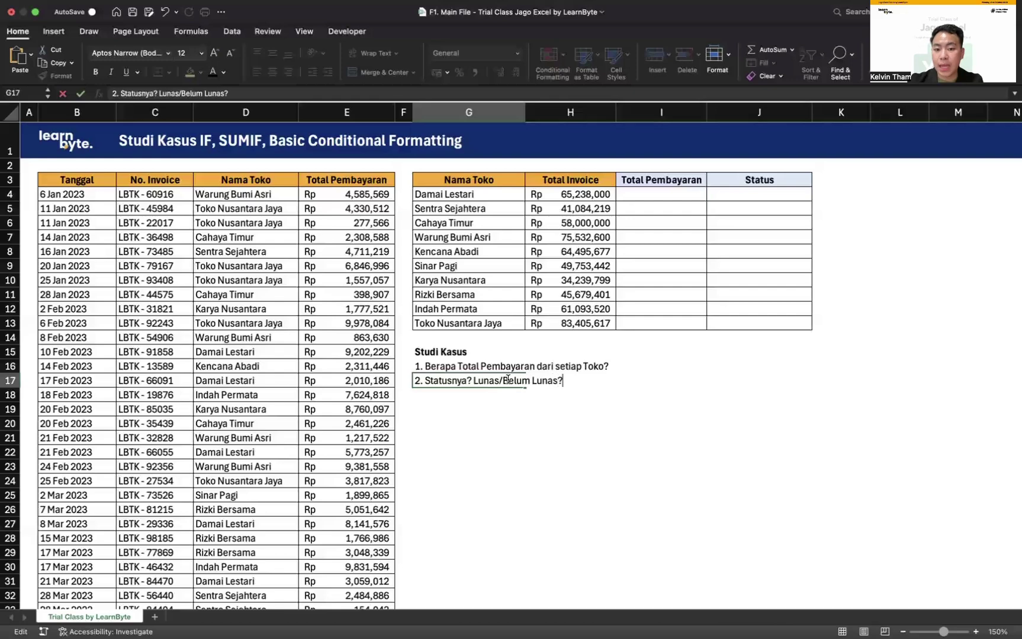
{"action": "key", "text": "Return"}
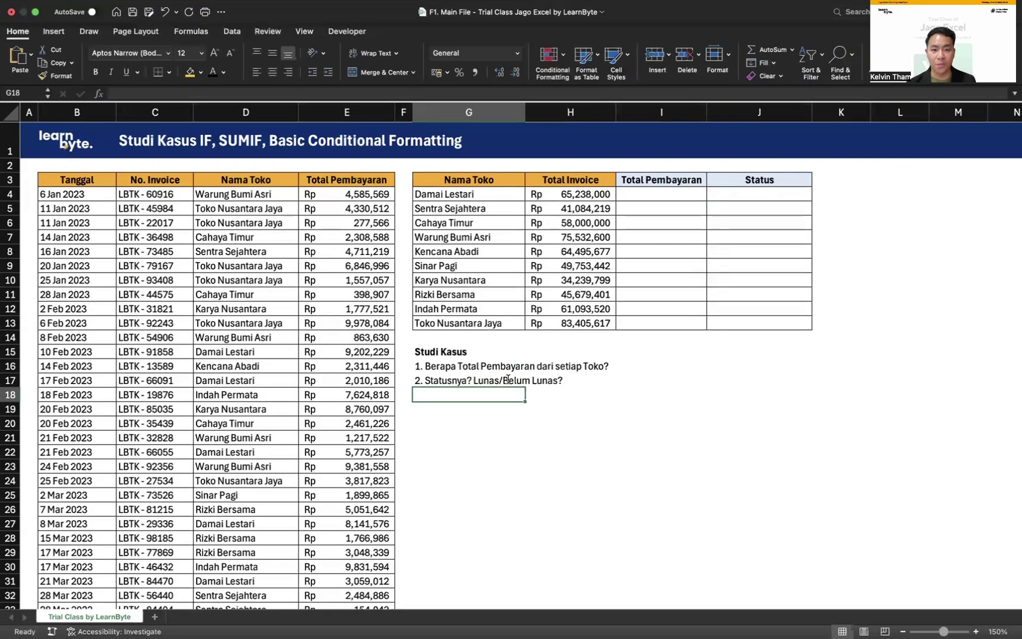
Enter the third case task "3. Berikan warna merah kalau yang belum lunas." in cell G18.
{"action": "type", "text": "3."}
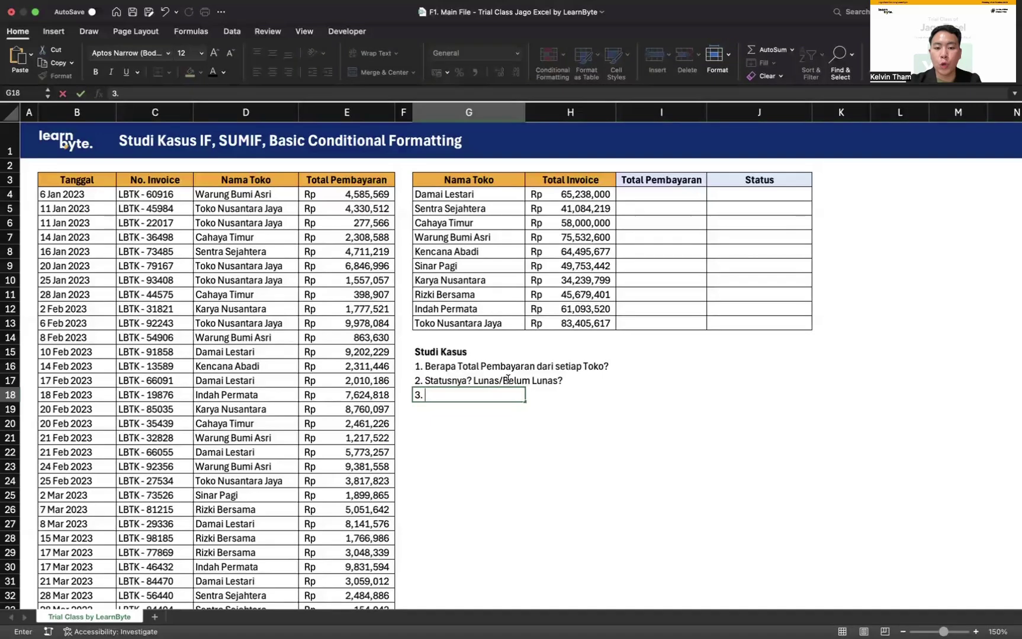
{"action": "type", "text": " Berikan warna "}
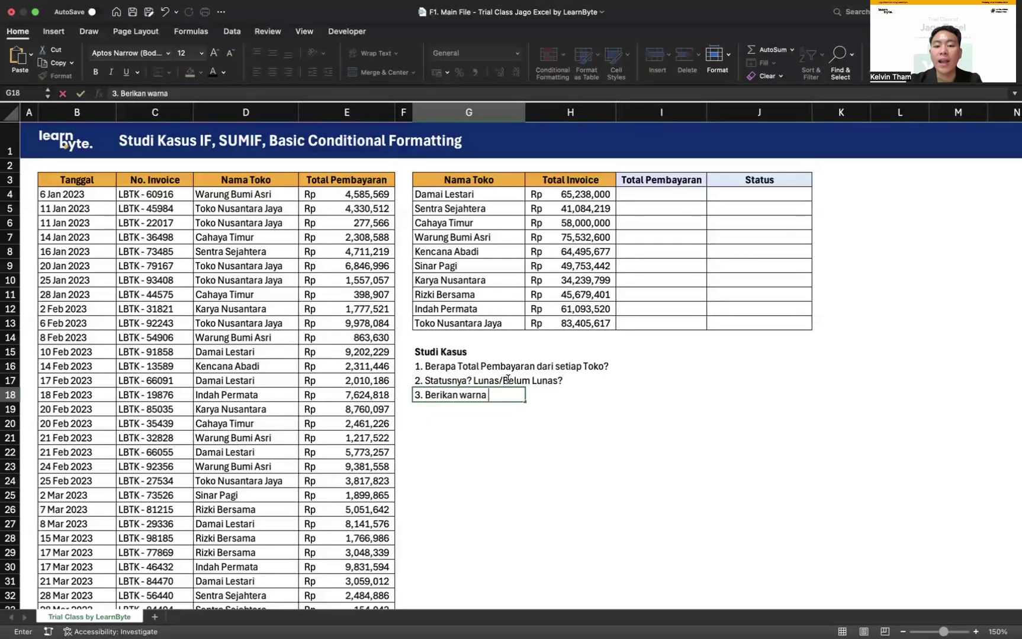
{"action": "type", "text": "merah kalau y"}
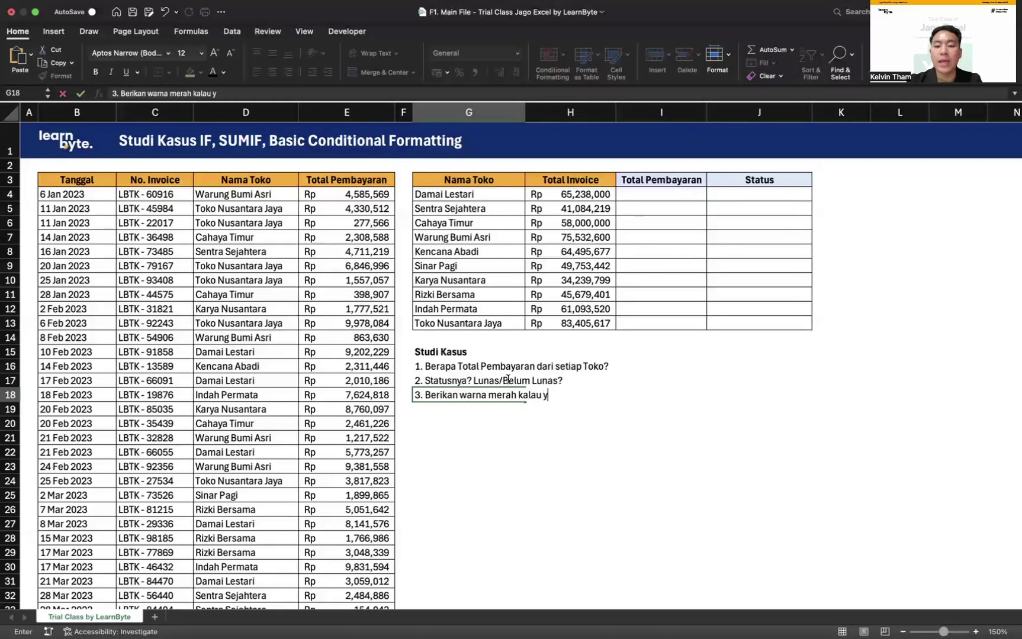
{"action": "type", "text": "ang belum lunas."}
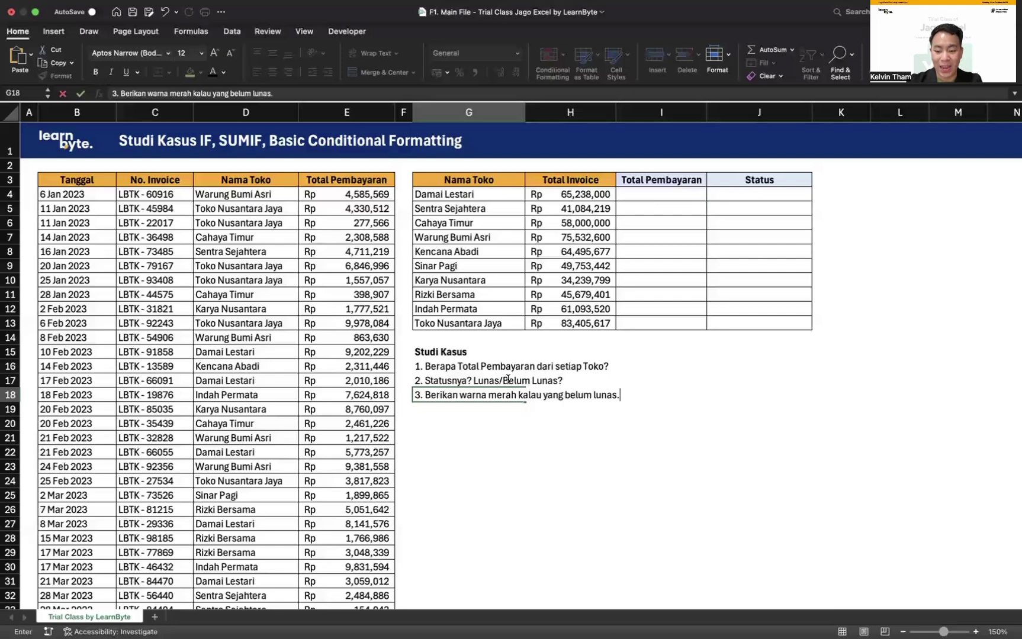
{"action": "key", "text": "Return"}
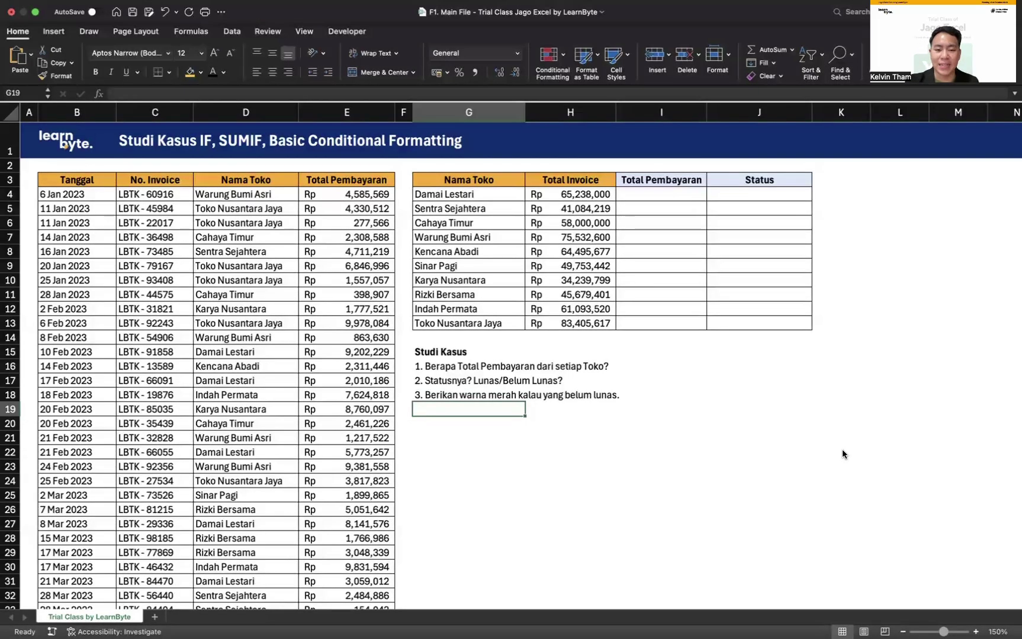
Enter the note "SUM?" in cell G20 and move it one row down to G21.
{"action": "left_click", "coordinate": [444, 422]}
{"action": "type", "text": "SUM?"}
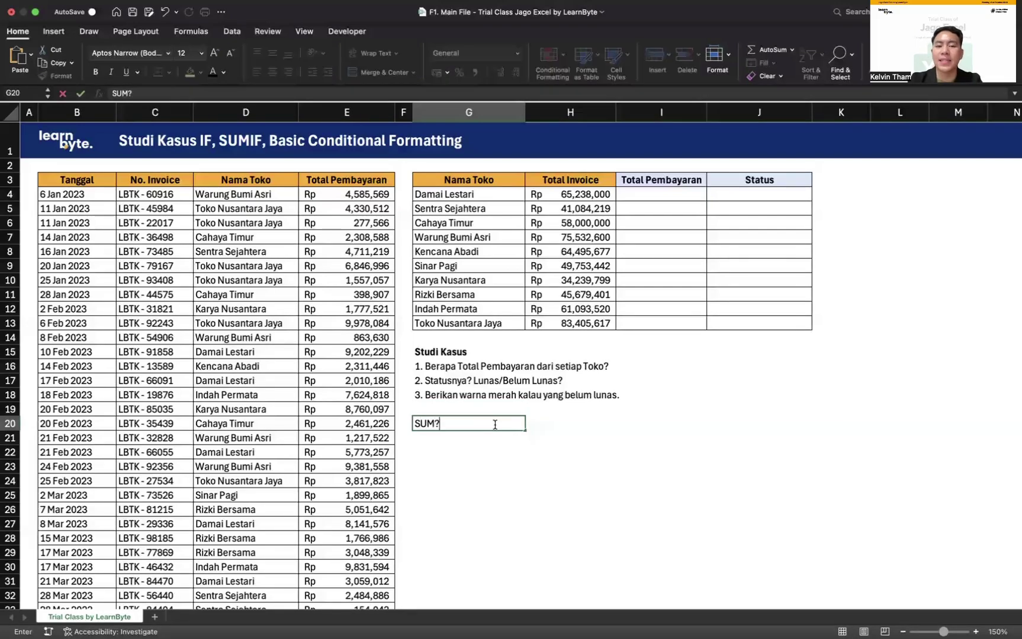
{"action": "key", "text": "Return"}
{"action": "scroll", "coordinate": [494, 425], "scroll_direction": "up", "scroll_amount": 5}
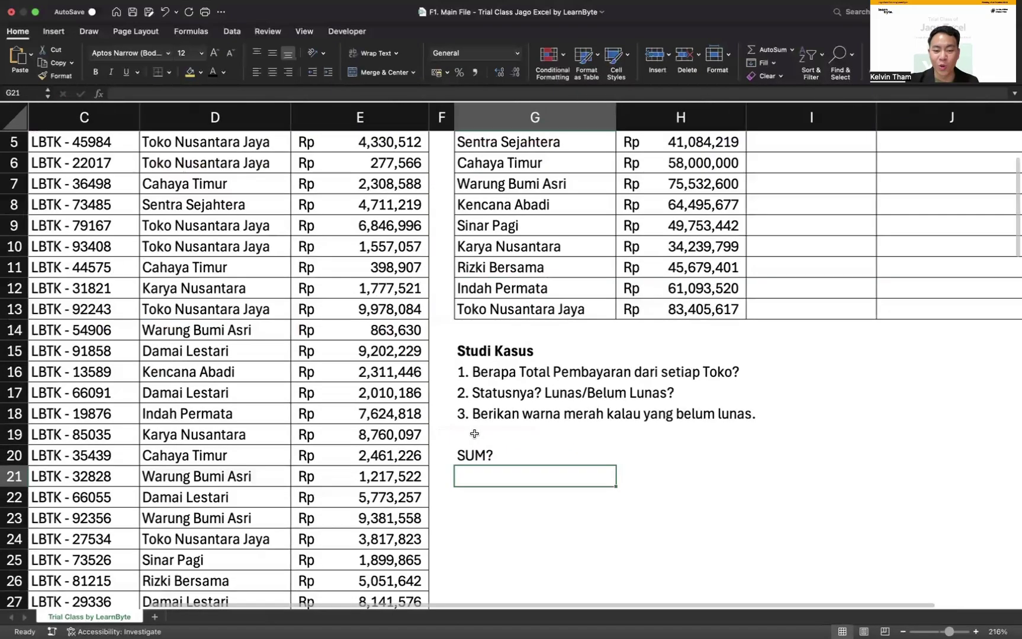
{"action": "left_click", "coordinate": [486, 447]}
{"action": "scroll", "coordinate": [486, 447], "scroll_direction": "down", "scroll_amount": 1}
{"action": "scroll", "coordinate": [486, 446], "scroll_direction": "right", "scroll_amount": 1}
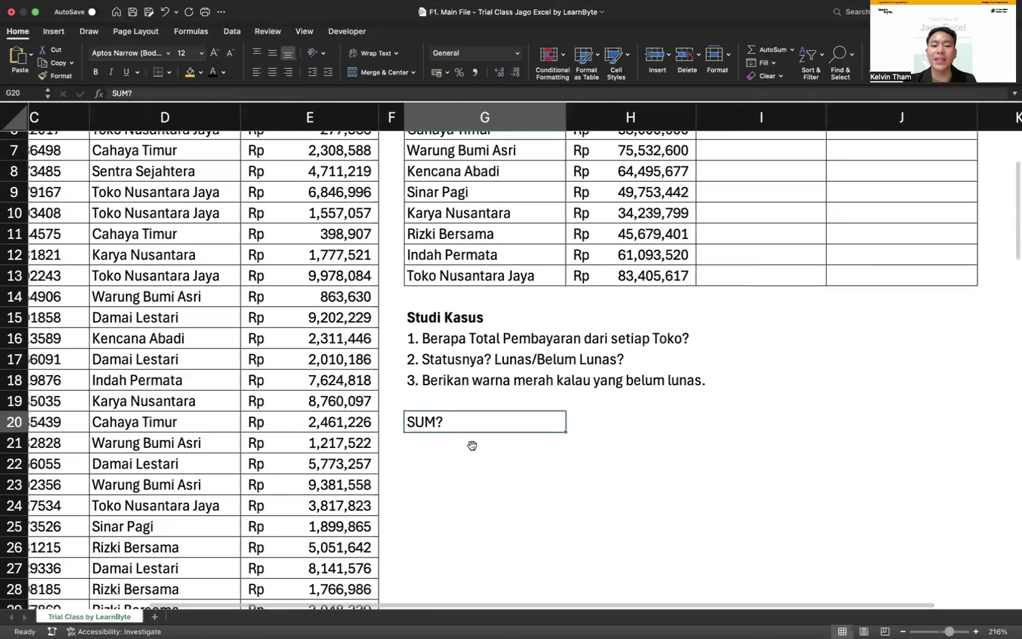
{"action": "left_click_drag", "start_coordinate": [431, 429], "coordinate": [432, 448]}
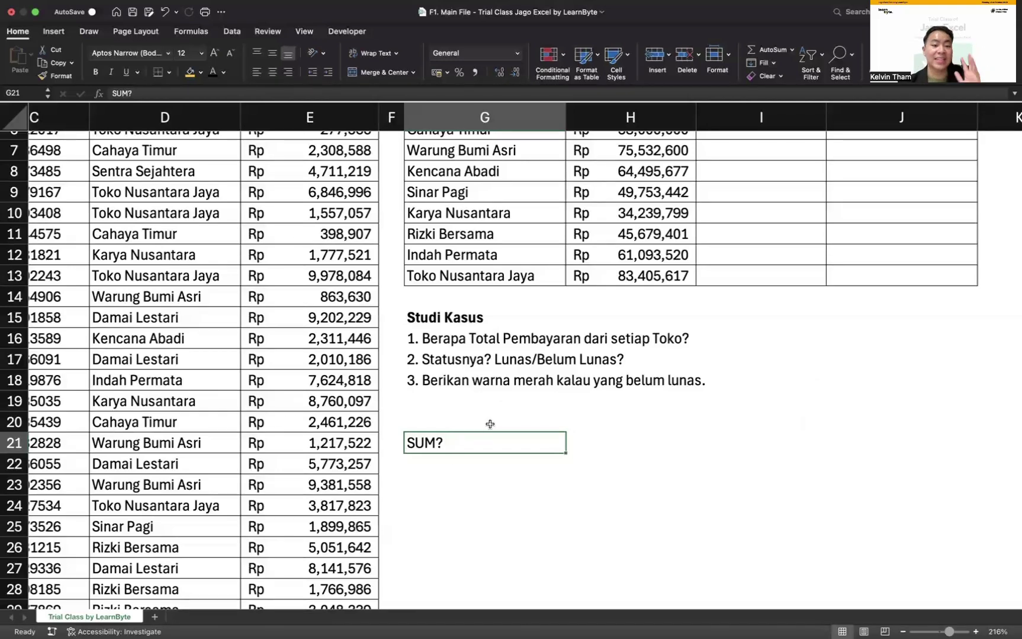
Enter the heading "Penjelasan" in cell G20 above the SUM note and make it bold.
{"action": "left_click", "coordinate": [448, 419]}
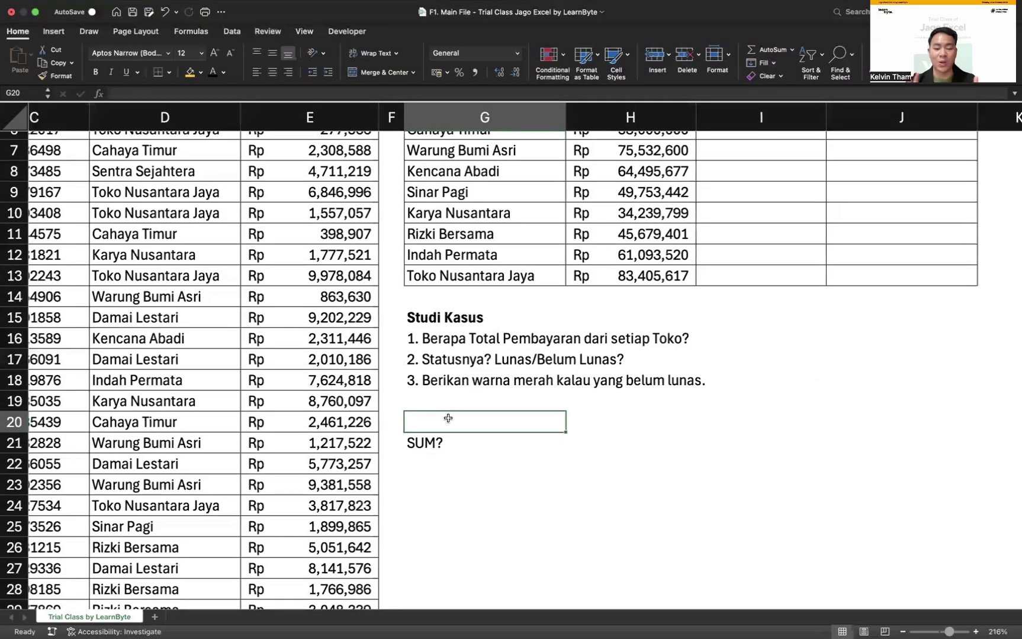
{"action": "type", "text": "Penej"}
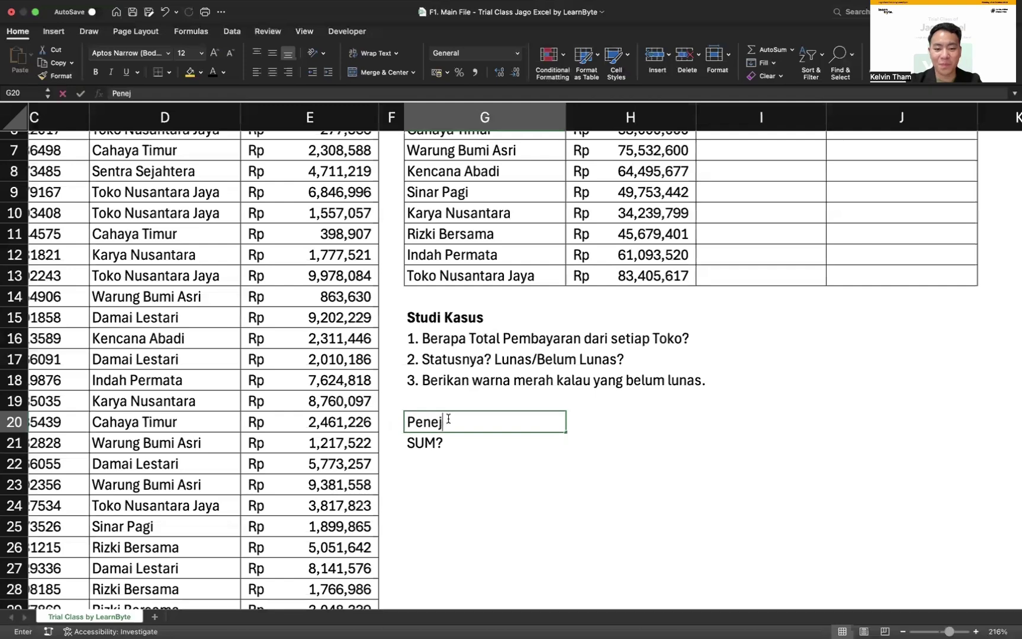
{"action": "key", "text": "BackSpace"}
{"action": "key", "text": "BackSpace"}
{"action": "type", "text": "jelasan"}
{"action": "key", "text": "Return"}
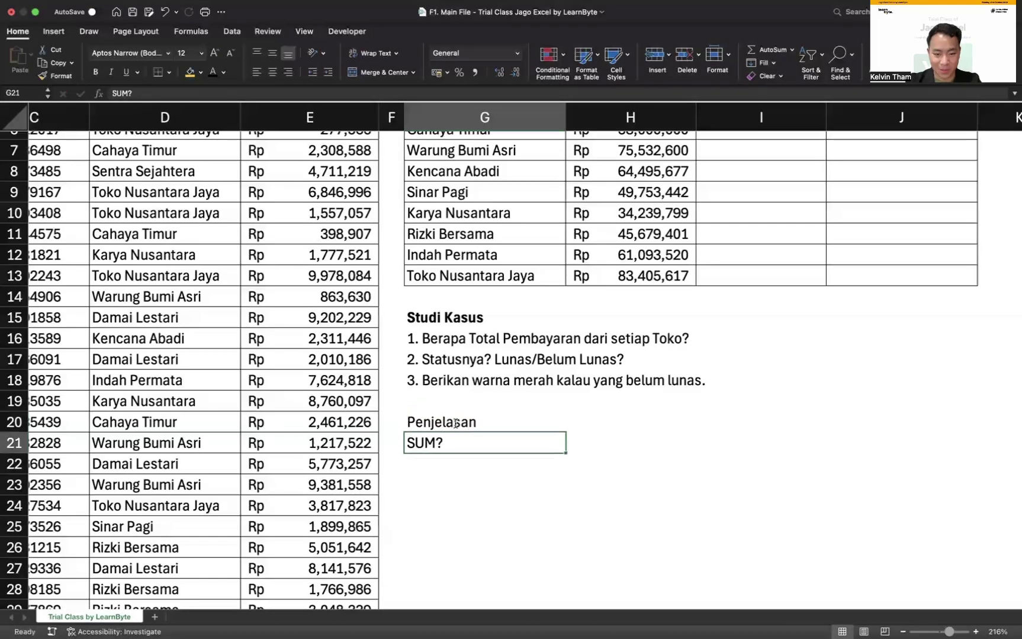
{"action": "left_click", "coordinate": [448, 419]}
{"action": "key", "text": "super+b"}
Enter the explanation "Menjumlahkan" in cell H21 beside the SUM note.
{"action": "left_click", "coordinate": [609, 445]}
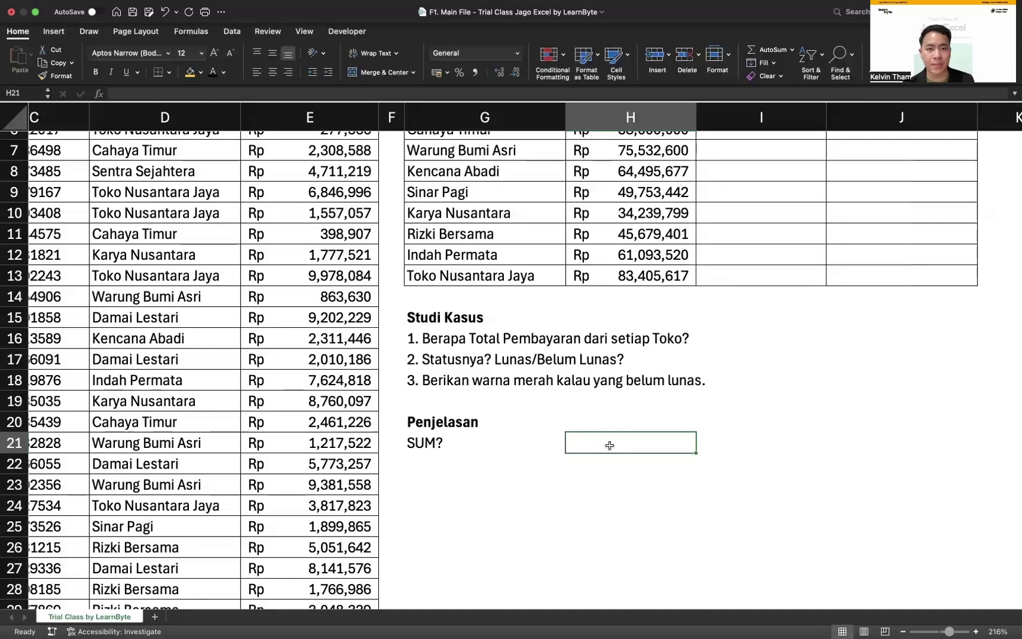
{"action": "type", "text": "Me"}
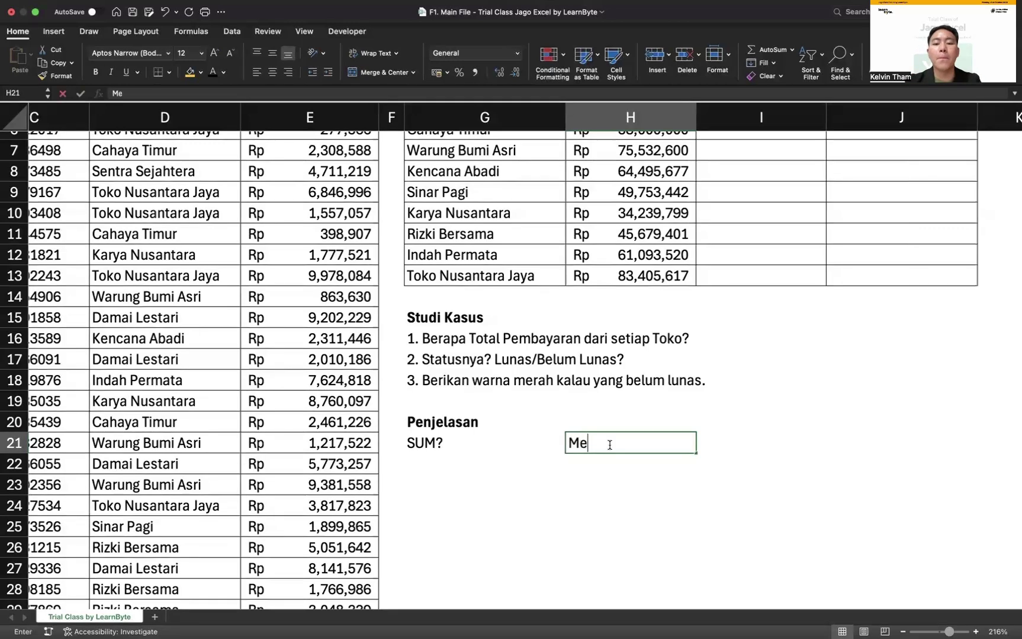
{"action": "type", "text": "njumlahkan"}
{"action": "key", "text": "Return"}
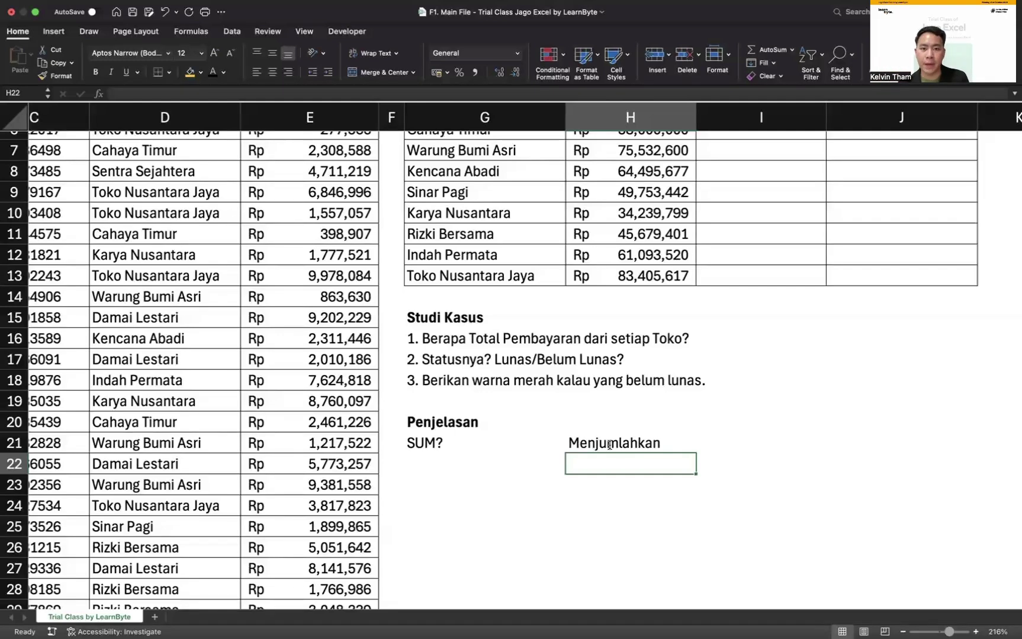
Enter "IF" in cell G22 and remove the question mark from the label in G21 so it reads "SUM".
{"action": "left_click", "coordinate": [473, 460]}
{"action": "type", "text": "IF"}
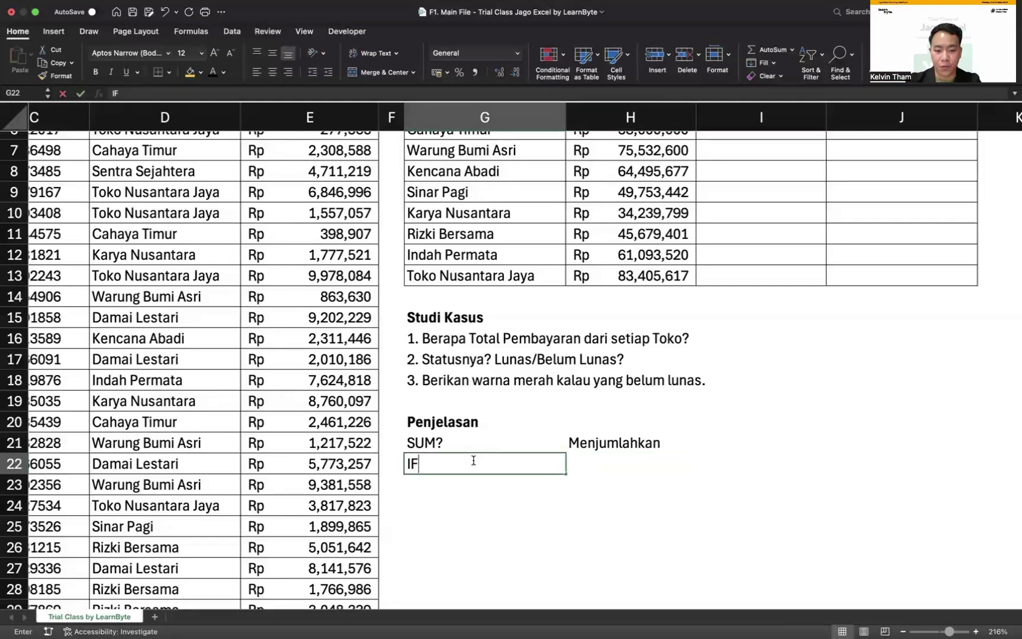
{"action": "key", "text": "Return"}
{"action": "double_click", "coordinate": [468, 448]}
{"action": "key", "text": "BackSpace"}
{"action": "key", "text": "Return"}
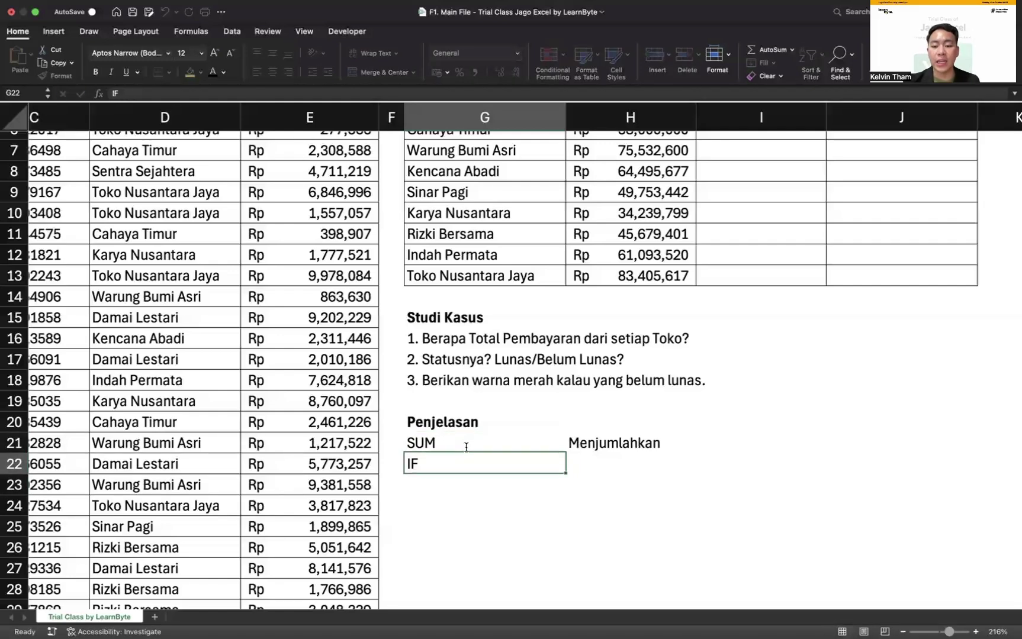
Enter the explanation "Jika" in cell H22 beside the IF label.
{"action": "left_click", "coordinate": [620, 461]}
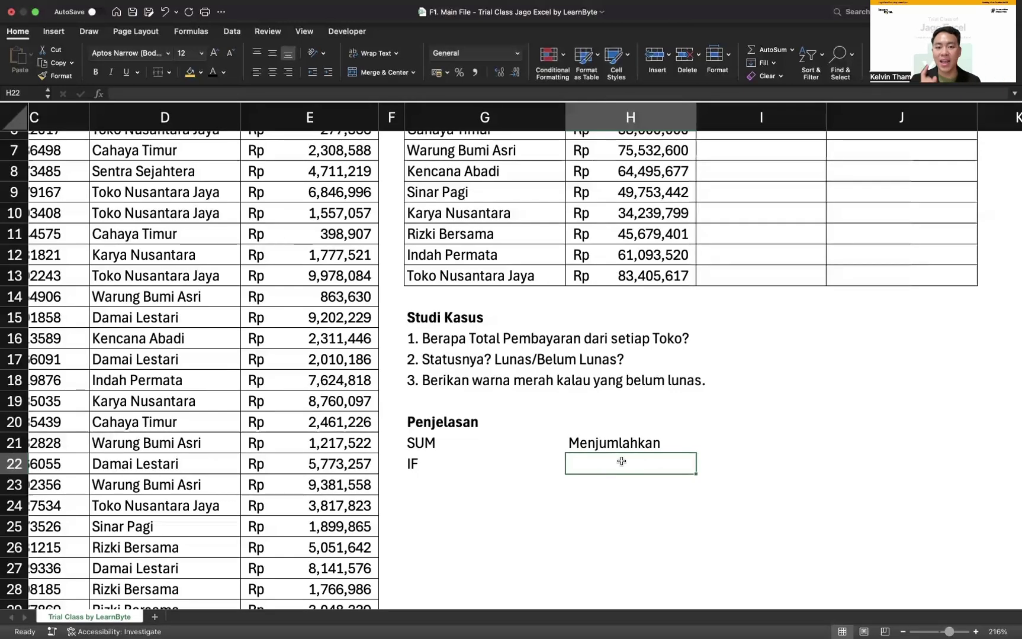
{"action": "type", "text": "Jika"}
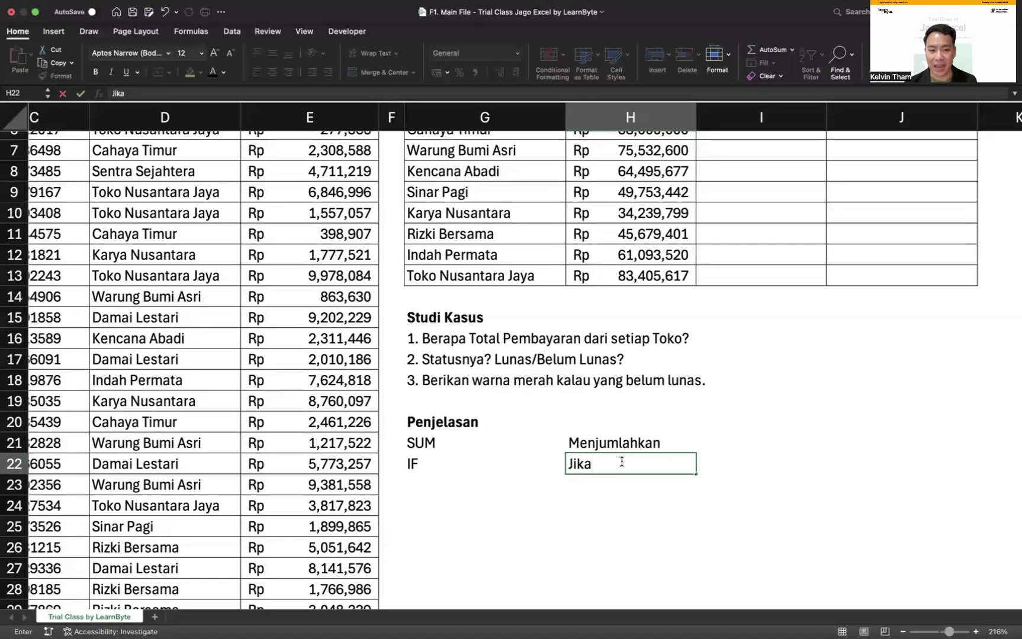
{"action": "key", "text": "Return"}
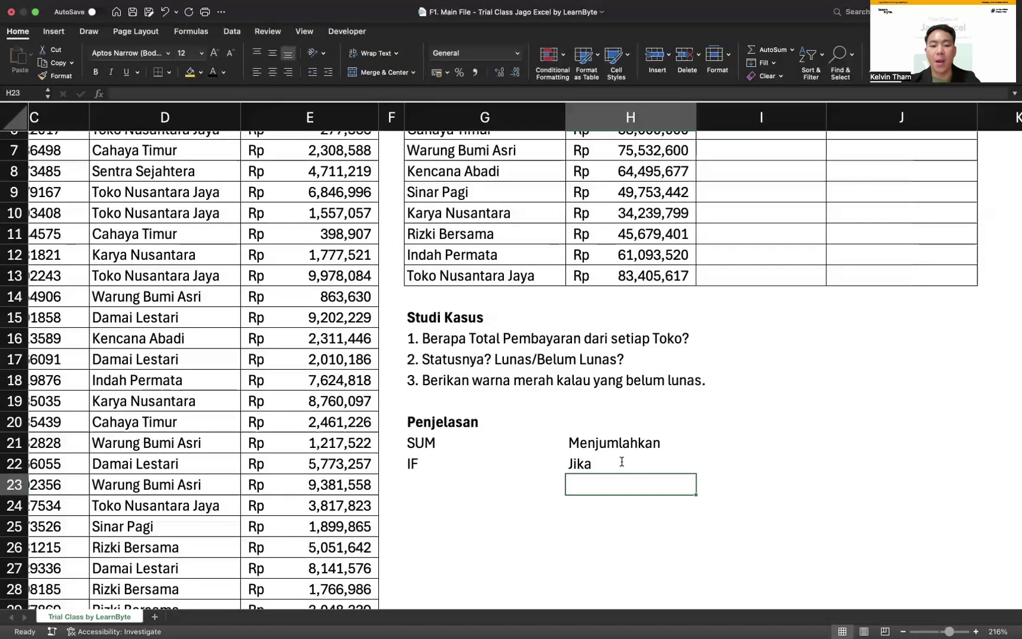
Enter the label "SUM + IF" in cell G24, below the SUM and IF notes.
{"action": "left_click", "coordinate": [449, 484]}
{"action": "left_click", "coordinate": [462, 501]}
{"action": "type", "text": "S"}
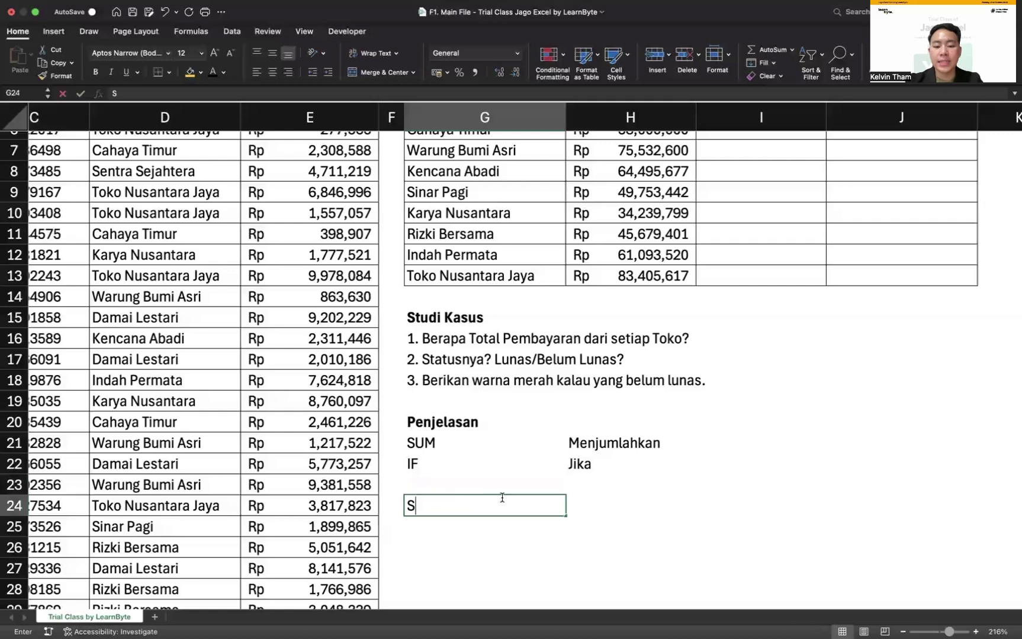
{"action": "type", "text": "UM + IF"}
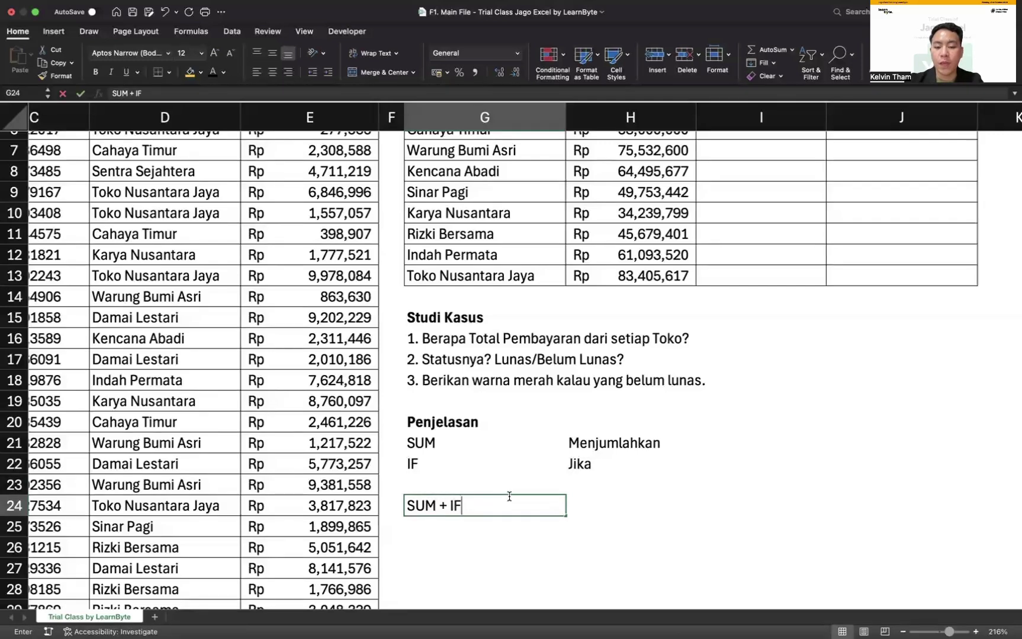
{"action": "left_click", "coordinate": [591, 495]}
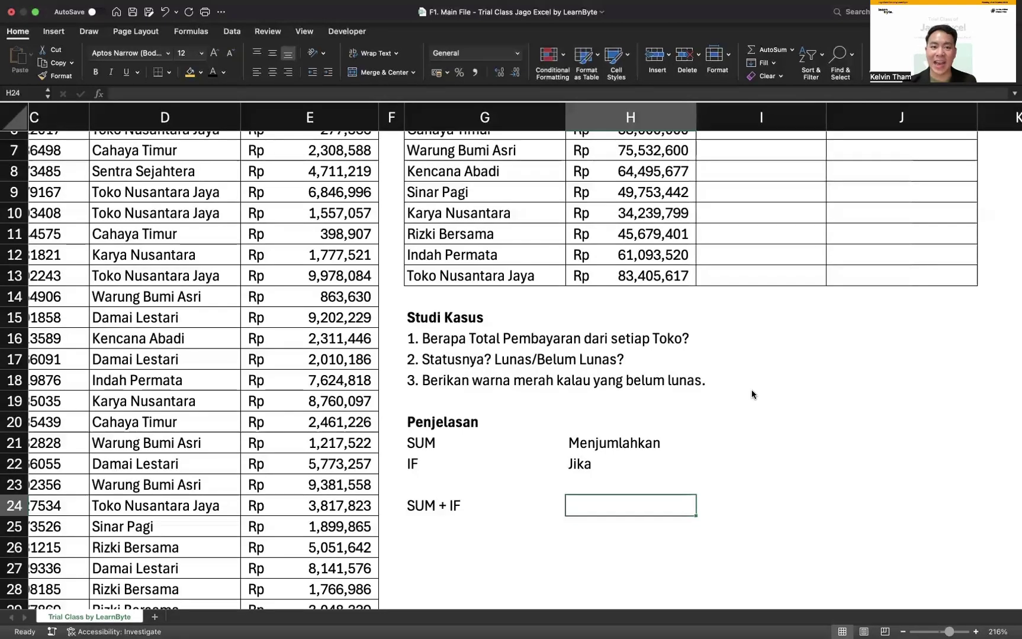
Enter the explanation "Penjumlahan dengan terdapat JIKA (SYARAT/KETENTUAN TERTENTU)" in cell H24 beside the SUM + IF label.
{"action": "double_click", "coordinate": [625, 505]}
{"action": "type", "text": "Penju"}
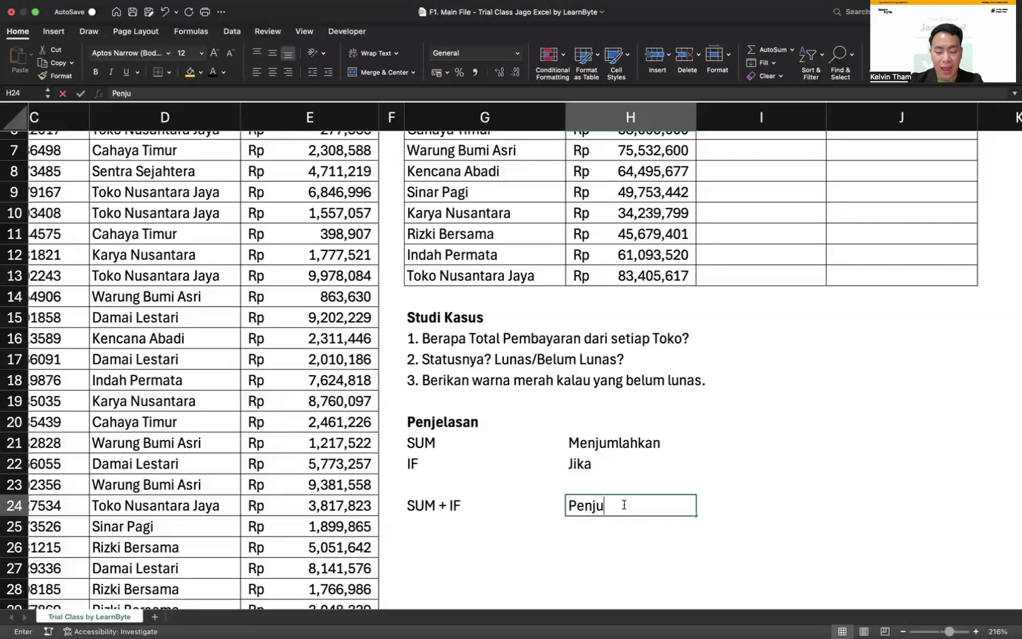
{"action": "type", "text": "mlahan denga"}
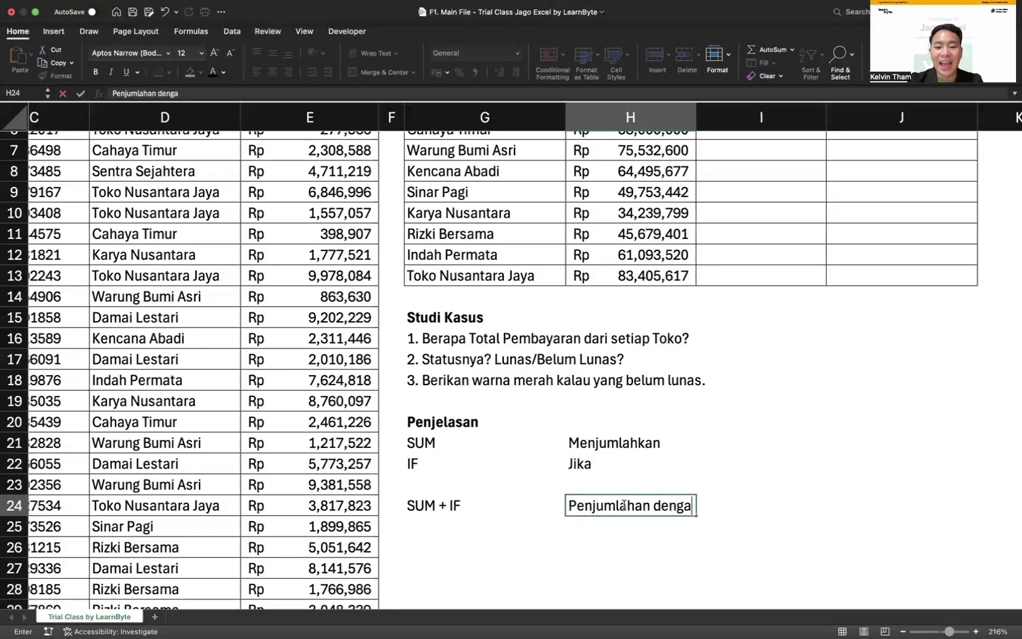
{"action": "type", "text": "n terdapat JIKA"}
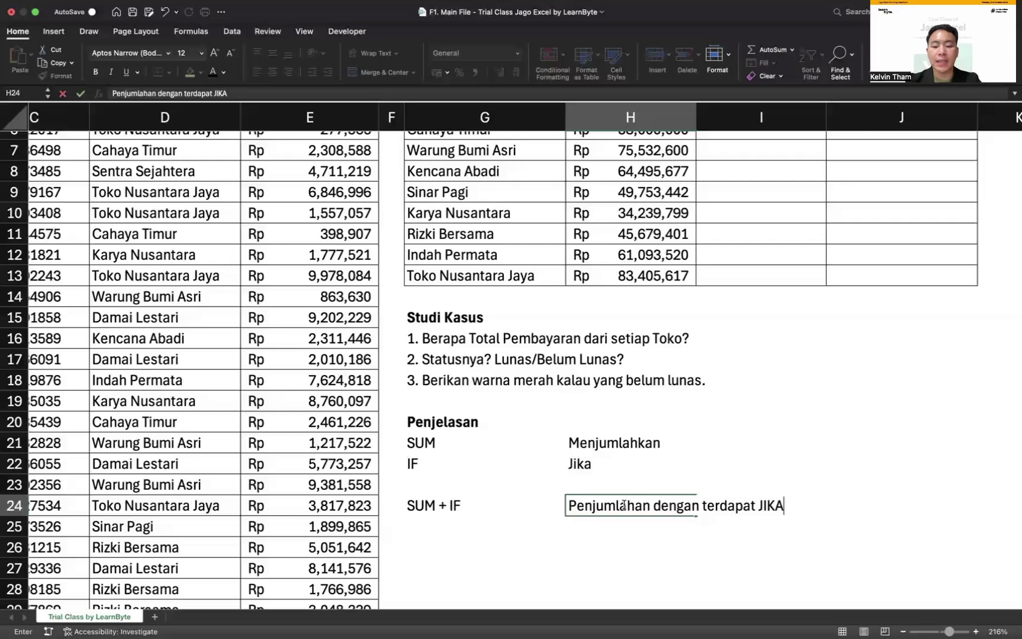
{"action": "type", "text": " (SYARA"}
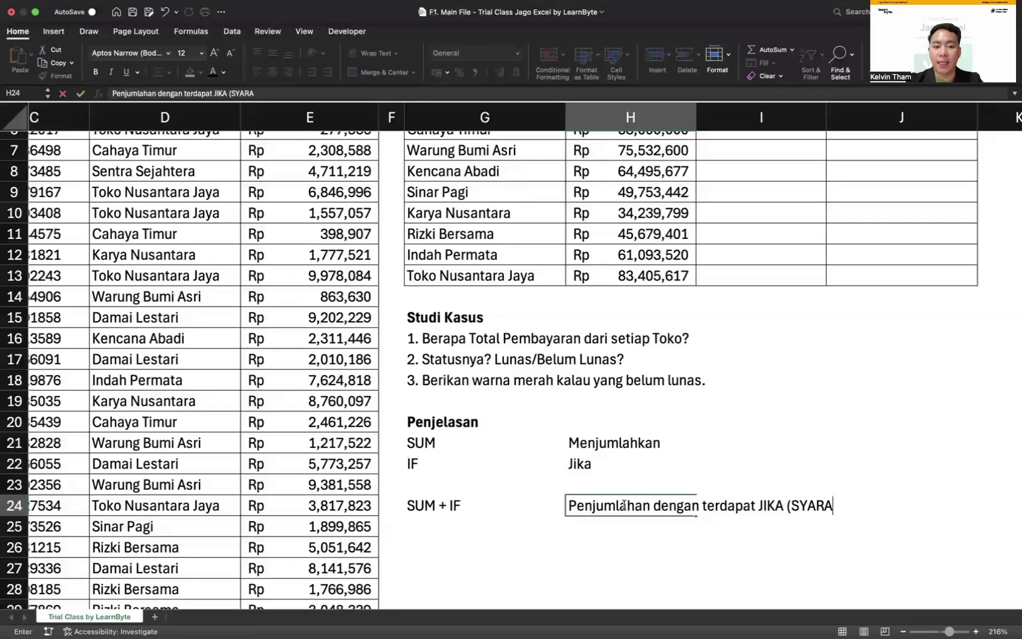
{"action": "type", "text": "T/KETENTUAN "}
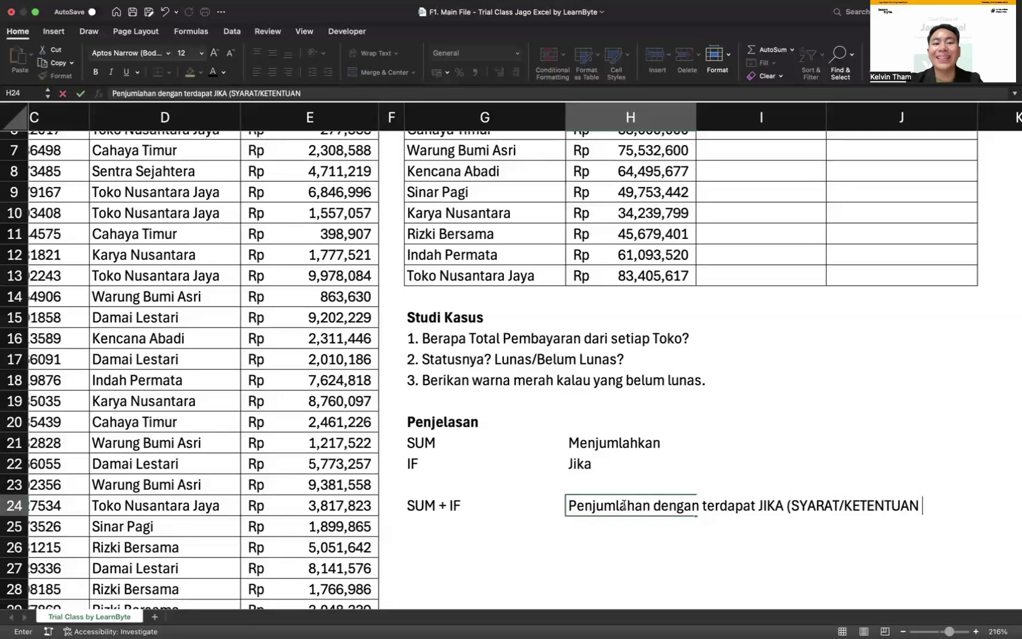
{"action": "type", "text": "TERTENTU)"}
{"action": "key", "text": "Return"}
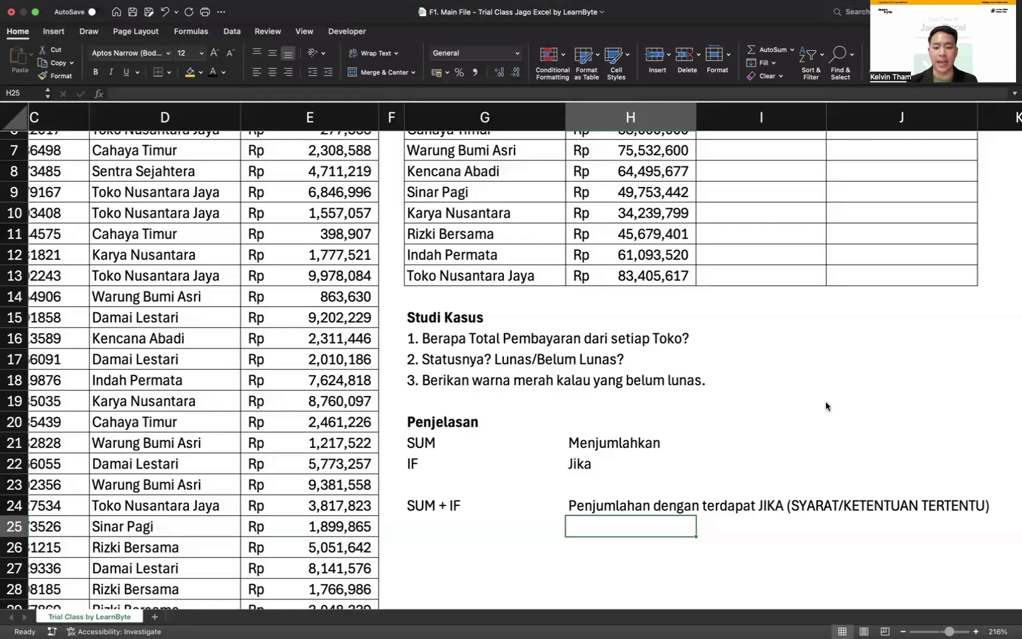
Examine the Total Pembayaran column of the transaction table down to its last row, and the store summary table beside it.
{"action": "scroll", "coordinate": [783, 409], "scroll_direction": "up", "scroll_amount": 5}
{"action": "scroll", "coordinate": [783, 408], "scroll_direction": "left", "scroll_amount": 5}
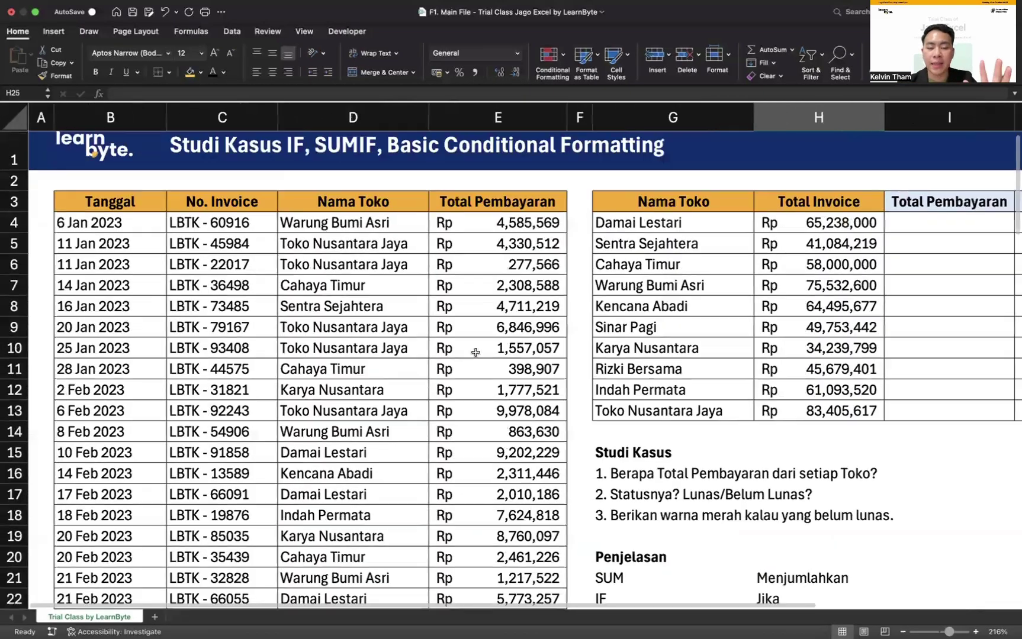
{"action": "left_click", "coordinate": [528, 121]}
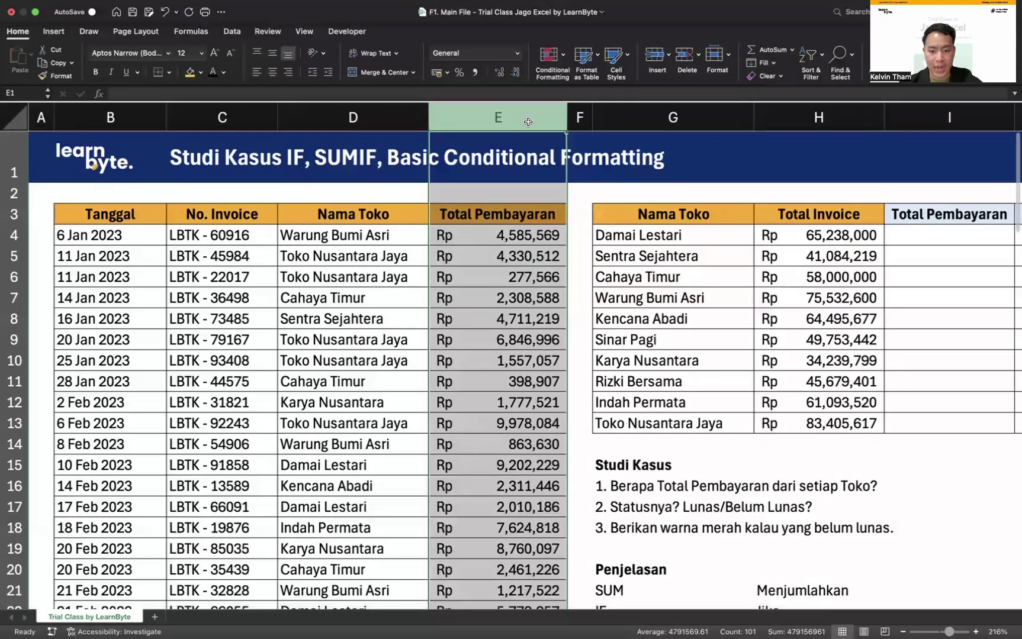
{"action": "scroll", "coordinate": [496, 318], "scroll_direction": "down", "scroll_amount": 20}
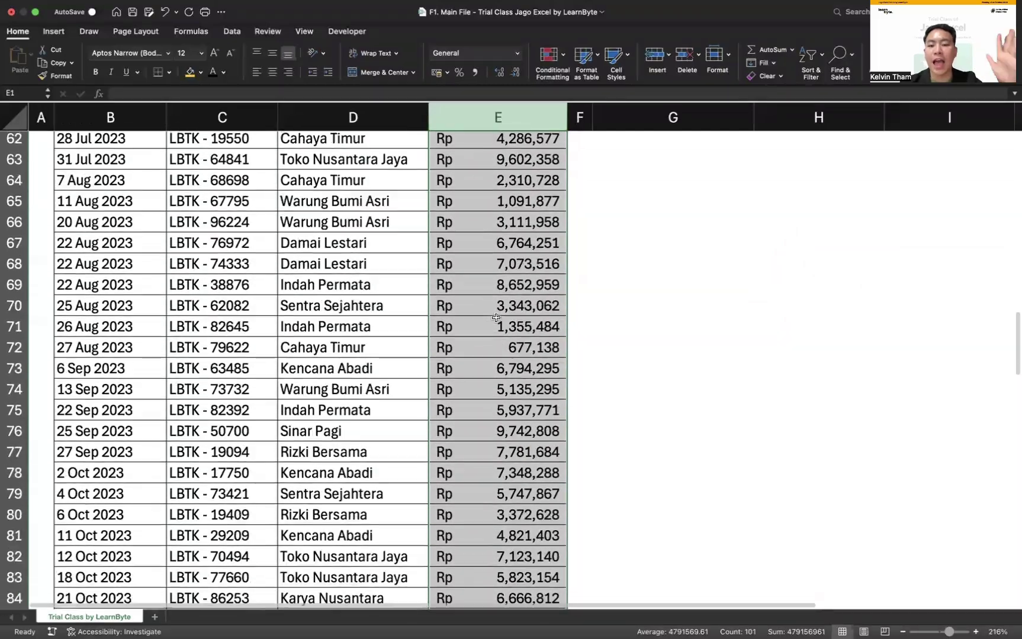
{"action": "scroll", "coordinate": [496, 317], "scroll_direction": "down", "scroll_amount": 12}
{"action": "scroll", "coordinate": [496, 318], "scroll_direction": "up", "scroll_amount": 3}
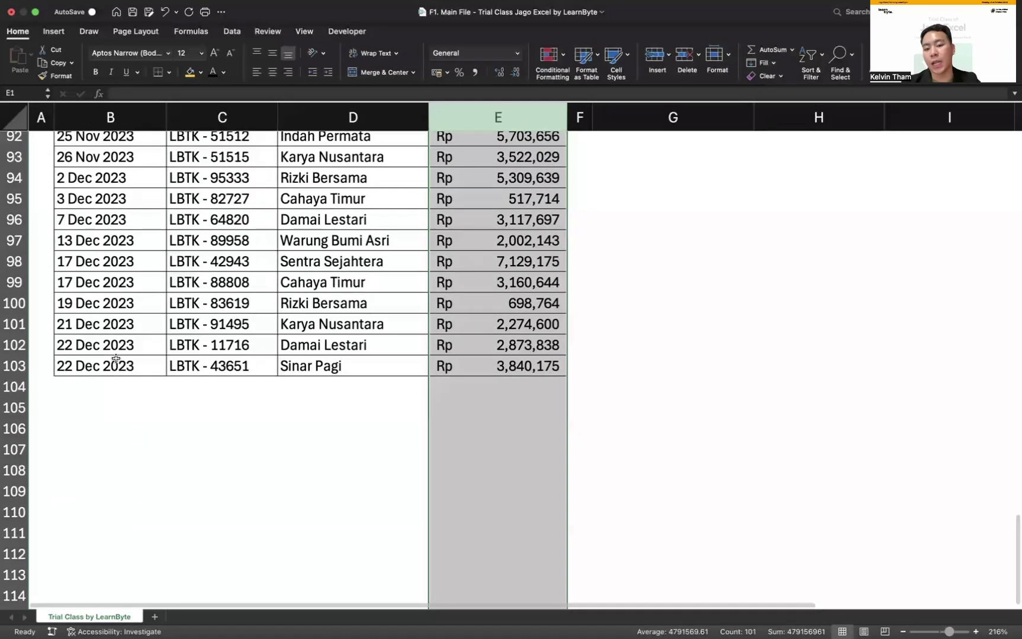
{"action": "scroll", "coordinate": [515, 308], "scroll_direction": "up", "scroll_amount": 20}
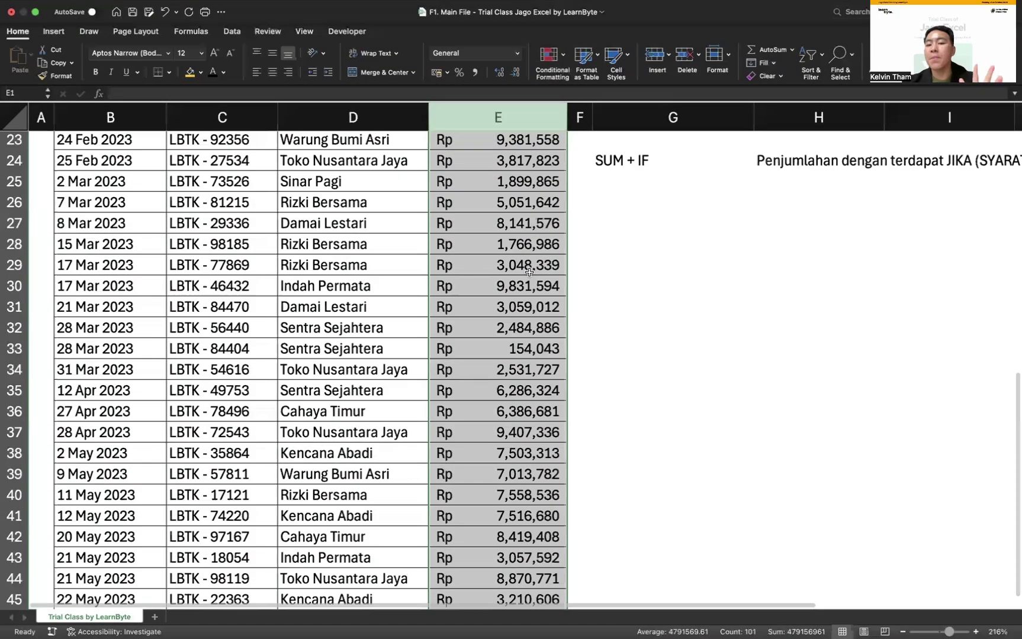
{"action": "scroll", "coordinate": [528, 272], "scroll_direction": "up", "scroll_amount": 10}
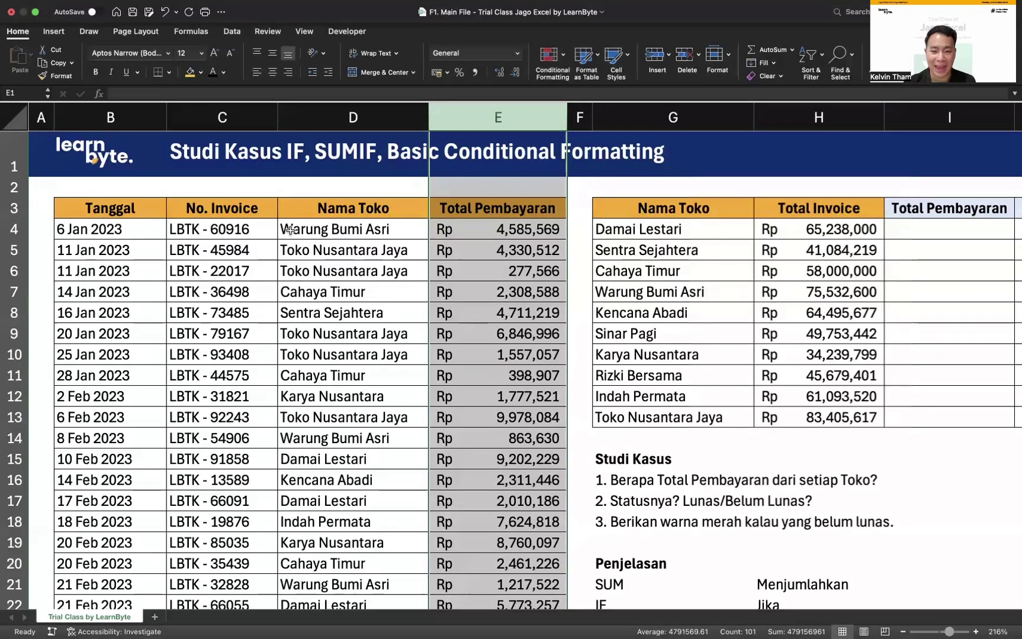
{"action": "scroll", "coordinate": [319, 267], "scroll_direction": "right", "scroll_amount": 5}
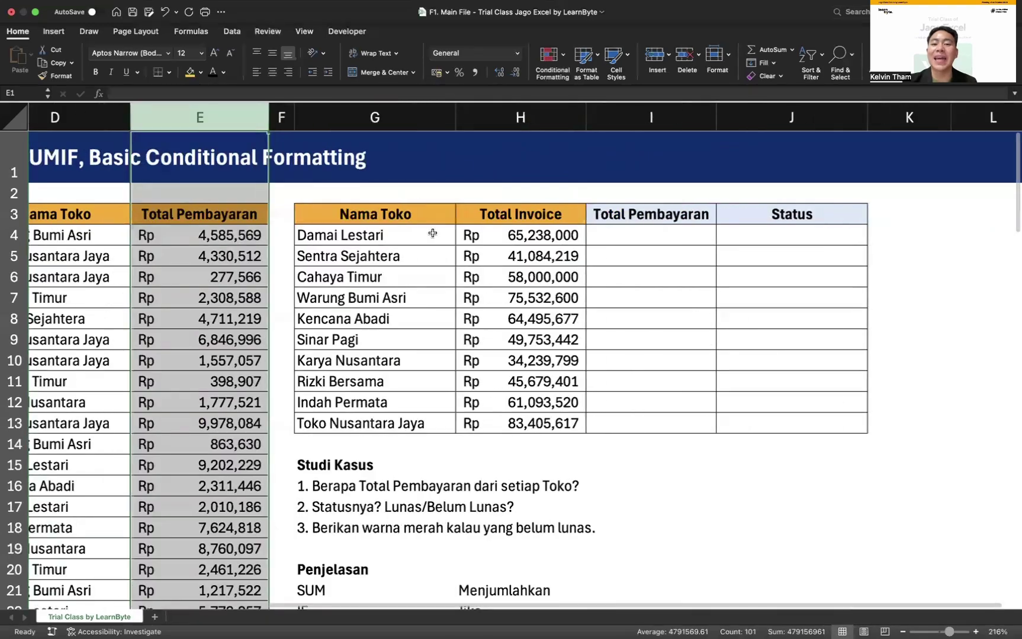
{"action": "left_click", "coordinate": [433, 233]}
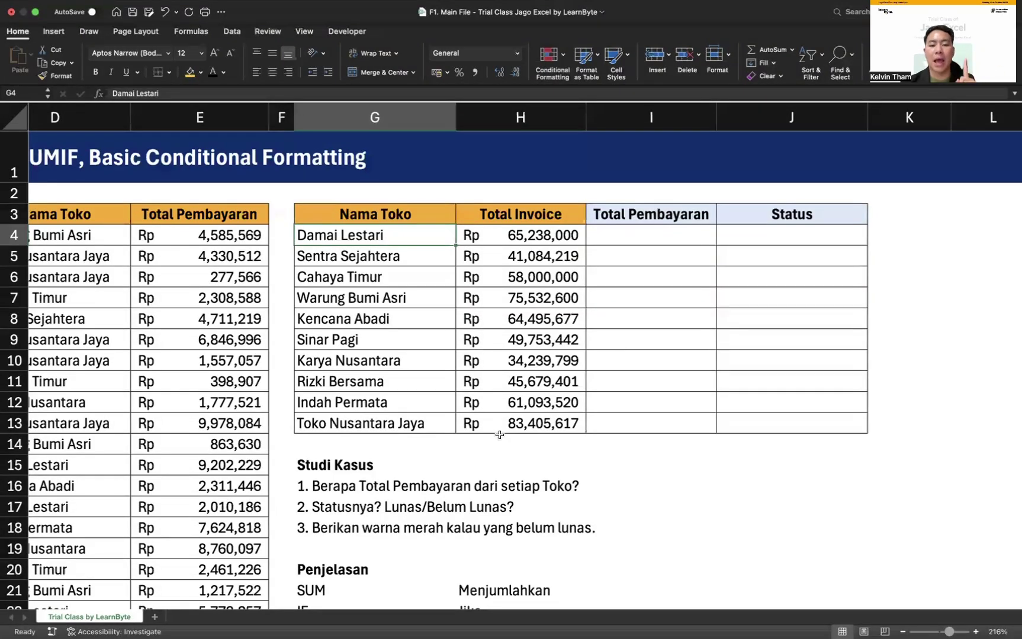
Begin a SUMIF formula in cell I4 for the first store's Total Pembayaran and keep it as the plain text "=SUMIF(".
{"action": "scroll", "coordinate": [504, 426], "scroll_direction": "down", "scroll_amount": 3}
{"action": "scroll", "coordinate": [503, 426], "scroll_direction": "right", "scroll_amount": 1}
{"action": "scroll", "coordinate": [500, 435], "scroll_direction": "up", "scroll_amount": 2}
{"action": "scroll", "coordinate": [499, 435], "scroll_direction": "left", "scroll_amount": 1}
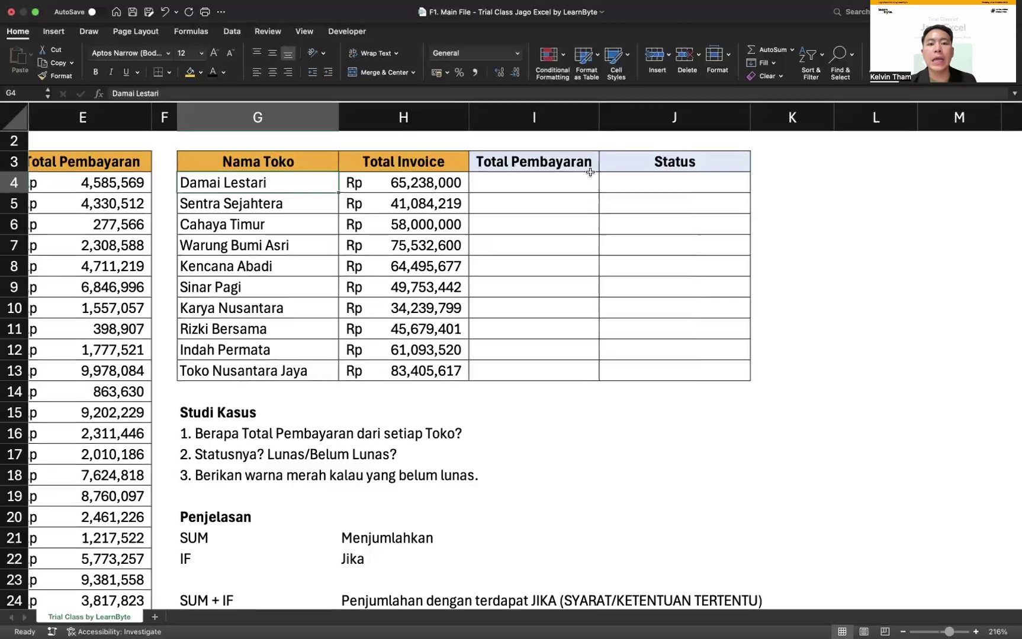
{"action": "left_click", "coordinate": [544, 182]}
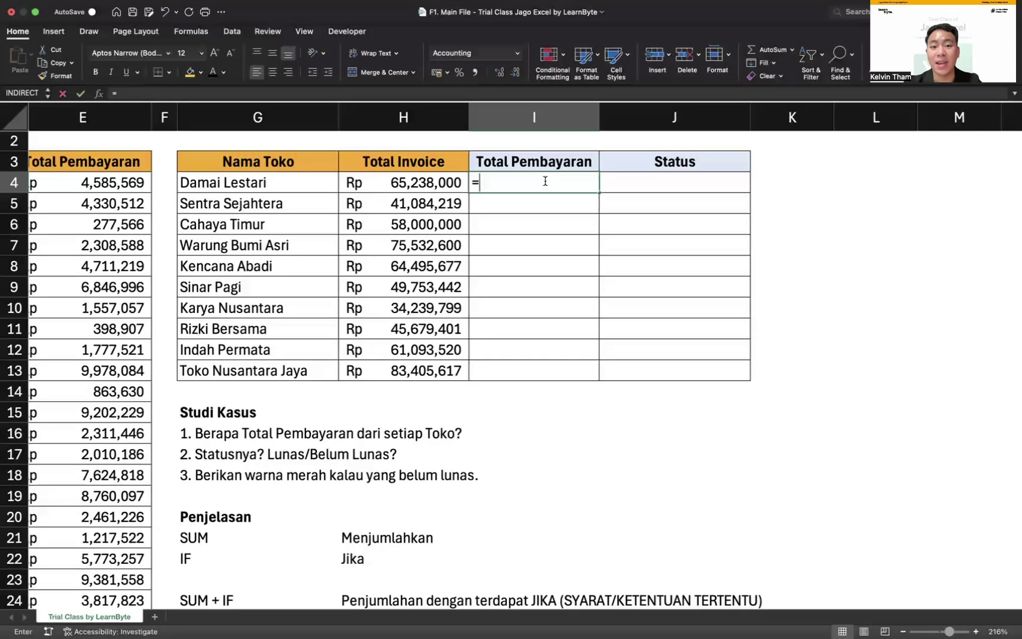
{"action": "type", "text": "=sumif"}
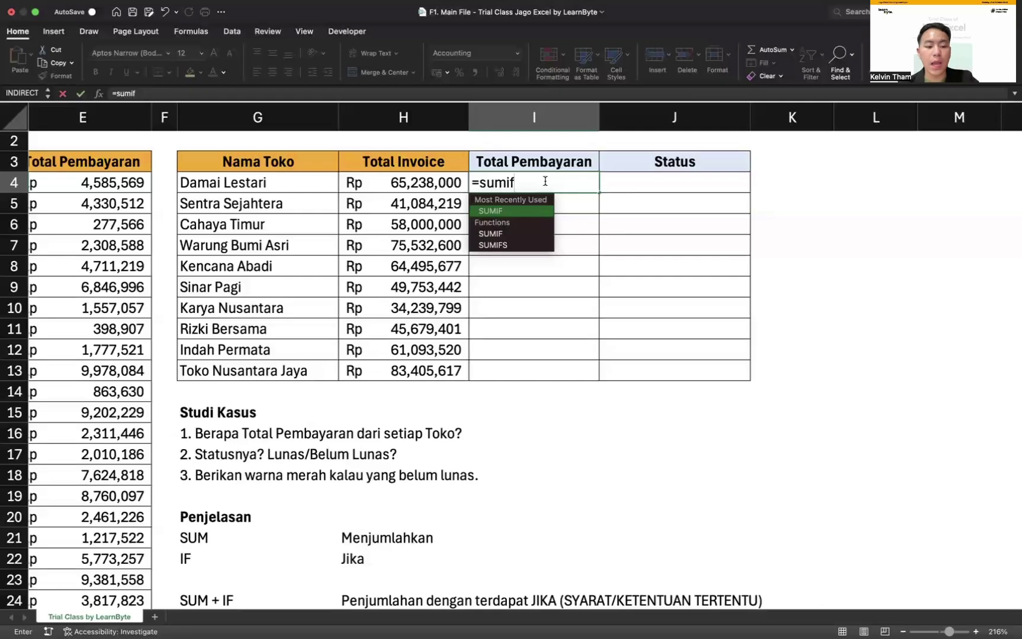
{"action": "key", "text": "Tab"}
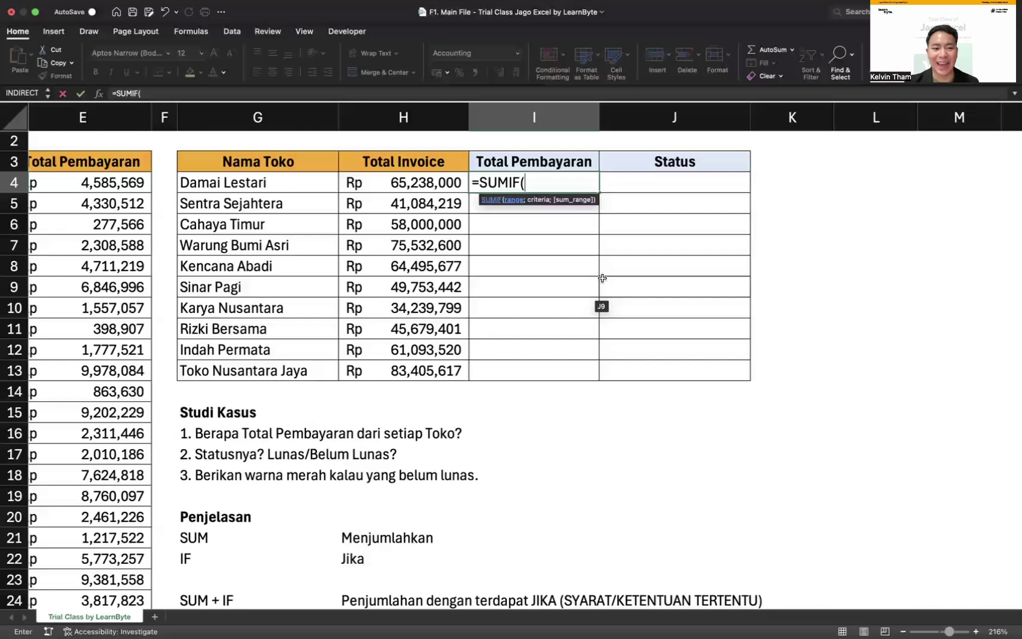
{"action": "left_click", "coordinate": [473, 179]}
{"action": "type", "text": "'"}
{"action": "key", "text": "Return"}
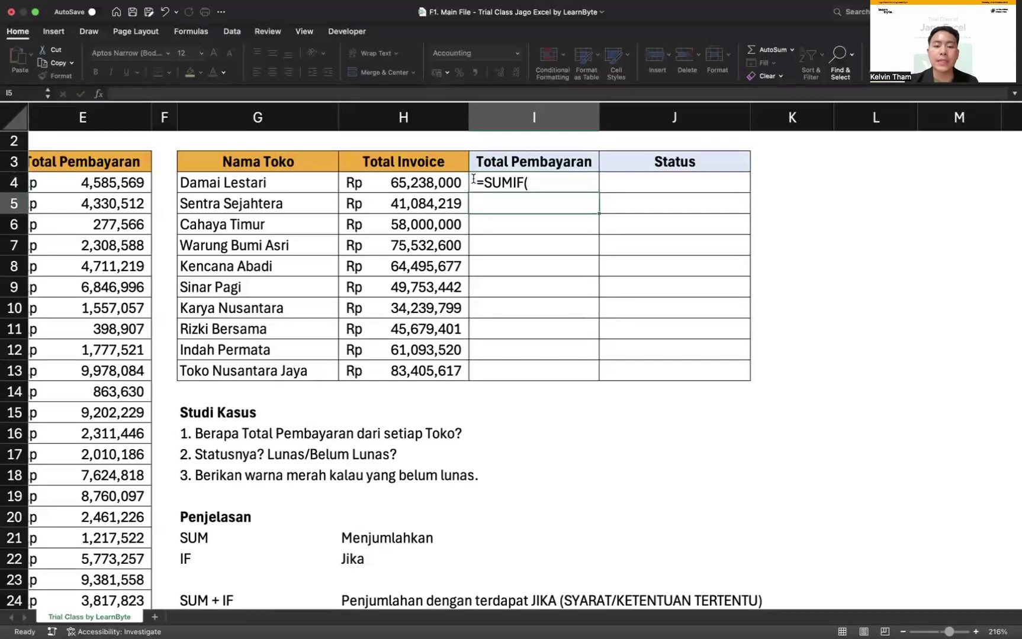
Enter the labels "Range", "Criteria" and "Sum Range" in cells G26 to G28 and make them bold.
{"action": "scroll", "coordinate": [477, 338], "scroll_direction": "down", "scroll_amount": 5}
{"action": "left_click", "coordinate": [216, 355]}
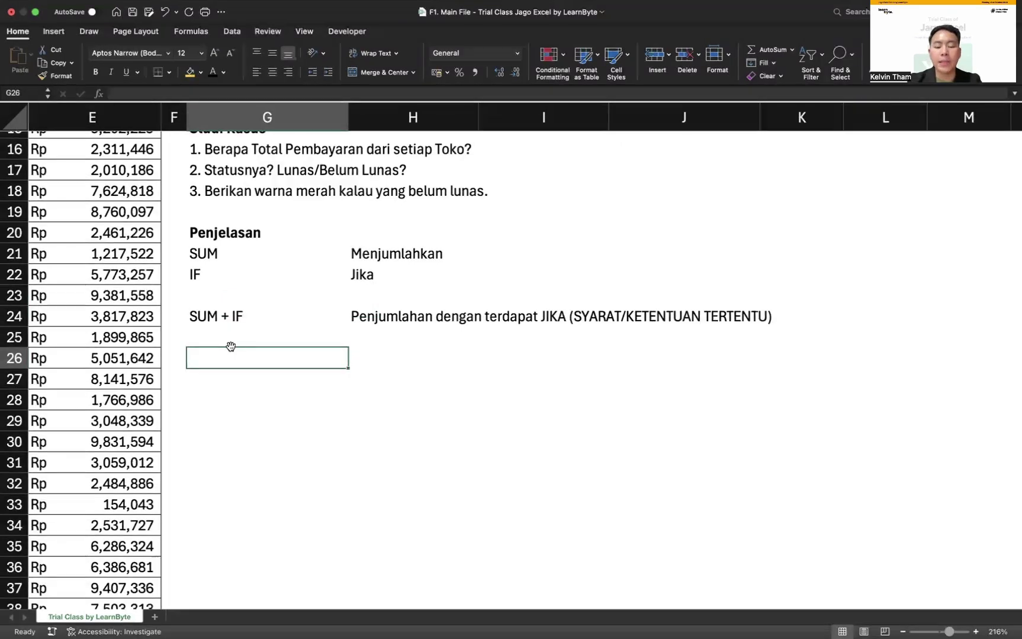
{"action": "type", "text": "Range"}
{"action": "key", "text": "Return"}
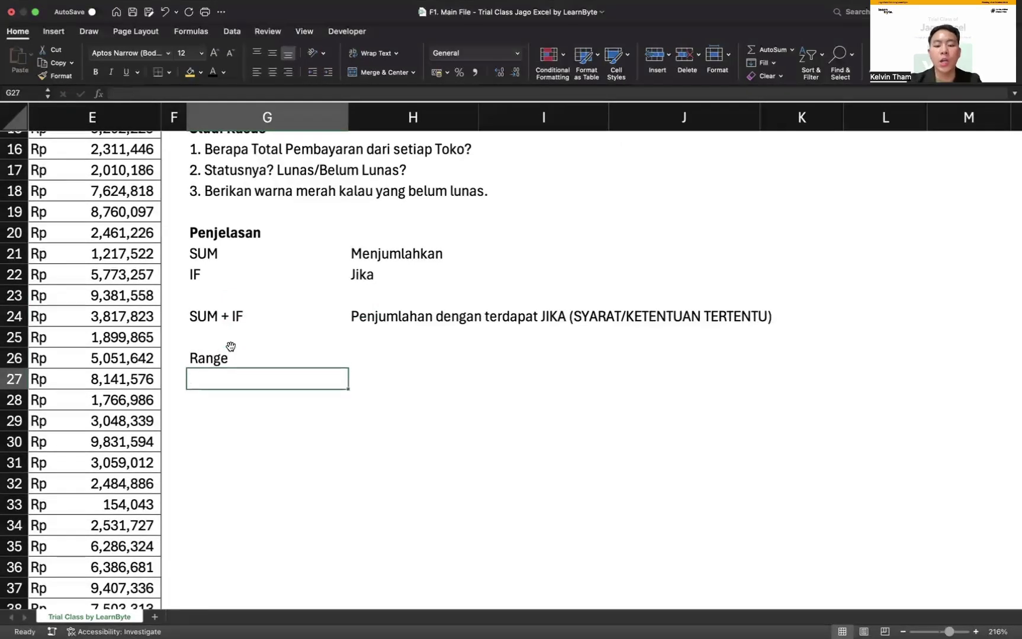
{"action": "type", "text": "Criteria"}
{"action": "key", "text": "Return"}
{"action": "type", "text": "Sum"}
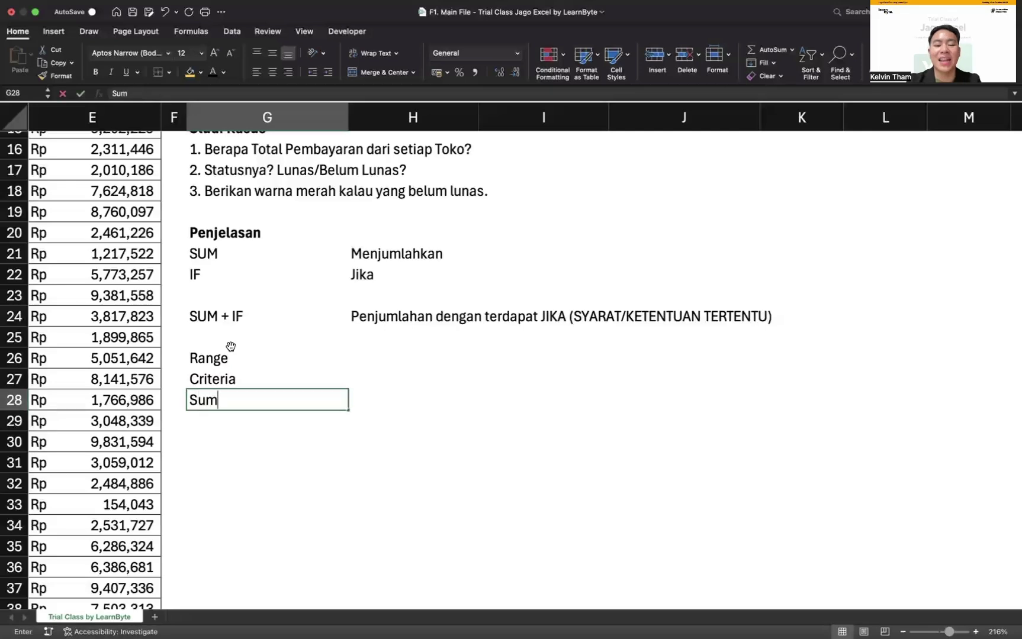
{"action": "type", "text": " Range"}
{"action": "key", "text": "Return"}
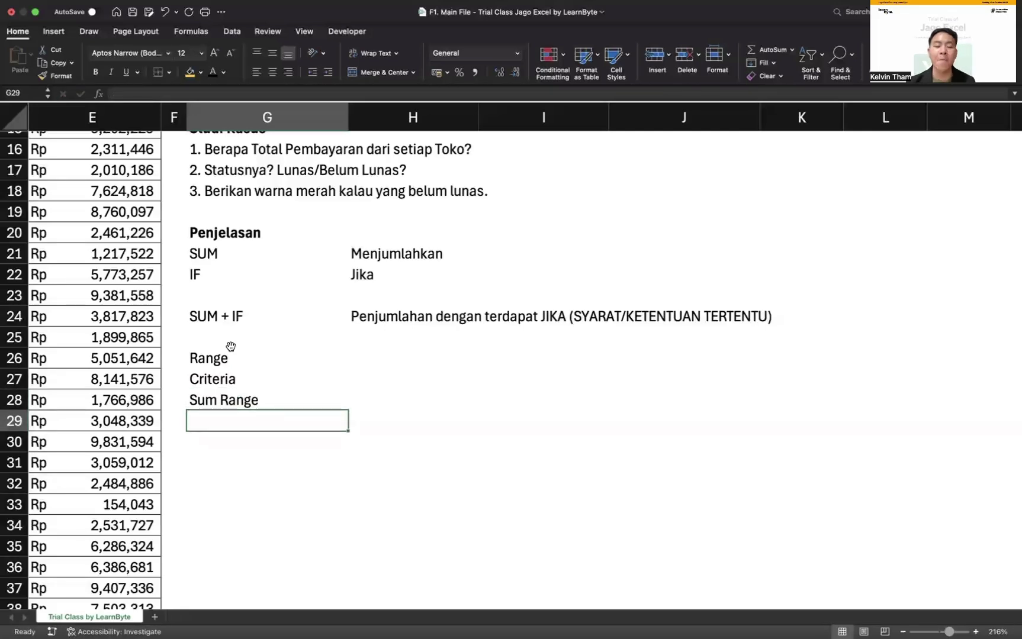
{"action": "left_click_drag", "start_coordinate": [267, 355], "coordinate": [267, 398]}
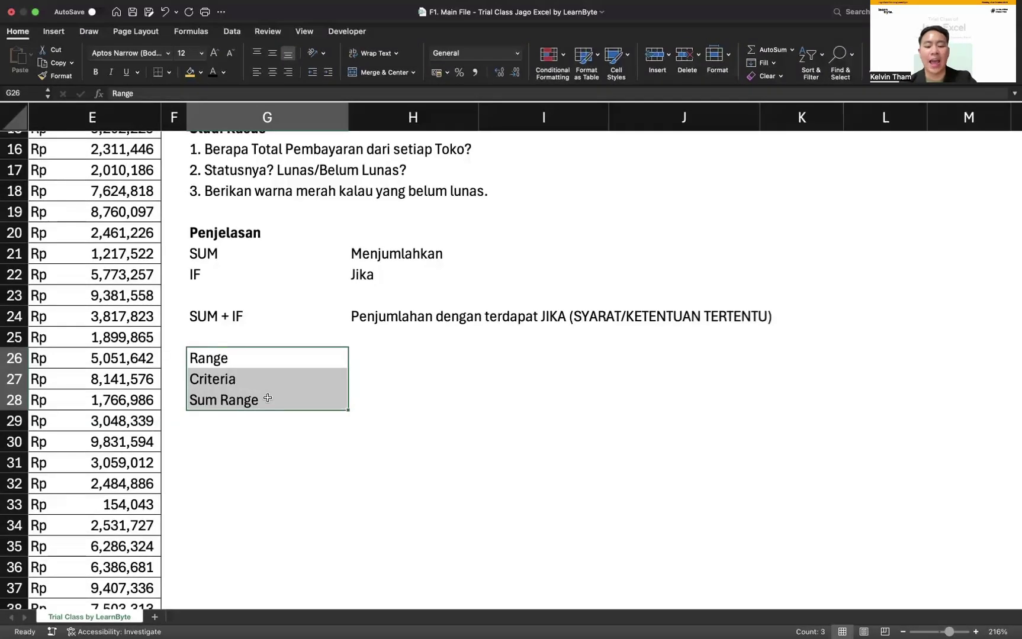
{"action": "key", "text": "super+b"}
Enter the explanation "Rentang Data yang menjadi Acuan dalam perhitungan kita" in cell H26 beside the Range label.
{"action": "left_click", "coordinate": [370, 356]}
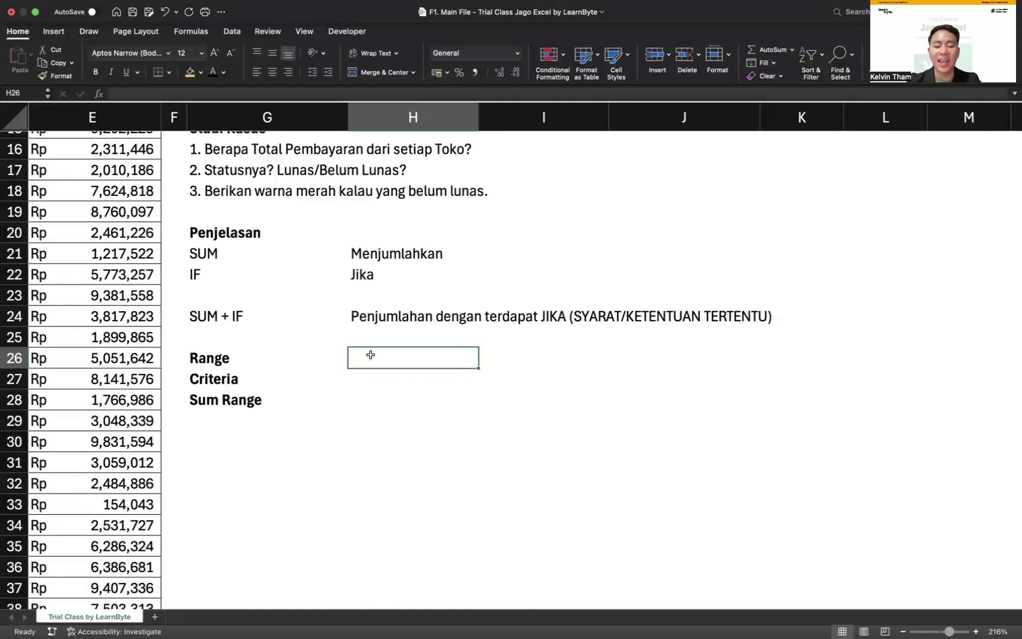
{"action": "type", "text": "Rentang Data "}
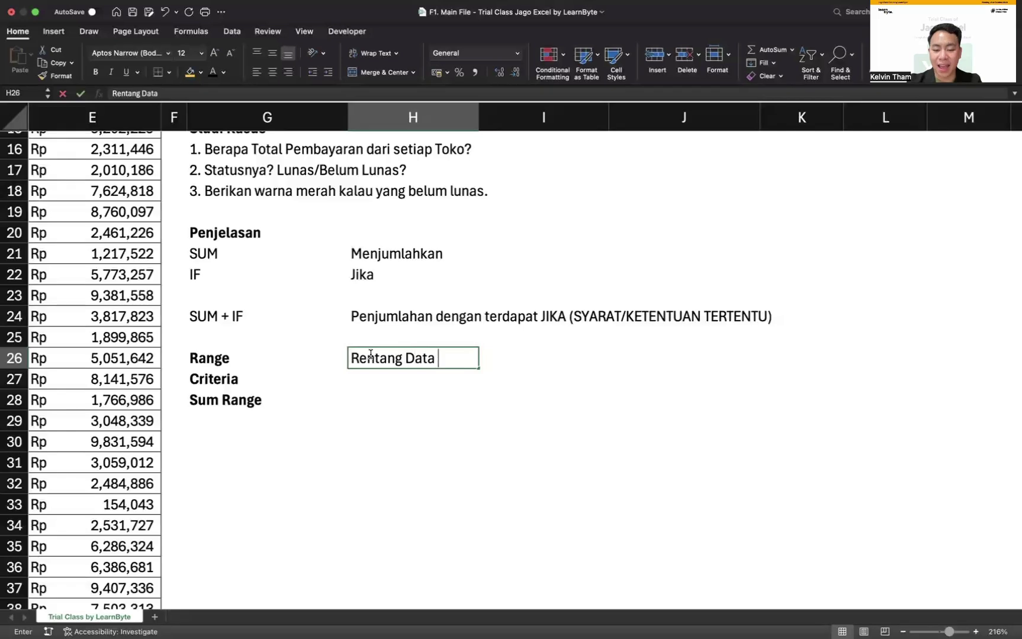
{"action": "type", "text": "yang menjadi A"}
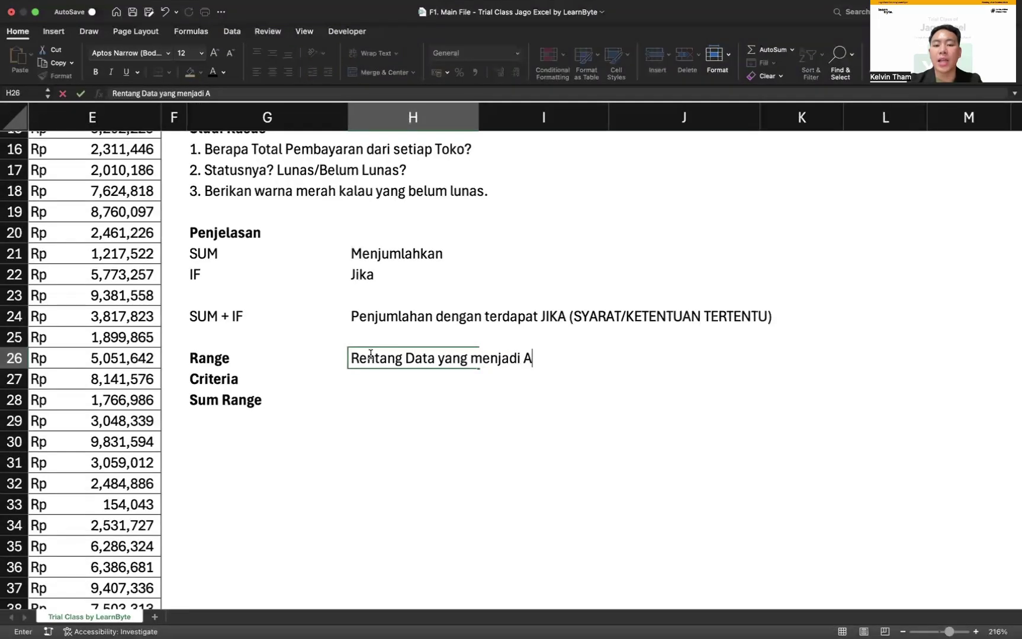
{"action": "type", "text": "cuan dalam perh"}
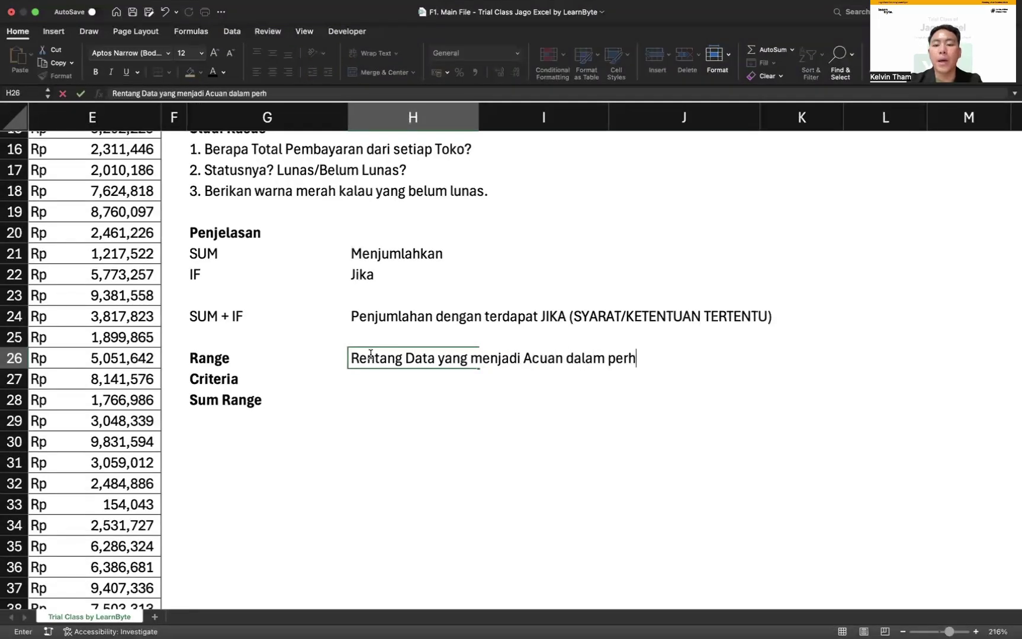
{"action": "type", "text": "itungan kita"}
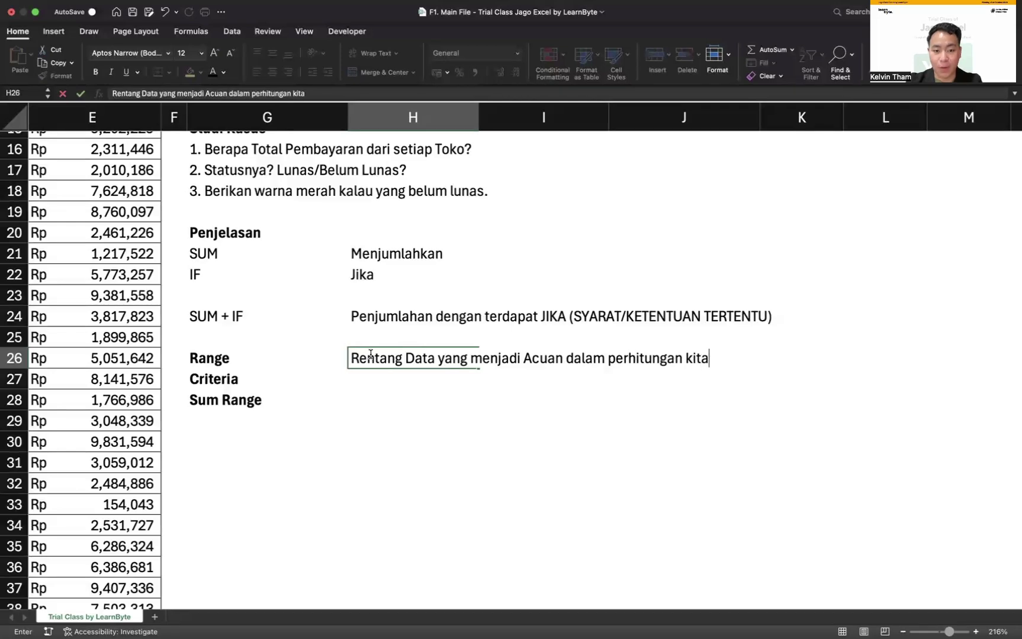
{"action": "key", "text": "Return"}
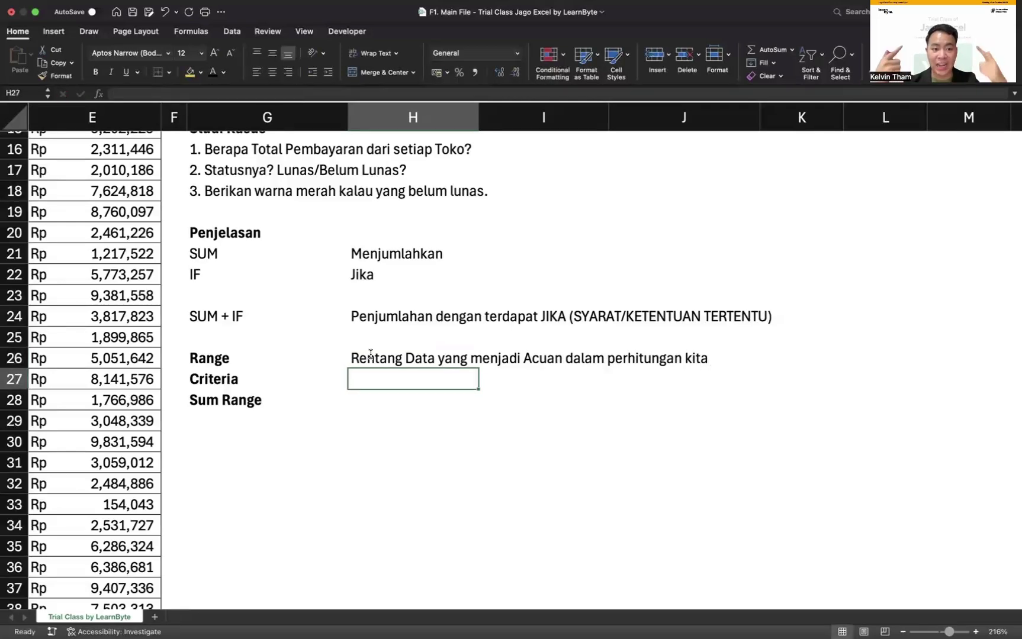
Make only the words "Rentang Data" bold within the explanation in cell H26.
{"action": "double_click", "coordinate": [406, 358]}
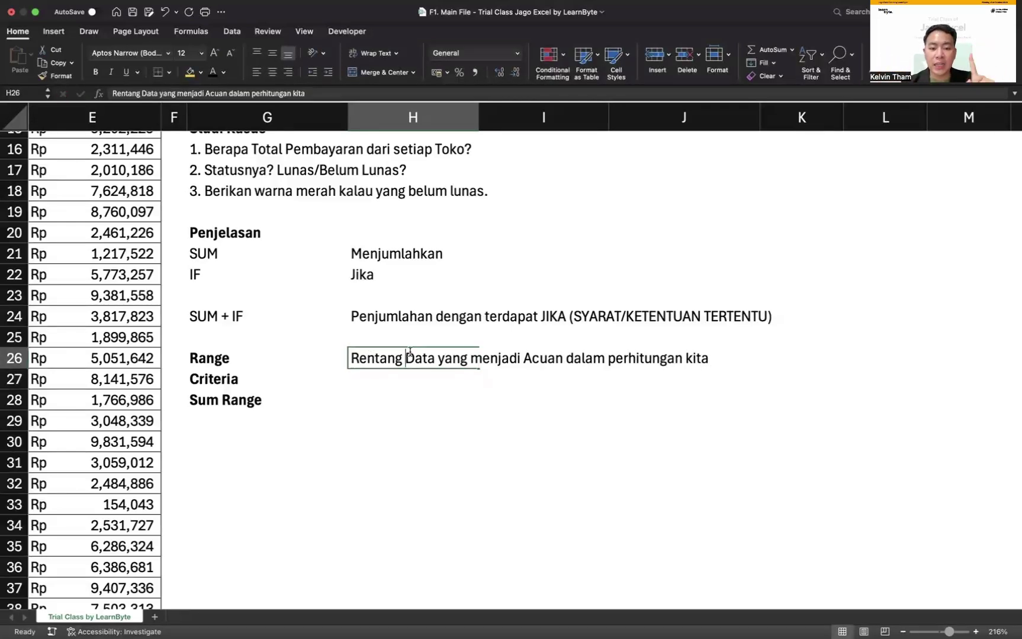
{"action": "left_click_drag", "start_coordinate": [406, 358], "coordinate": [350, 358]}
{"action": "key", "text": "super+b"}
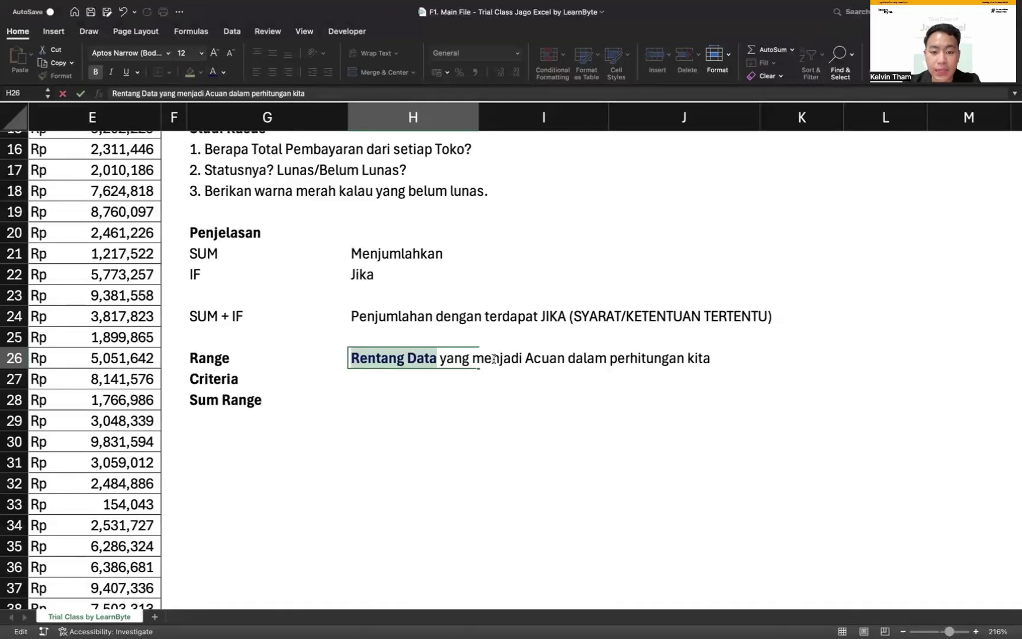
Make only the word "Acuan" bold and red within the explanation in cell H26.
{"action": "left_click_drag", "start_coordinate": [527, 359], "coordinate": [561, 359]}
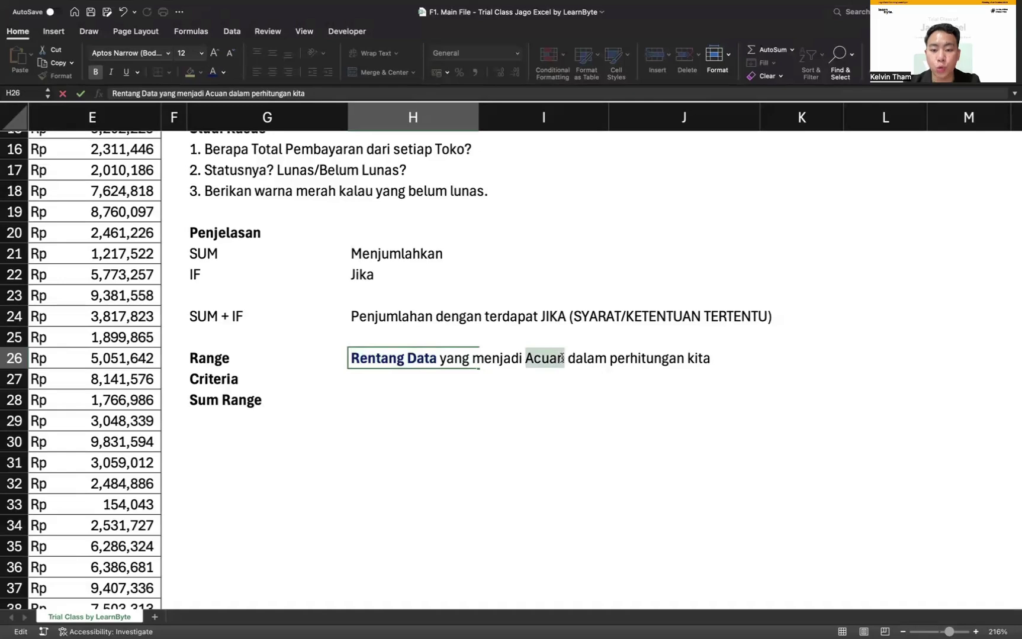
{"action": "key", "text": "super+b"}
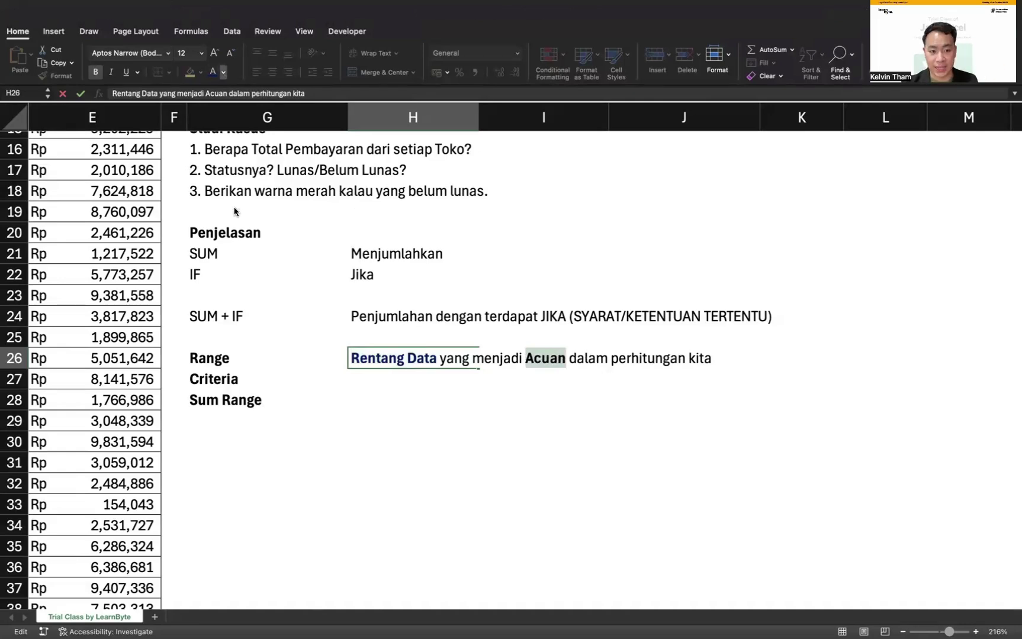
{"action": "left_click", "coordinate": [432, 435]}
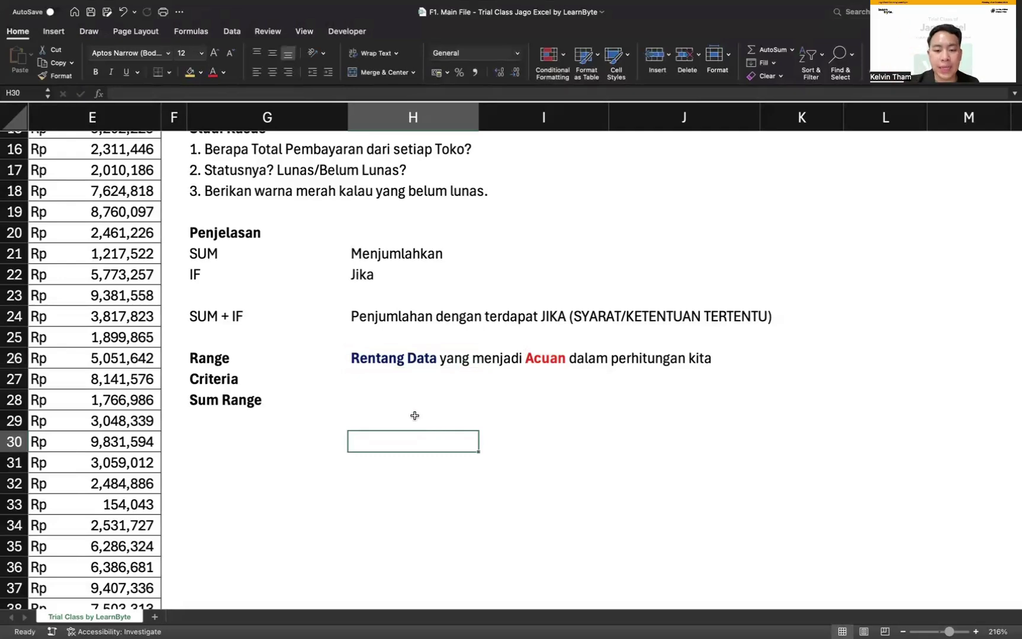
{"action": "scroll", "coordinate": [371, 336], "scroll_direction": "up", "scroll_amount": 5}
{"action": "scroll", "coordinate": [370, 336], "scroll_direction": "up", "scroll_amount": 2}
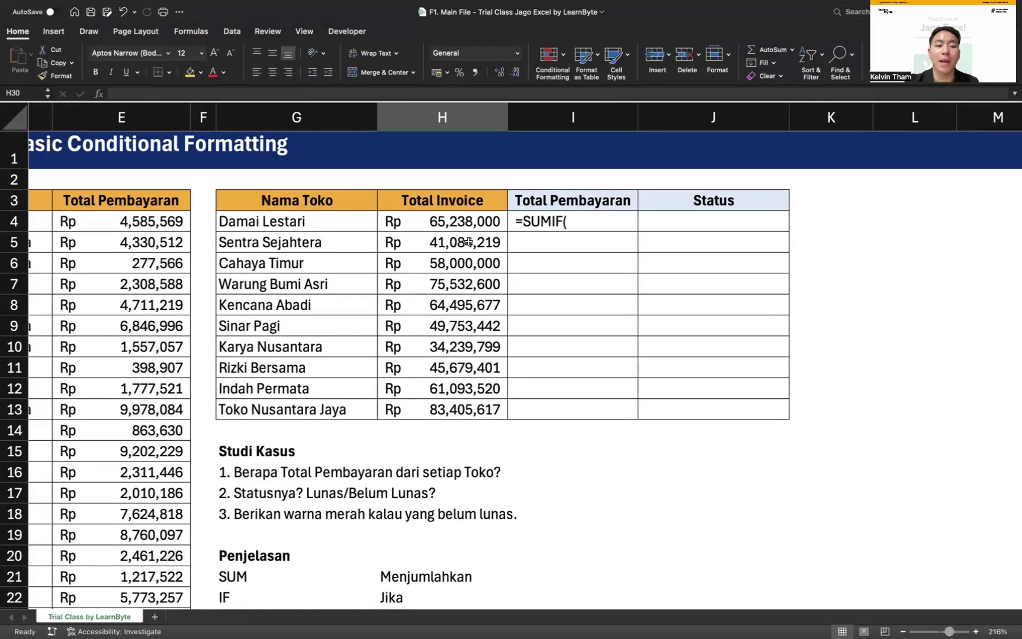
{"action": "left_click", "coordinate": [316, 223]}
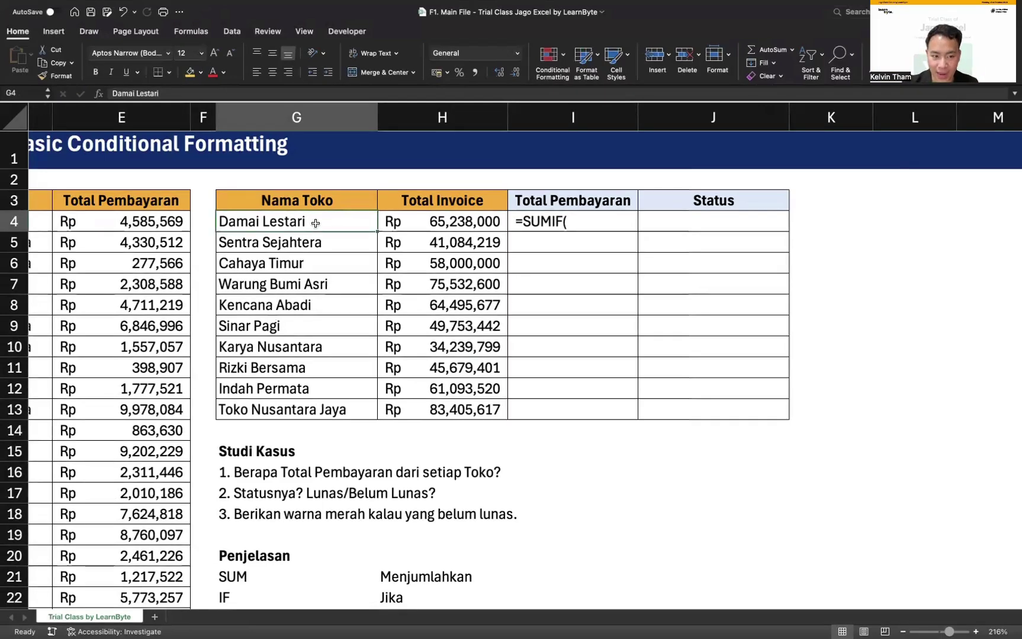
{"action": "scroll", "coordinate": [328, 305], "scroll_direction": "left", "scroll_amount": 3}
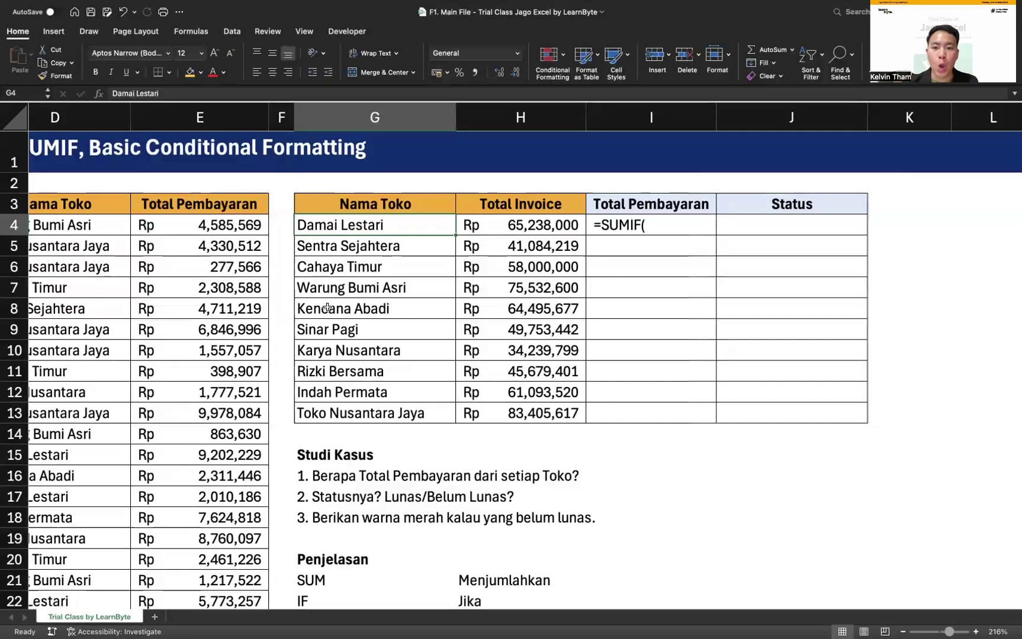
{"action": "left_click", "coordinate": [619, 223]}
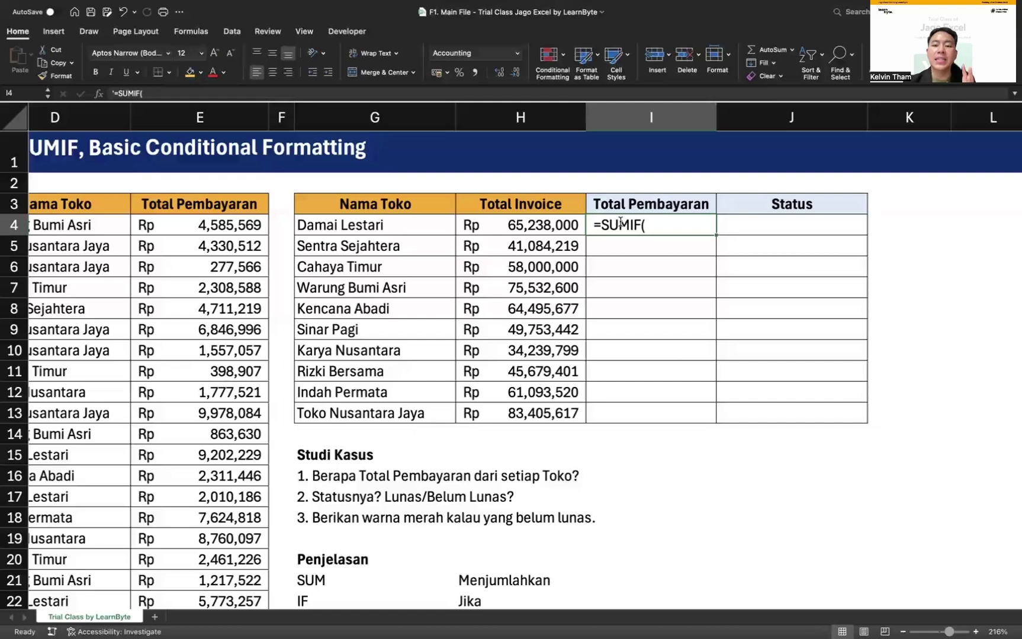
{"action": "double_click", "coordinate": [620, 224]}
{"action": "left_click", "coordinate": [591, 225]}
{"action": "key", "text": "BackSpace"}
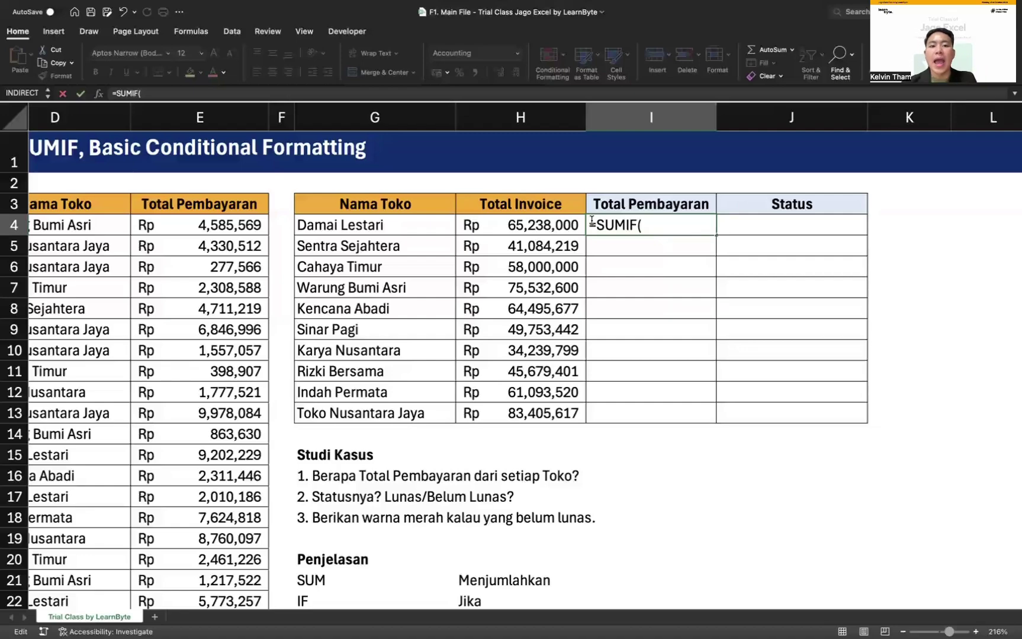
{"action": "scroll", "coordinate": [454, 299], "scroll_direction": "left", "scroll_amount": 5}
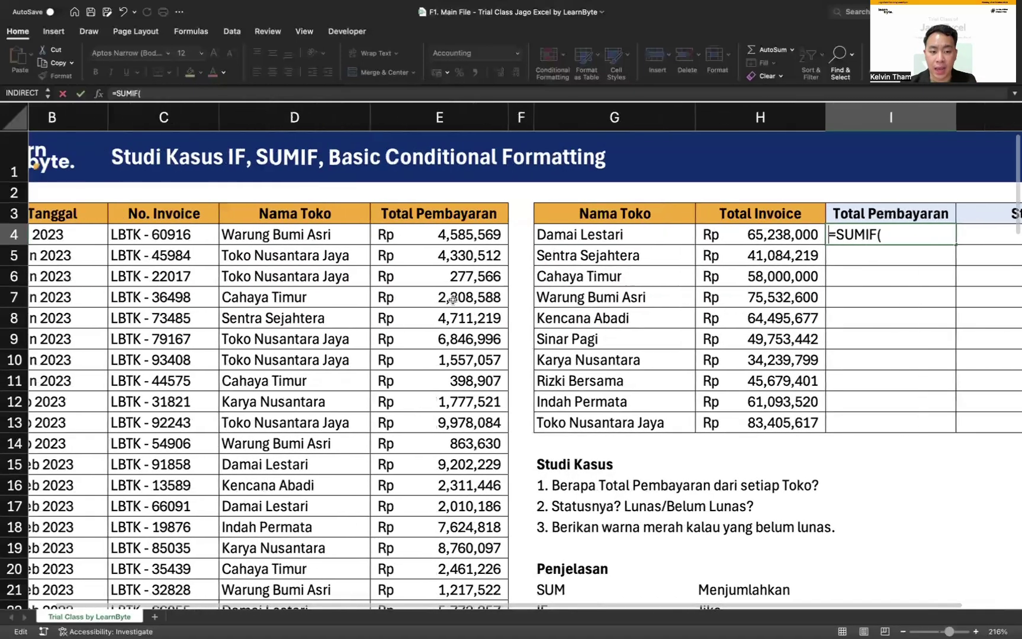
{"action": "scroll", "coordinate": [452, 299], "scroll_direction": "left", "scroll_amount": 2}
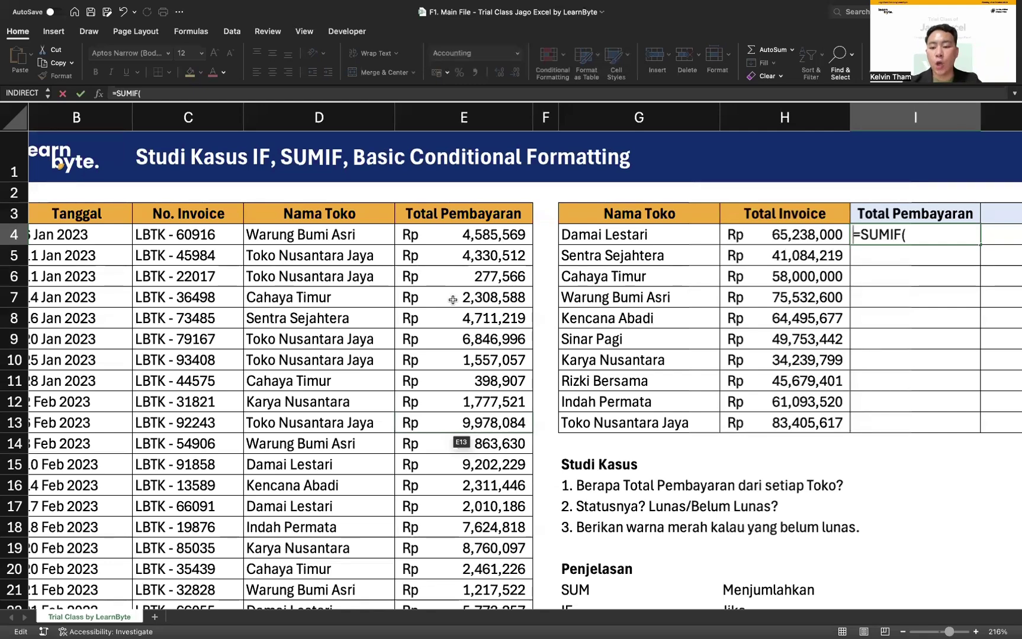
{"action": "scroll", "coordinate": [538, 255], "scroll_direction": "right", "scroll_amount": 4}
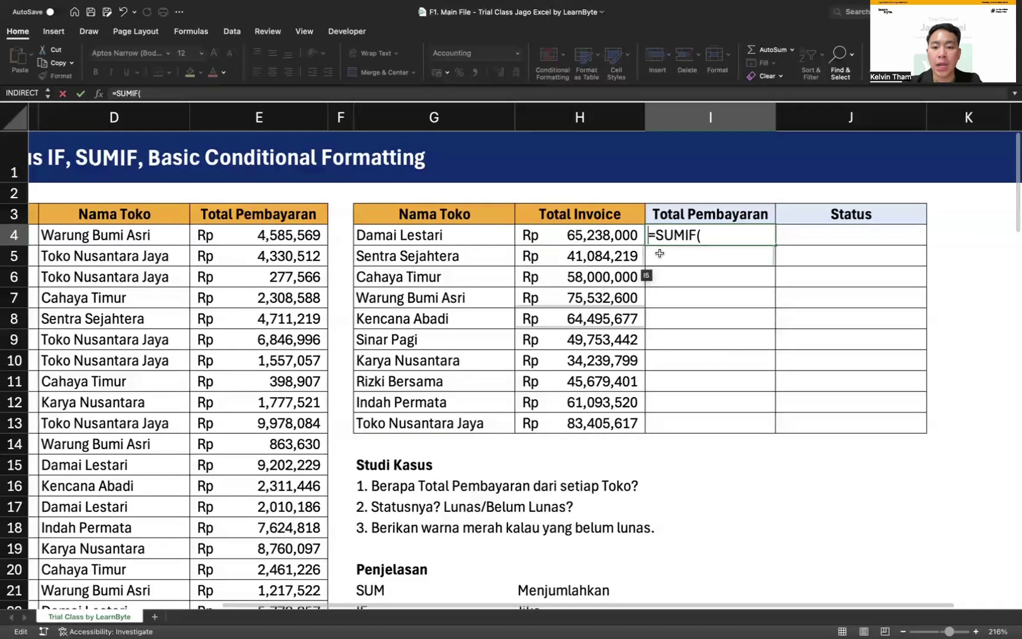
{"action": "key", "text": "Return"}
Compare the Nama Toko data in columns D and G with the Range explanation to identify the SUMIF range.
{"action": "scroll", "coordinate": [487, 481], "scroll_direction": "down", "scroll_amount": 5}
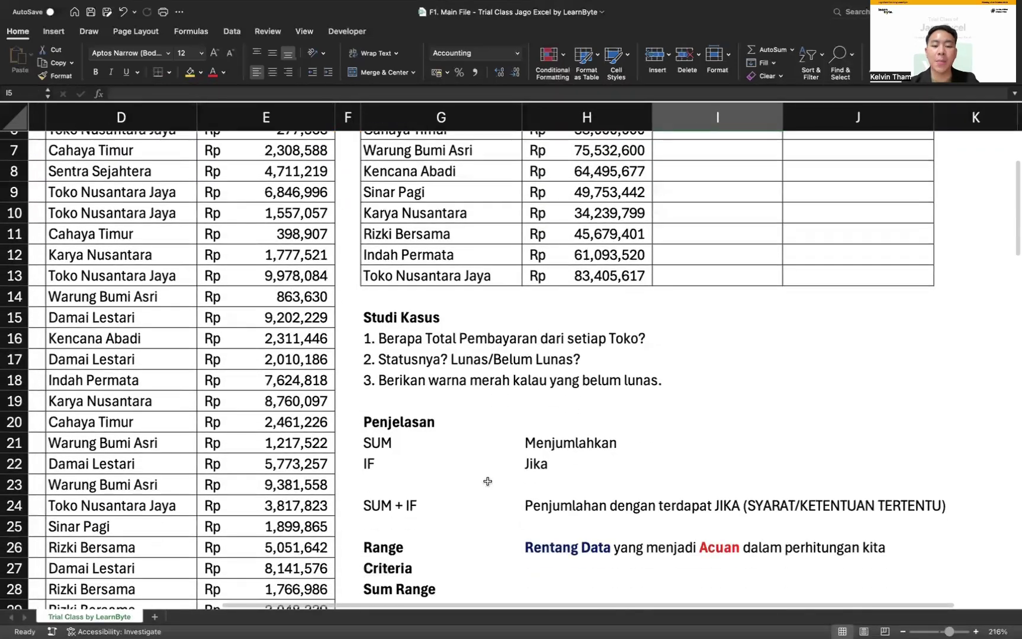
{"action": "left_click", "coordinate": [379, 512]}
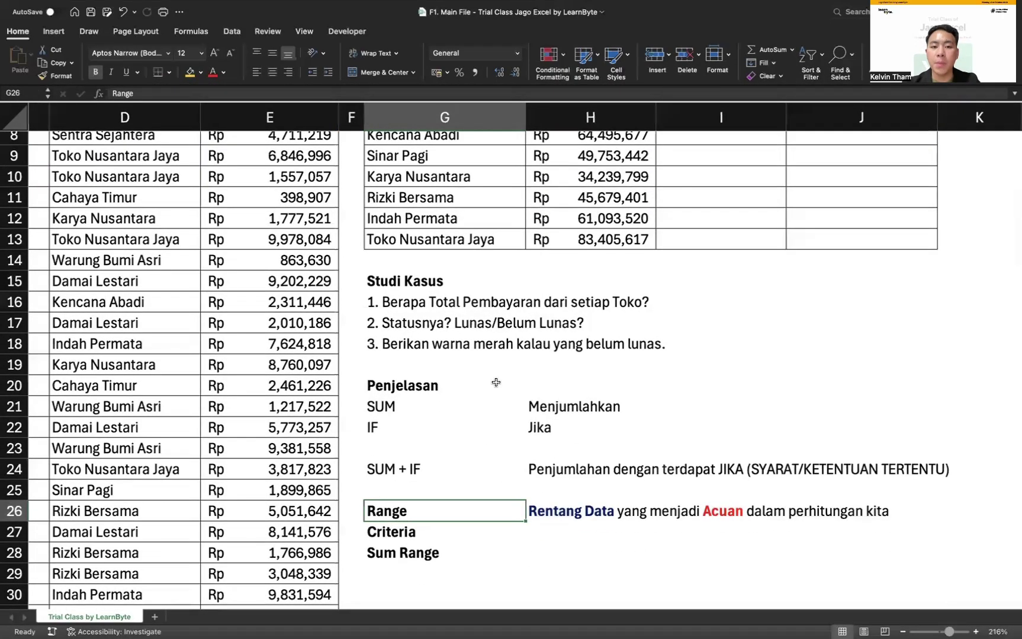
{"action": "scroll", "coordinate": [496, 383], "scroll_direction": "up", "scroll_amount": 3}
{"action": "scroll", "coordinate": [496, 383], "scroll_direction": "up", "scroll_amount": 2}
{"action": "scroll", "coordinate": [496, 383], "scroll_direction": "left", "scroll_amount": 1}
{"action": "left_click", "coordinate": [185, 235]}
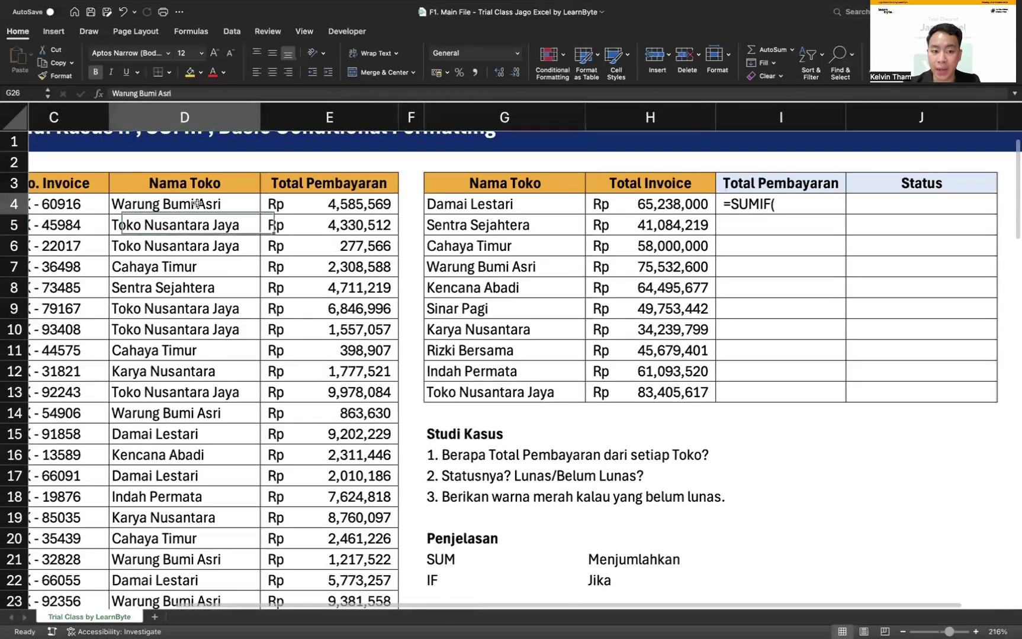
{"action": "left_click", "coordinate": [200, 121]}
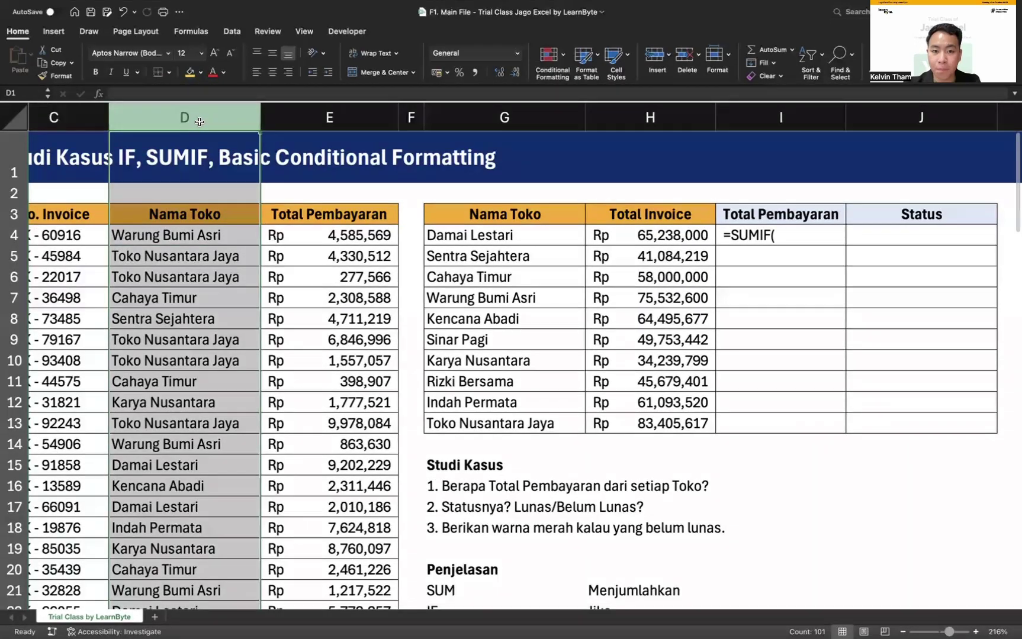
{"action": "left_click", "coordinate": [532, 107]}
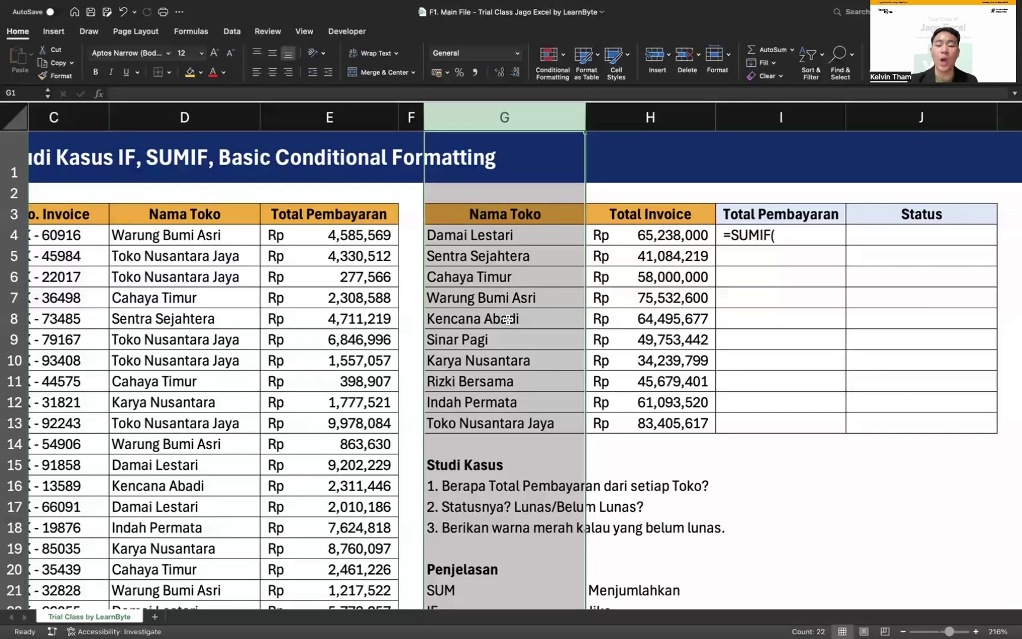
{"action": "left_click", "coordinate": [529, 232]}
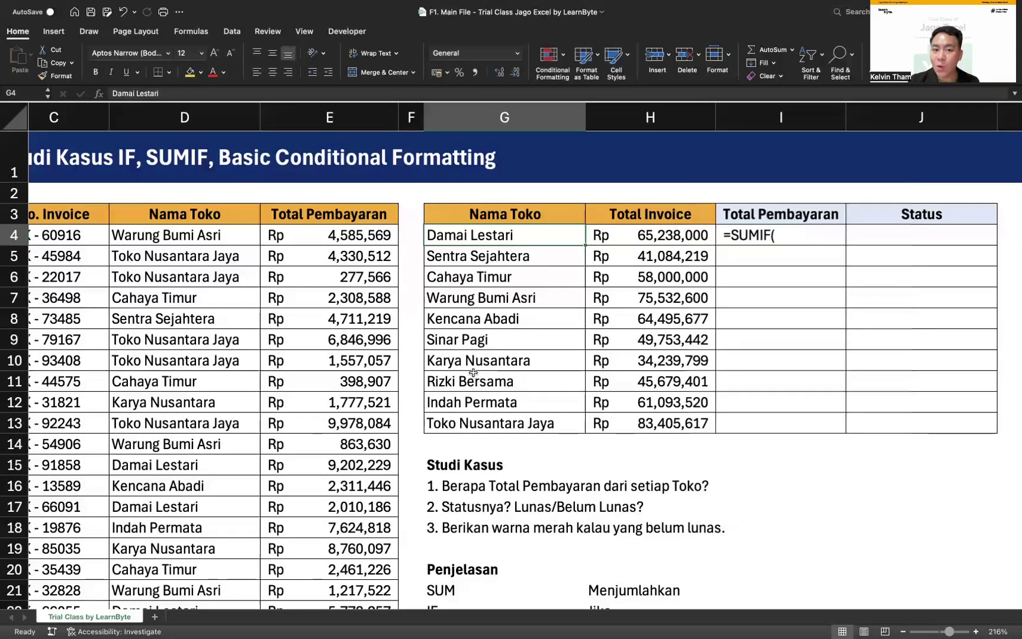
{"action": "left_click", "coordinate": [176, 113]}
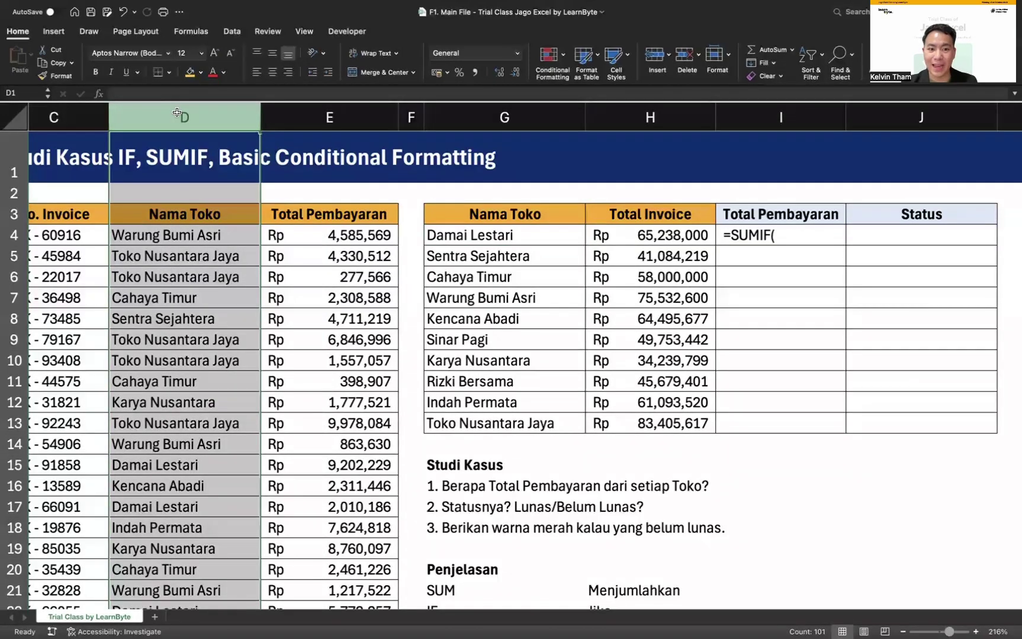
{"action": "scroll", "coordinate": [477, 293], "scroll_direction": "down", "scroll_amount": 5}
{"action": "scroll", "coordinate": [477, 292], "scroll_direction": "right", "scroll_amount": 2}
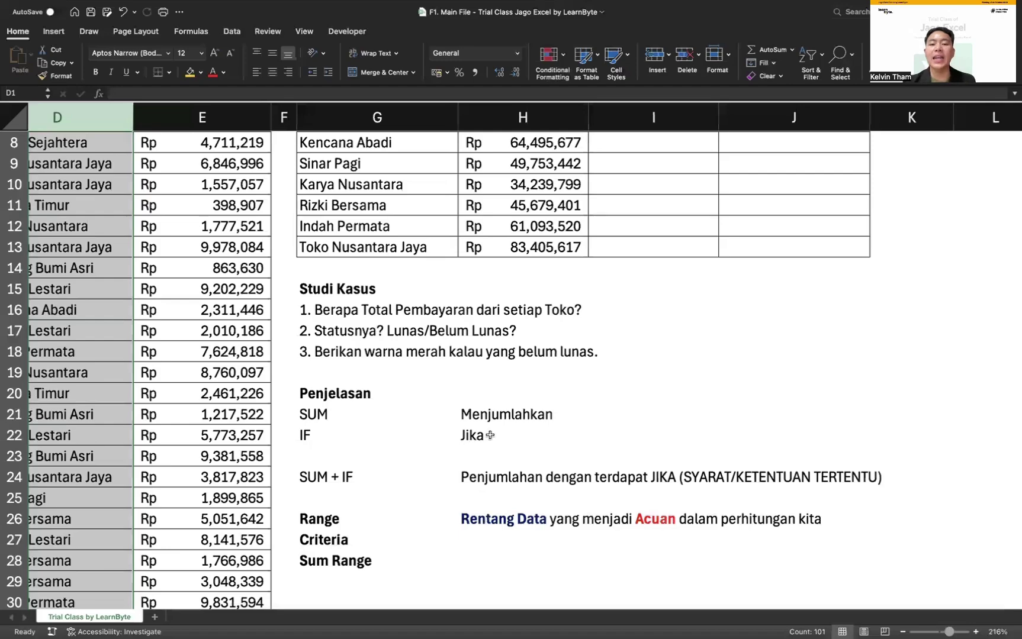
{"action": "scroll", "coordinate": [490, 435], "scroll_direction": "up", "scroll_amount": 5}
{"action": "scroll", "coordinate": [490, 435], "scroll_direction": "right", "scroll_amount": 1}
{"action": "double_click", "coordinate": [598, 231]}
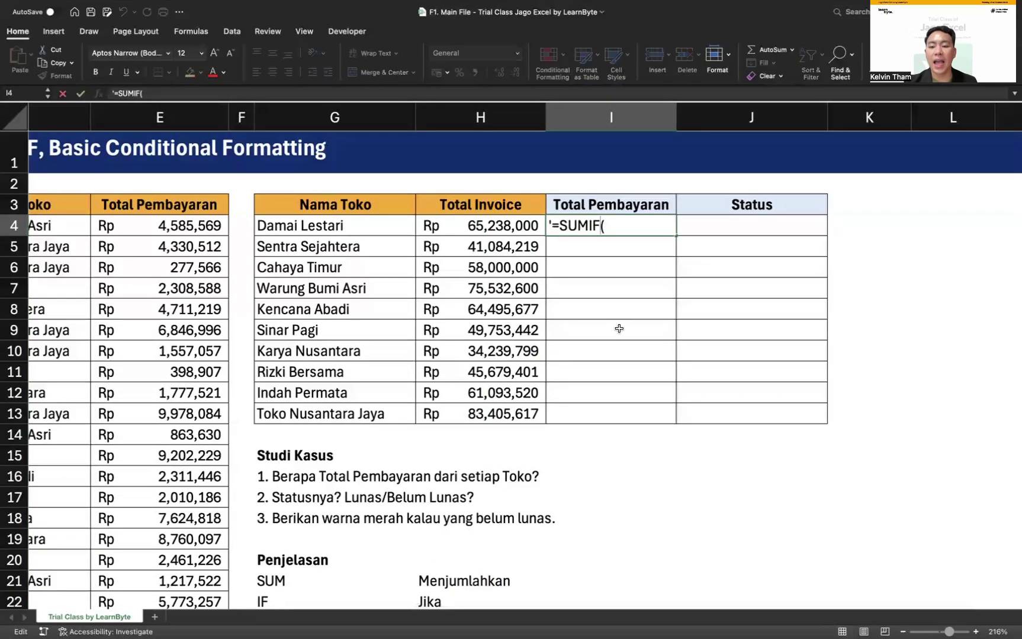
{"action": "scroll", "coordinate": [506, 434], "scroll_direction": "down", "scroll_amount": 5}
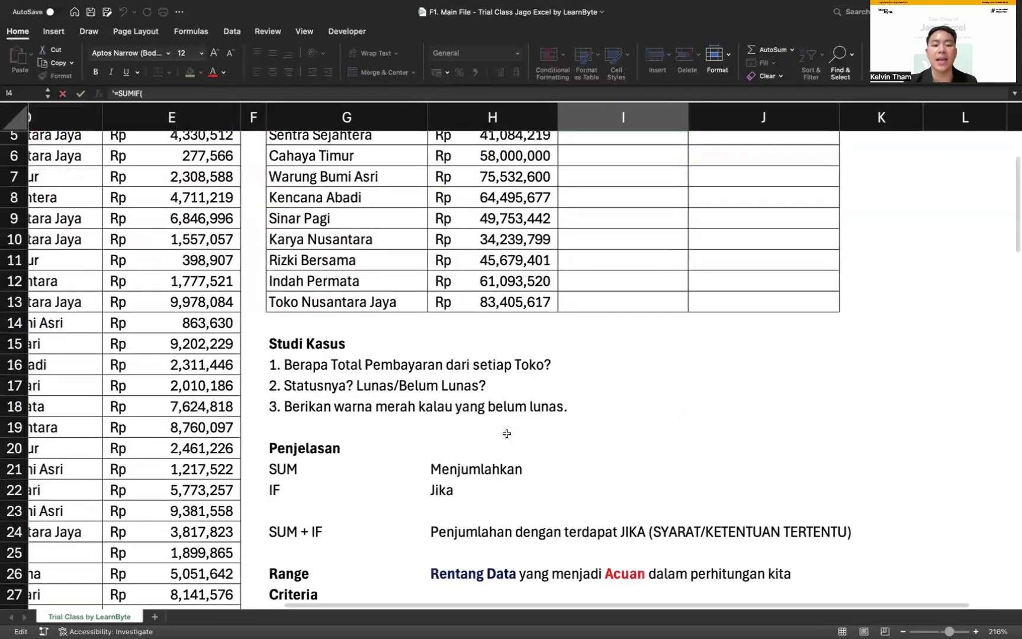
{"action": "left_click", "coordinate": [507, 438]}
Enter the note "Dalam kasus ini, Rangenya adalah D" in cell K26 beside the Range explanation.
{"action": "scroll", "coordinate": [529, 432], "scroll_direction": "right", "scroll_amount": 3}
{"action": "left_click", "coordinate": [551, 410]}
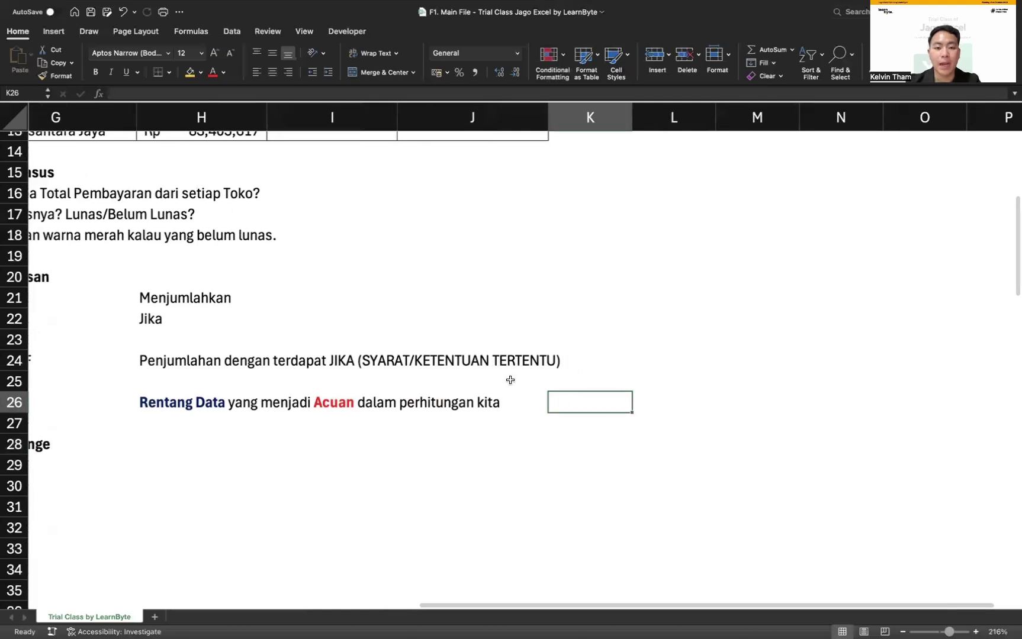
{"action": "scroll", "coordinate": [284, 459], "scroll_direction": "left", "scroll_amount": 3}
{"action": "type", "text": "Da"}
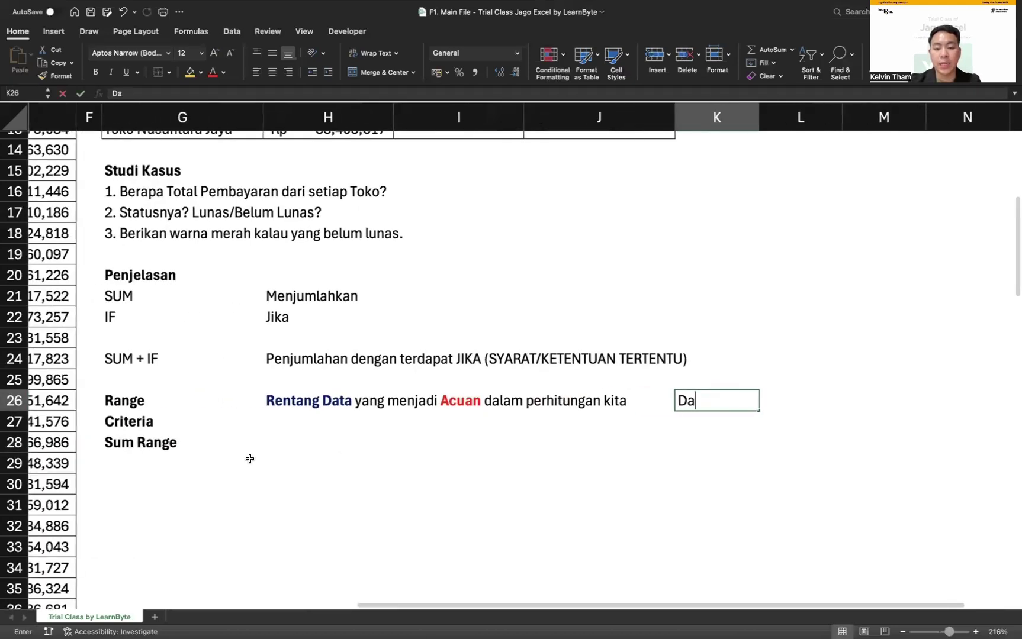
{"action": "type", "text": "lam kasus ini, "}
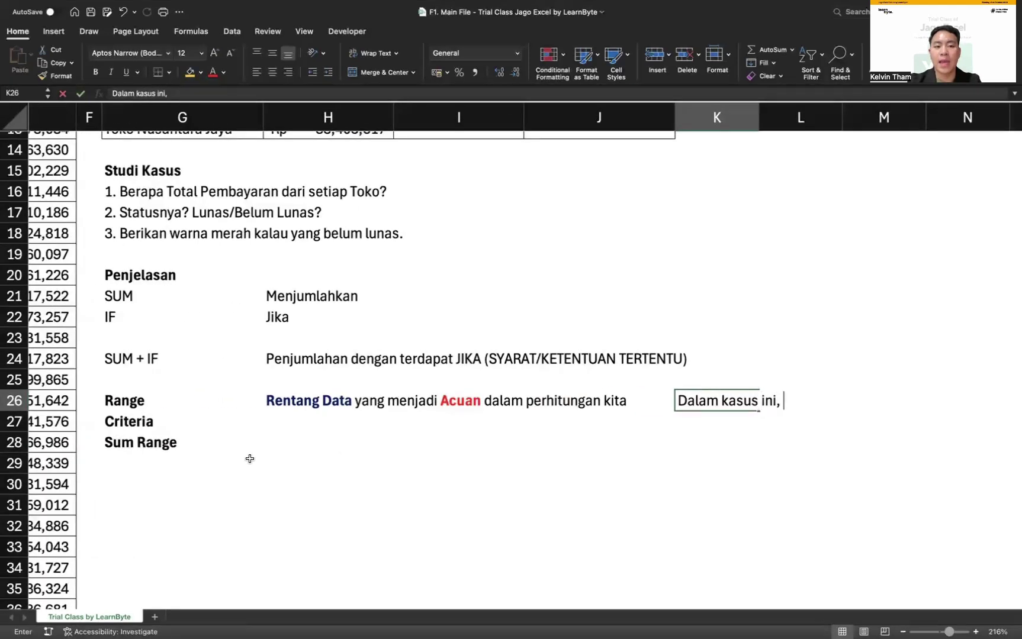
{"action": "type", "text": "Rangenya adalah D"}
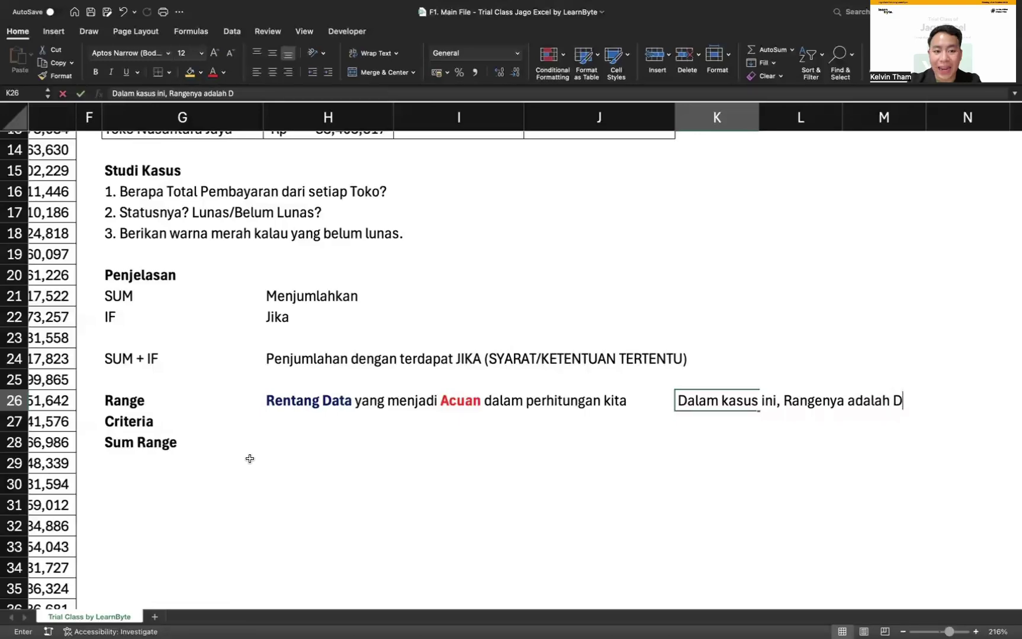
{"action": "key", "text": "Return"}
Check the Nama Toko column D of the invoice table against the Range note in row 26.
{"action": "scroll", "coordinate": [285, 443], "scroll_direction": "left", "scroll_amount": 5}
{"action": "scroll", "coordinate": [285, 443], "scroll_direction": "up", "scroll_amount": 4}
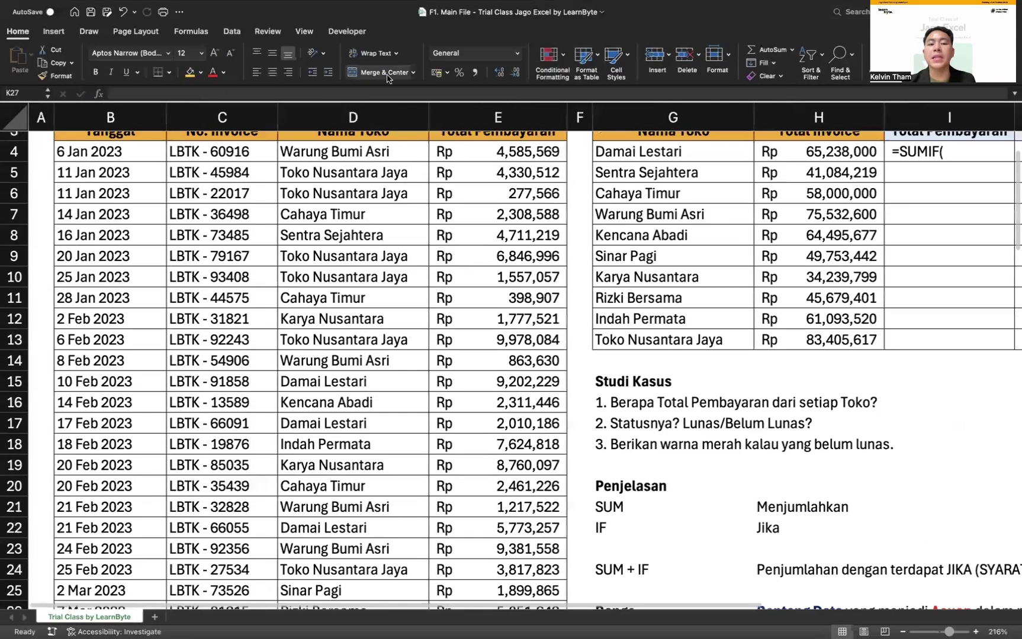
{"action": "left_click", "coordinate": [369, 108]}
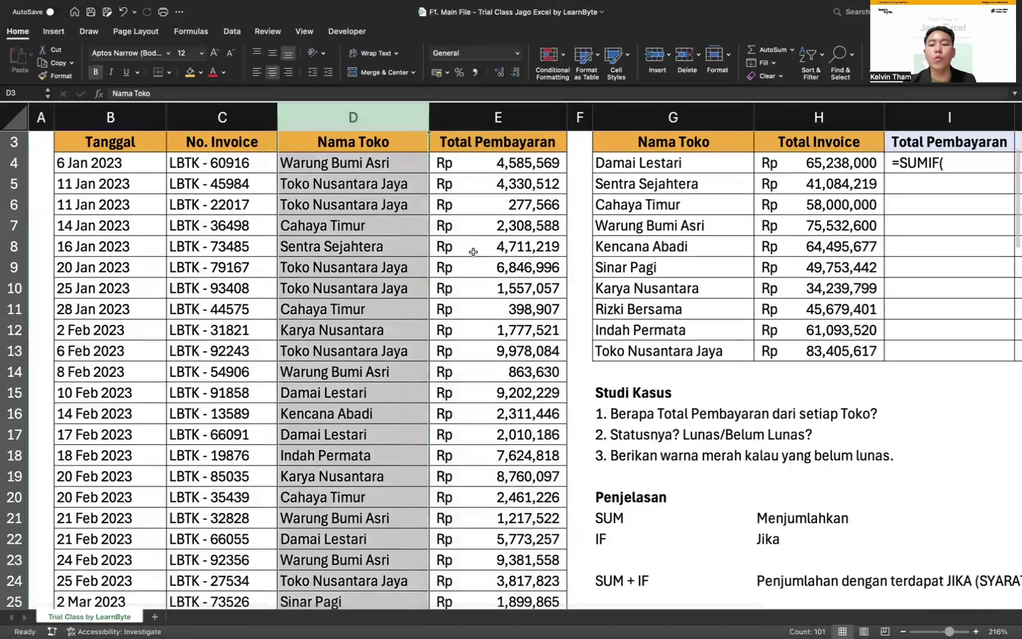
{"action": "scroll", "coordinate": [499, 304], "scroll_direction": "right", "scroll_amount": 4}
{"action": "scroll", "coordinate": [521, 316], "scroll_direction": "down", "scroll_amount": 3}
{"action": "scroll", "coordinate": [521, 315], "scroll_direction": "right", "scroll_amount": 2}
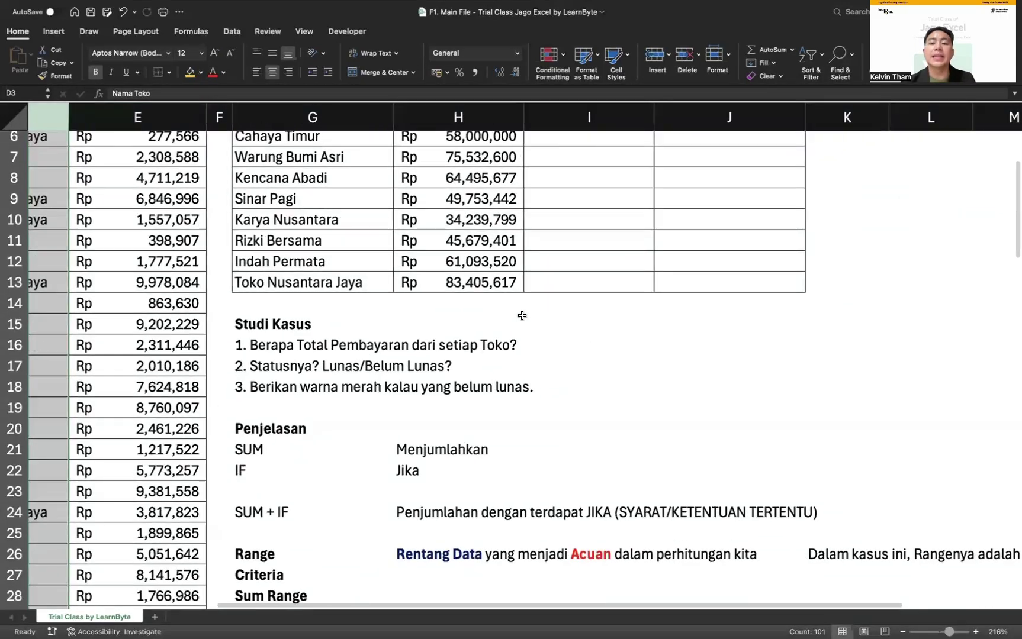
{"action": "scroll", "coordinate": [541, 367], "scroll_direction": "down", "scroll_amount": 5}
{"action": "scroll", "coordinate": [541, 367], "scroll_direction": "right", "scroll_amount": 3}
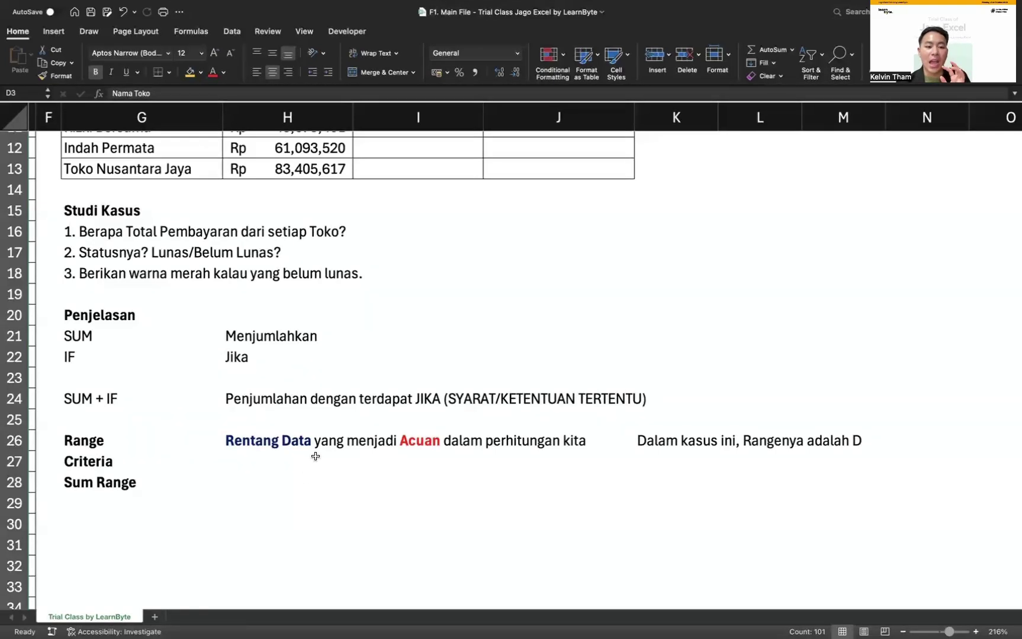
Enter the explanation "Data yang menjadi Acuan dalam perhitungan kita" in cell H27 beside the Criteria label.
{"action": "left_click", "coordinate": [262, 461]}
{"action": "scroll", "coordinate": [289, 462], "scroll_direction": "left", "scroll_amount": 1}
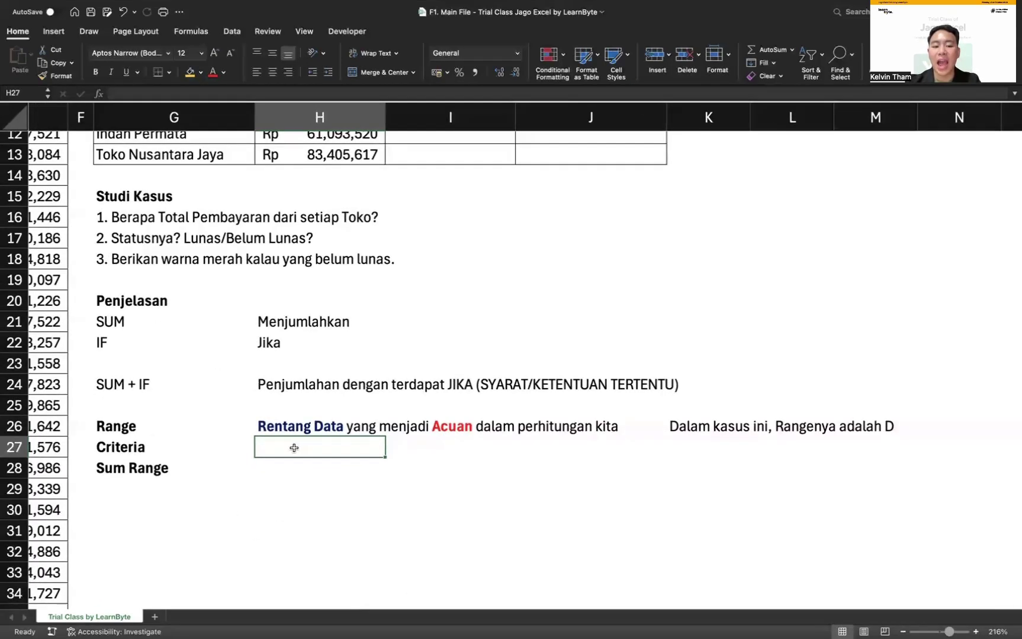
{"action": "type", "text": "Data "}
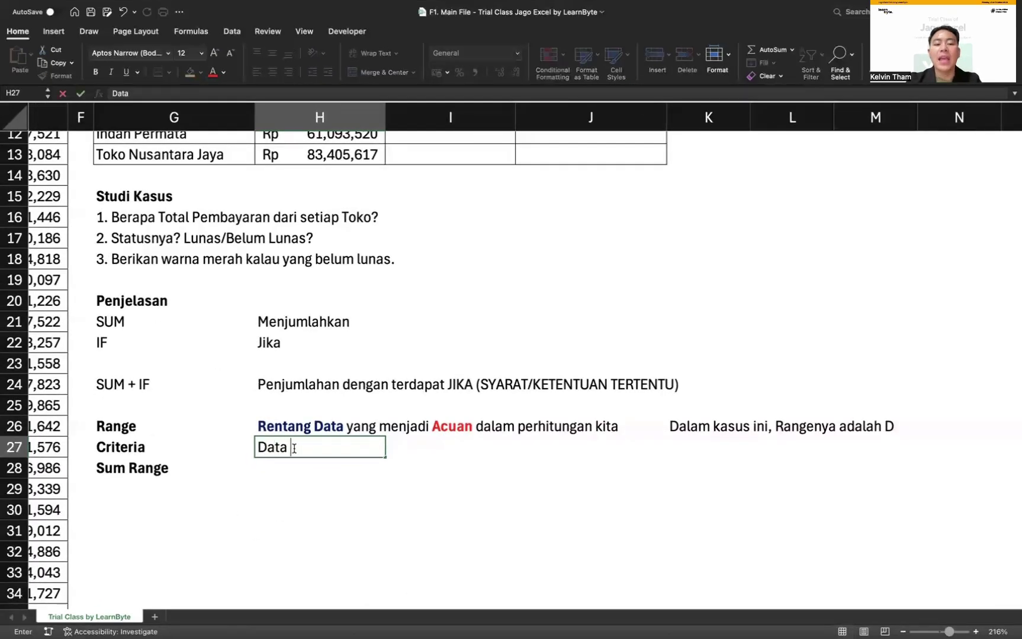
{"action": "type", "text": "yang menjadi Ac"}
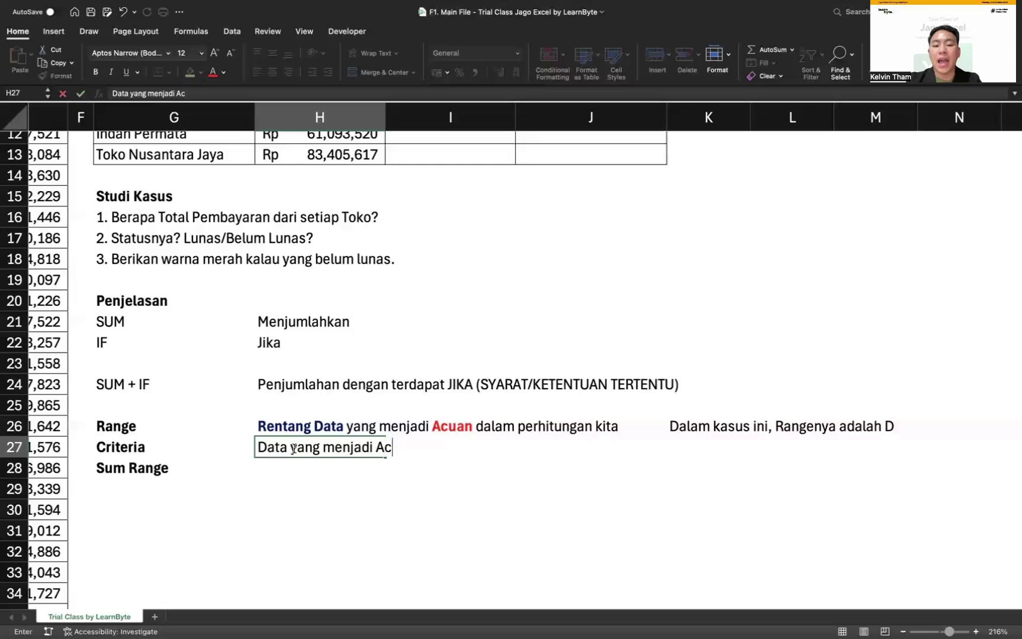
{"action": "type", "text": "uan dalam perhit"}
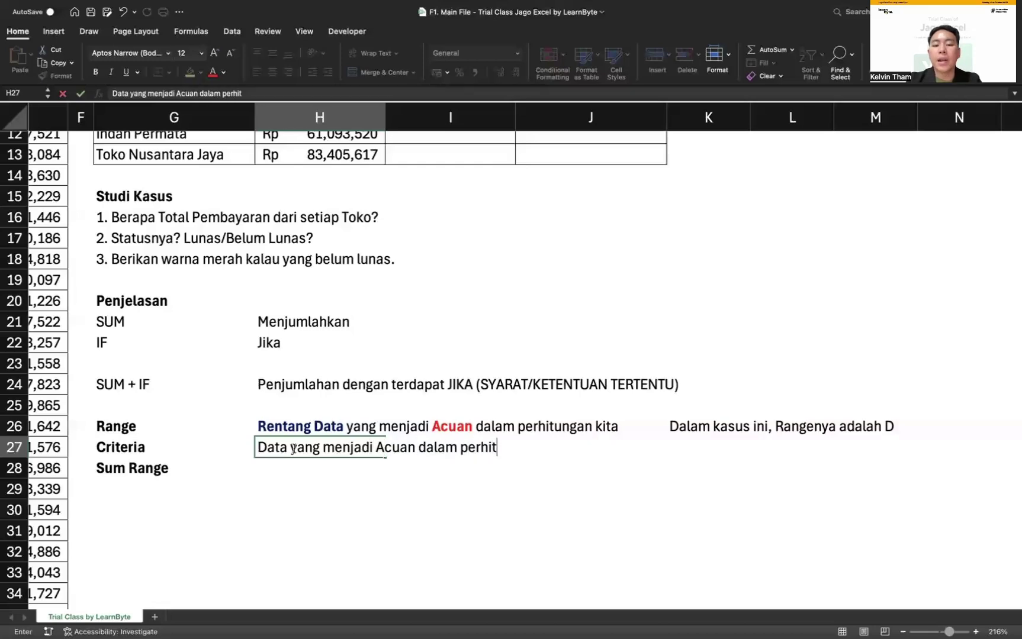
{"action": "type", "text": "ungan kita"}
{"action": "key", "text": "Return"}
Format "Data" in bold purple and "Acuan" in bold red within the Criteria explanation in cell H27.
{"action": "double_click", "coordinate": [289, 448]}
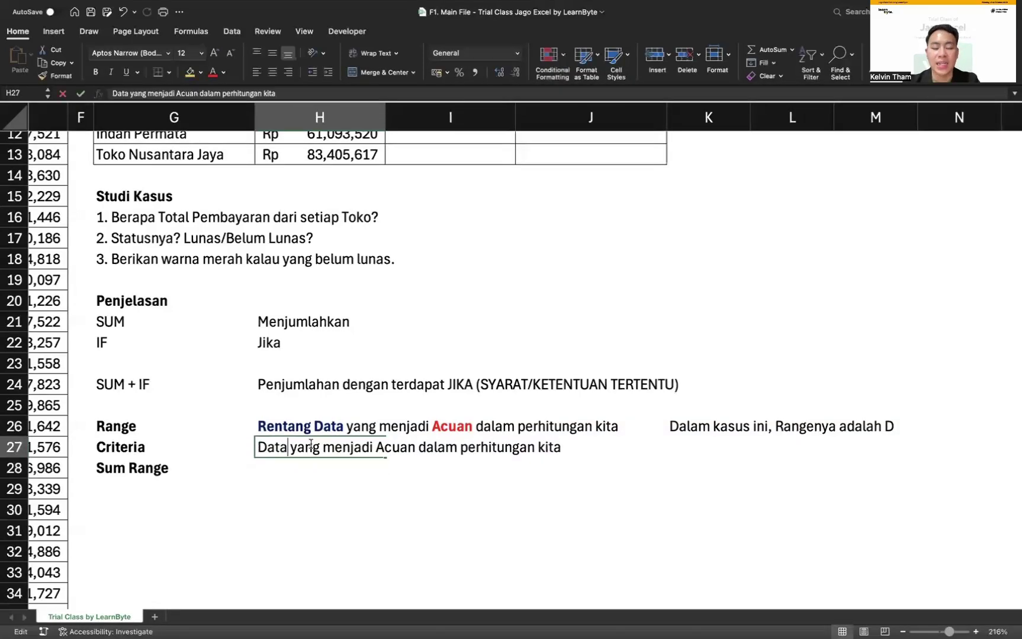
{"action": "double_click", "coordinate": [399, 447]}
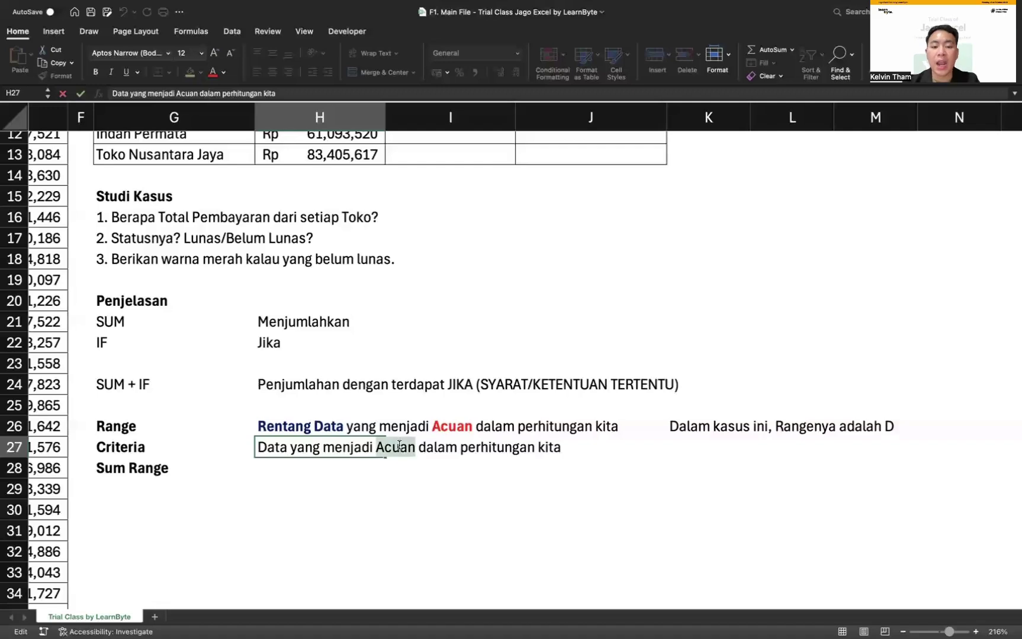
{"action": "key", "text": "ctrl+b"}
{"action": "double_click", "coordinate": [272, 448]}
{"action": "left_click", "coordinate": [95, 72]}
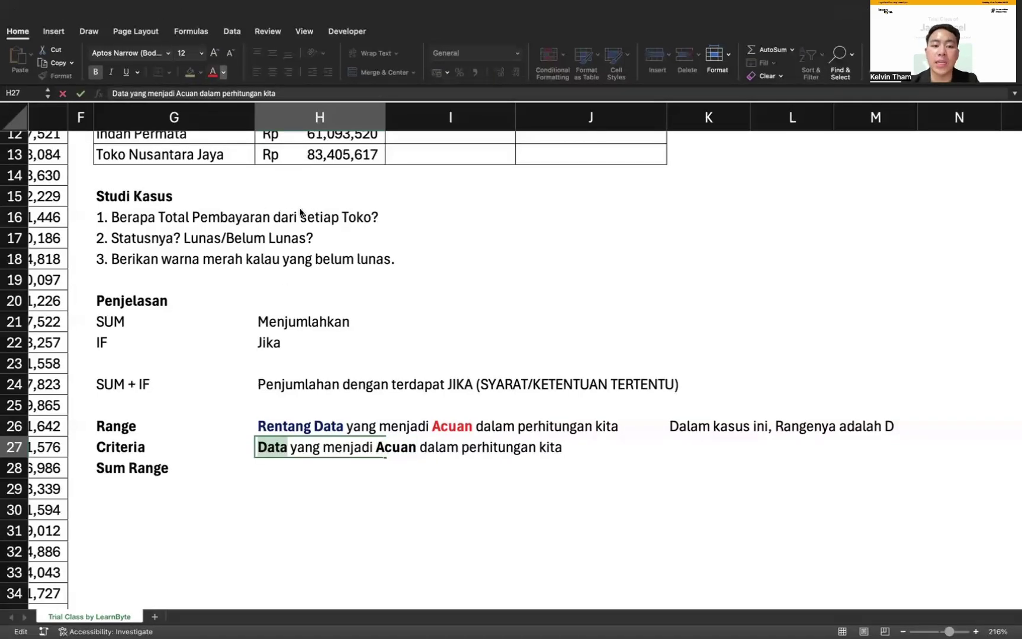
{"action": "double_click", "coordinate": [398, 448]}
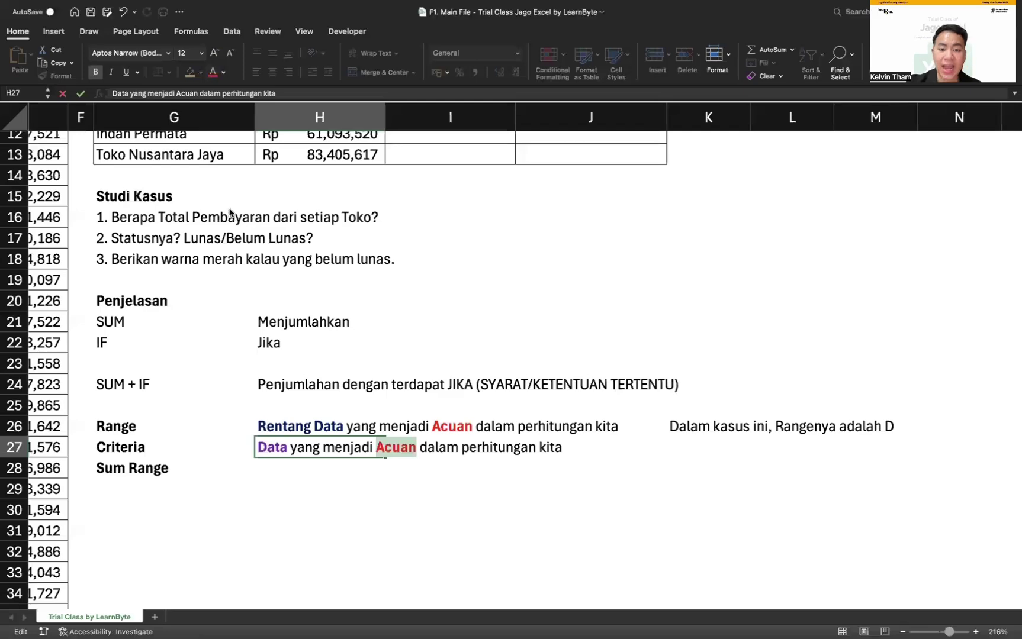
{"action": "left_click", "coordinate": [426, 385]}
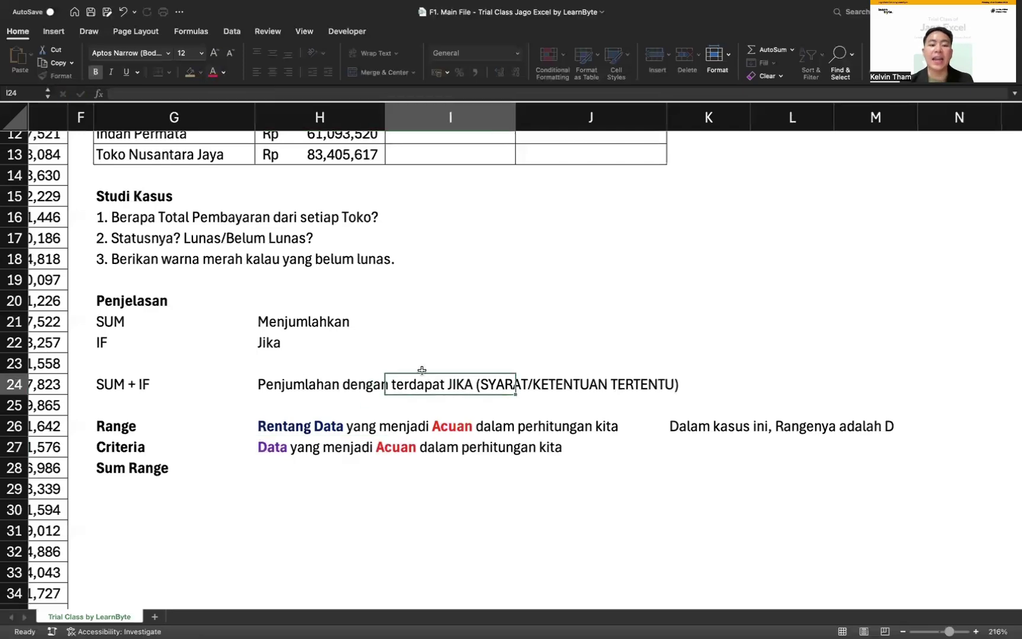
Compare the Nama Toko columns D and G with the Criteria explanation to identify which store names serve as the SUMIF criteria.
{"action": "left_click", "coordinate": [157, 453]}
{"action": "scroll", "coordinate": [360, 368], "scroll_direction": "up", "scroll_amount": 5}
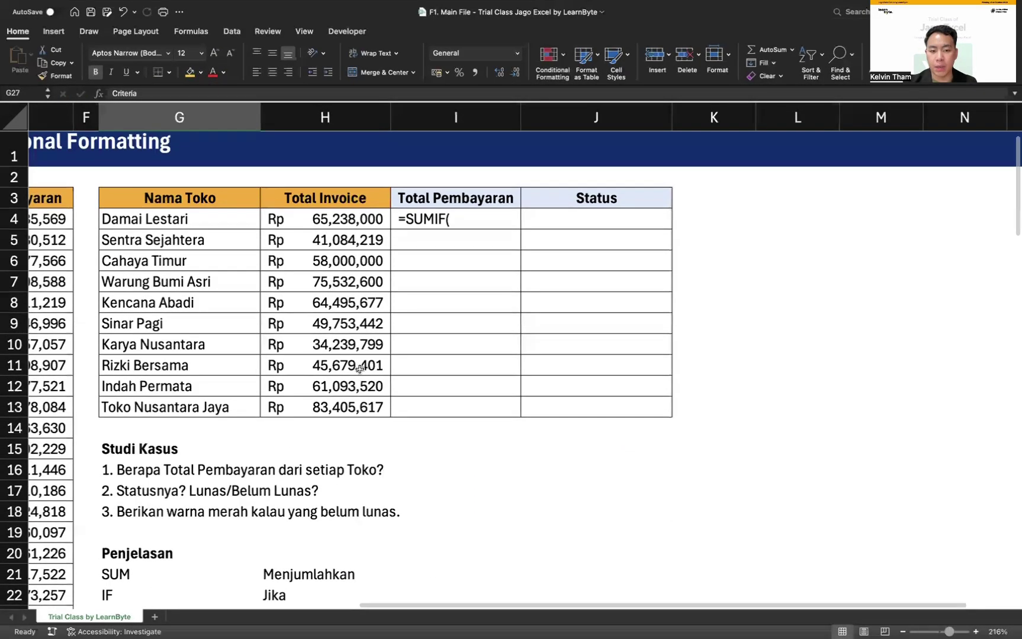
{"action": "scroll", "coordinate": [360, 368], "scroll_direction": "left", "scroll_amount": 5}
{"action": "left_click", "coordinate": [185, 118]}
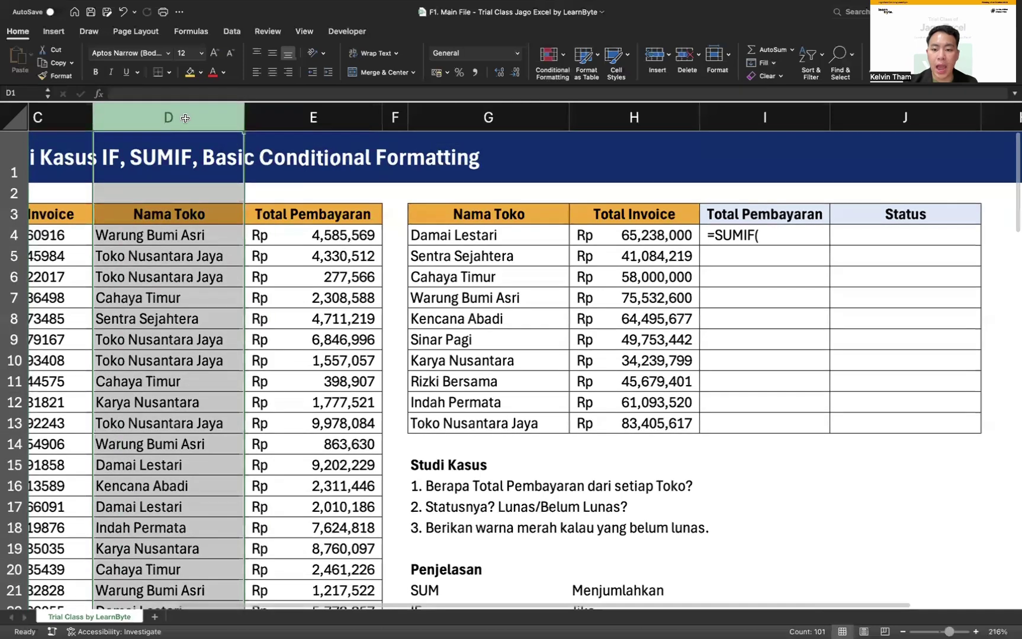
{"action": "left_click", "coordinate": [490, 117]}
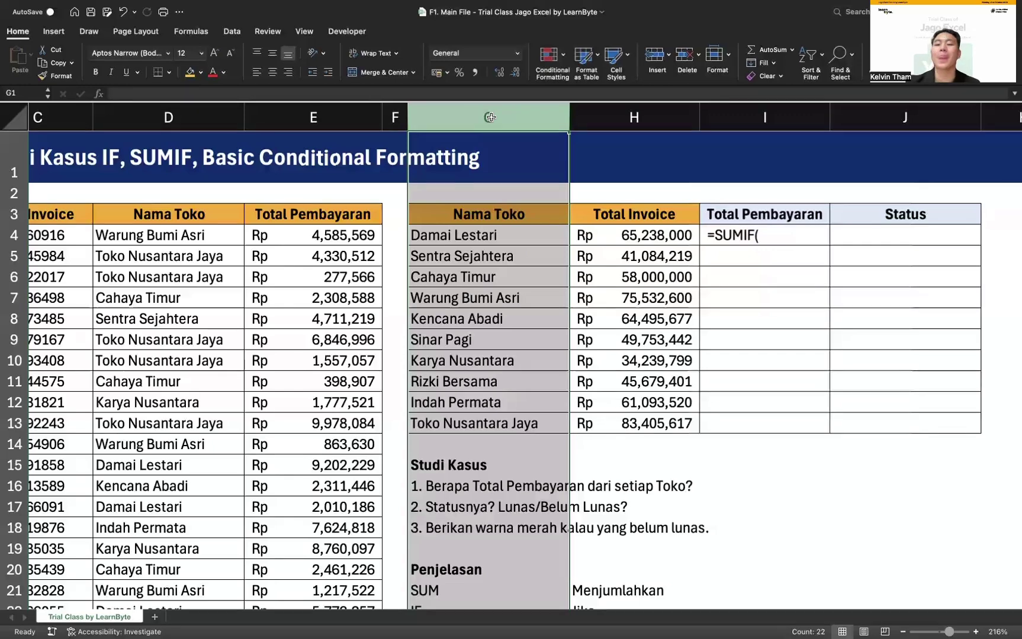
{"action": "left_click", "coordinate": [497, 250]}
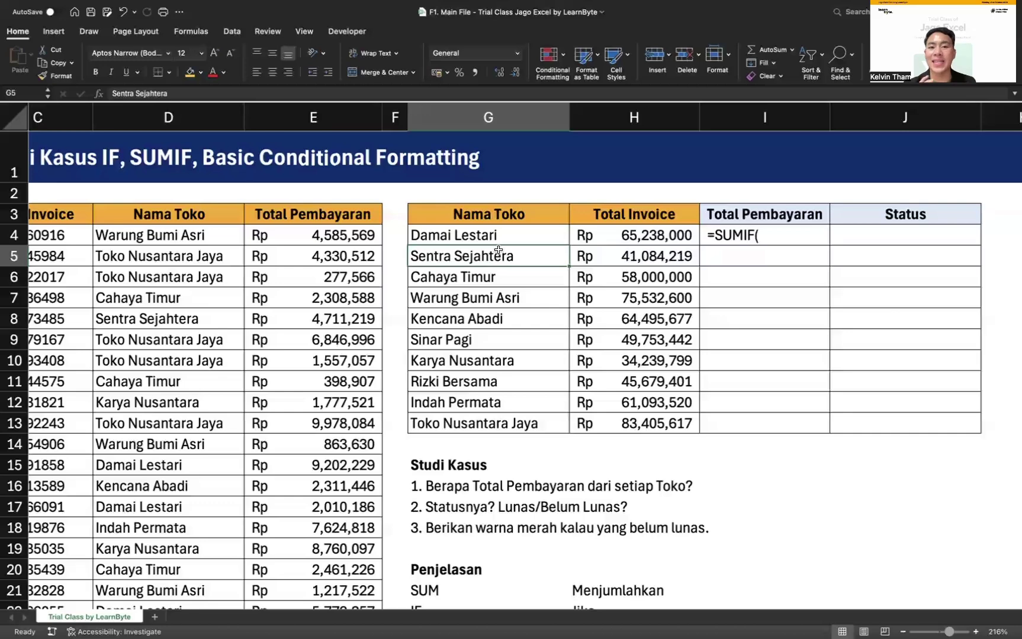
{"action": "left_click", "coordinate": [498, 235]}
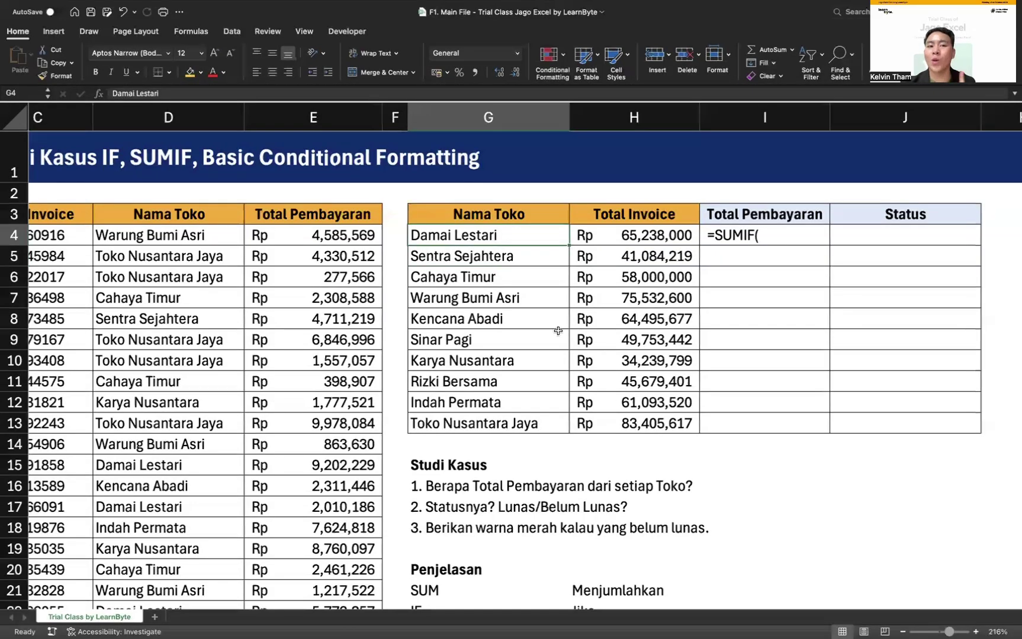
{"action": "left_click_drag", "start_coordinate": [500, 240], "coordinate": [505, 416]}
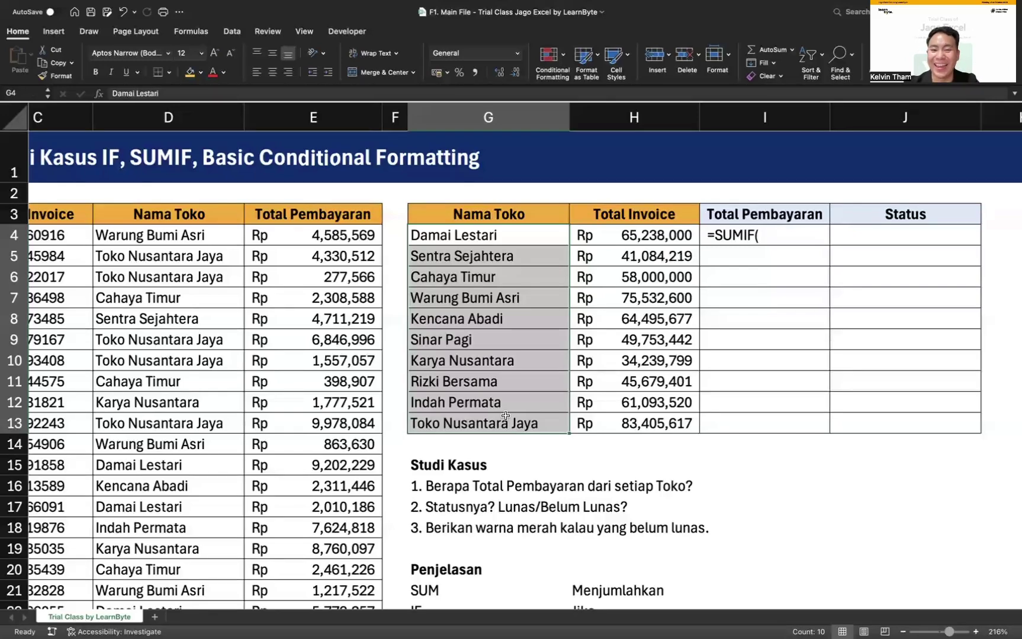
Enter the note "Ada di Kolom G, atau dimulai dari" in cell K27 beside the Criteria explanation.
{"action": "scroll", "coordinate": [546, 356], "scroll_direction": "down", "scroll_amount": 5}
{"action": "scroll", "coordinate": [546, 356], "scroll_direction": "right", "scroll_amount": 2}
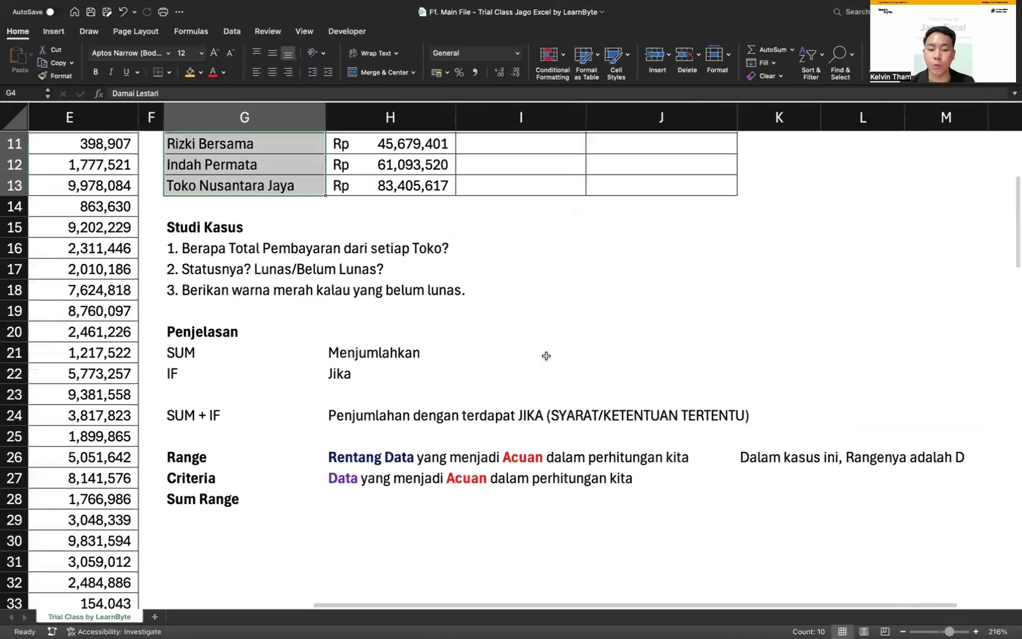
{"action": "scroll", "coordinate": [456, 519], "scroll_direction": "right", "scroll_amount": 2}
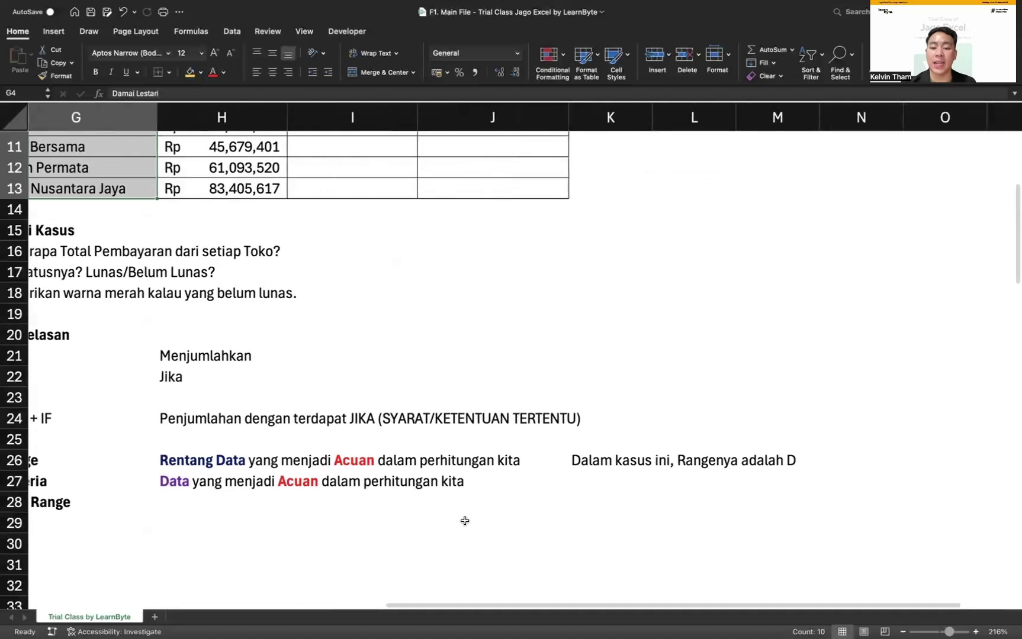
{"action": "left_click", "coordinate": [601, 482]}
{"action": "type", "text": "Ada di Kol"}
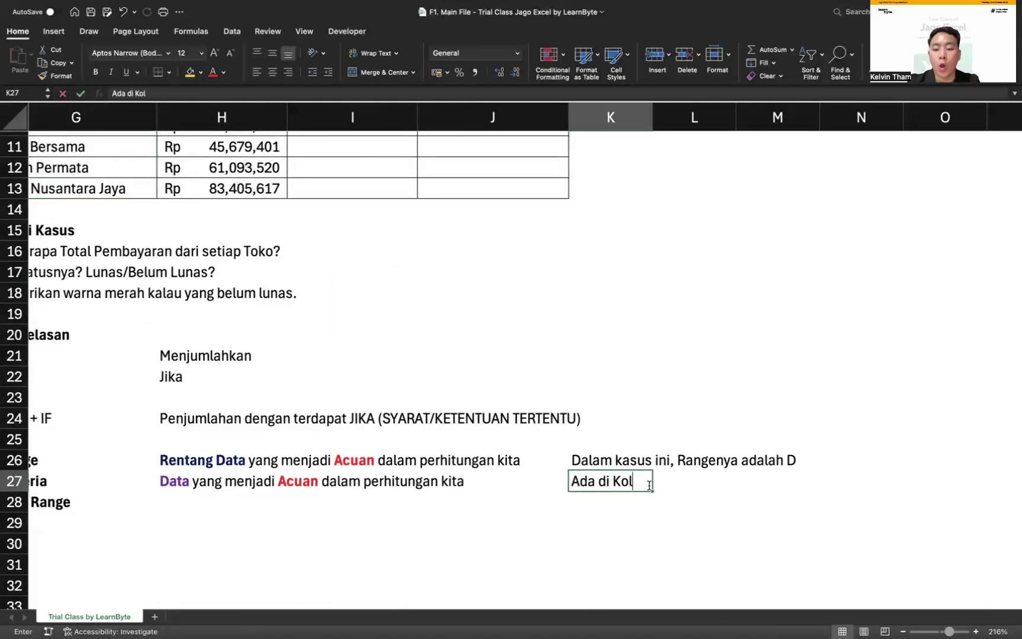
{"action": "type", "text": "om G, atau "}
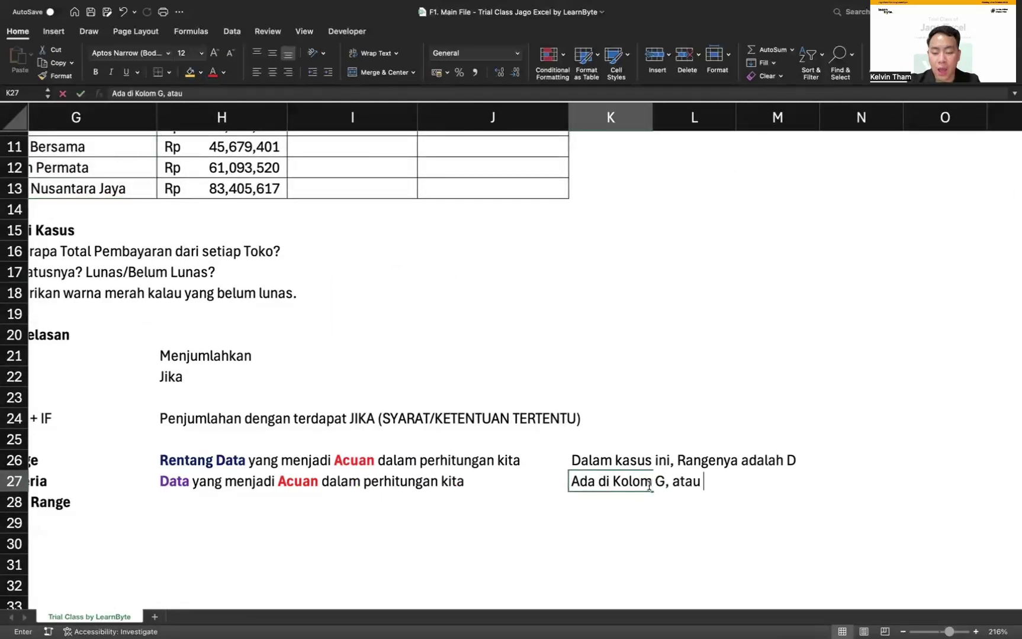
{"action": "type", "text": "dimulai dari"}
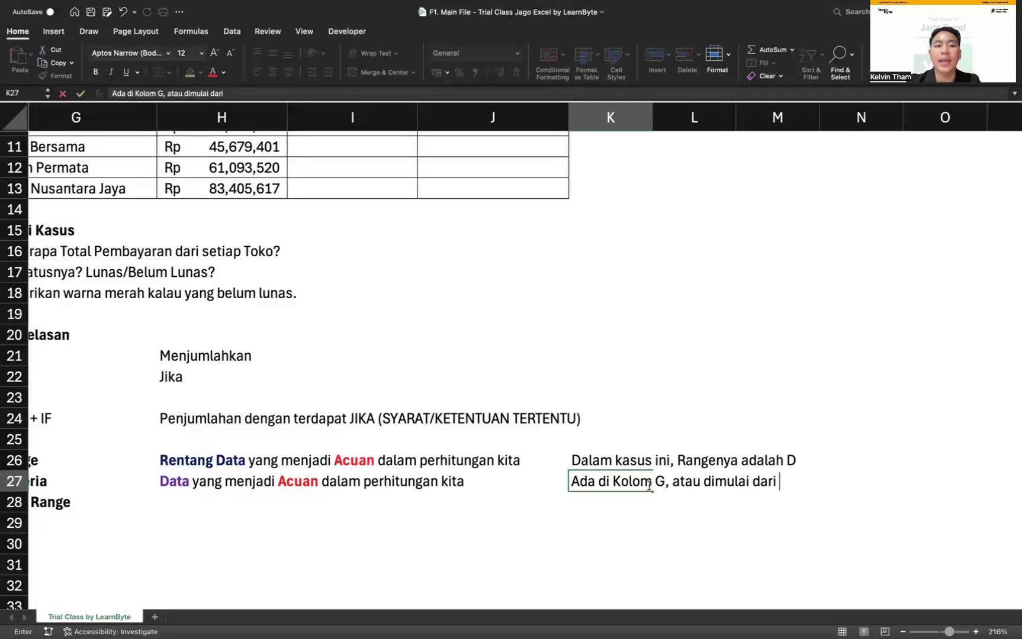
{"action": "left_click", "coordinate": [416, 365]}
Check the first store's cell in the Nama Toko summary column and complete the K27 note with "G4".
{"action": "scroll", "coordinate": [415, 365], "scroll_direction": "up", "scroll_amount": 5}
{"action": "scroll", "coordinate": [416, 365], "scroll_direction": "left", "scroll_amount": 2}
{"action": "left_click", "coordinate": [318, 169]}
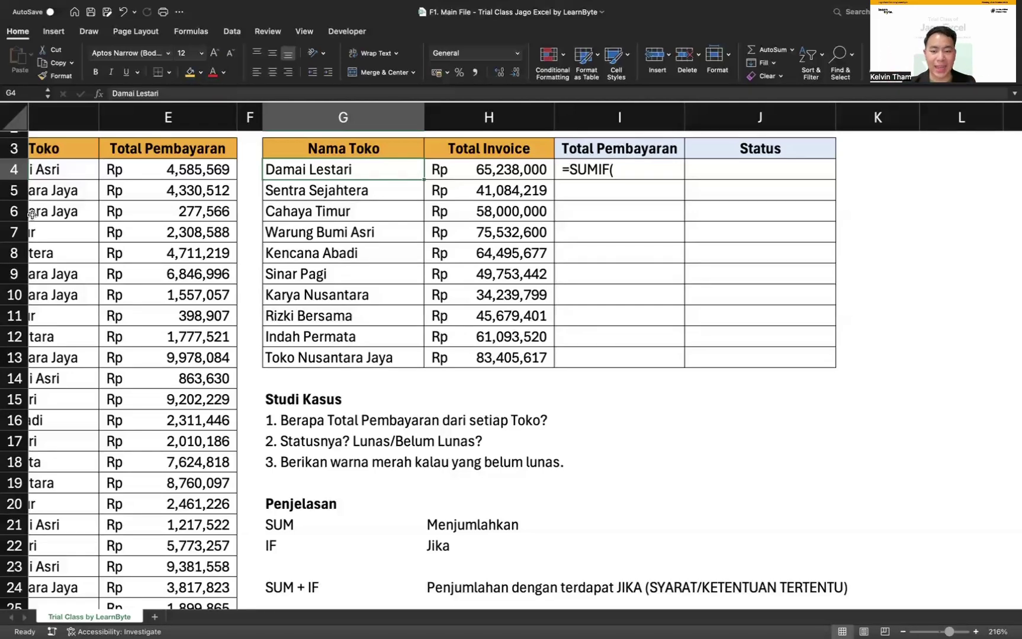
{"action": "scroll", "coordinate": [355, 415], "scroll_direction": "down", "scroll_amount": 8}
{"action": "scroll", "coordinate": [387, 429], "scroll_direction": "right", "scroll_amount": 4}
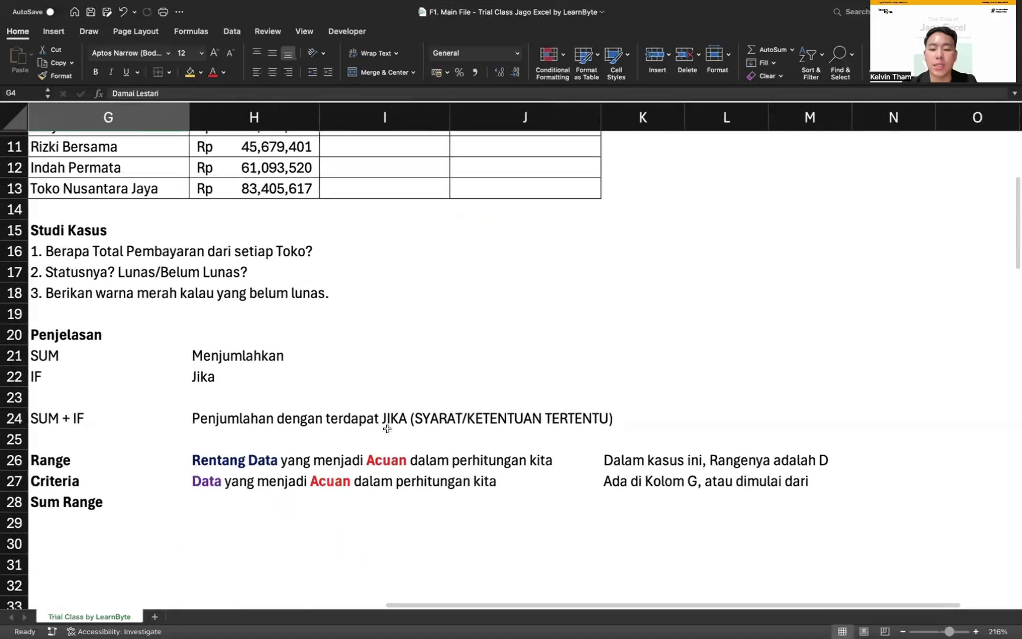
{"action": "scroll", "coordinate": [386, 429], "scroll_direction": "right", "scroll_amount": 2}
{"action": "left_click", "coordinate": [399, 470]}
{"action": "double_click", "coordinate": [605, 474]}
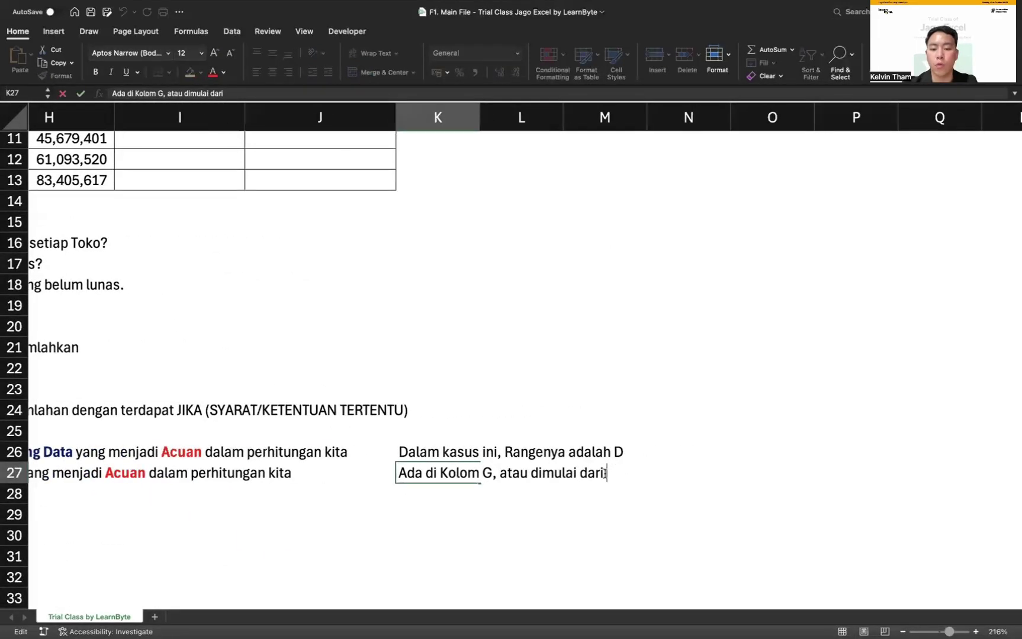
{"action": "type", "text": "G4"}
{"action": "key", "text": "Return"}
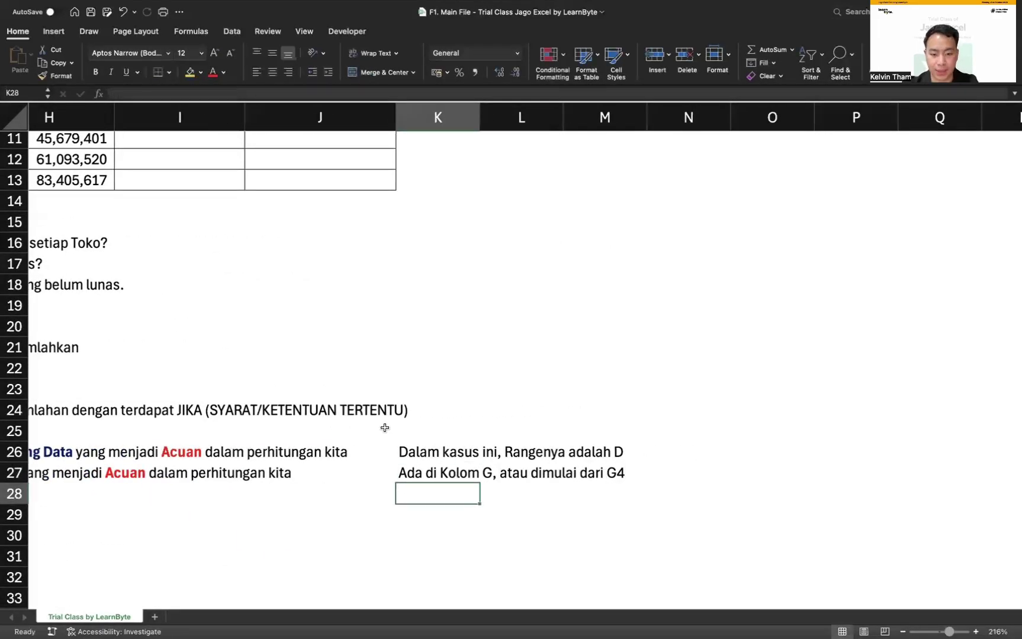
Examine the unfinished SUMIF in cell I4 and the Total Pembayaran column E to identify the sum range.
{"action": "scroll", "coordinate": [308, 404], "scroll_direction": "up", "scroll_amount": 3}
{"action": "scroll", "coordinate": [308, 405], "scroll_direction": "left", "scroll_amount": 3}
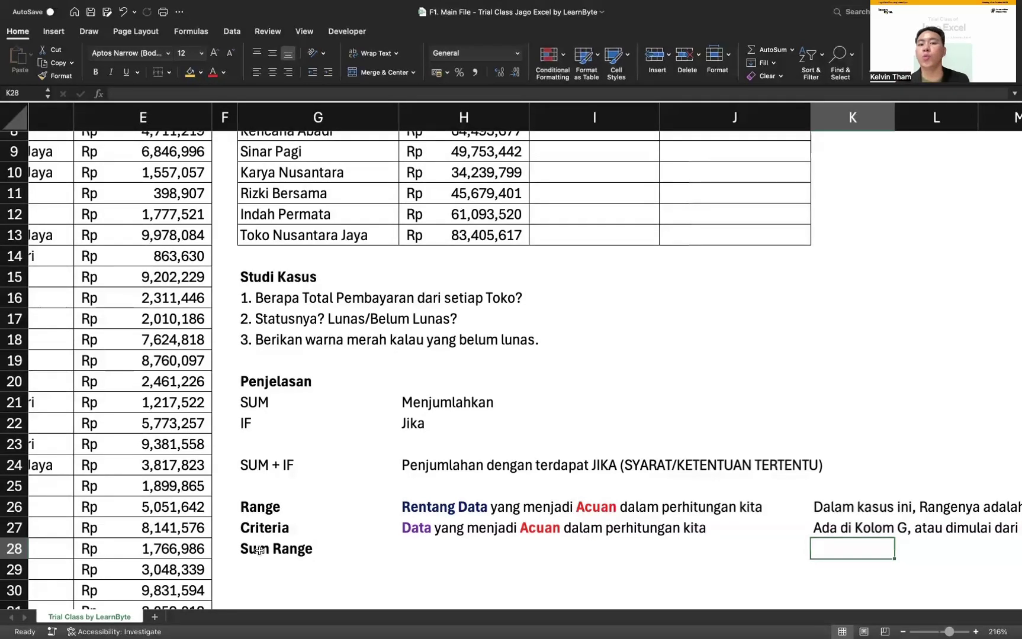
{"action": "scroll", "coordinate": [387, 365], "scroll_direction": "up", "scroll_amount": 5}
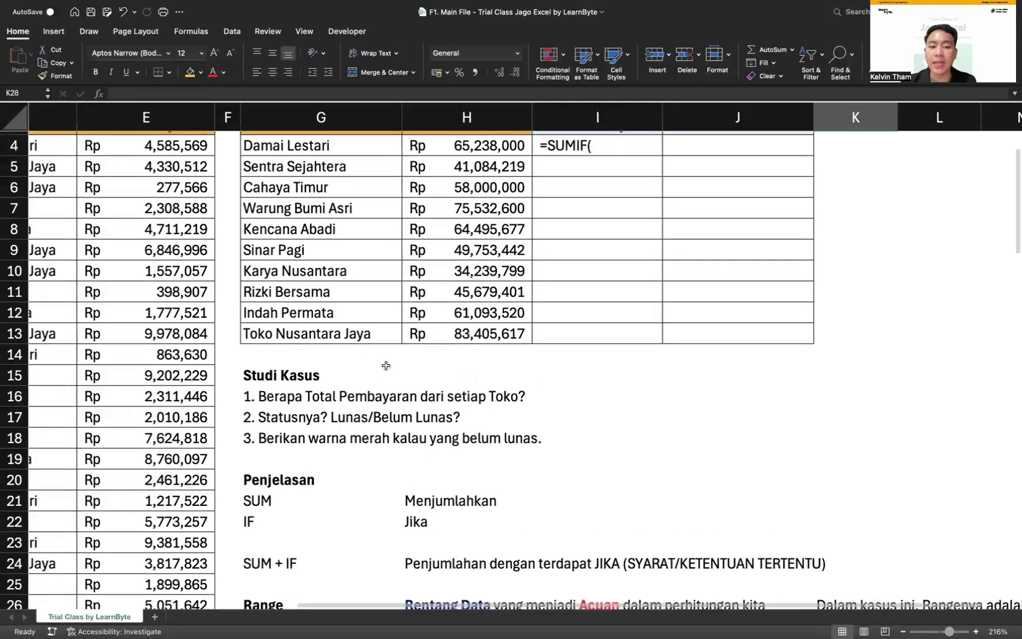
{"action": "left_click", "coordinate": [604, 196]}
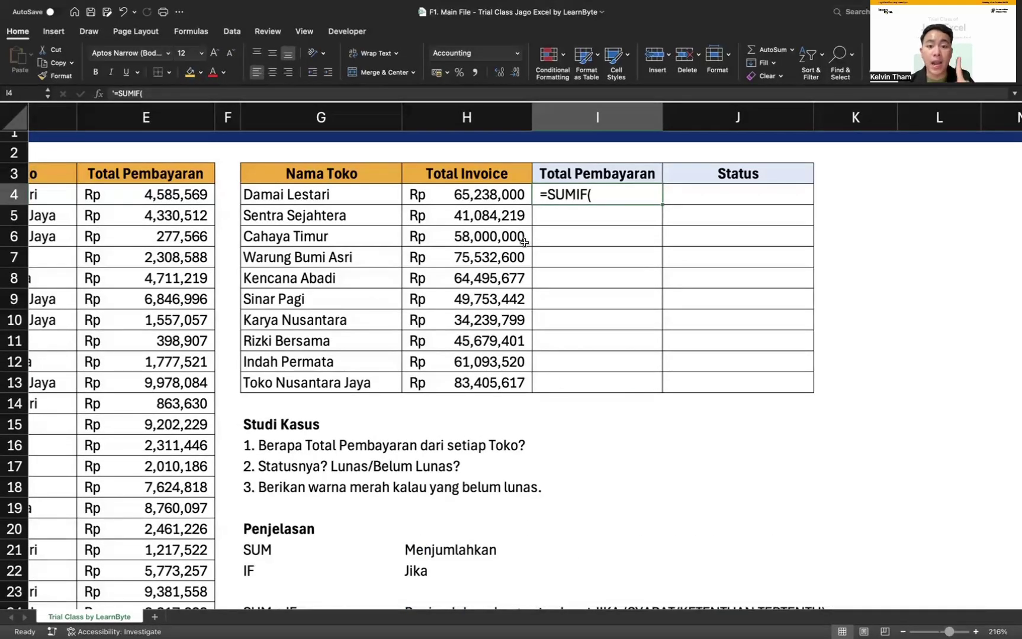
{"action": "scroll", "coordinate": [557, 384], "scroll_direction": "down", "scroll_amount": 3}
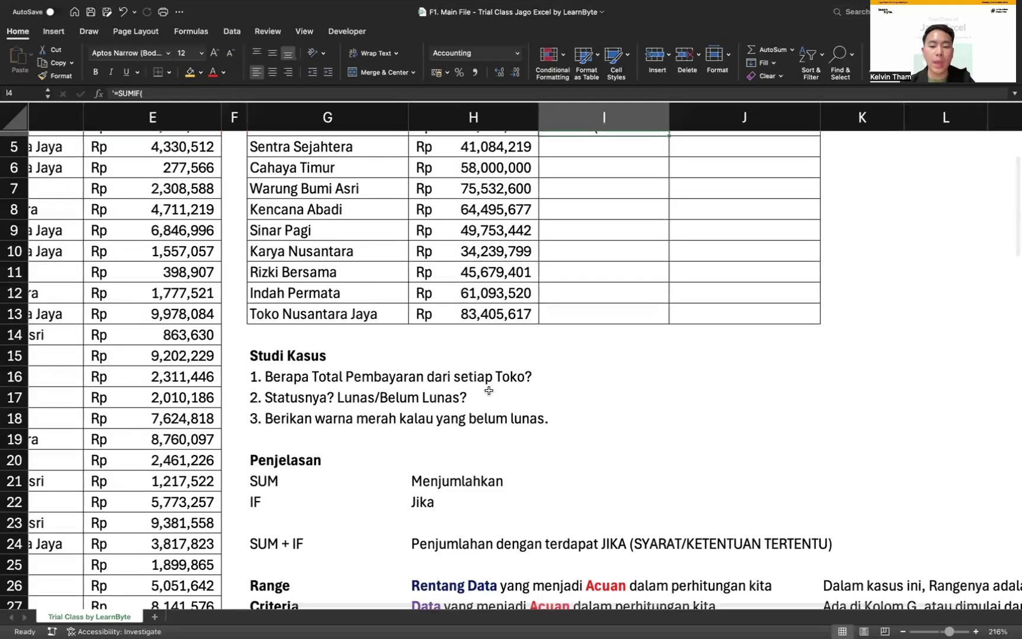
{"action": "scroll", "coordinate": [492, 452], "scroll_direction": "up", "scroll_amount": 4}
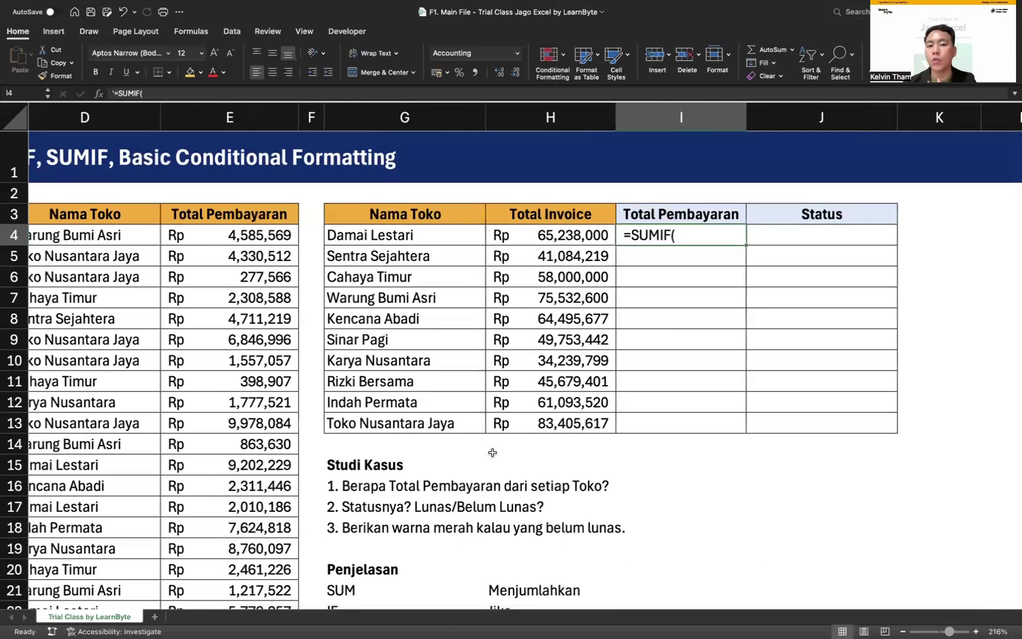
{"action": "scroll", "coordinate": [342, 403], "scroll_direction": "left", "scroll_amount": 5}
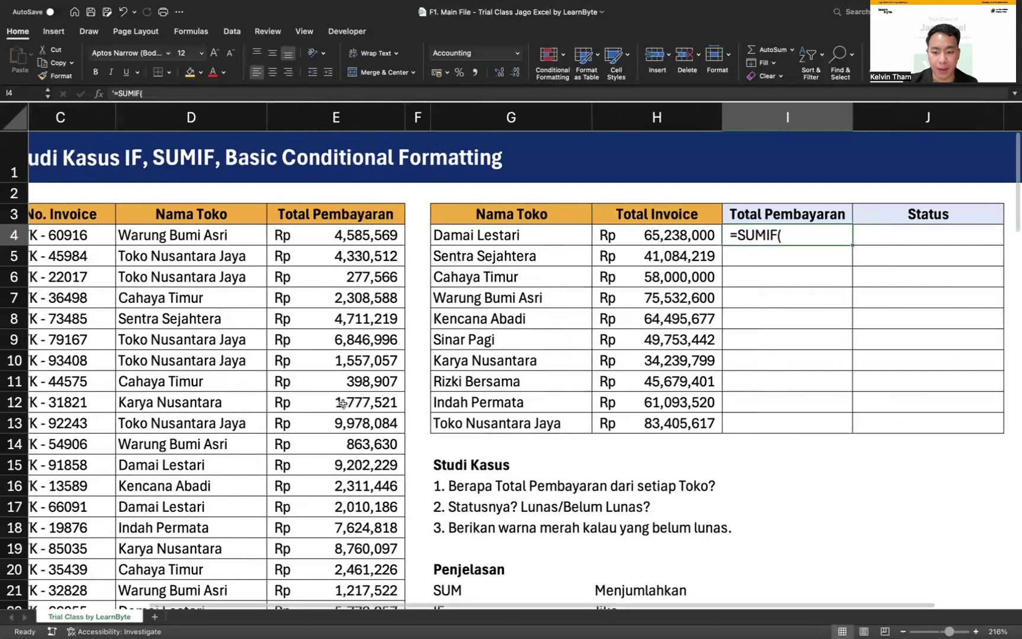
{"action": "scroll", "coordinate": [342, 403], "scroll_direction": "left", "scroll_amount": 1}
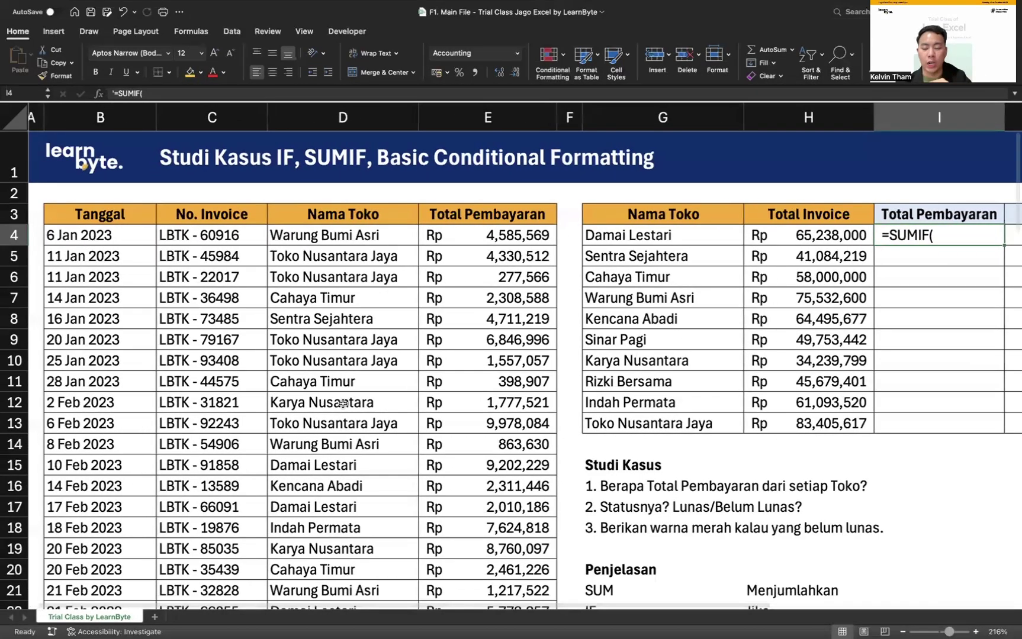
{"action": "left_click", "coordinate": [468, 117]}
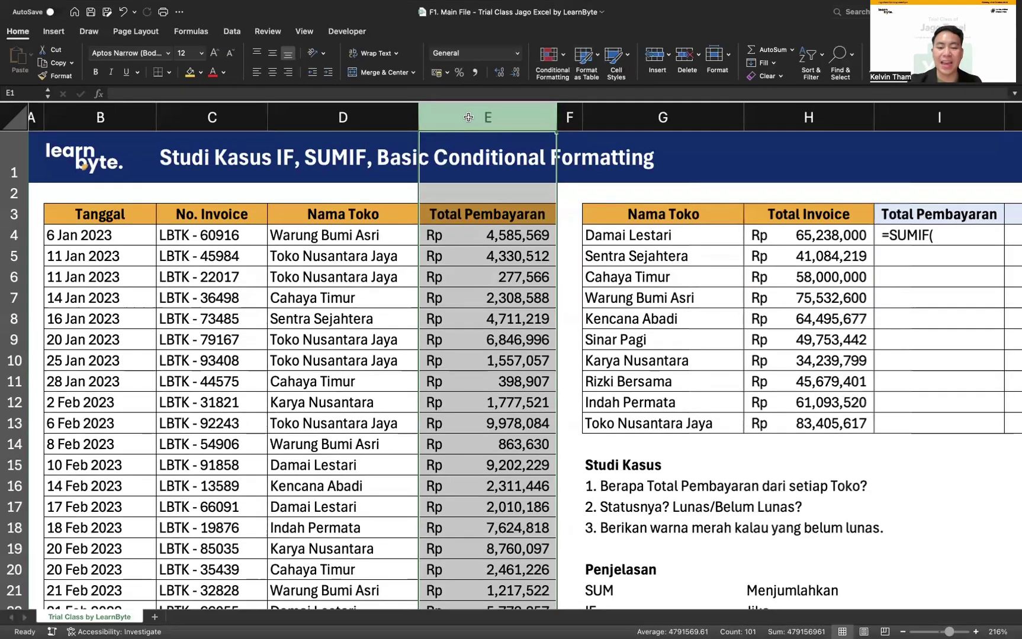
Enter the explanation "Rentang Data yang akan menjadi dasar penjumlahan kita" in cell H28 beside the Sum Range label.
{"action": "scroll", "coordinate": [557, 342], "scroll_direction": "down", "scroll_amount": 5}
{"action": "scroll", "coordinate": [558, 342], "scroll_direction": "right", "scroll_amount": 3}
{"action": "scroll", "coordinate": [557, 342], "scroll_direction": "down", "scroll_amount": 2}
{"action": "scroll", "coordinate": [558, 342], "scroll_direction": "right", "scroll_amount": 2}
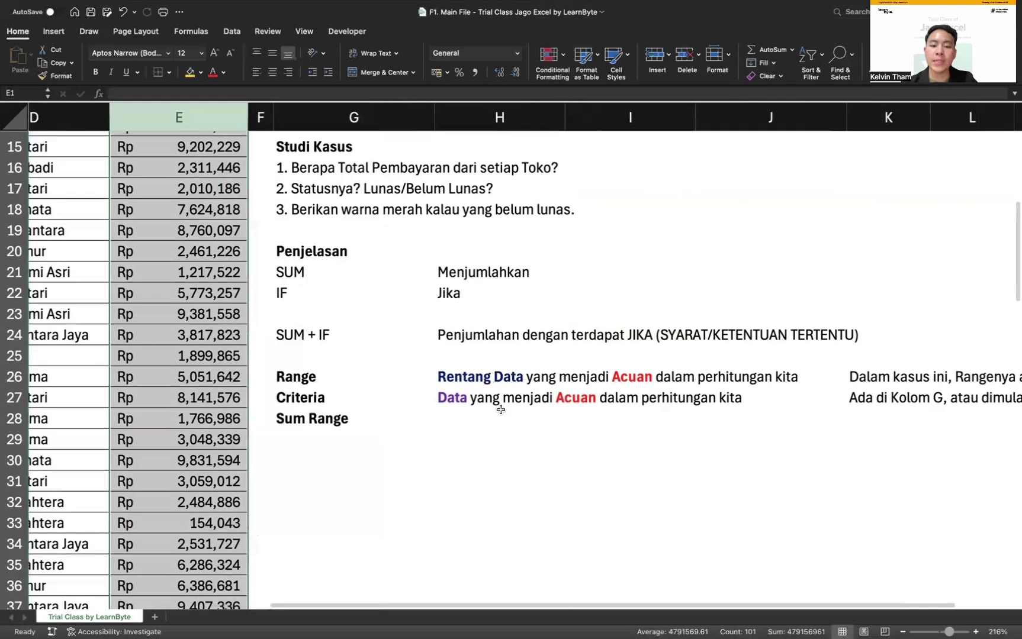
{"action": "left_click", "coordinate": [478, 414]}
{"action": "type", "text": "Rentang"}
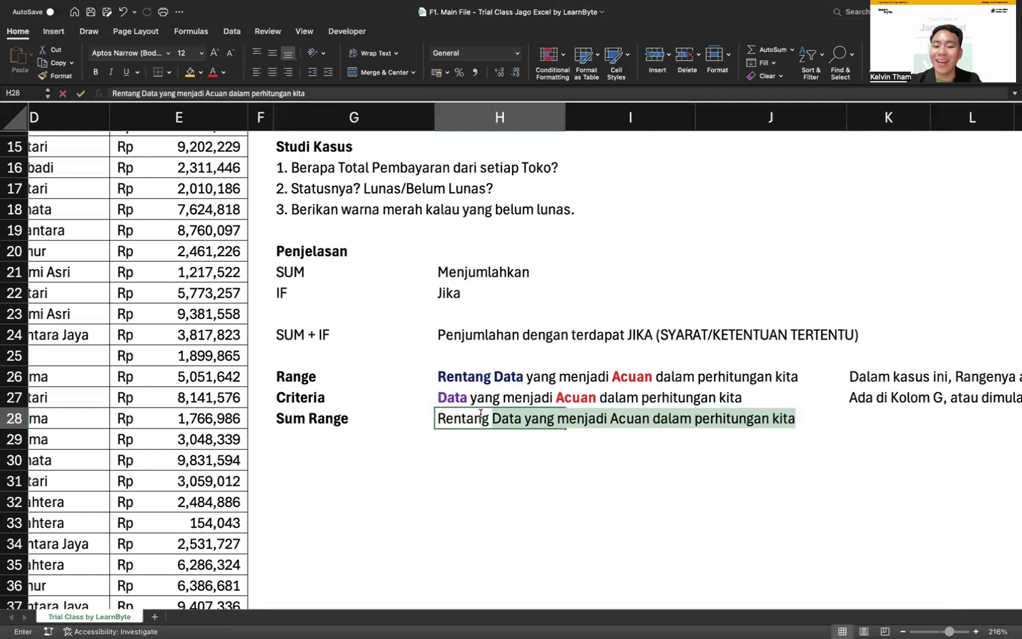
{"action": "type", "text": " Data yang akan menj"}
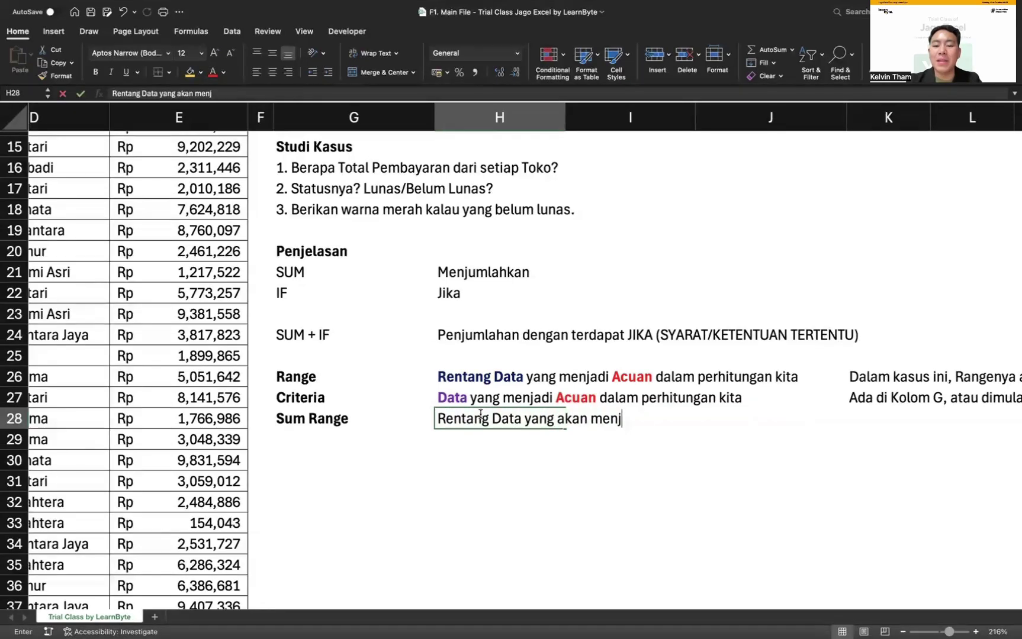
{"action": "type", "text": "adi dasar penjumlahan kita"}
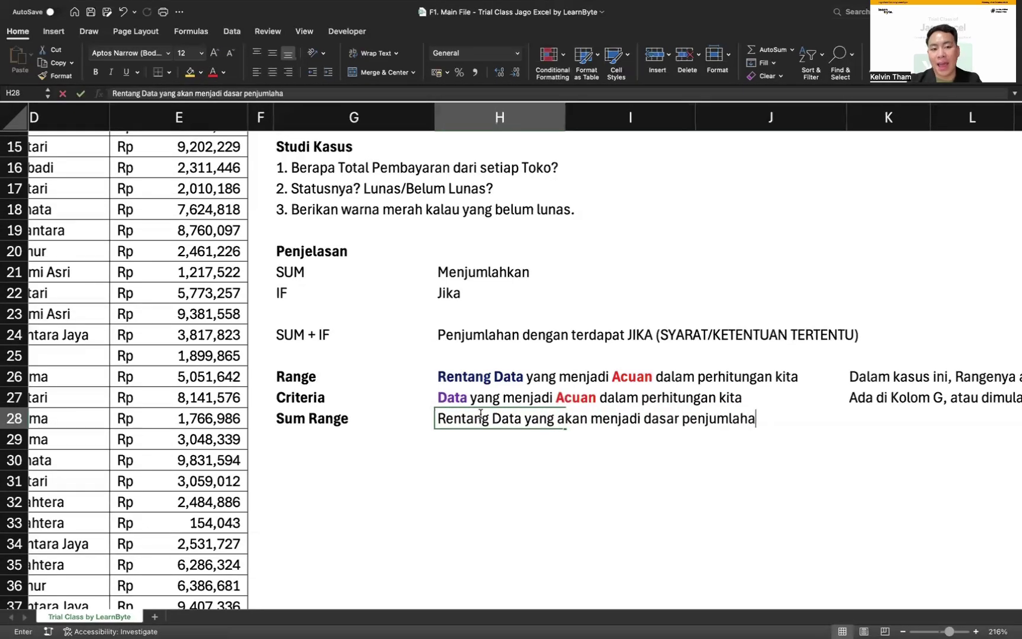
{"action": "key", "text": "Return"}
Format the words "Rentang Data" in the Sum Range explanation in cell H28 as bold and dark blue.
{"action": "scroll", "coordinate": [507, 447], "scroll_direction": "right", "scroll_amount": 3}
{"action": "scroll", "coordinate": [508, 447], "scroll_direction": "down", "scroll_amount": 1}
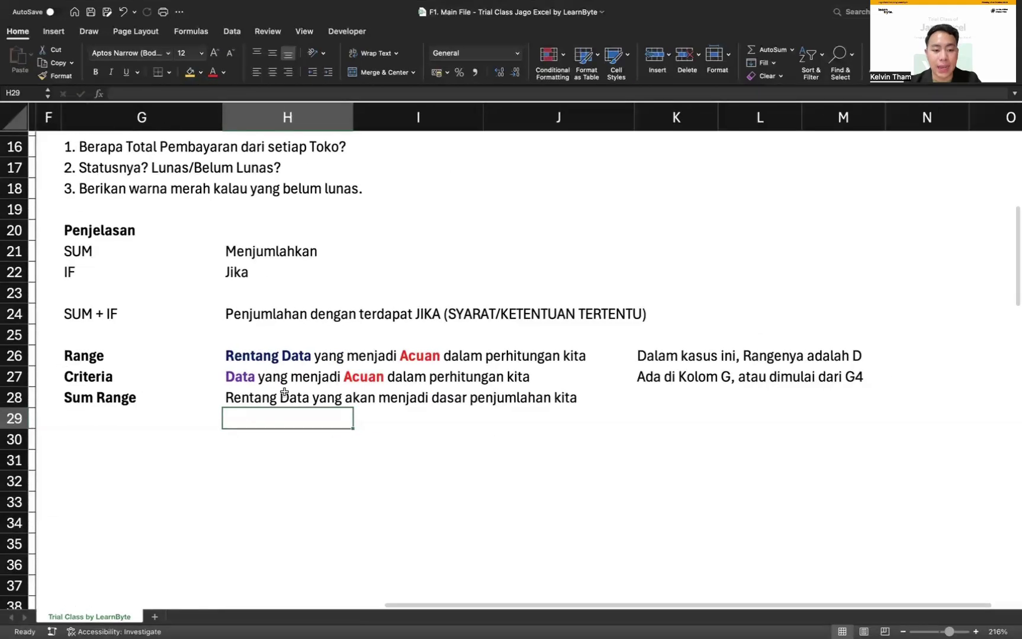
{"action": "double_click", "coordinate": [310, 398]}
{"action": "left_click_drag", "start_coordinate": [310, 398], "coordinate": [205, 397]}
{"action": "key", "text": "super+b"}
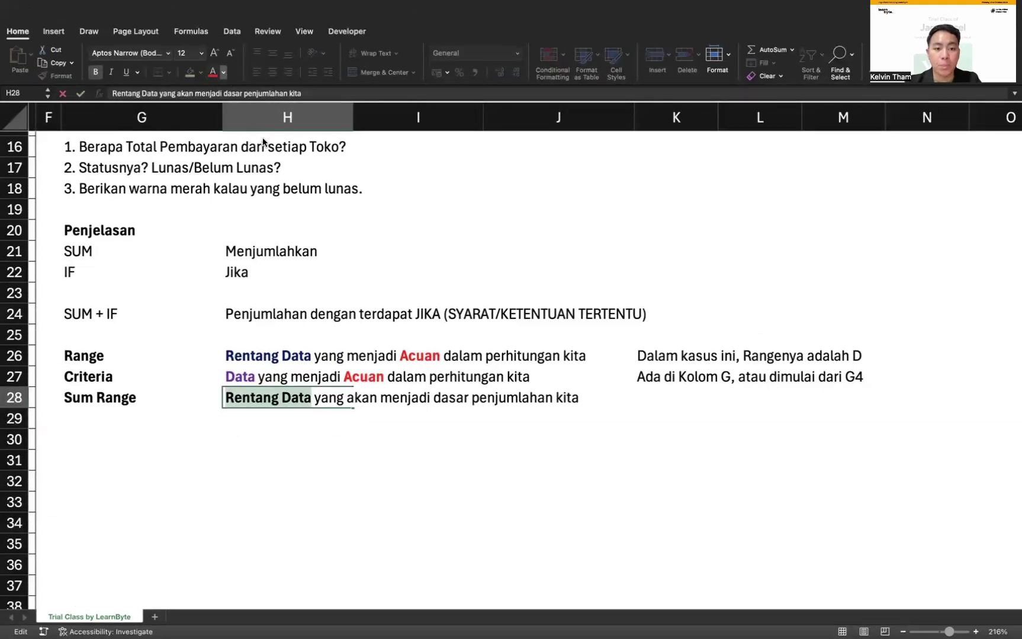
{"action": "left_click", "coordinate": [304, 203]}
Format the words "dasar penjumlahan" in cell H28 as bold and dark green.
{"action": "left_click_drag", "start_coordinate": [434, 398], "coordinate": [552, 398]}
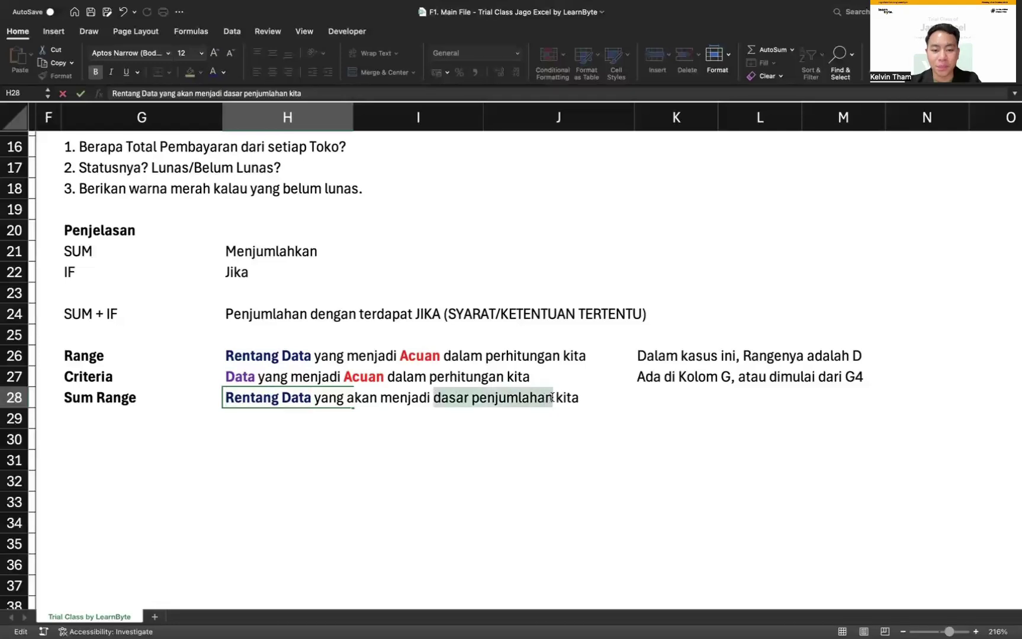
{"action": "left_click", "coordinate": [223, 72]}
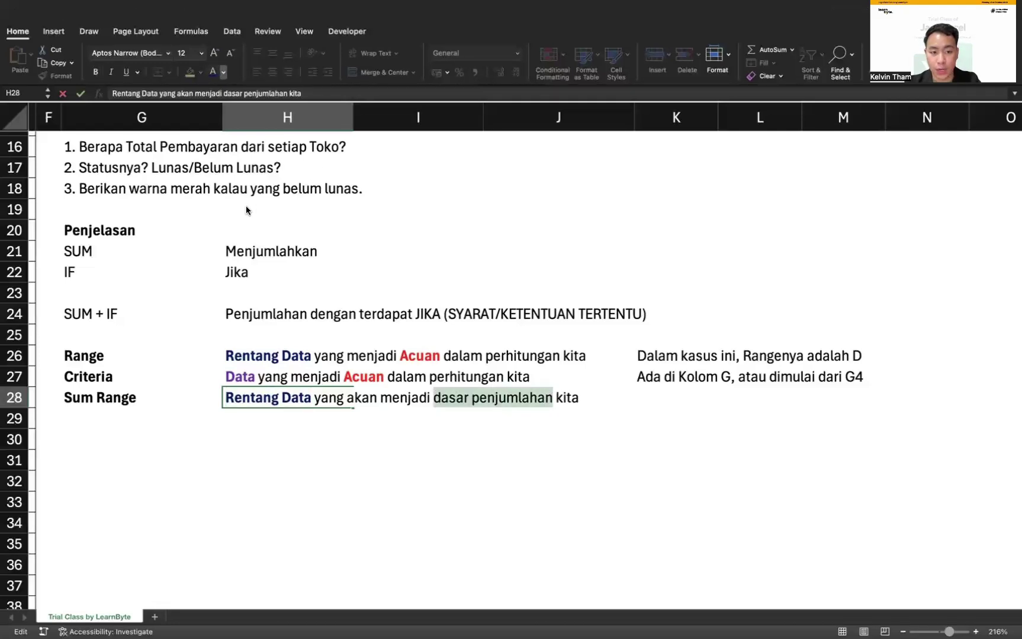
{"action": "left_click", "coordinate": [283, 169]}
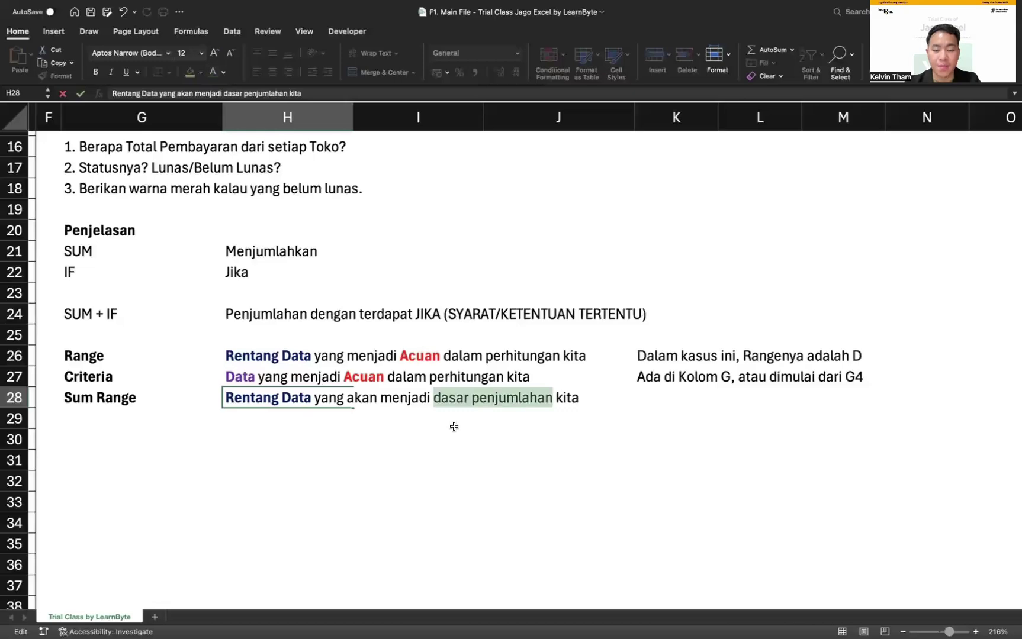
{"action": "left_click", "coordinate": [449, 455]}
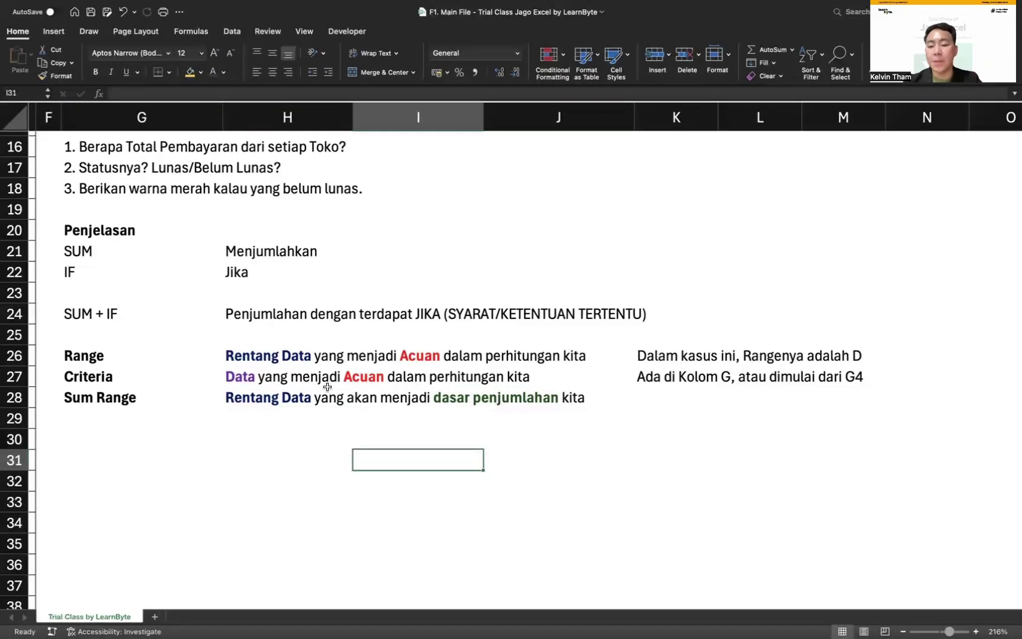
Enter the note "Ada di Kolom E karena Kolom E isinya Total Pembayaran" in cell K28 beside the Sum Range explanation.
{"action": "scroll", "coordinate": [451, 428], "scroll_direction": "right", "scroll_amount": 1}
{"action": "left_click", "coordinate": [611, 398]}
{"action": "type", "text": "Ada "}
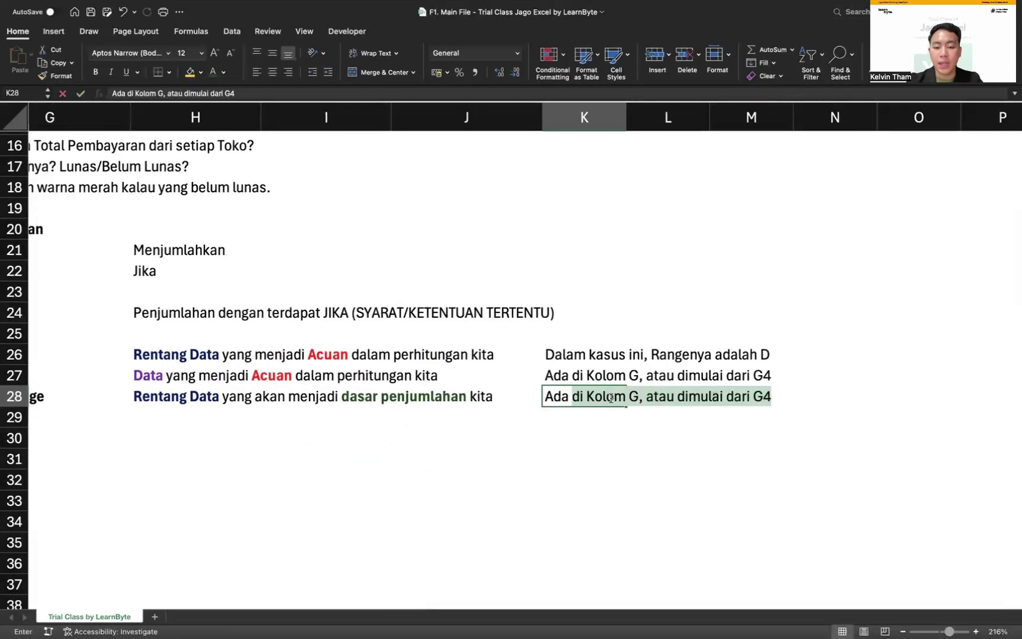
{"action": "type", "text": "di Kolom"}
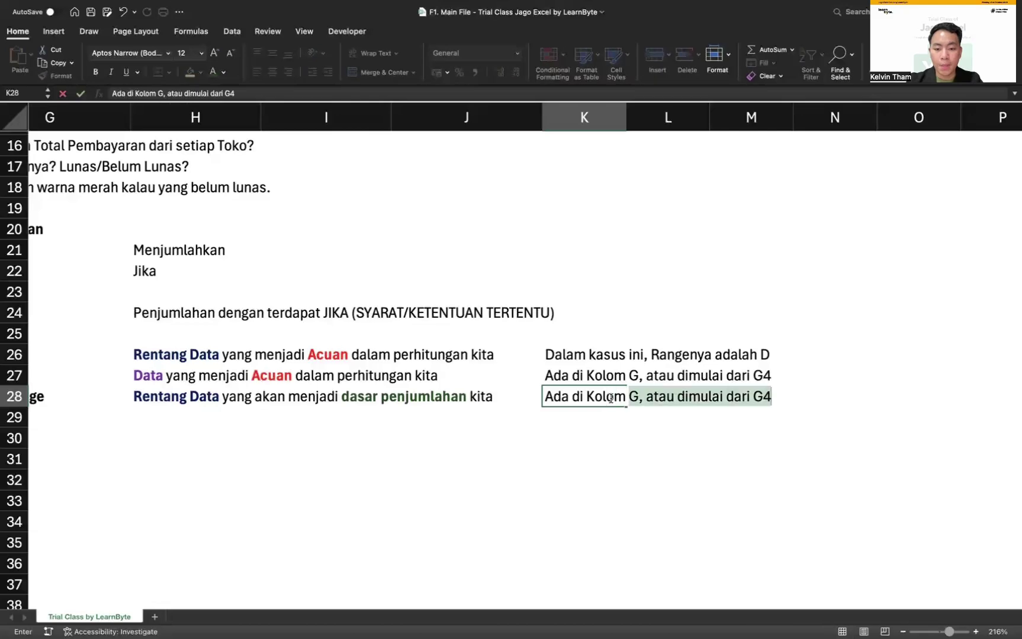
{"action": "type", "text": " E karena Kolom #"}
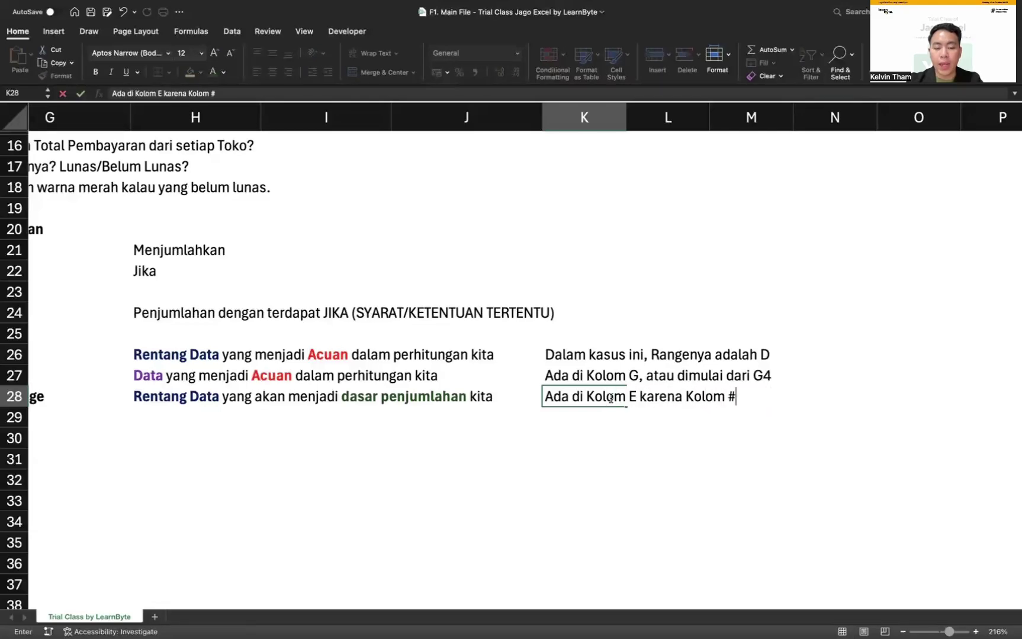
{"action": "key", "text": "BackSpace"}
{"action": "key", "text": "BackSpace"}
{"action": "type", "text": "E isin"}
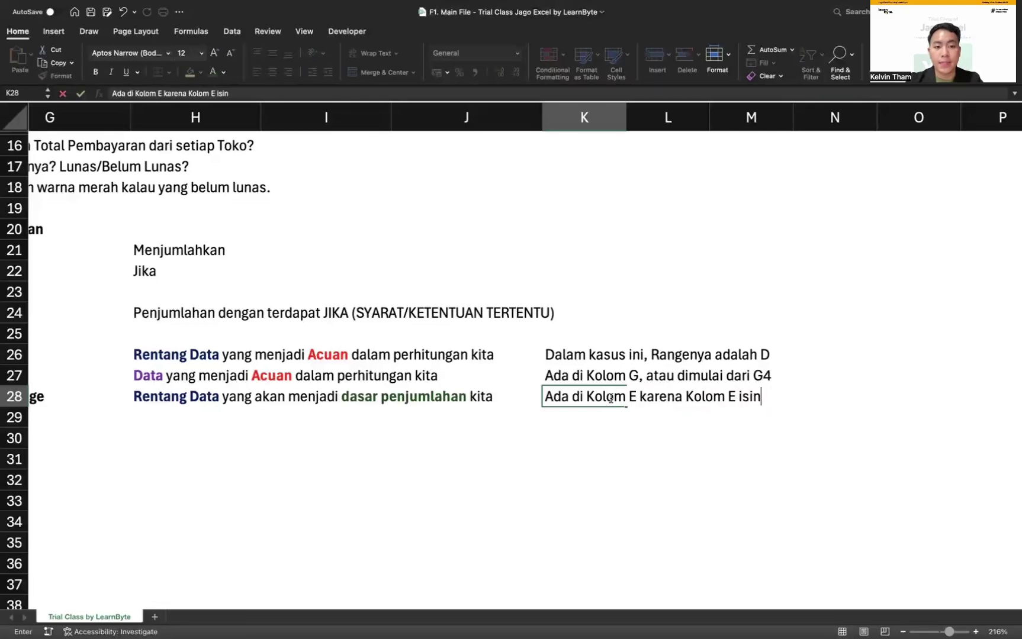
{"action": "type", "text": "ya Total Pembayaran"}
{"action": "key", "text": "Return"}
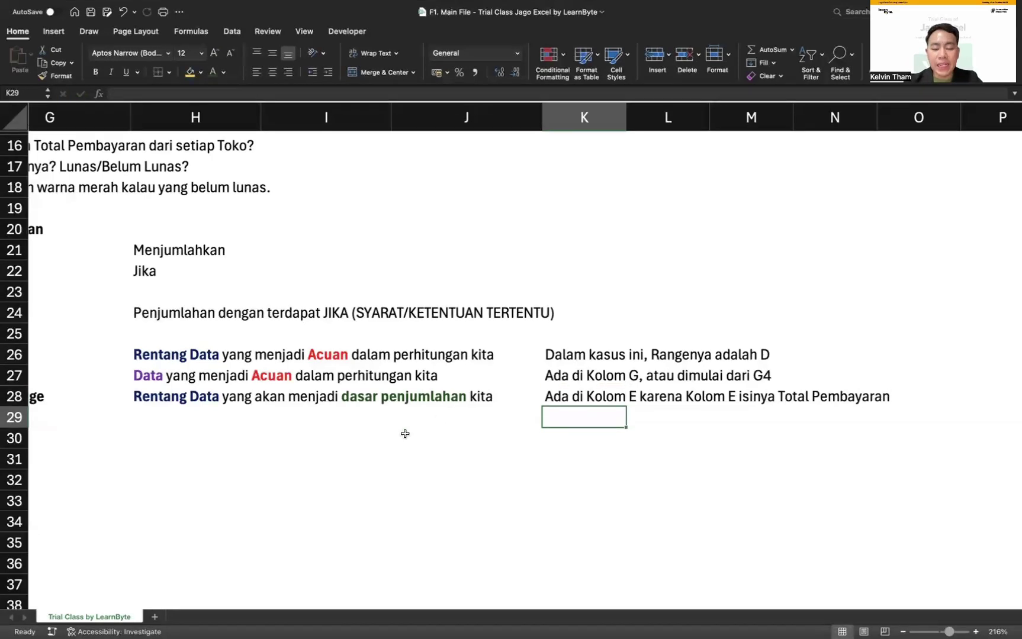
Remove the leading apostrophe from the SUMIF text in cell I4 so it can be completed as a formula.
{"action": "scroll", "coordinate": [405, 435], "scroll_direction": "left", "scroll_amount": 3}
{"action": "scroll", "coordinate": [405, 438], "scroll_direction": "down", "scroll_amount": 4}
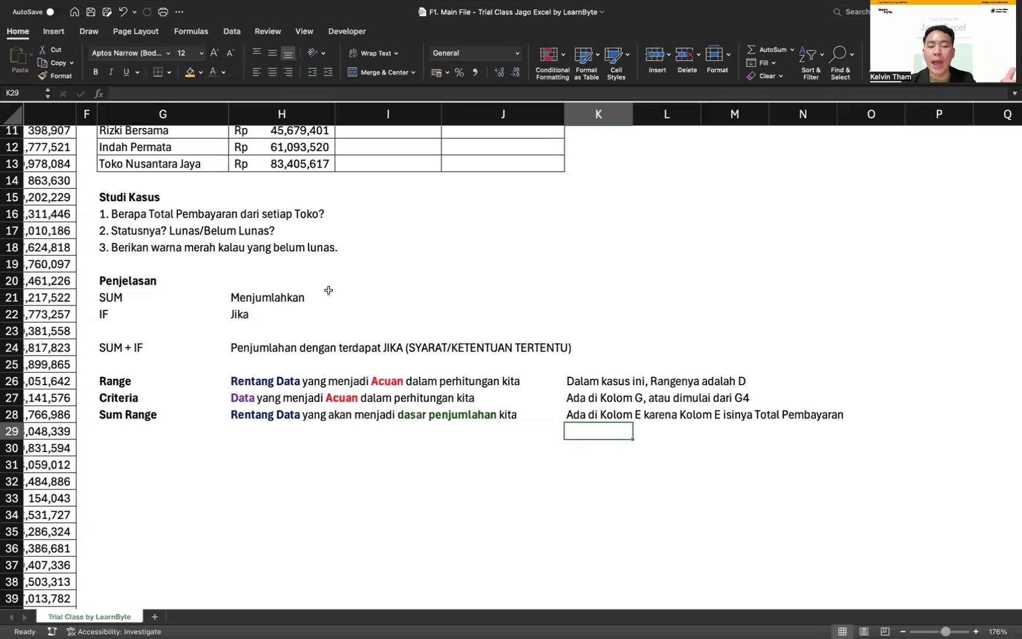
{"action": "scroll", "coordinate": [328, 290], "scroll_direction": "up", "scroll_amount": 3}
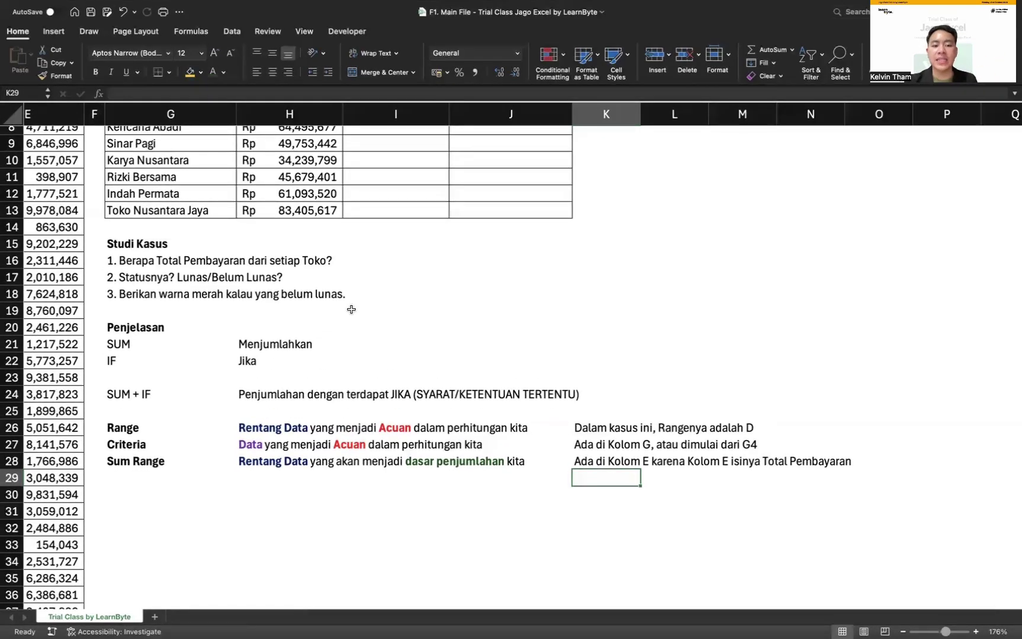
{"action": "scroll", "coordinate": [415, 322], "scroll_direction": "up", "scroll_amount": 5}
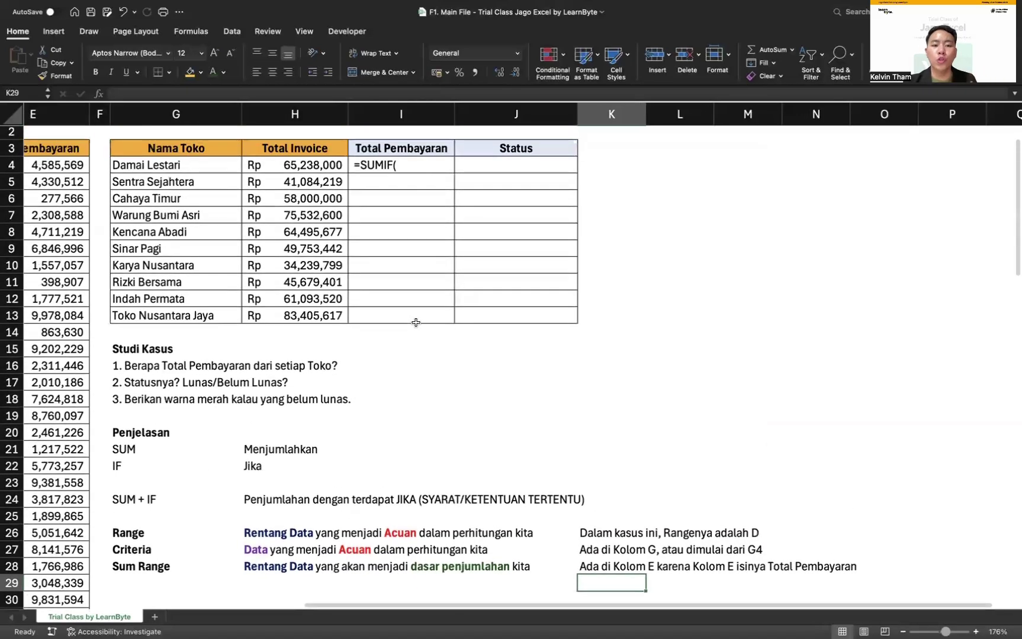
{"action": "double_click", "coordinate": [401, 175]}
{"action": "left_click", "coordinate": [353, 176]}
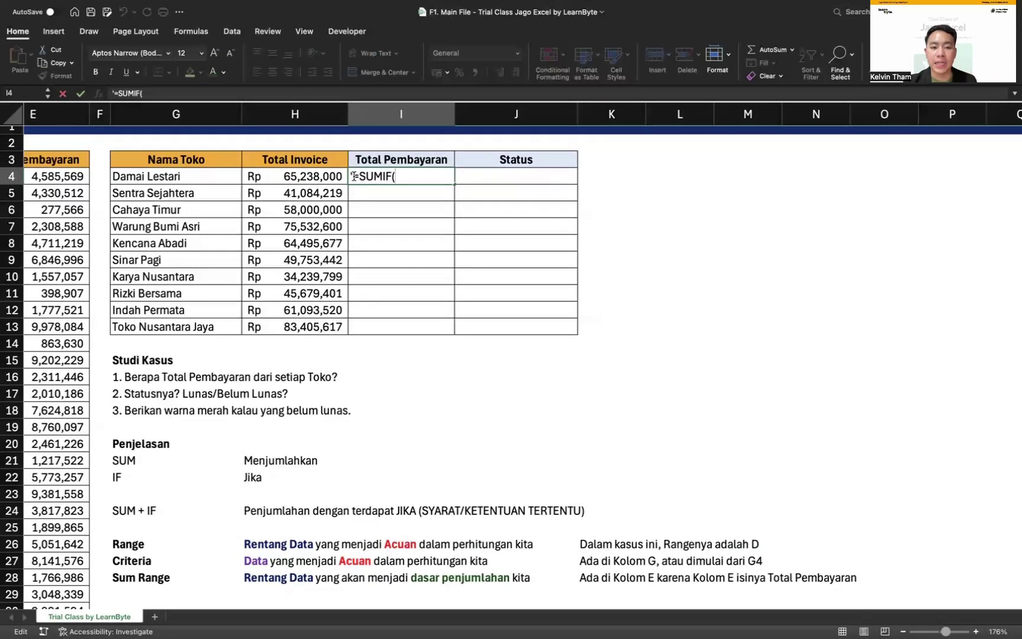
{"action": "key", "text": "BackSpace"}
{"action": "left_click", "coordinate": [420, 176]}
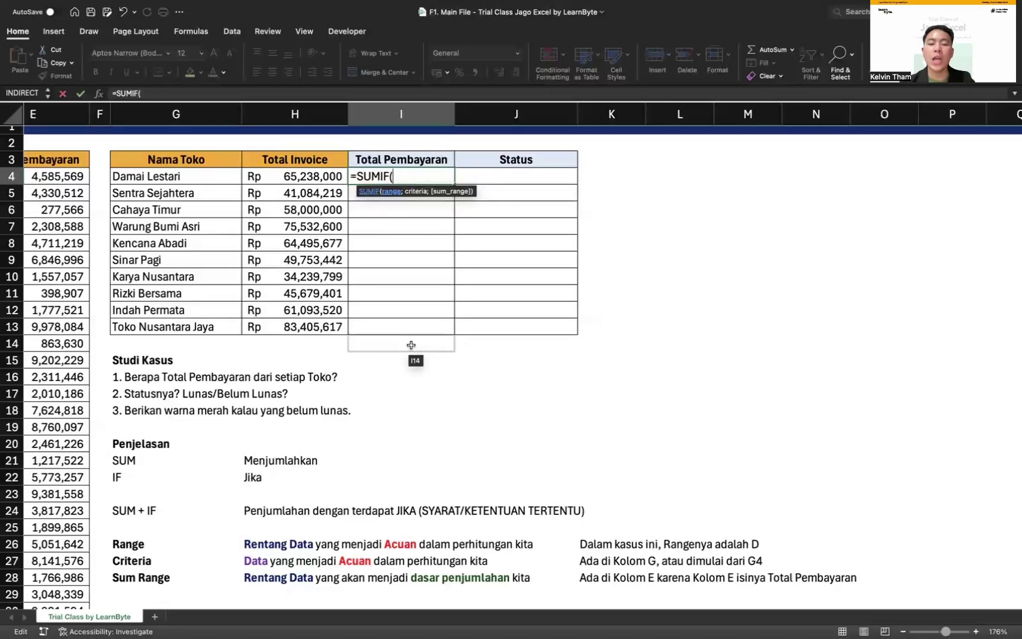
Set the whole Nama Toko column D:D as the range argument of the SUMIF in cell I4.
{"action": "scroll", "coordinate": [474, 409], "scroll_direction": "left", "scroll_amount": 5}
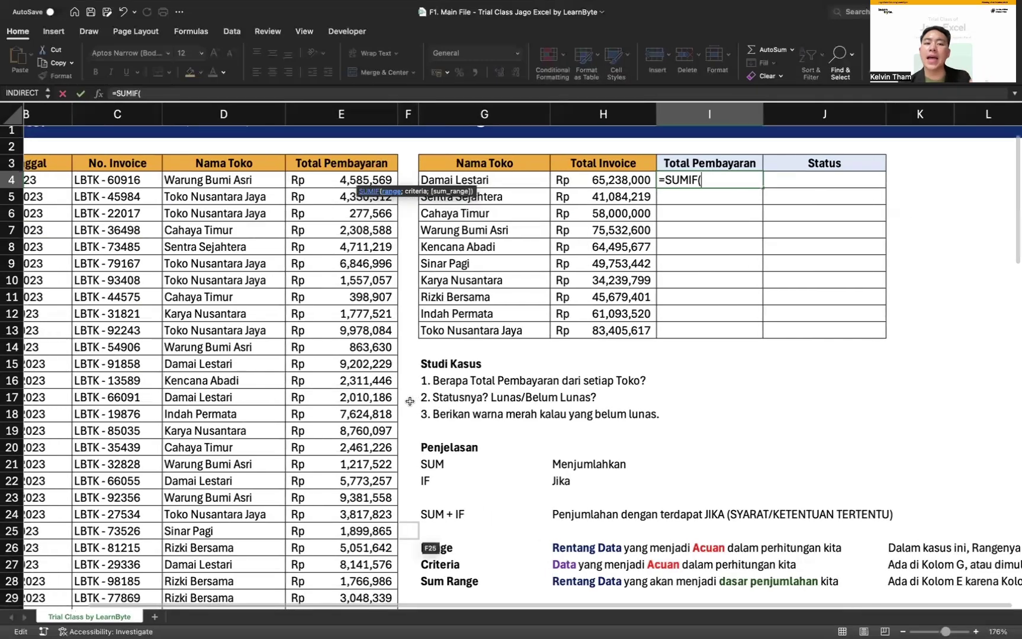
{"action": "left_click", "coordinate": [221, 110]}
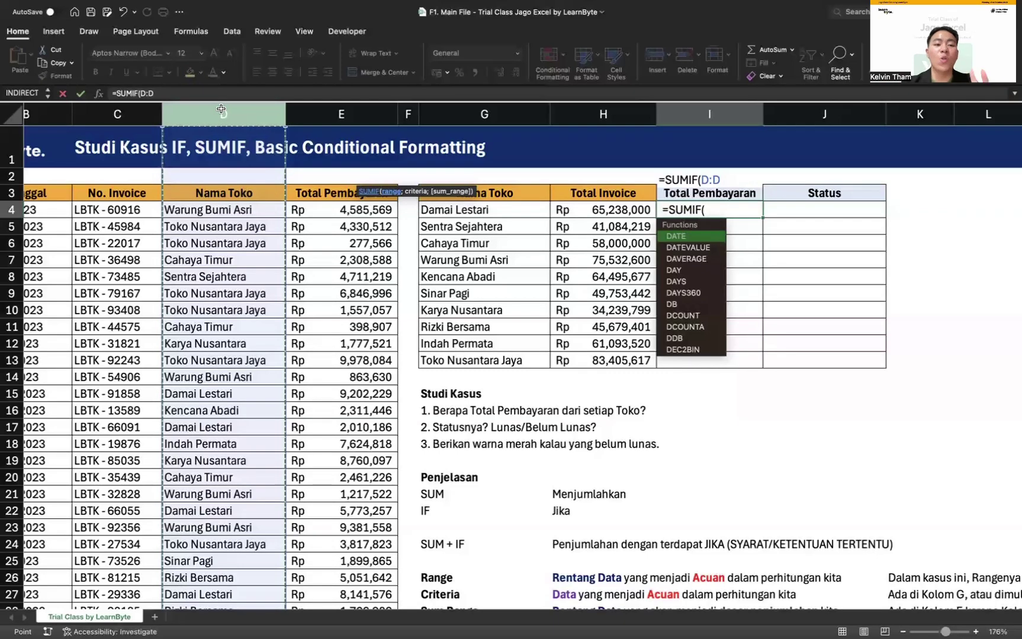
{"action": "left_click_drag", "start_coordinate": [251, 207], "coordinate": [249, 511]}
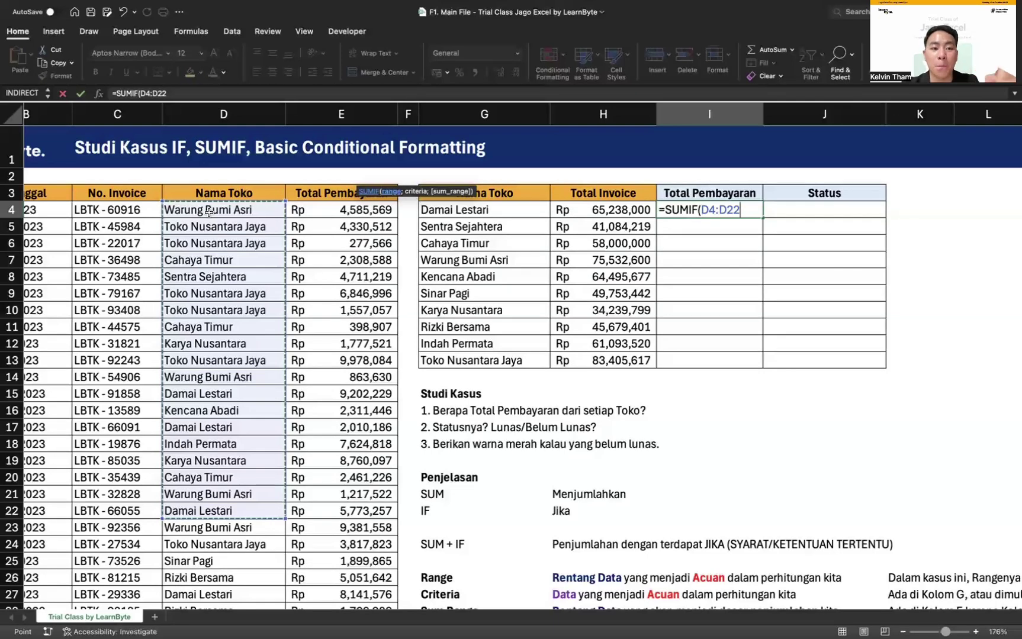
{"action": "left_click", "coordinate": [220, 113]}
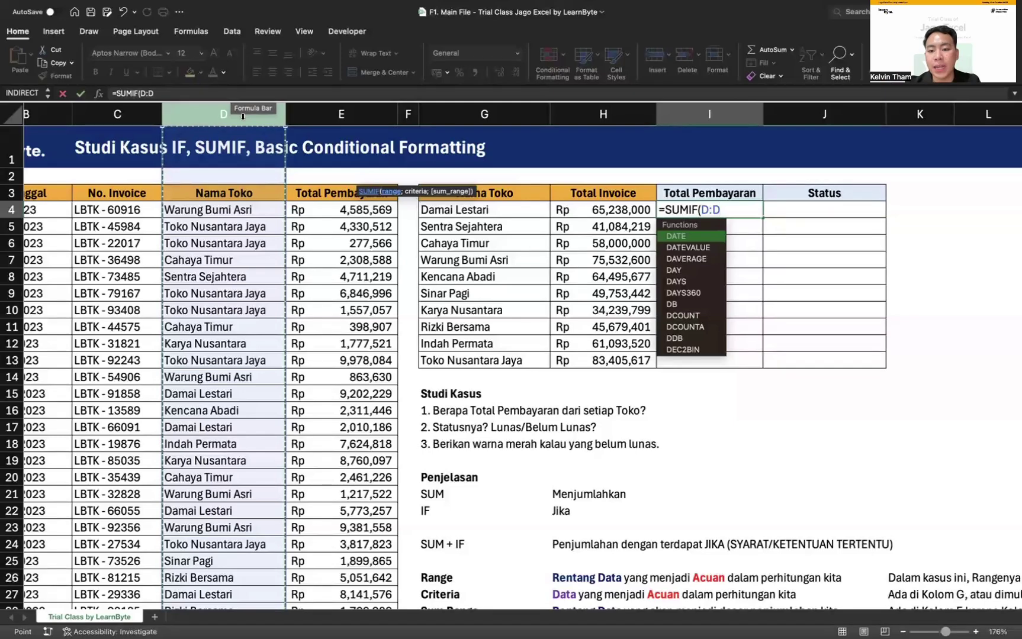
{"action": "scroll", "coordinate": [558, 238], "scroll_direction": "right", "scroll_amount": 3}
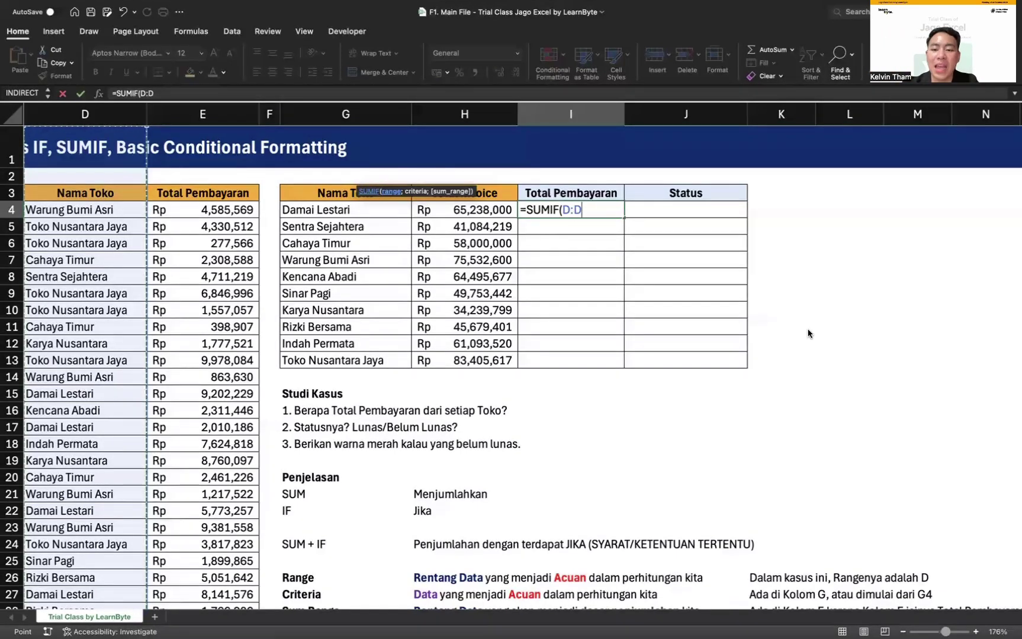
{"action": "left_click", "coordinate": [592, 211]}
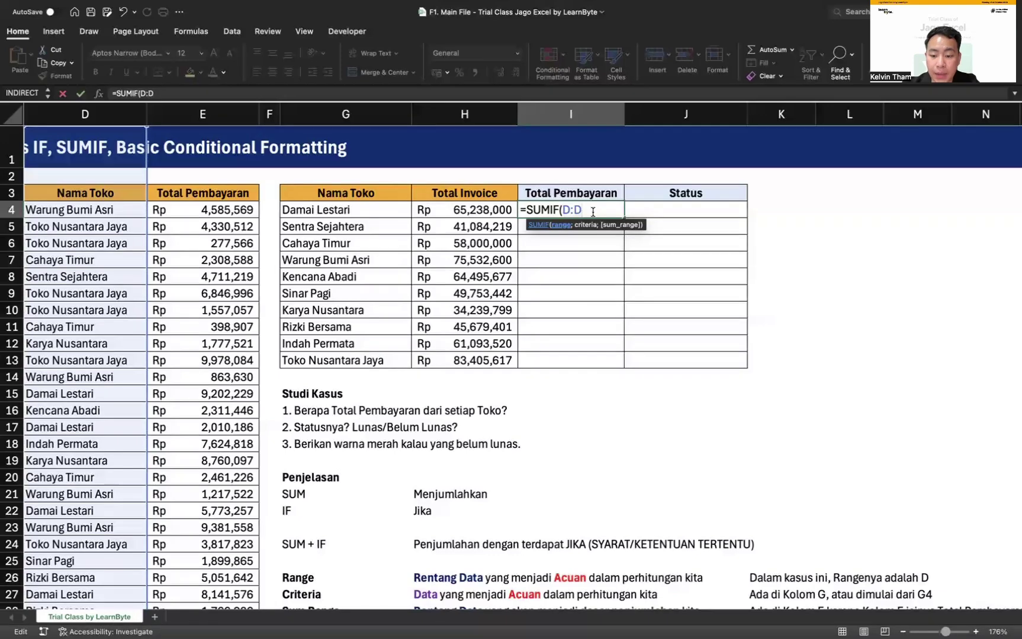
{"action": "type", "text": ";"}
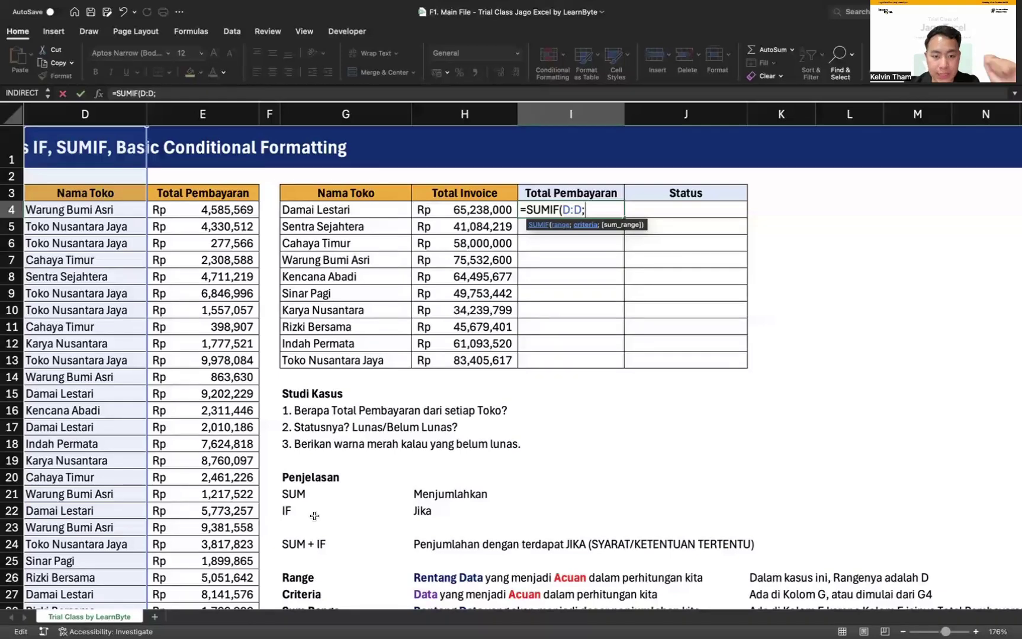
Complete the SUMIF in I4 with G4 as the criteria and the whole column E:E as the sum range.
{"action": "left_click", "coordinate": [319, 209]}
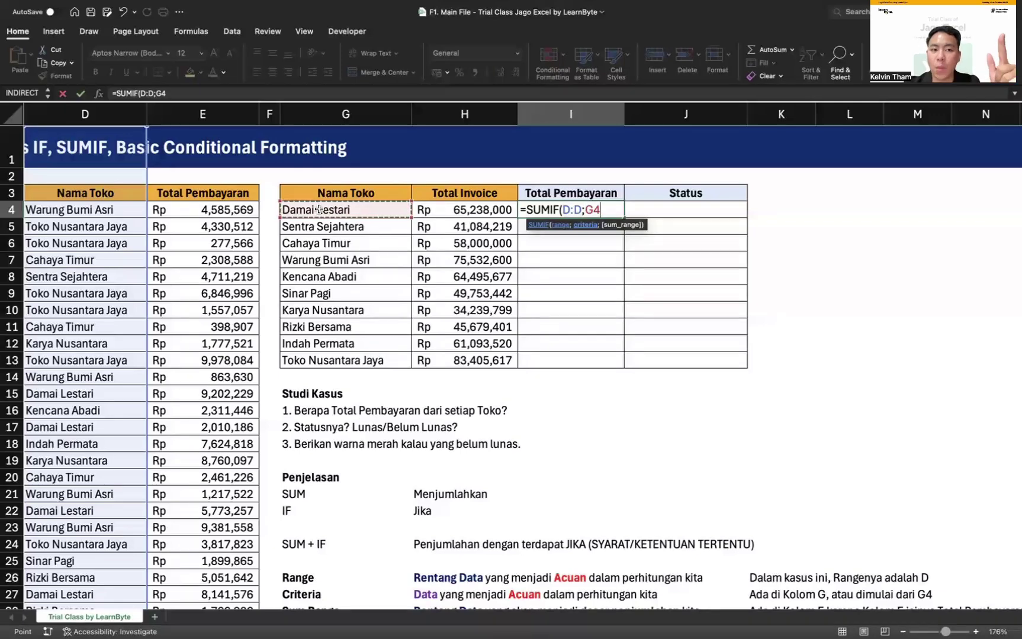
{"action": "type", "text": ";"}
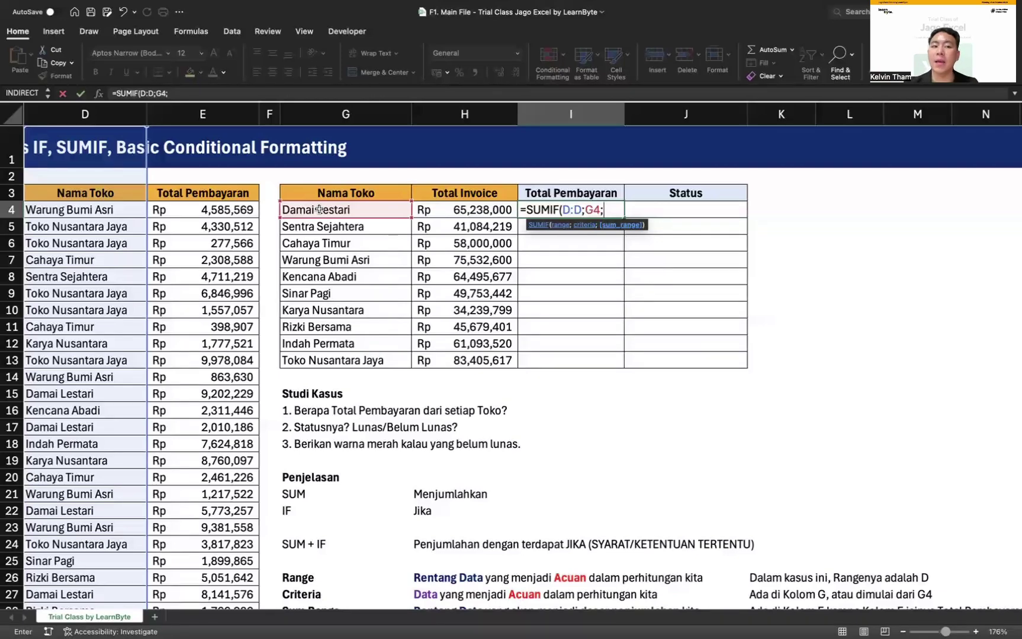
{"action": "left_click_drag", "start_coordinate": [188, 210], "coordinate": [239, 478]}
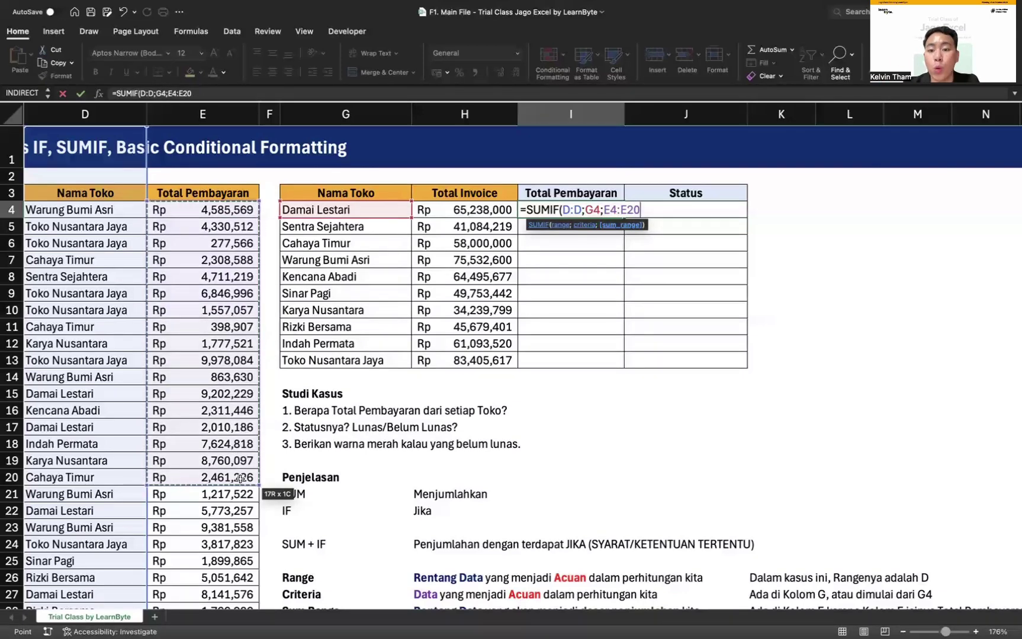
{"action": "left_click", "coordinate": [222, 117]}
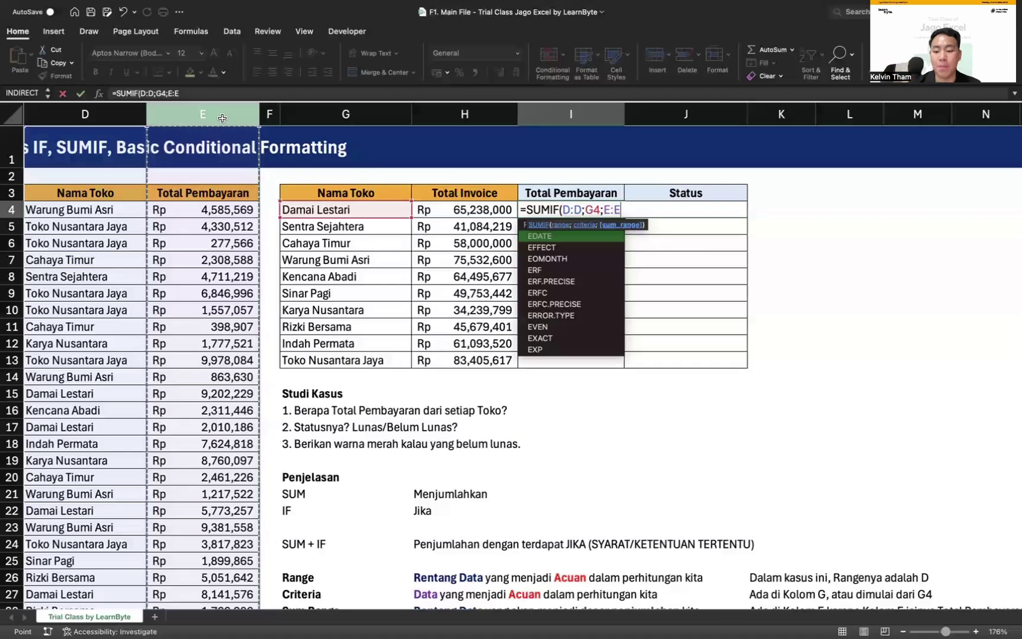
{"action": "key", "text": "Return"}
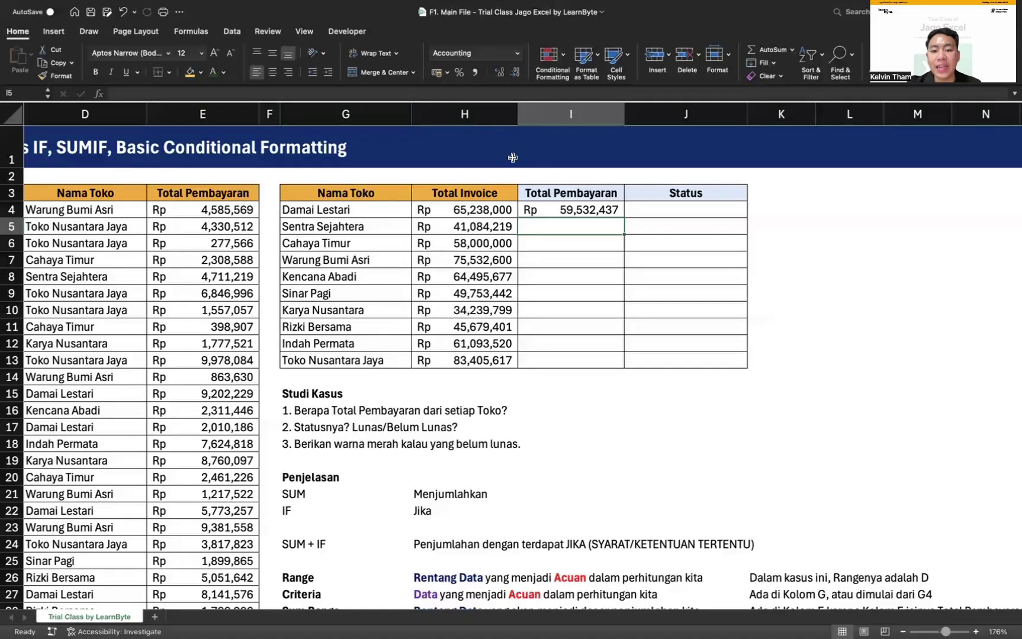
Copy the SUMIF formula from I4 down the Total Pembayaran column through I13 for the remaining stores.
{"action": "left_click", "coordinate": [581, 209]}
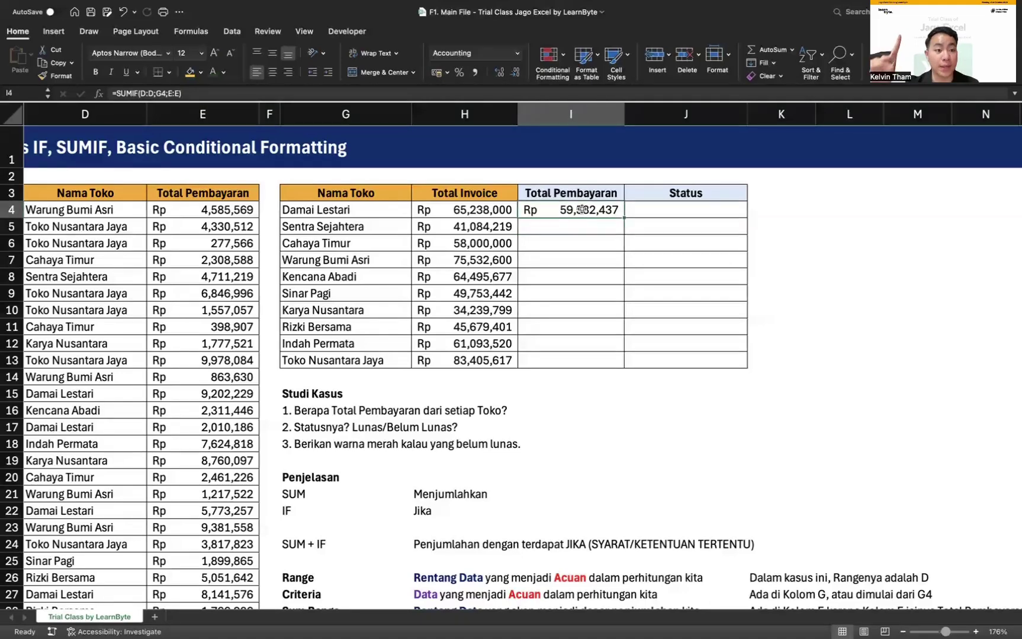
{"action": "left_click_drag", "start_coordinate": [599, 229], "coordinate": [599, 363]}
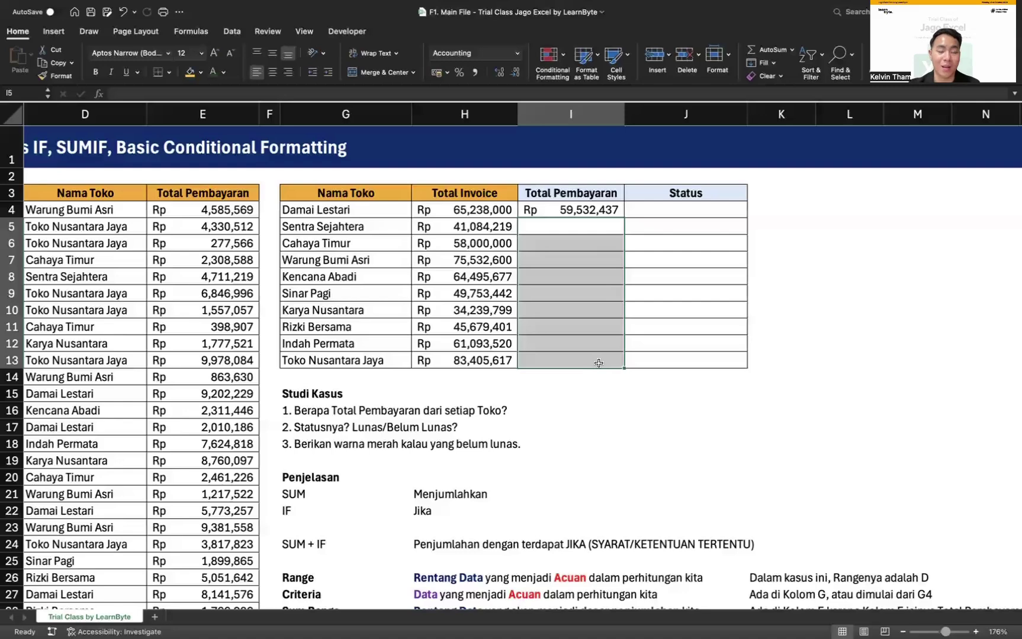
{"action": "left_click", "coordinate": [586, 227]}
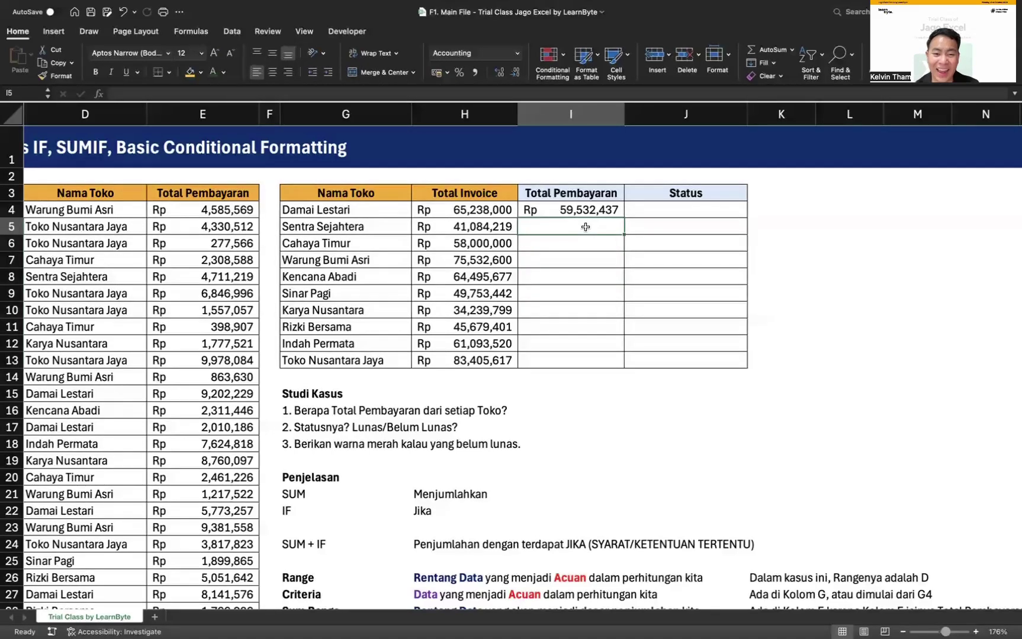
{"action": "left_click", "coordinate": [613, 207]}
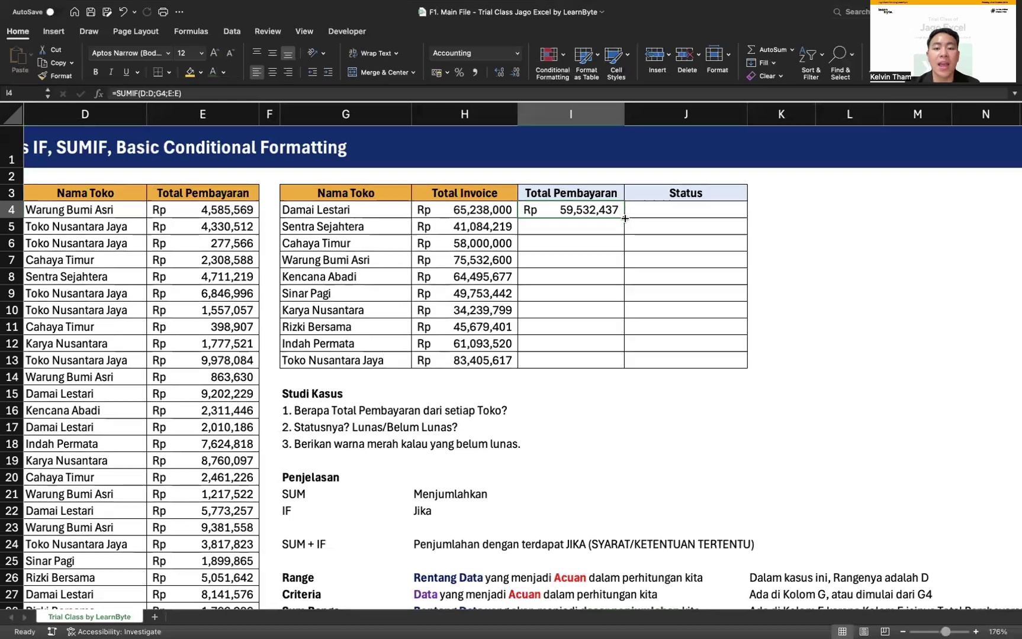
{"action": "mouse_move", "coordinate": [625, 218]}
{"action": "left_mouse_down"}
{"action": "mouse_move", "coordinate": [621, 342]}
{"action": "mouse_move", "coordinate": [617, 213]}
{"action": "left_mouse_up"}
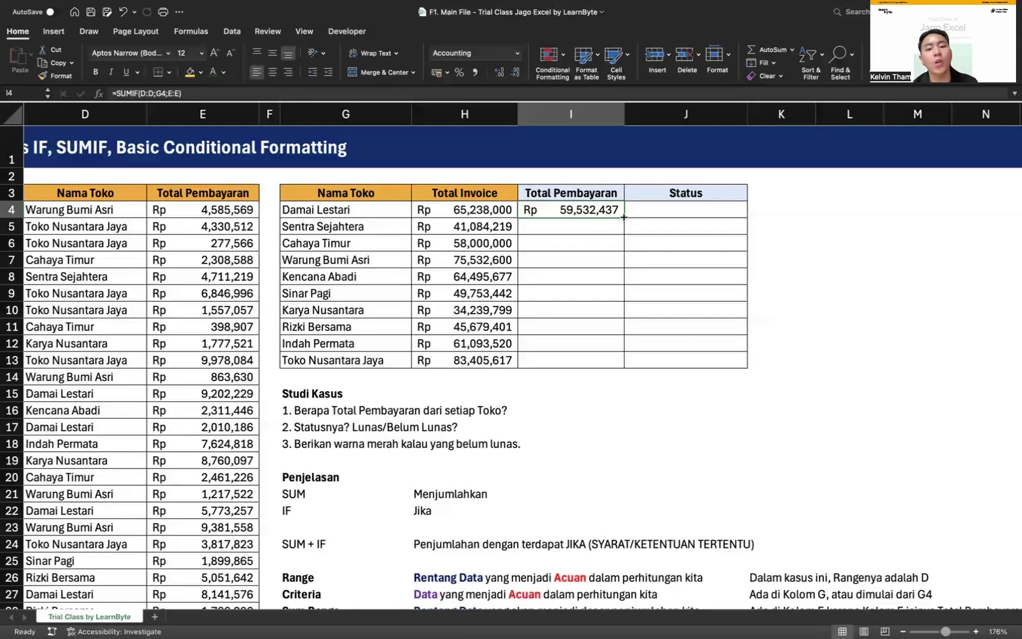
{"action": "double_click", "coordinate": [623, 217]}
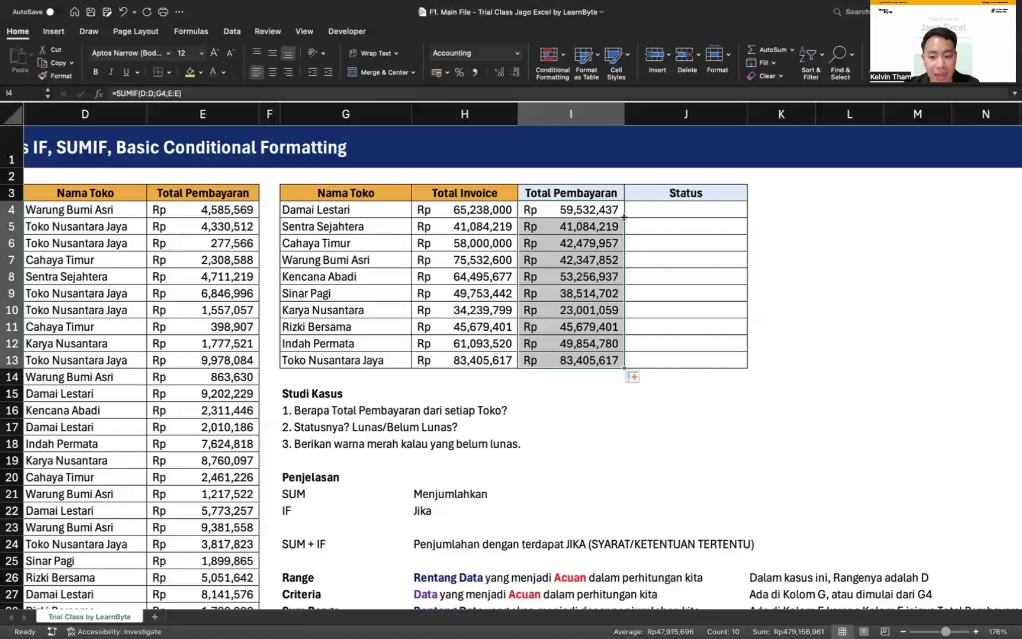
{"action": "left_click", "coordinate": [574, 209]}
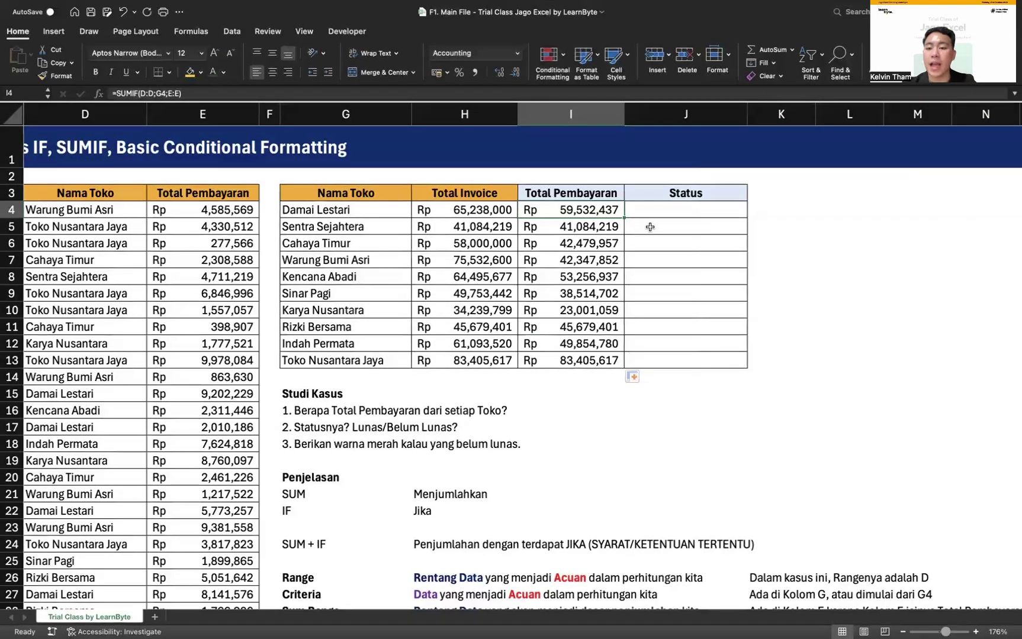
Undo the fill below I4 and copy the SUMIF formula down the Total Pembayaran column through I13 again.
{"action": "key", "text": "super+z"}
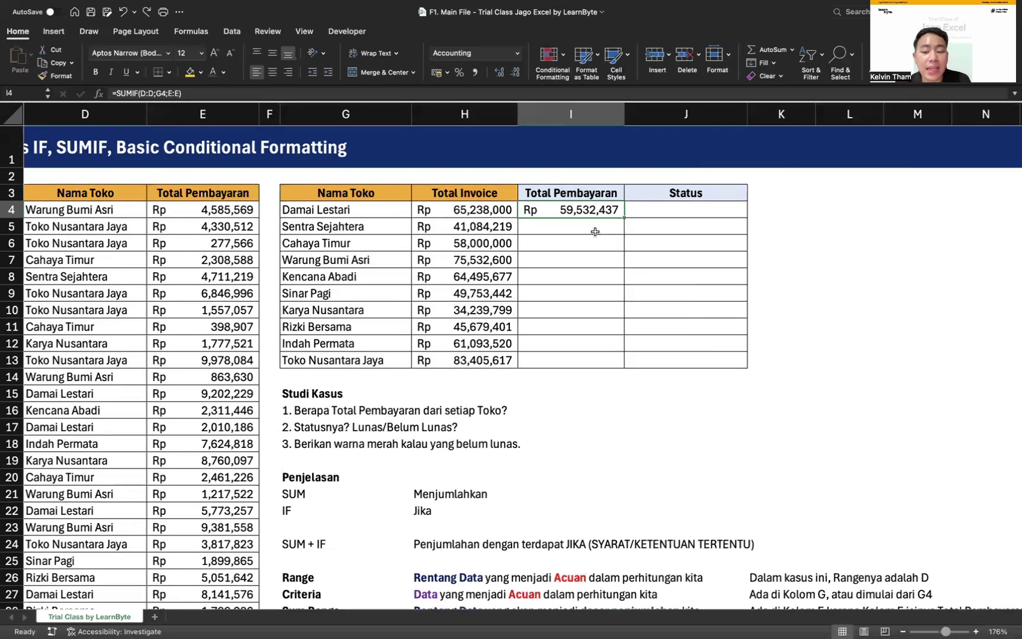
{"action": "double_click", "coordinate": [622, 219]}
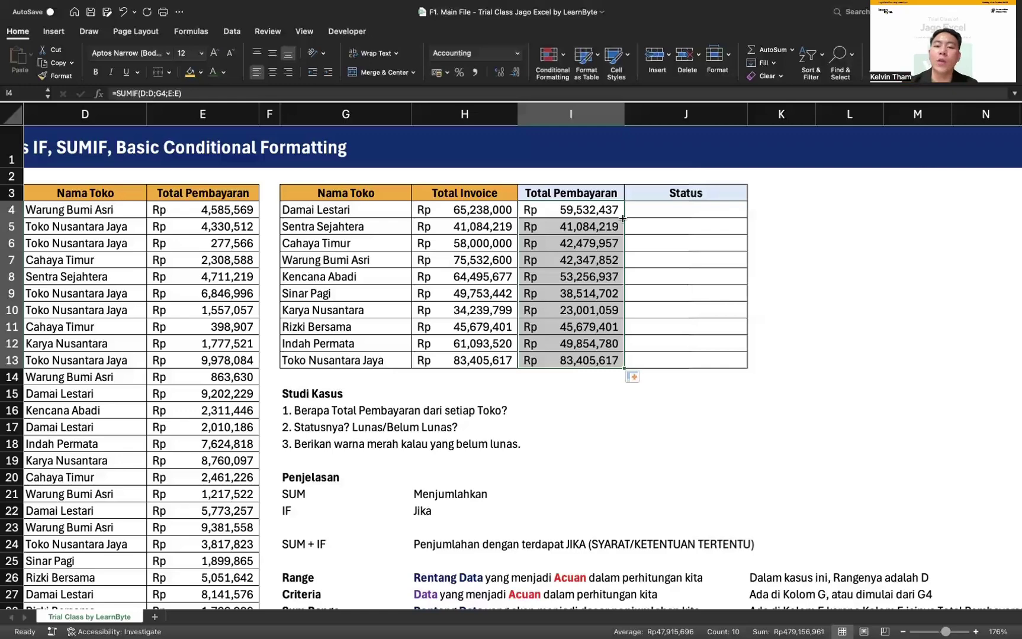
{"action": "double_click", "coordinate": [618, 214]}
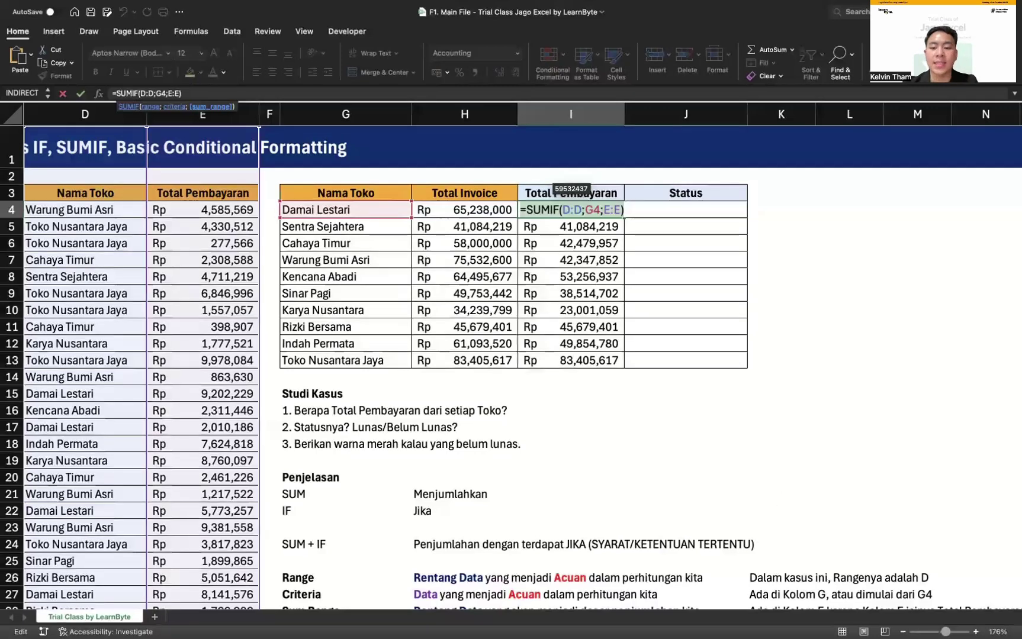
{"action": "left_click", "coordinate": [405, 409]}
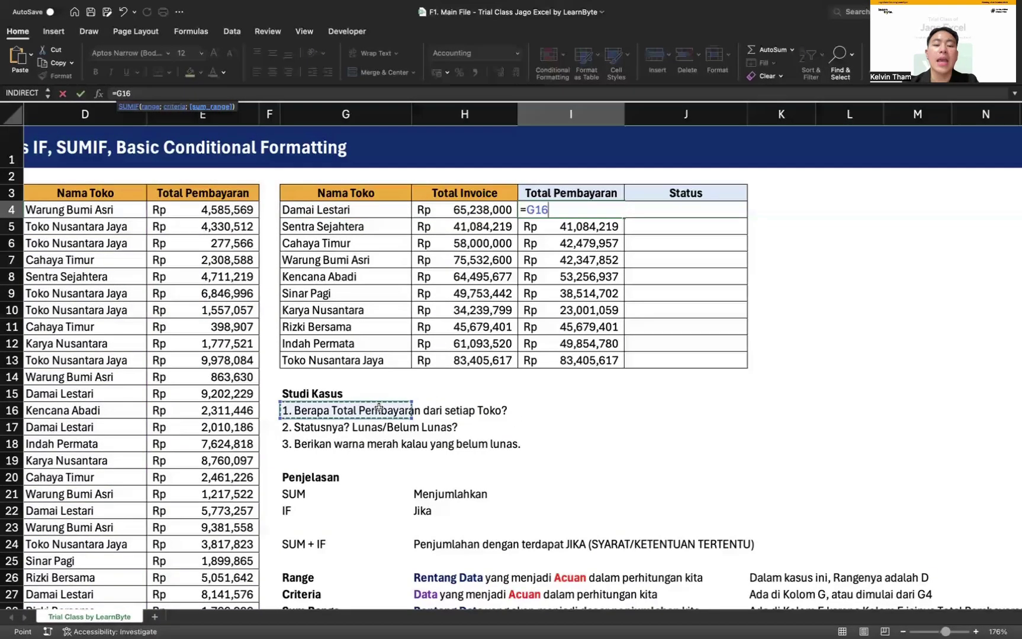
{"action": "key", "text": "Escape"}
Enter SUMIF in bold in cell I16, beside the first Studi Kasus question.
{"action": "left_click", "coordinate": [571, 411]}
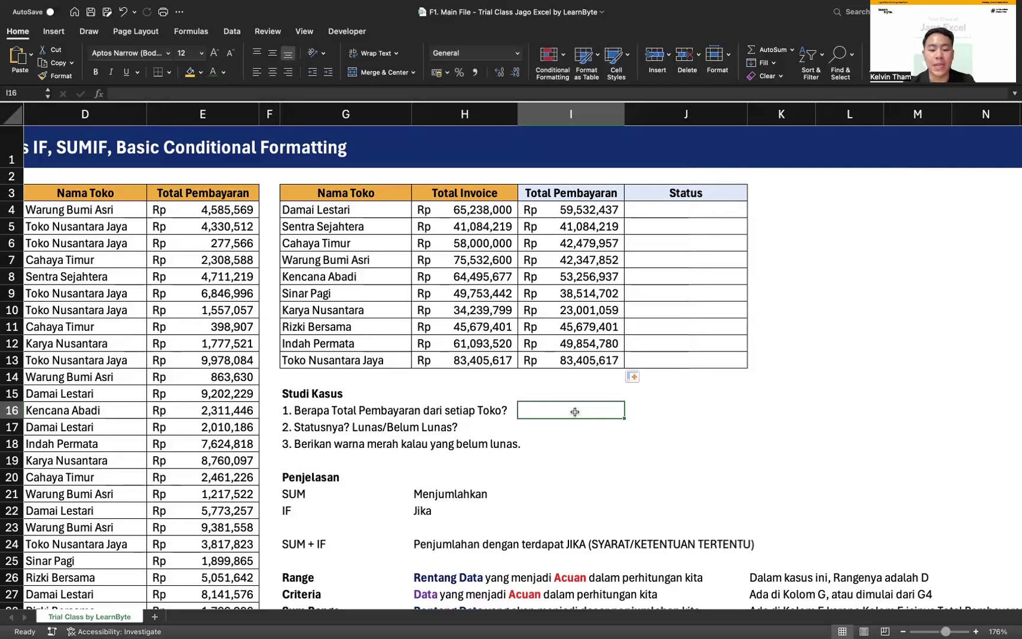
{"action": "type", "text": "SUMIF"}
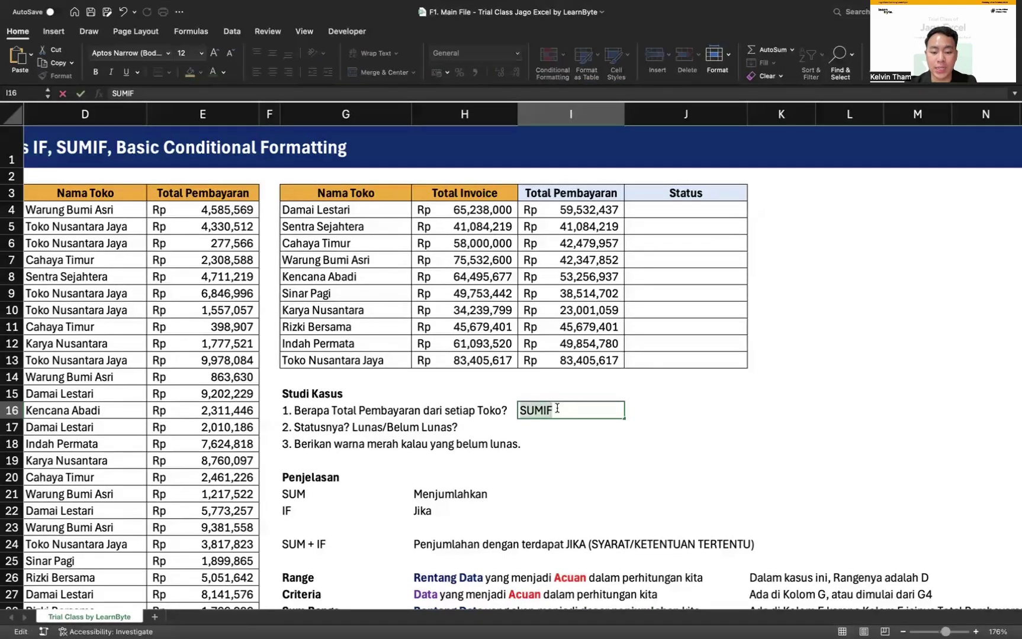
{"action": "left_click", "coordinate": [601, 447]}
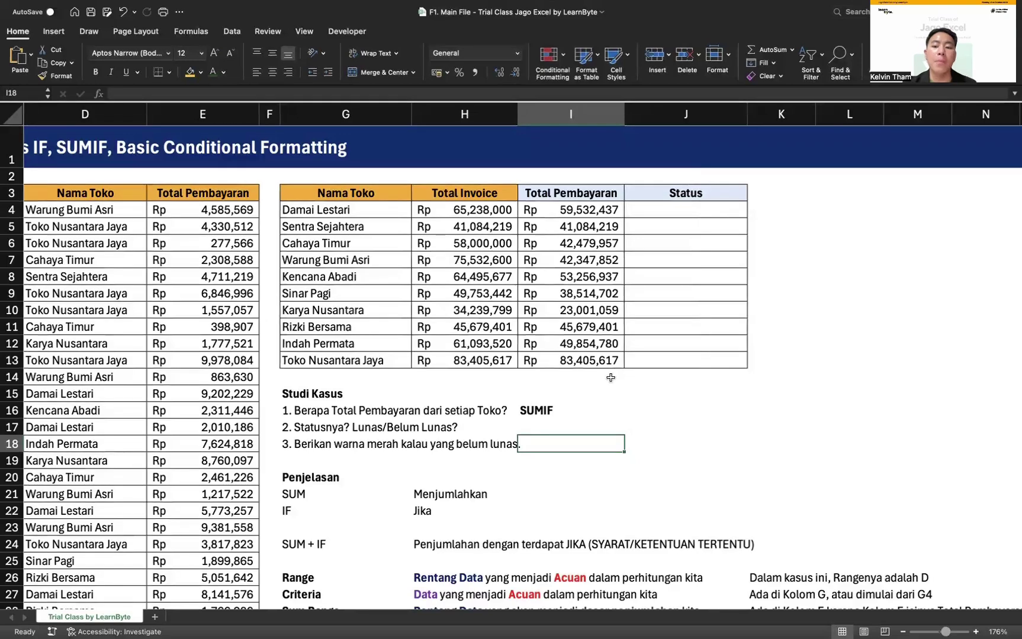
Try replacing the G4 criteria of the SUMIF in cell I4 with the literal text "Damai Lestari".
{"action": "left_click", "coordinate": [556, 207]}
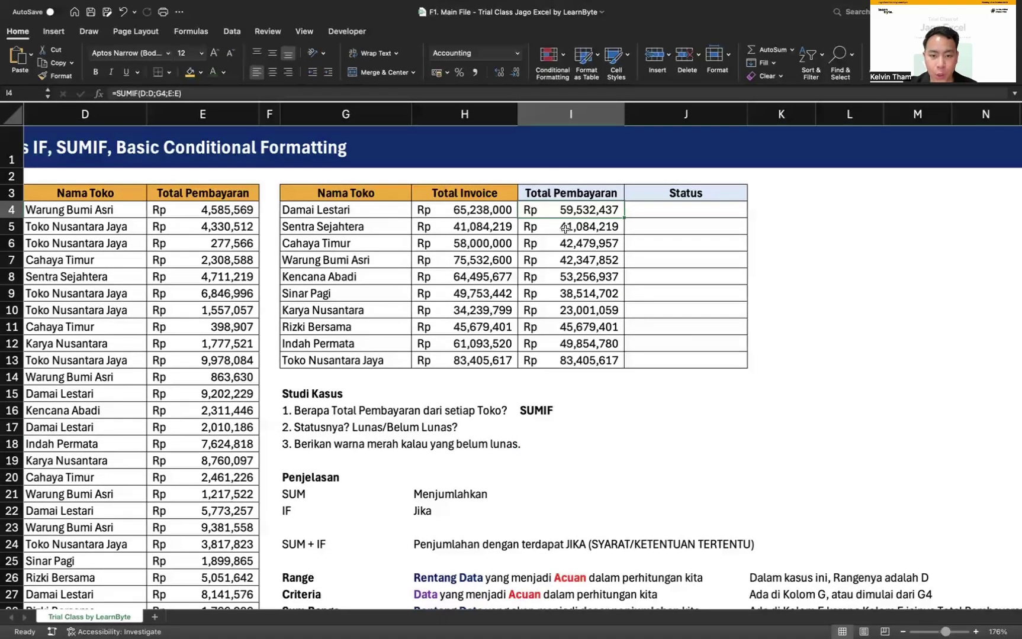
{"action": "double_click", "coordinate": [559, 210]}
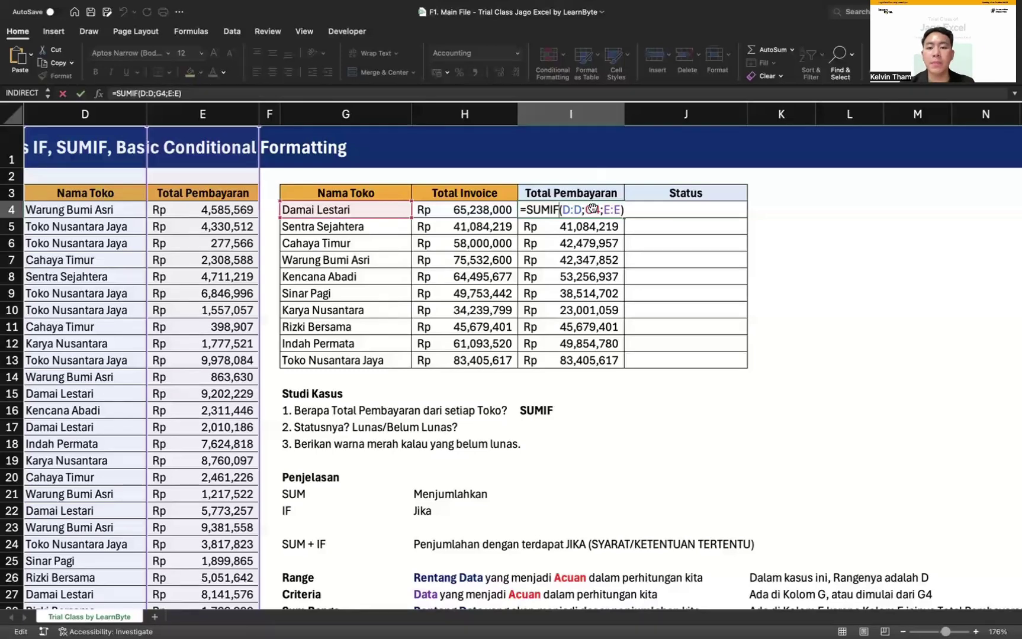
{"action": "left_click_drag", "start_coordinate": [600, 210], "coordinate": [585, 210]}
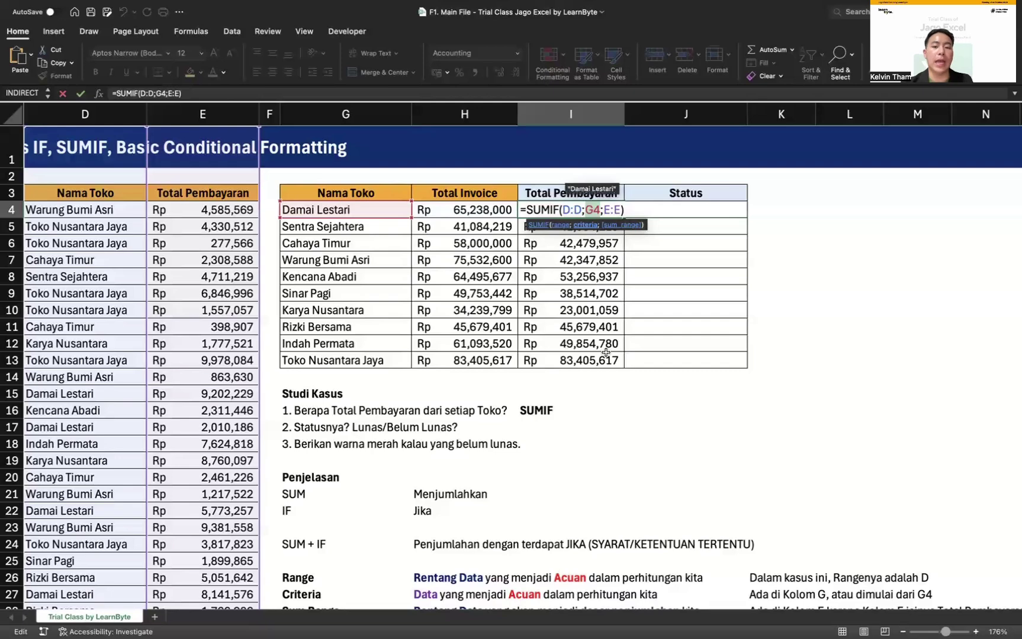
{"action": "type", "text": "\"Damai Lestari"}
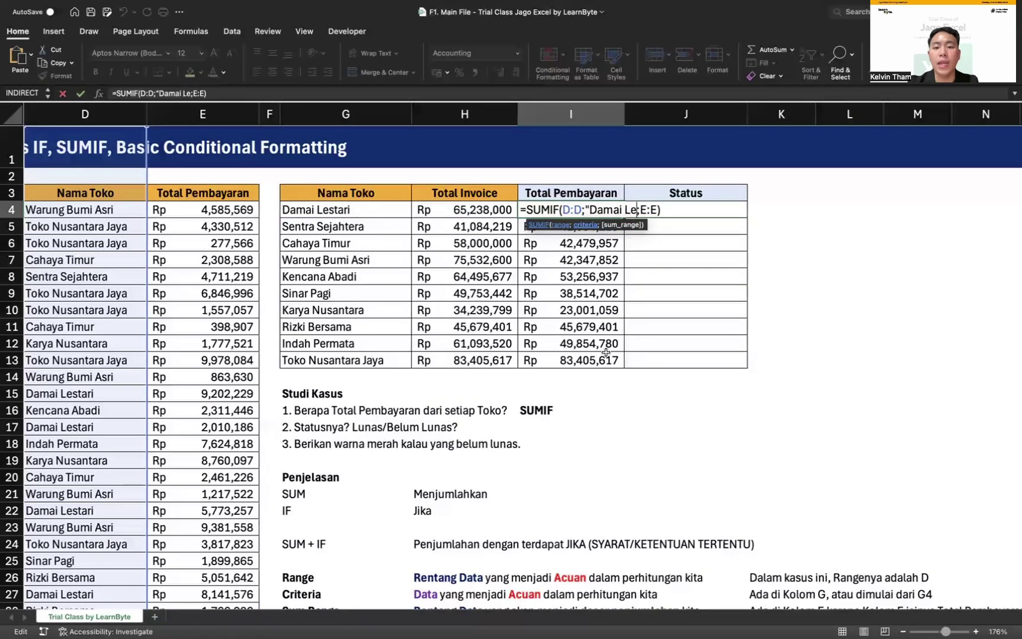
{"action": "type", "text": "\""}
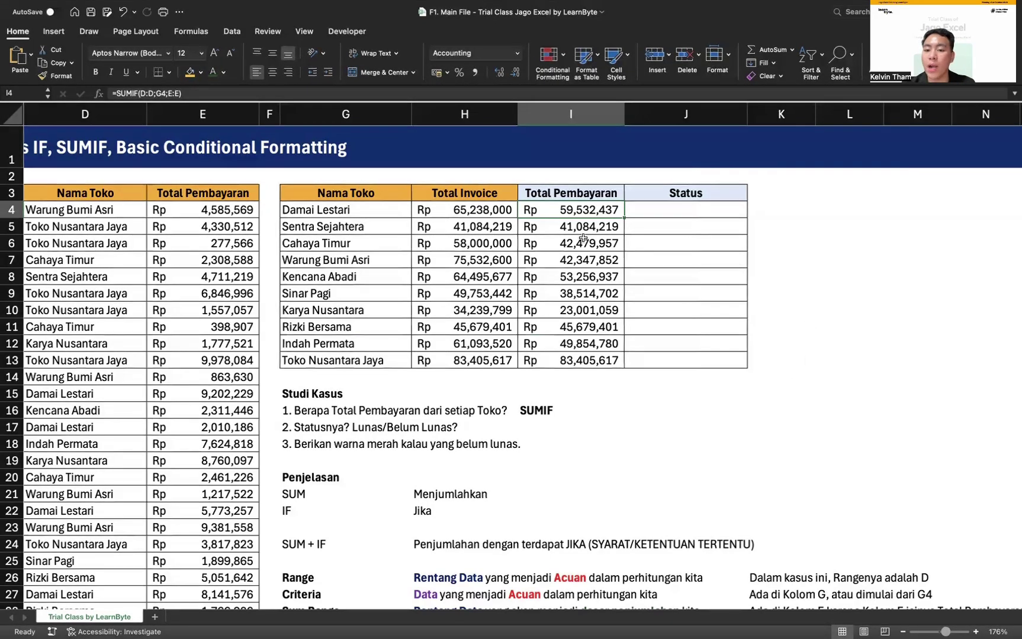
Try the whole column G:G as the SUMIF criteria in cell I4, and restore the criteria to G4.
{"action": "double_click", "coordinate": [570, 210]}
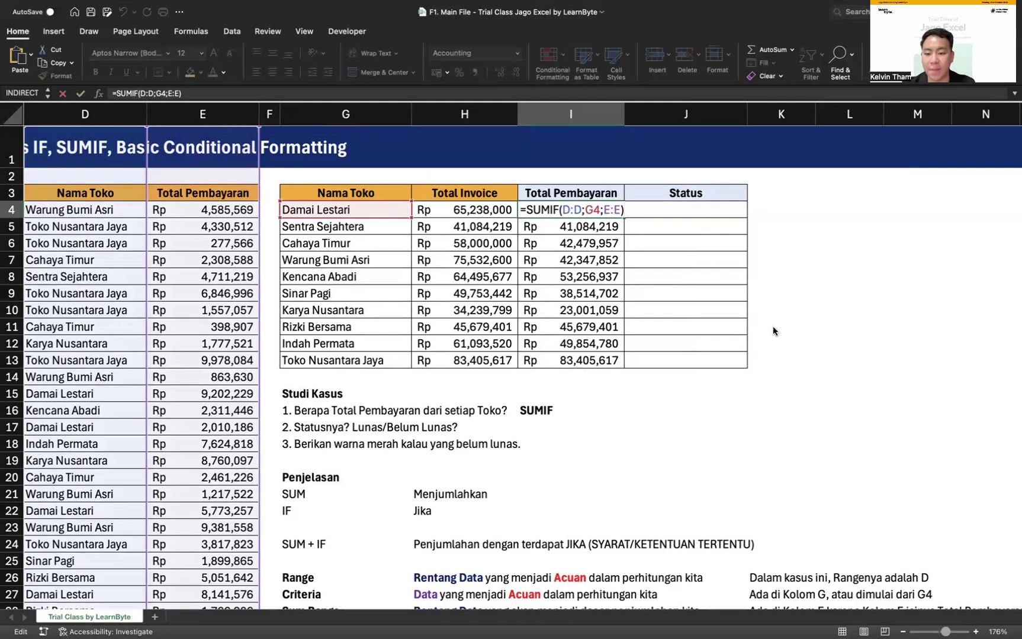
{"action": "left_click", "coordinate": [584, 210]}
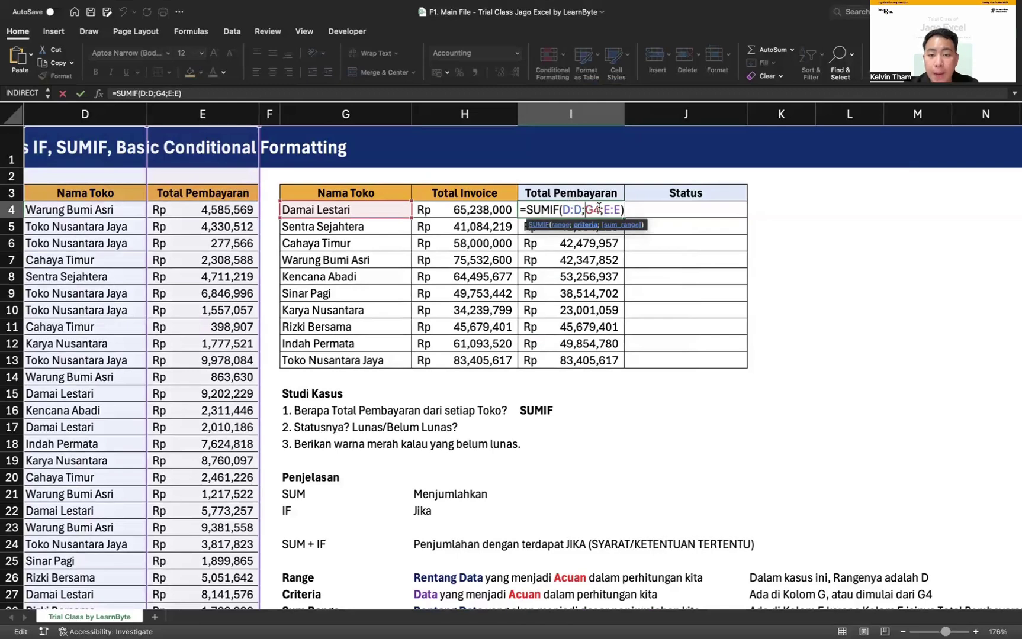
{"action": "key", "text": "Delete"}
{"action": "key", "text": "Delete"}
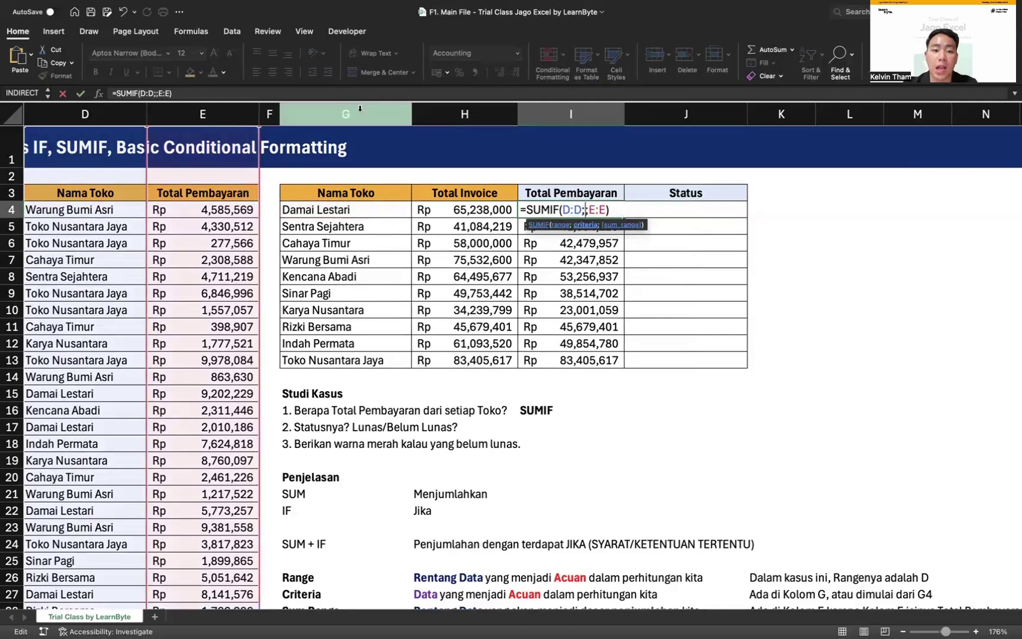
{"action": "left_click", "coordinate": [361, 113]}
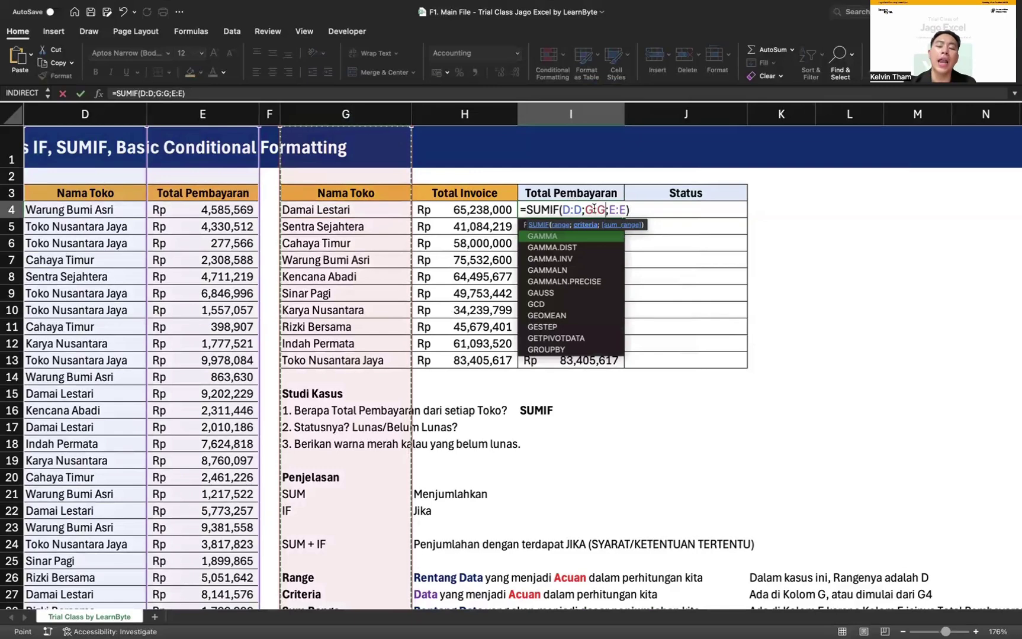
{"action": "left_click_drag", "start_coordinate": [586, 210], "coordinate": [607, 208]}
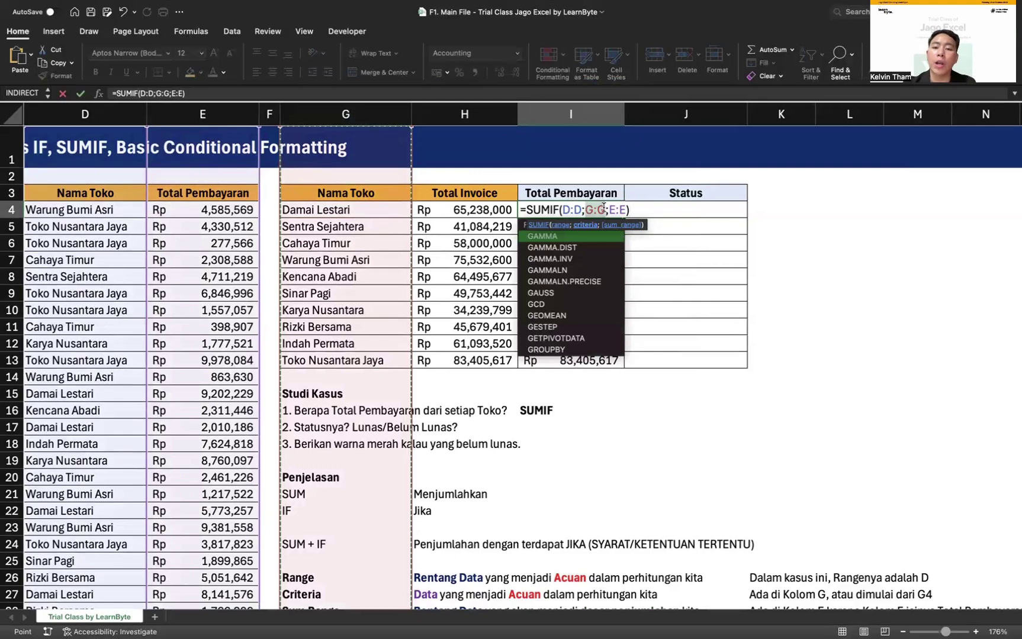
{"action": "key", "text": "Escape"}
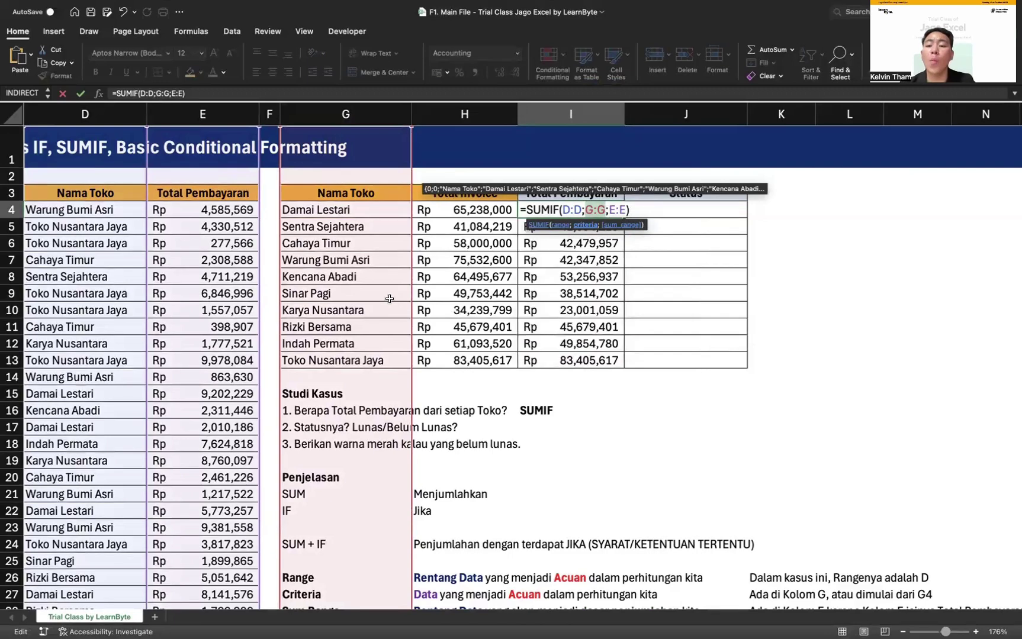
{"action": "type", "text": "G4"}
{"action": "key", "text": "ctrl+Return"}
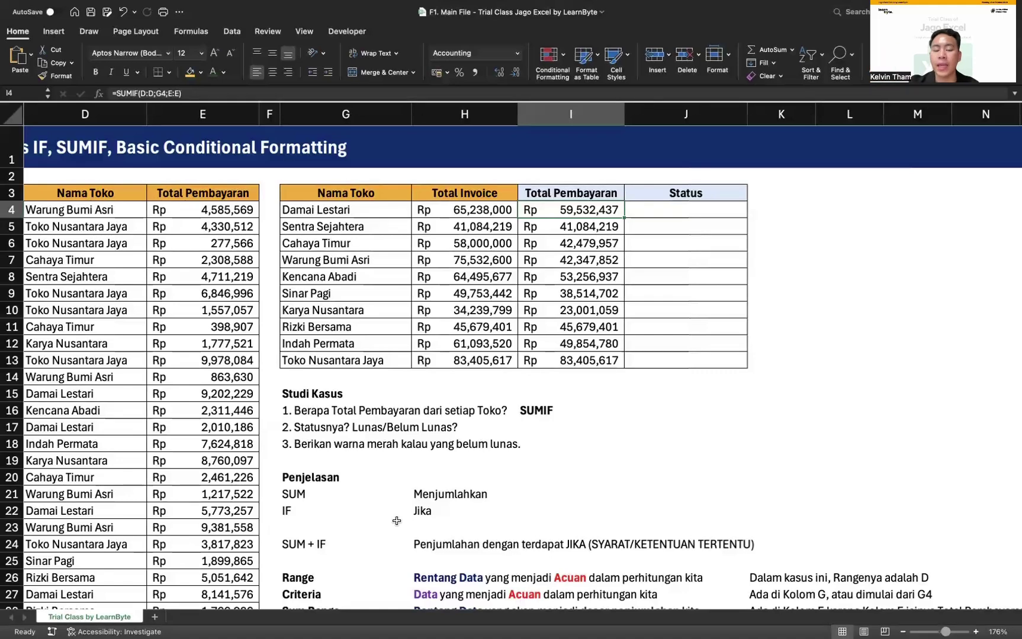
Review the Criteria and Sum Range notes against the arguments of the SUMIF formula in cell I4.
{"action": "scroll", "coordinate": [396, 521], "scroll_direction": "down", "scroll_amount": 5}
{"action": "left_click_drag", "start_coordinate": [308, 521], "coordinate": [684, 537]}
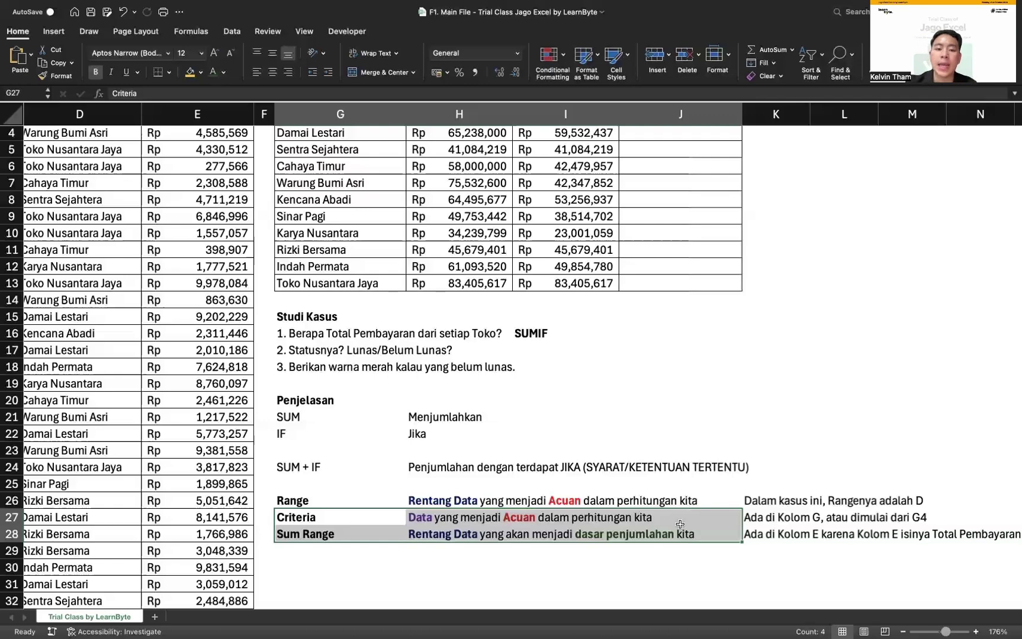
{"action": "scroll", "coordinate": [553, 254], "scroll_direction": "up", "scroll_amount": 3}
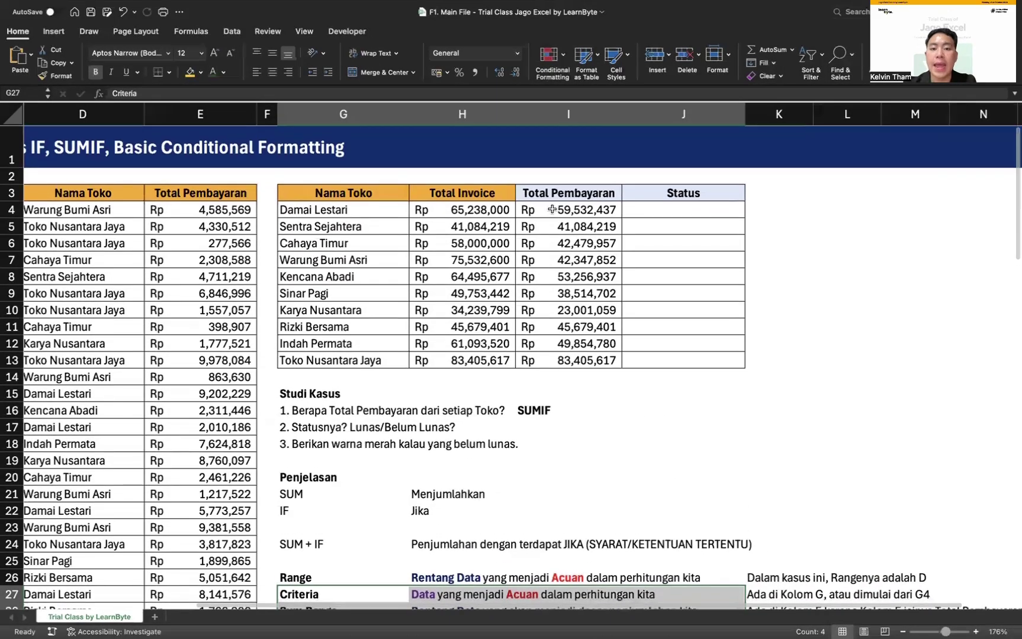
{"action": "double_click", "coordinate": [553, 209]}
{"action": "double_click", "coordinate": [558, 208]}
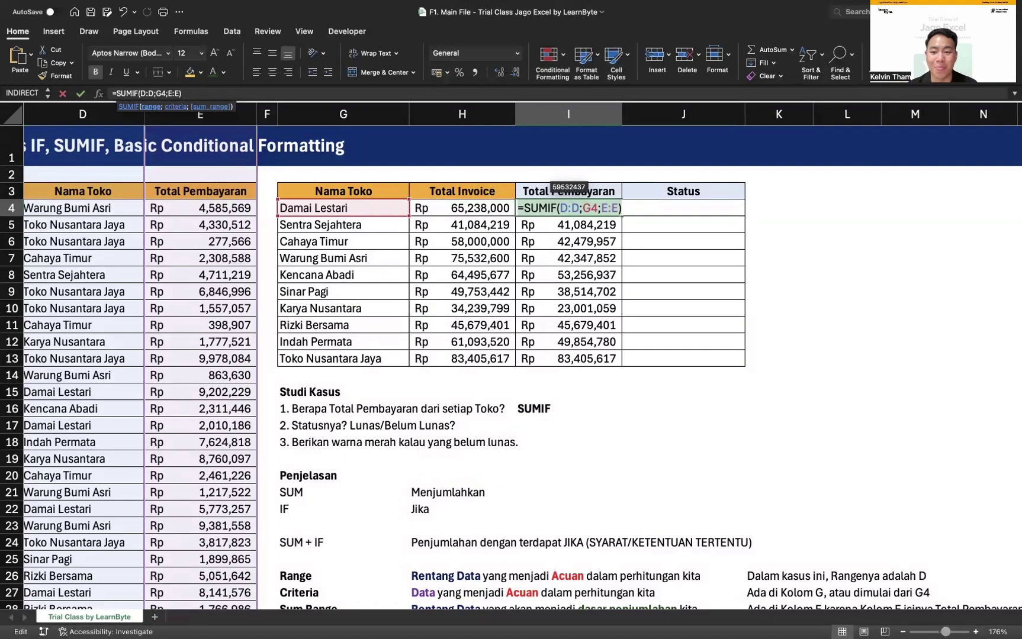
{"action": "left_click", "coordinate": [606, 208]}
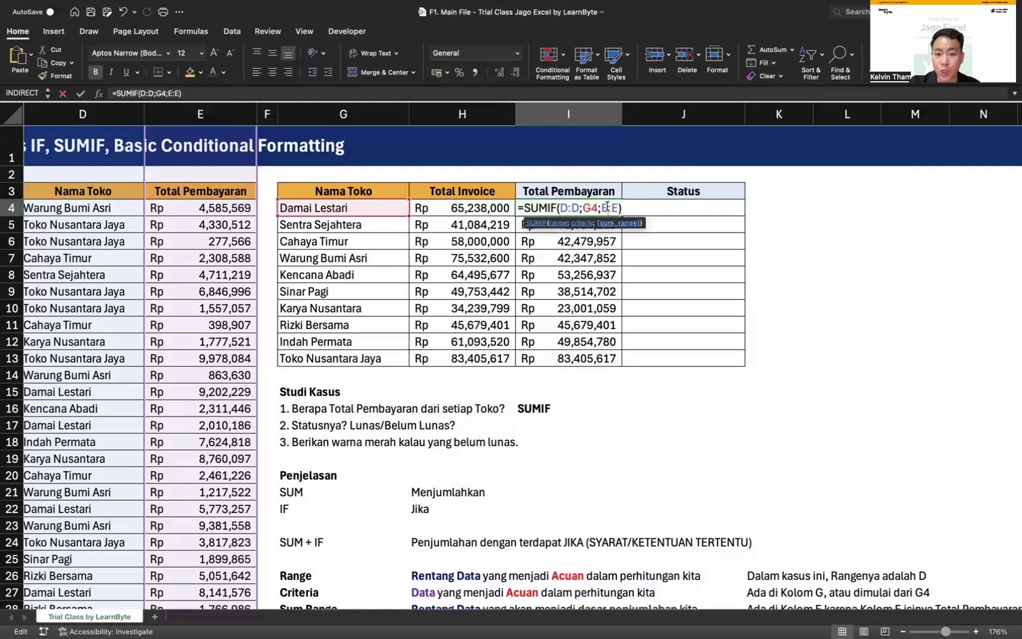
{"action": "key", "text": "Return"}
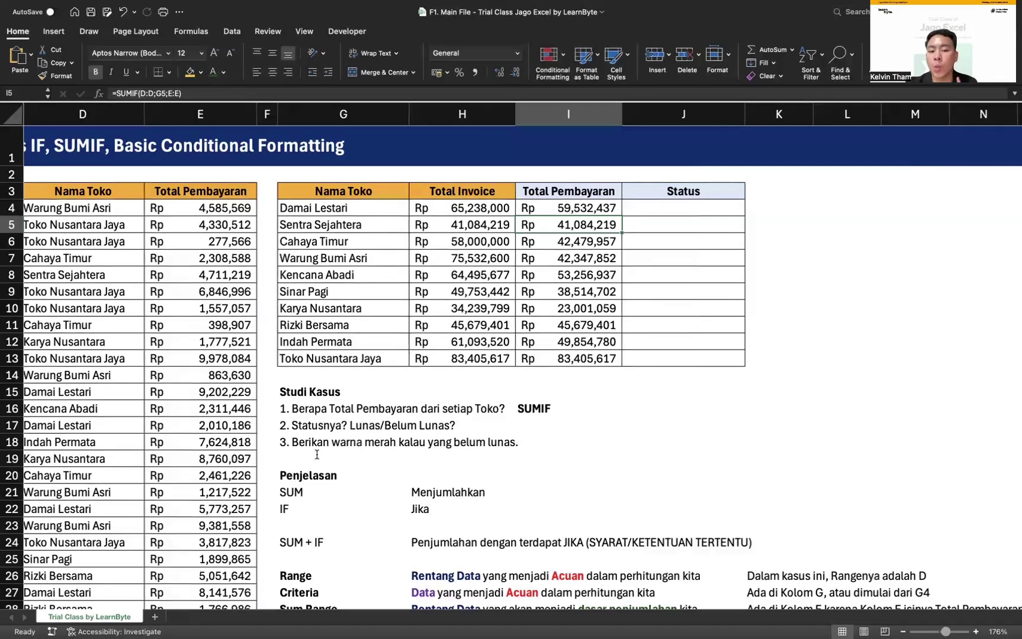
Examine the Lunas/Belum Lunas question and compare the Total Invoice with the Total Pembayaran of the first store, Damai Lestari.
{"action": "left_click", "coordinate": [311, 411]}
{"action": "left_click", "coordinate": [321, 430]}
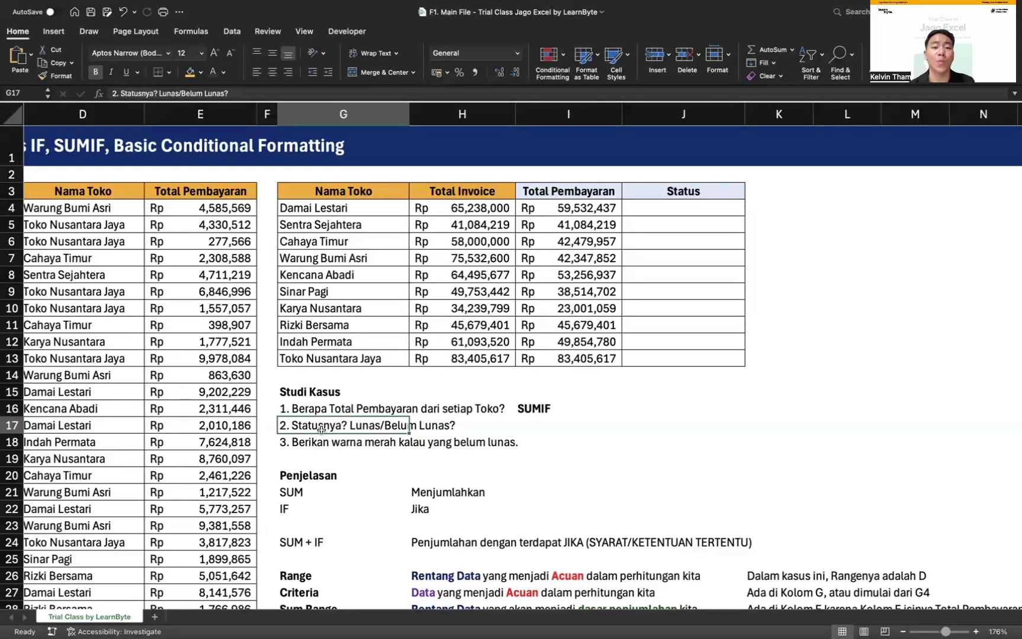
{"action": "scroll", "coordinate": [412, 254], "scroll_direction": "right", "scroll_amount": 5}
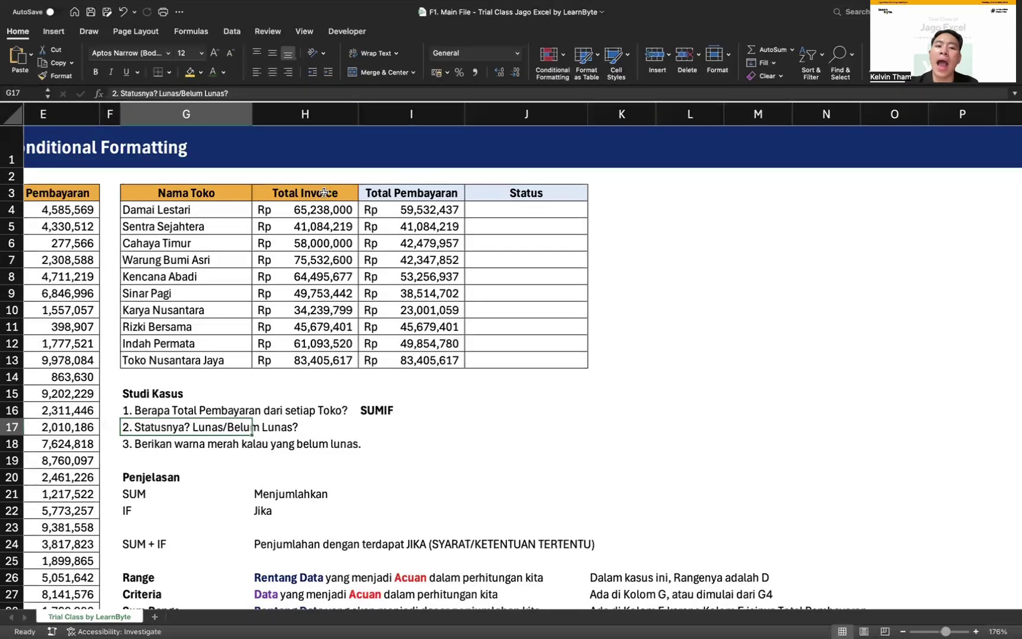
{"action": "left_click", "coordinate": [315, 211]}
{"action": "left_click", "coordinate": [392, 211]}
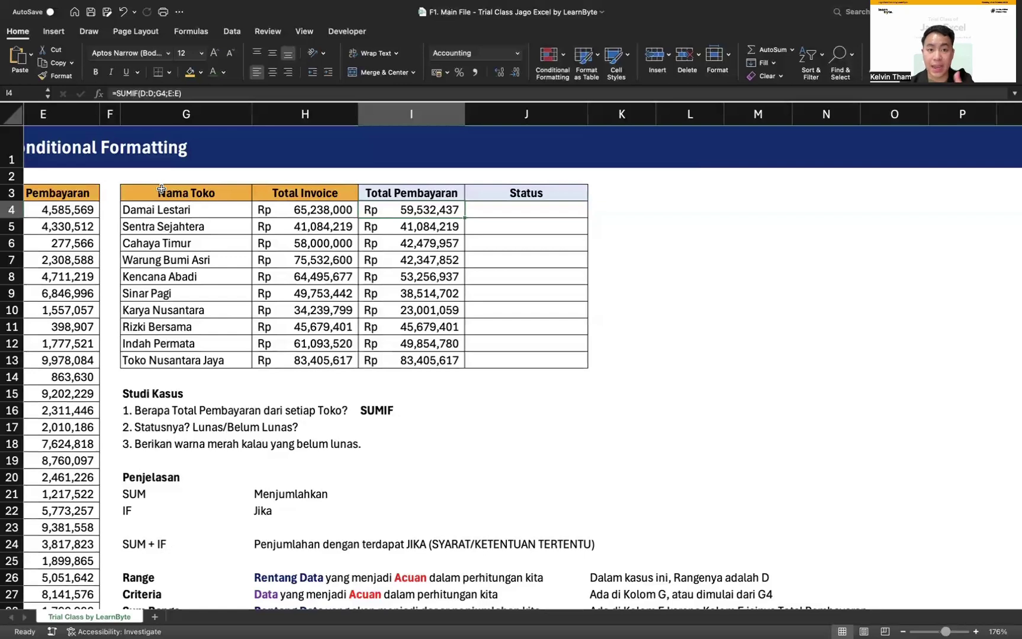
{"action": "left_click", "coordinate": [208, 204]}
{"action": "left_click", "coordinate": [438, 214]}
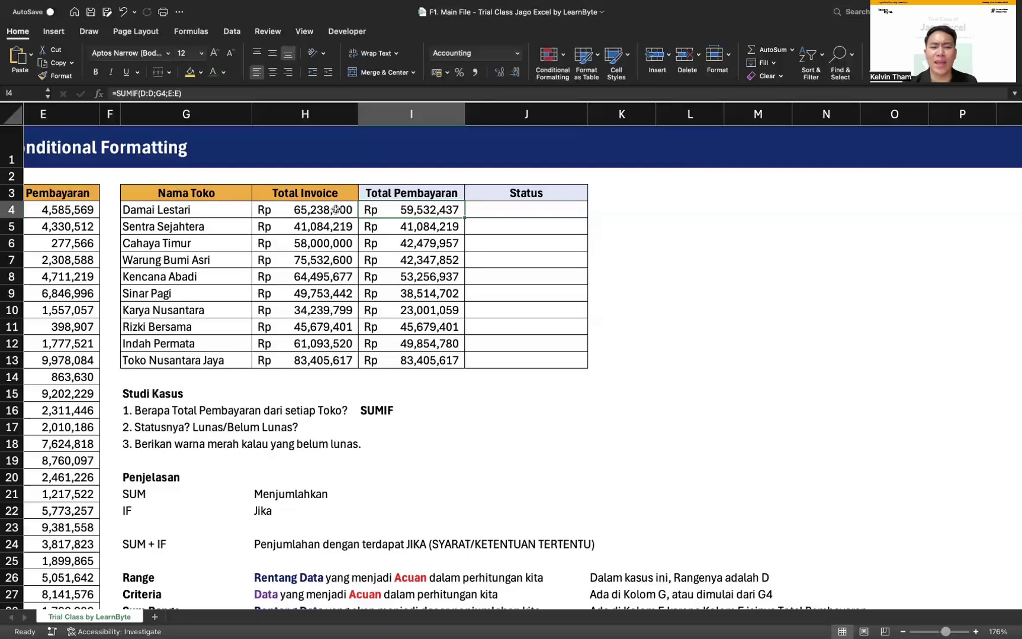
{"action": "left_click_drag", "start_coordinate": [335, 209], "coordinate": [377, 210]}
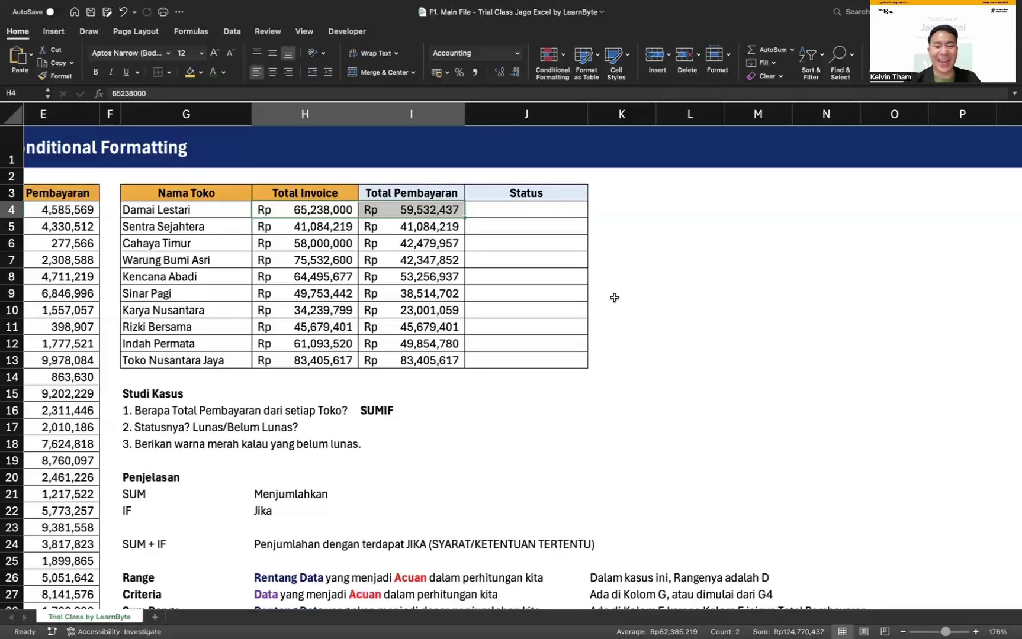
{"action": "left_click", "coordinate": [239, 421]}
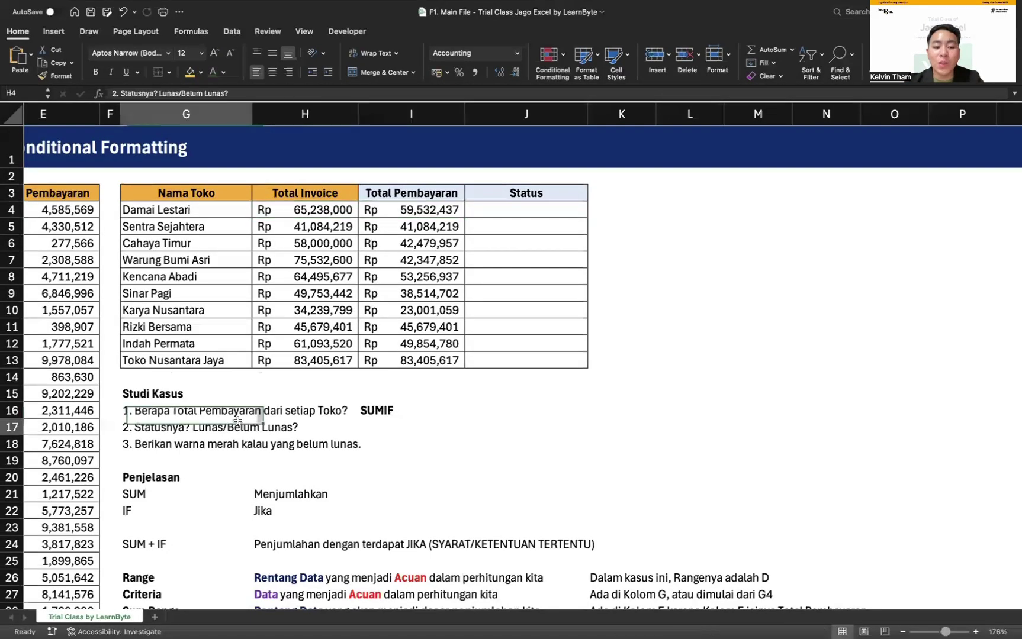
Enter the bold note "Status dikatakan LUNAS jika Total Invoice = Total Pembayaran" in cell G30, below the SUMIF argument notes.
{"action": "left_click", "coordinate": [360, 421]}
{"action": "scroll", "coordinate": [402, 454], "scroll_direction": "down", "scroll_amount": 5}
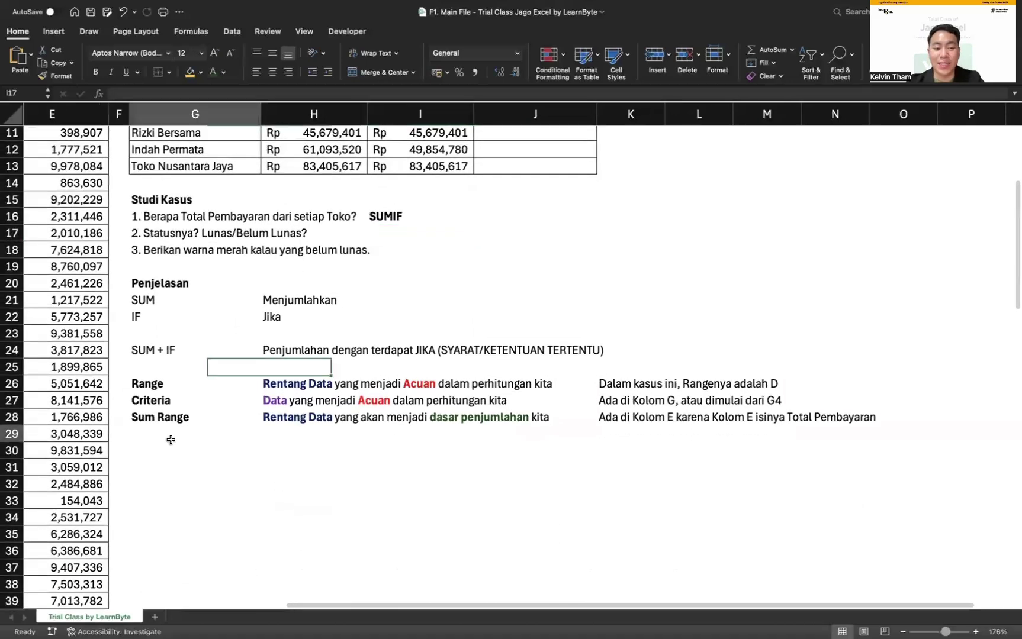
{"action": "left_click", "coordinate": [230, 450]}
{"action": "type", "text": "Status d"}
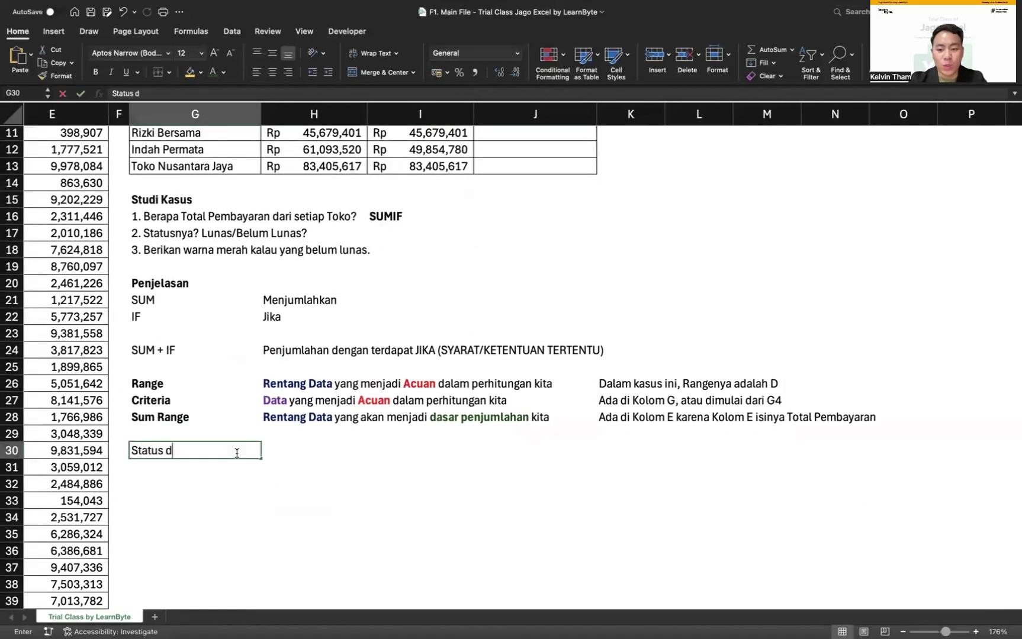
{"action": "type", "text": "ikatakan "}
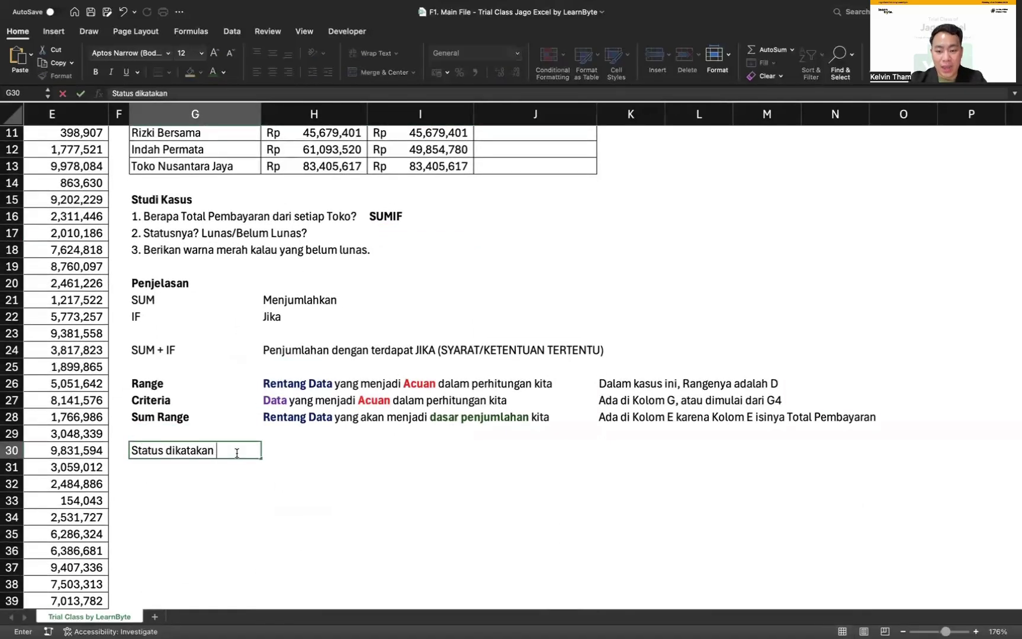
{"action": "type", "text": "LUNAS jika "}
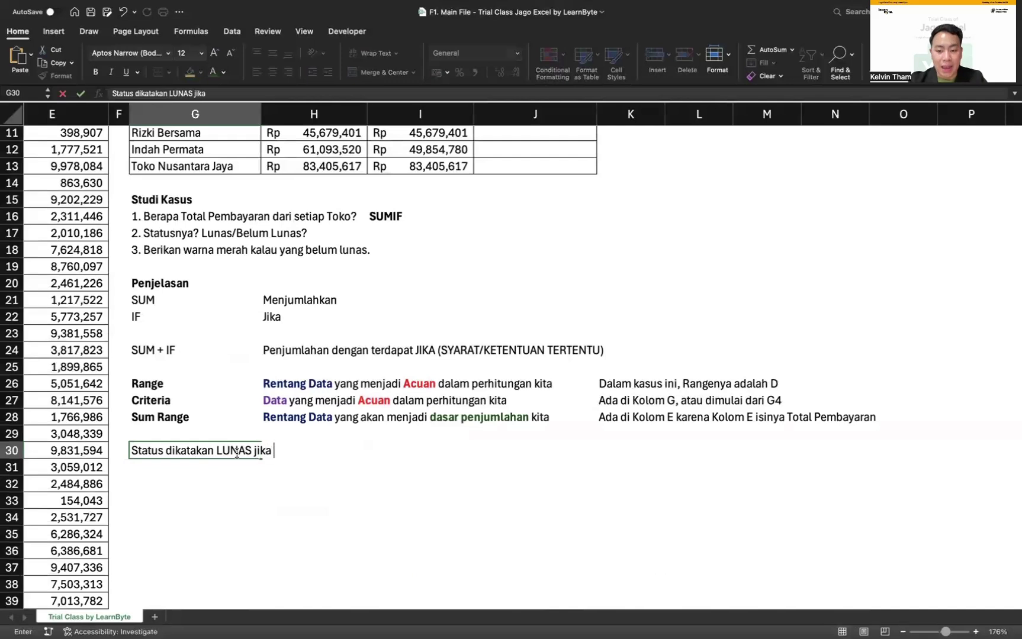
{"action": "type", "text": "Total Invo"}
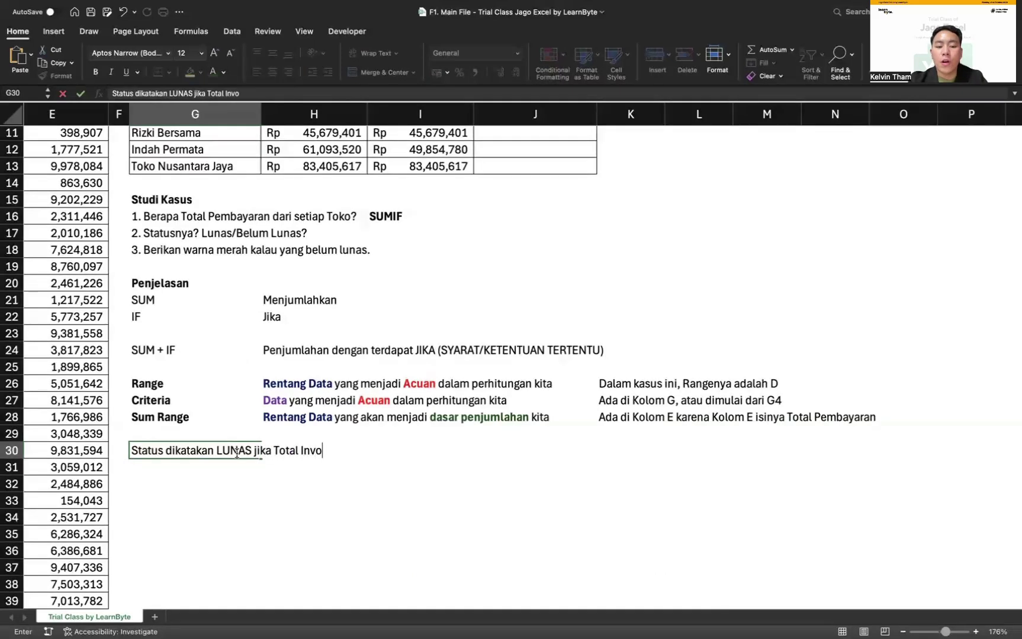
{"action": "type", "text": "ice = Total "}
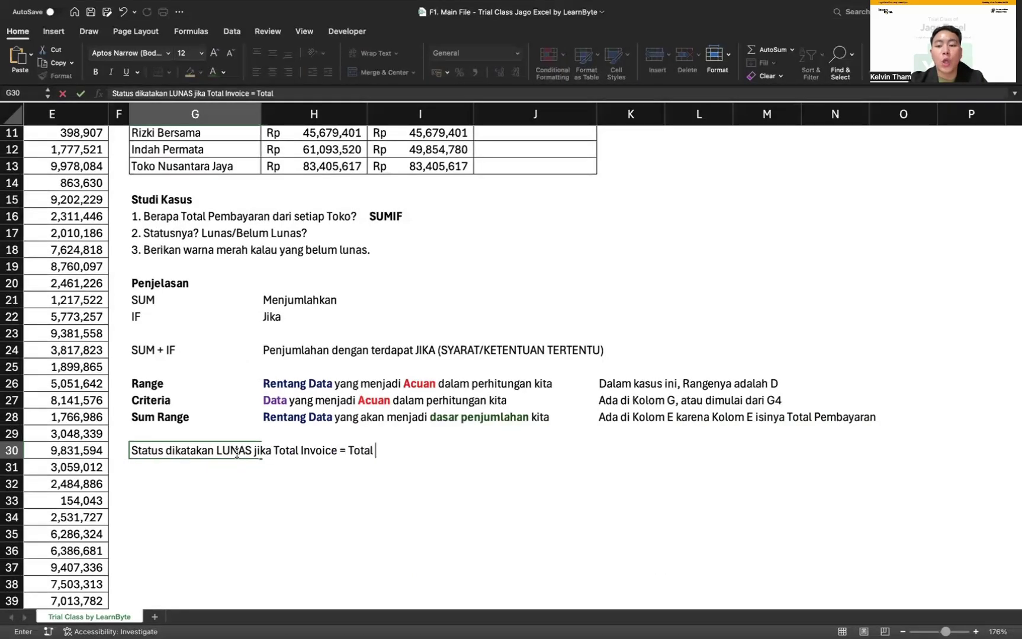
{"action": "type", "text": "Pembayaran"}
{"action": "key", "text": "Return"}
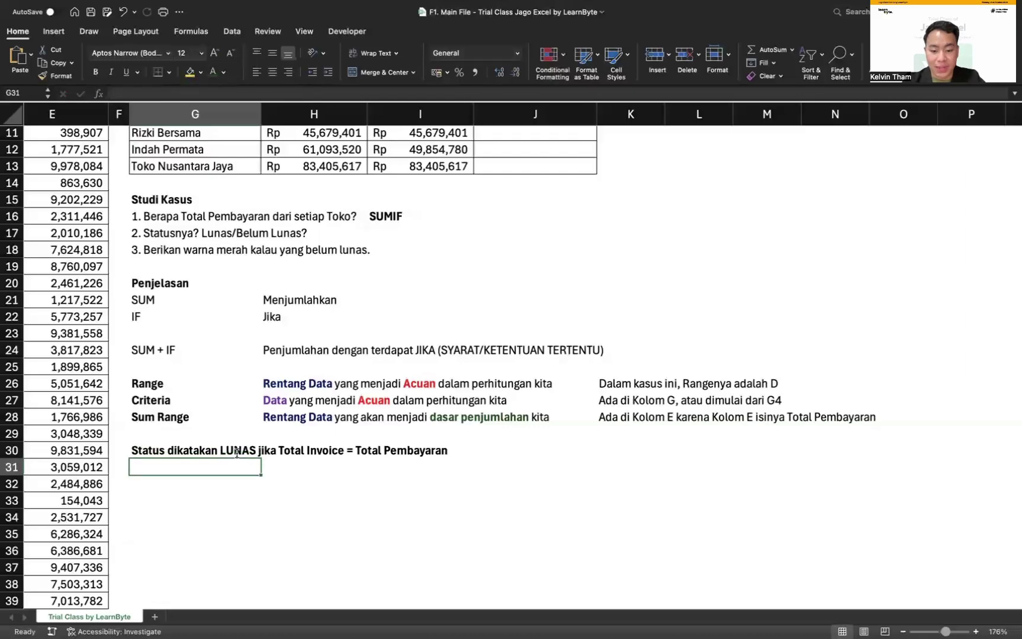
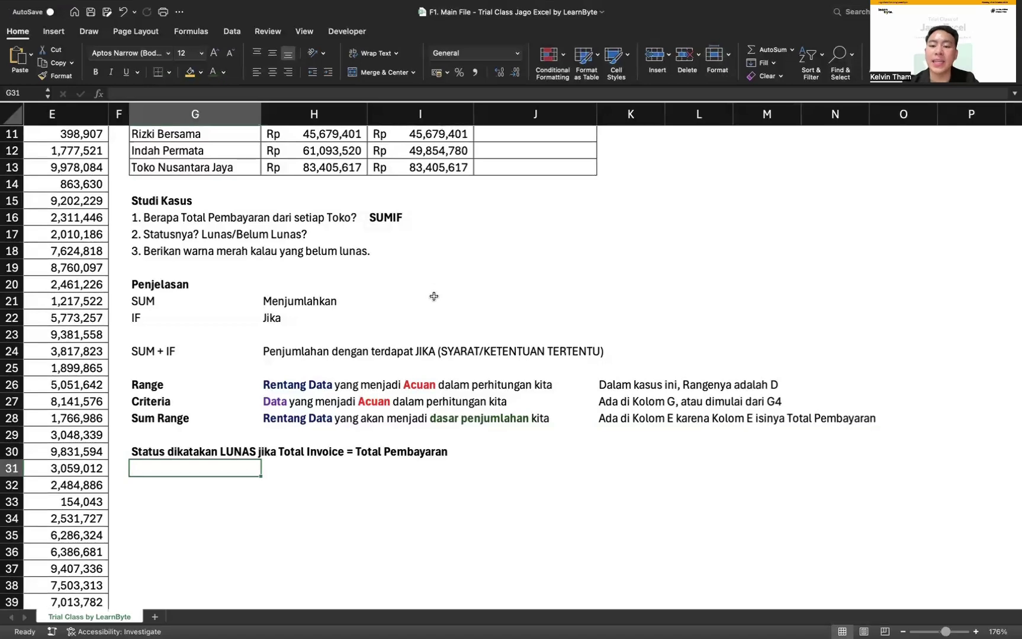
Check the arguments of the IF function by starting a formula in Status cell J4, and discard the formula.
{"action": "scroll", "coordinate": [435, 292], "scroll_direction": "up", "scroll_amount": 5}
{"action": "scroll", "coordinate": [464, 312], "scroll_direction": "up", "scroll_amount": 5}
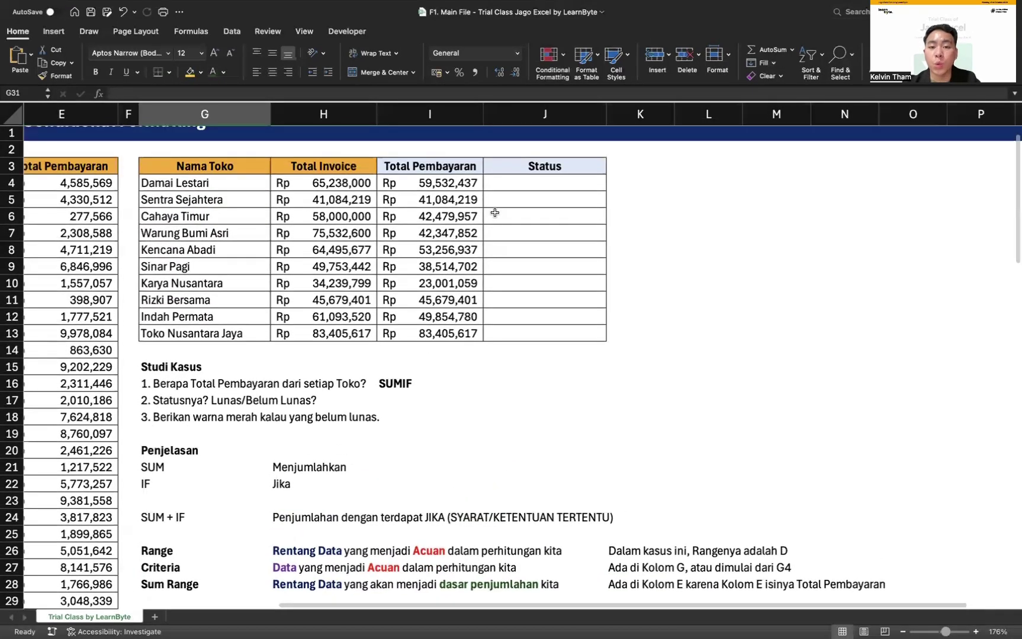
{"action": "left_click", "coordinate": [519, 184]}
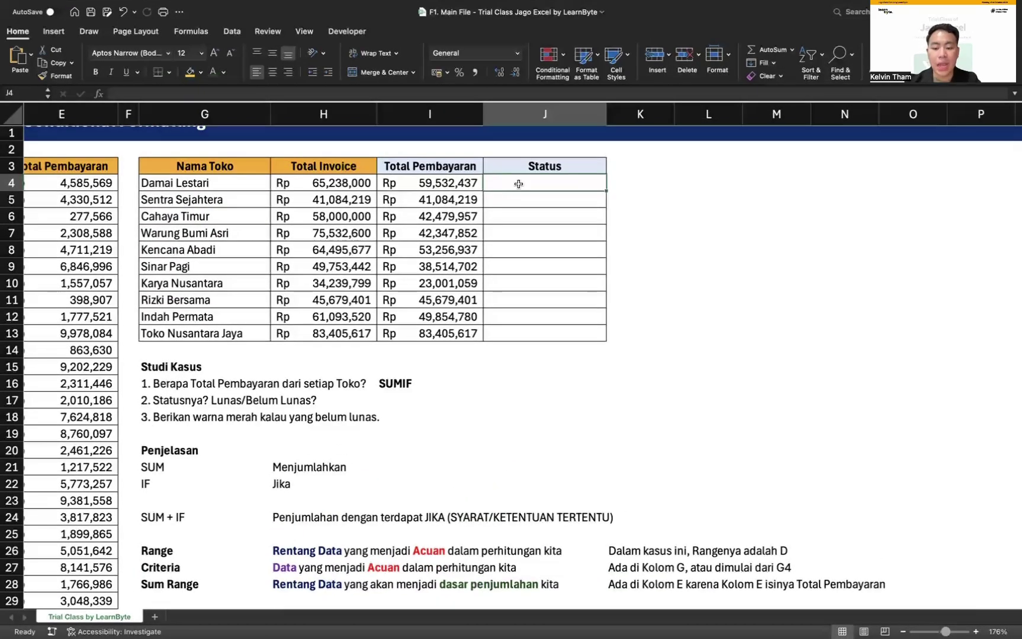
{"action": "type", "text": "=IF("}
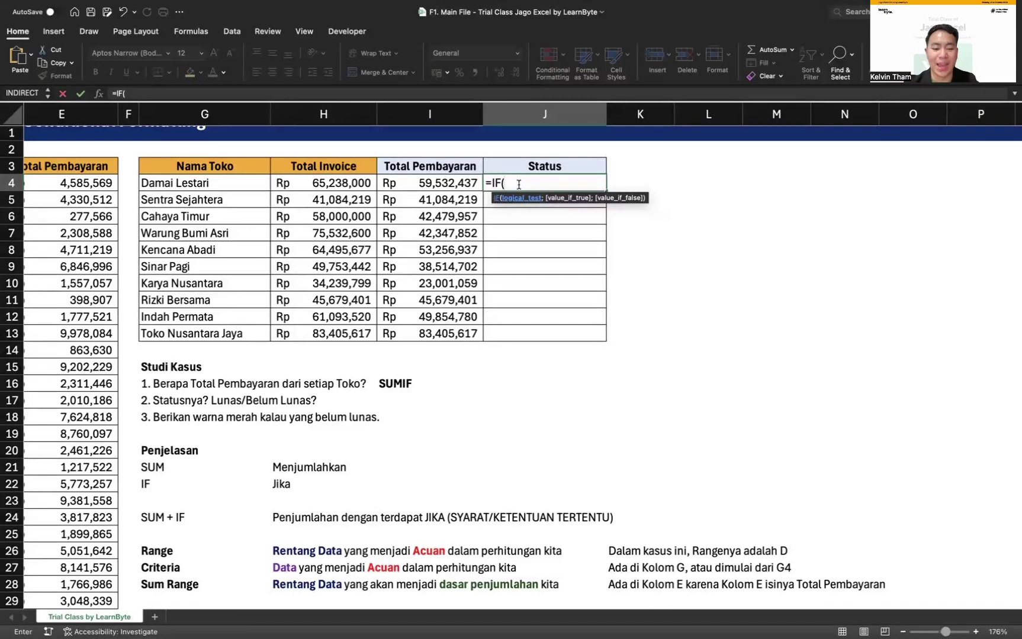
{"action": "key", "text": "Escape"}
Add the bold label "Logical Test" in G32 with the explanation "Otak/Penentu Keputusan" in H32.
{"action": "scroll", "coordinate": [519, 185], "scroll_direction": "down", "scroll_amount": 5}
{"action": "left_click", "coordinate": [178, 384]}
{"action": "left_click", "coordinate": [190, 418]}
{"action": "type", "text": "L"}
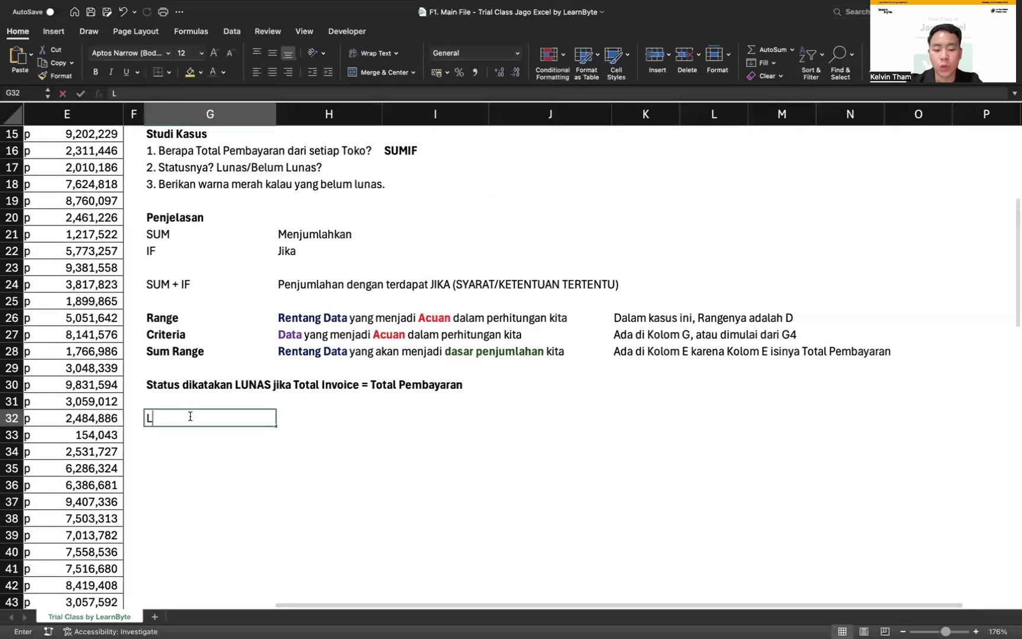
{"action": "type", "text": "ogical Test"}
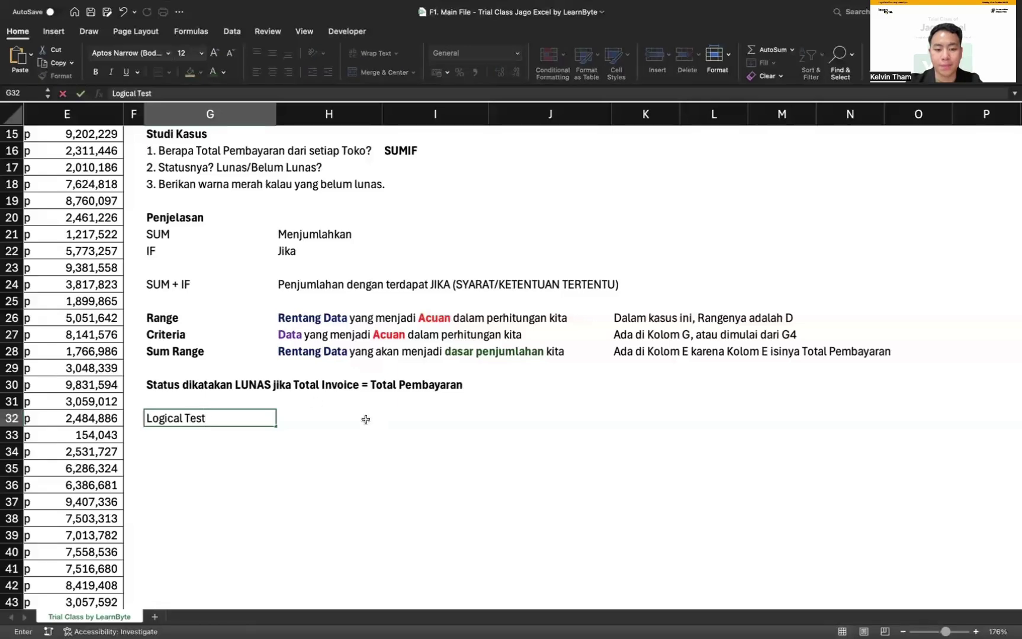
{"action": "left_click", "coordinate": [365, 419]}
{"action": "type", "text": "Ota"}
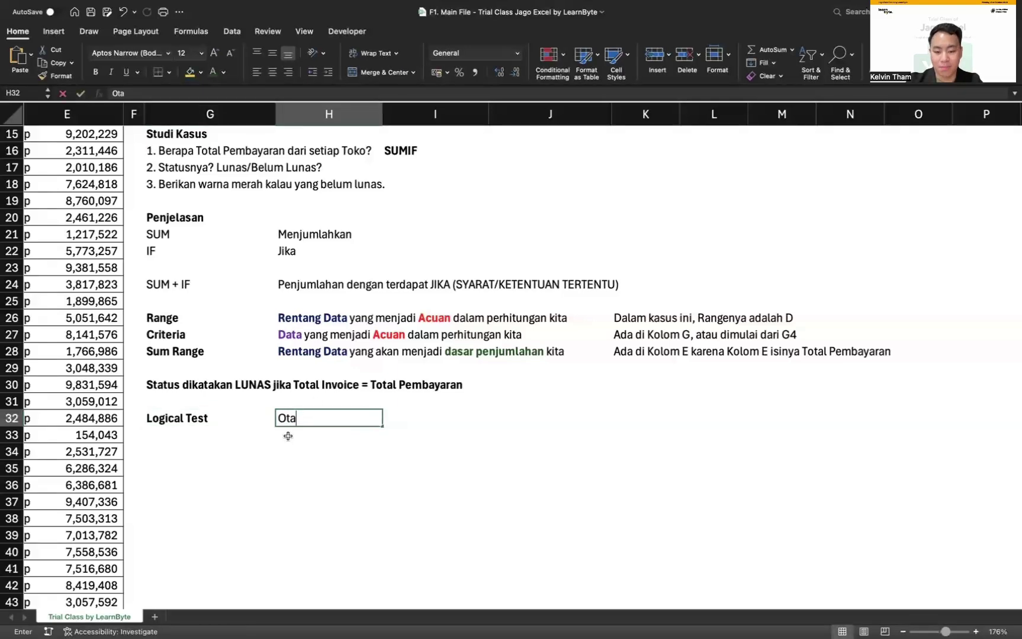
{"action": "type", "text": "k/Penentu"}
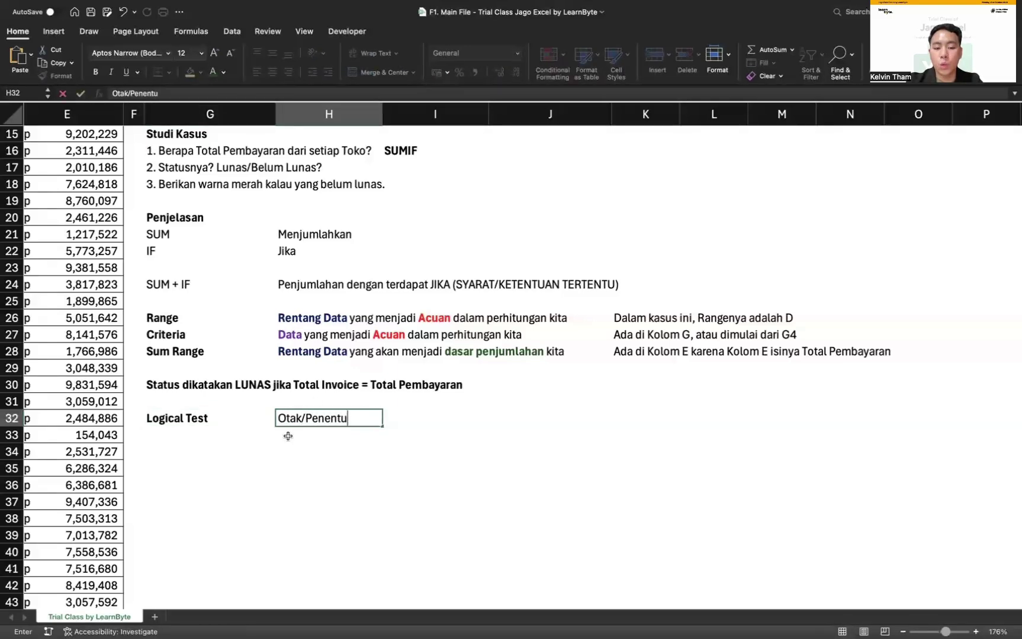
{"action": "type", "text": " Keputusan"}
{"action": "left_click", "coordinate": [288, 436]}
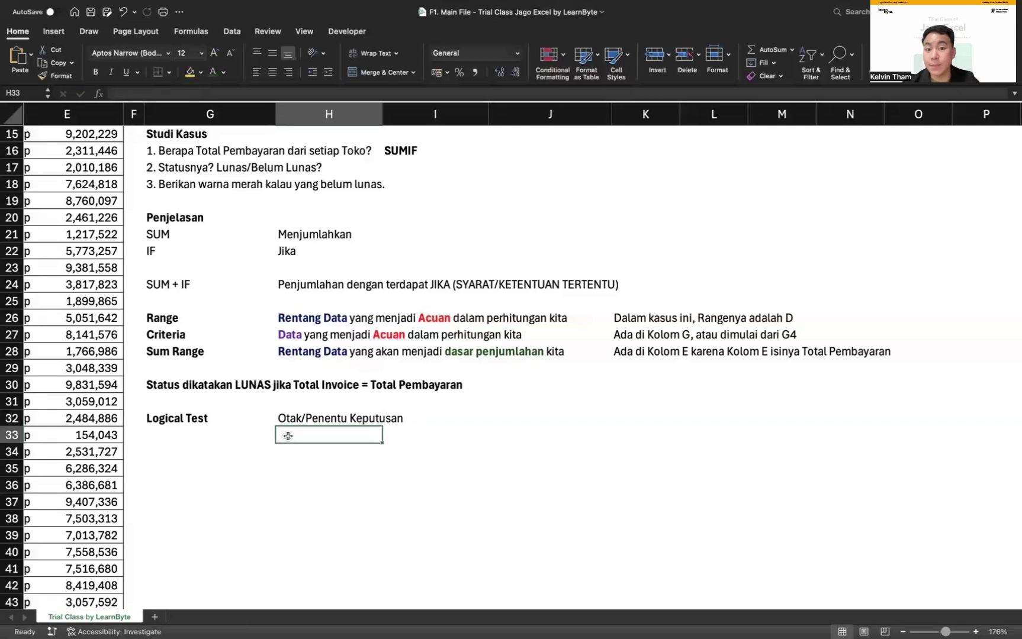
Add the label "Value if True" in G33 with the explanation "Pernyataan jika benar/tercapai" in H33.
{"action": "left_click", "coordinate": [257, 435]}
{"action": "type", "text": "V"}
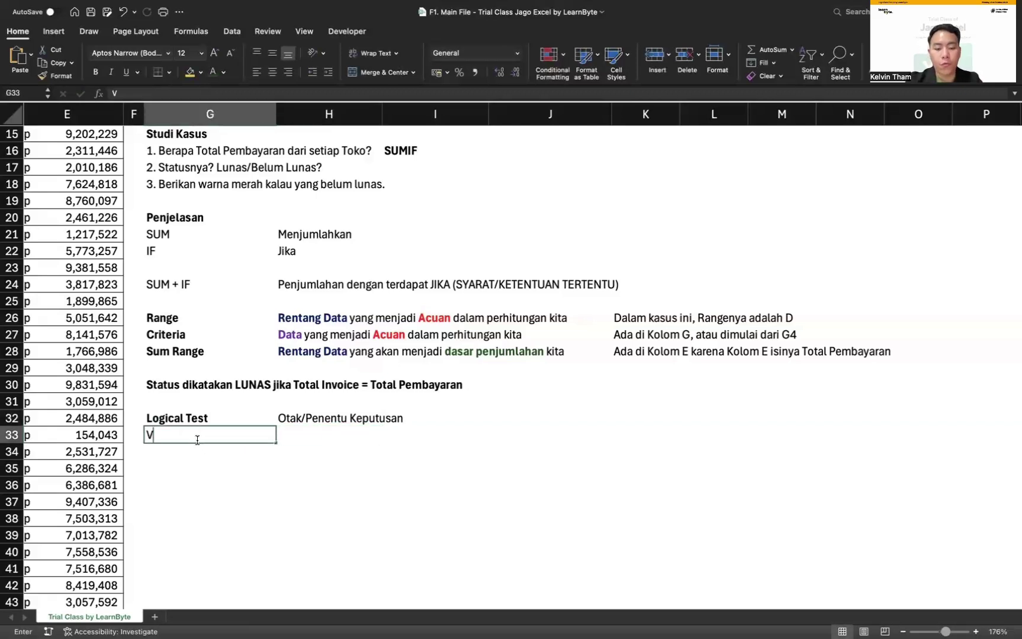
{"action": "type", "text": "alue if True"}
{"action": "key", "text": "Tab"}
{"action": "type", "text": "Pe"}
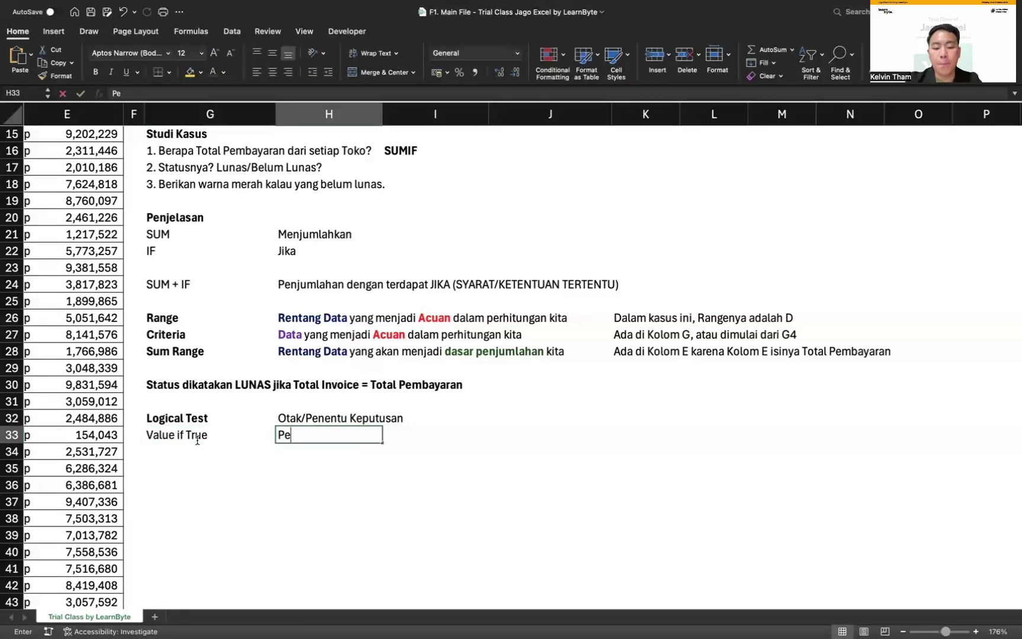
{"action": "type", "text": "rnyataan jika benar/"}
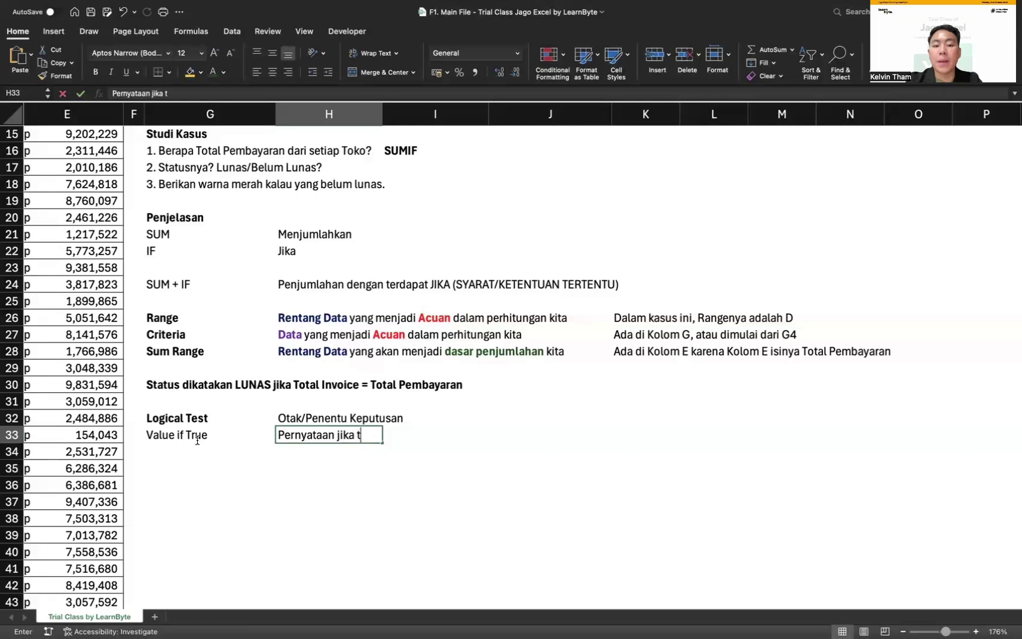
{"action": "type", "text": "tercapai"}
{"action": "key", "text": "Return"}
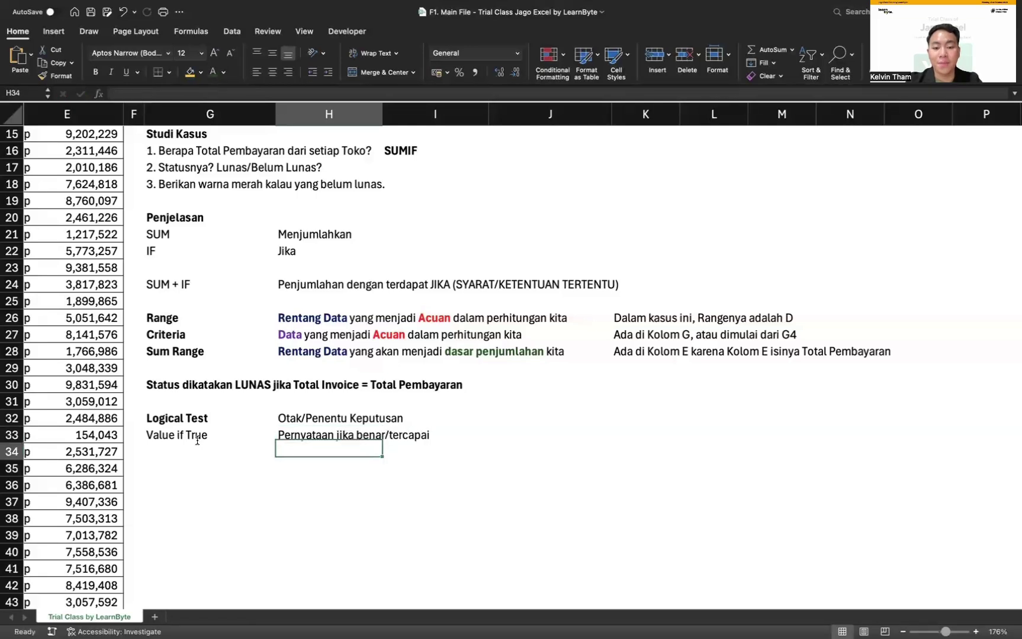
Add the bold label "Value if False" in G34 and copy the explanation from H33 into H34.
{"action": "left_click", "coordinate": [184, 450]}
{"action": "type", "text": "Value if False"}
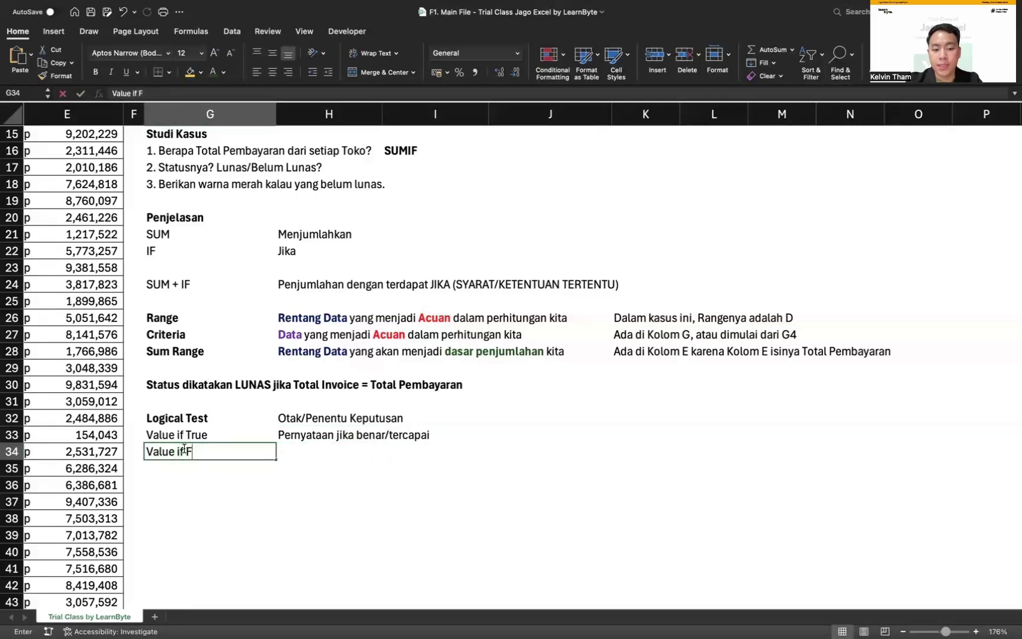
{"action": "left_click", "coordinate": [304, 433]}
{"action": "key", "text": "super+c"}
{"action": "left_click", "coordinate": [314, 450]}
{"action": "key", "text": "super+v"}
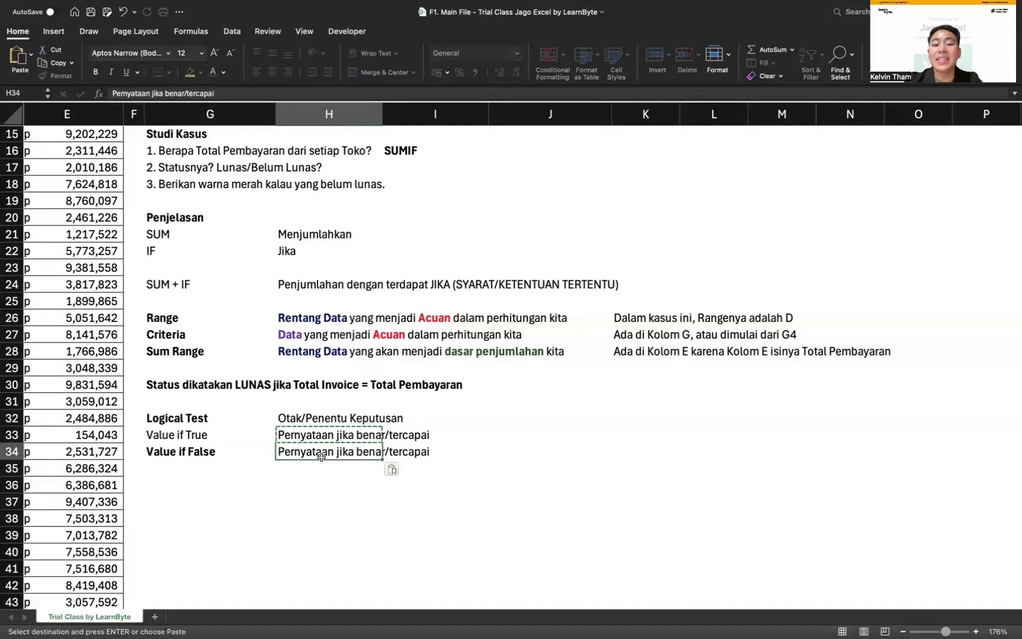
Reword the copied explanation in H34 to "Pernyataan jika salah/belum tercapai".
{"action": "double_click", "coordinate": [321, 454]}
{"action": "double_click", "coordinate": [358, 454]}
{"action": "type", "text": "salah"}
{"action": "left_click", "coordinate": [387, 451]}
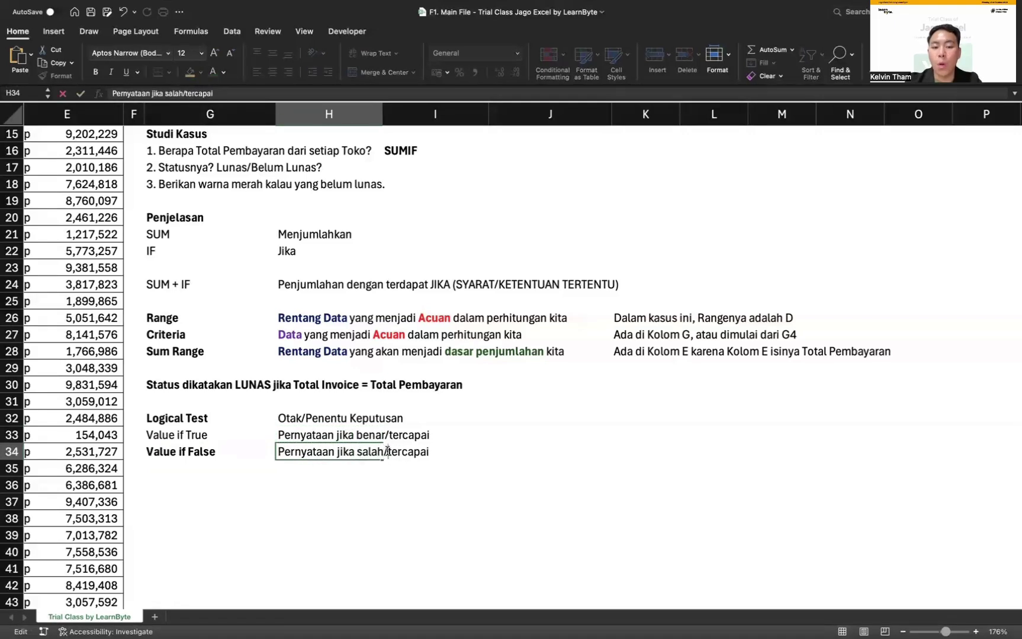
{"action": "type", "text": "belum"}
{"action": "left_click", "coordinate": [389, 452]}
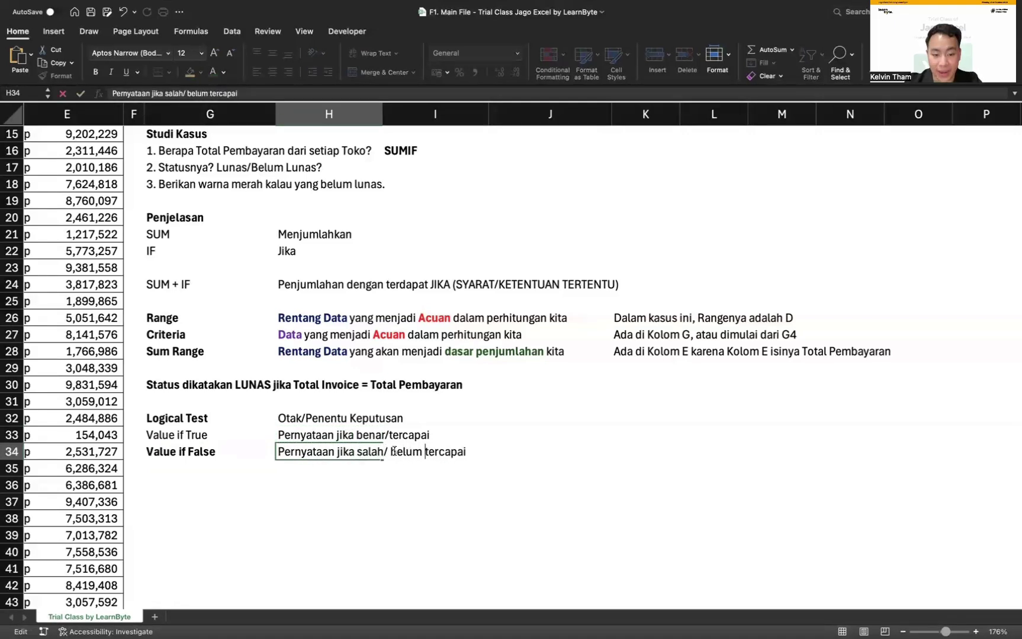
{"action": "key", "text": "BackSpace"}
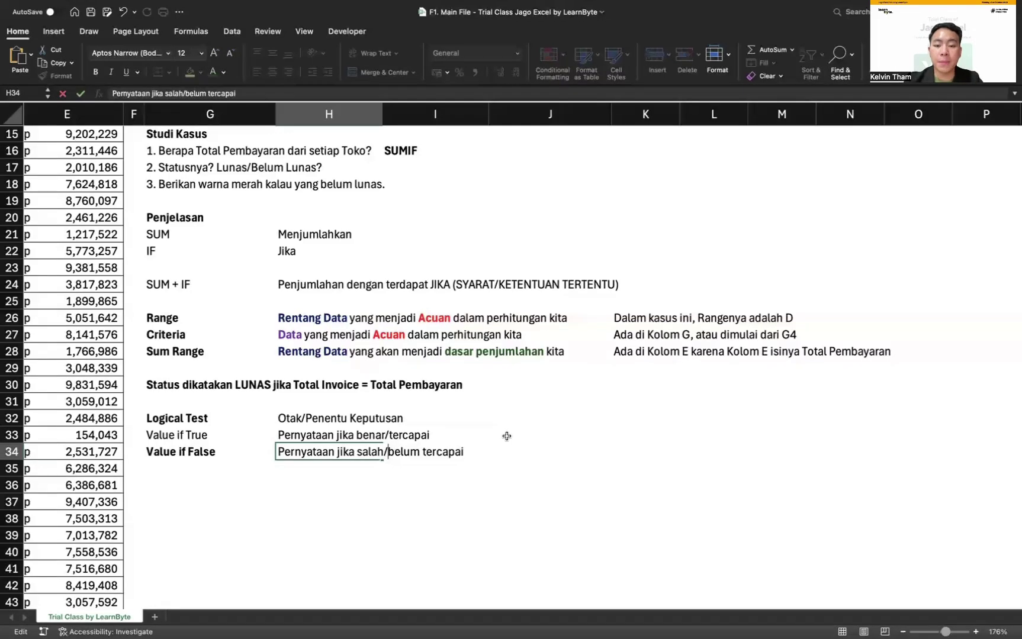
{"action": "key", "text": "Return"}
Make the "Value if True" label in G33 bold.
{"action": "left_click", "coordinate": [436, 451]}
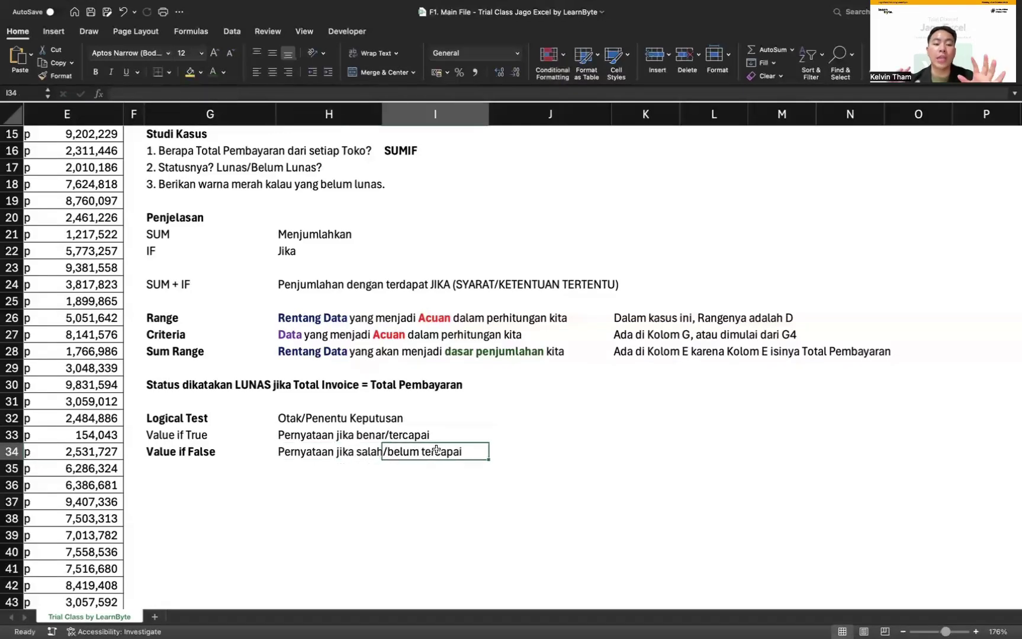
{"action": "left_click", "coordinate": [188, 437]}
{"action": "left_click", "coordinate": [439, 448]}
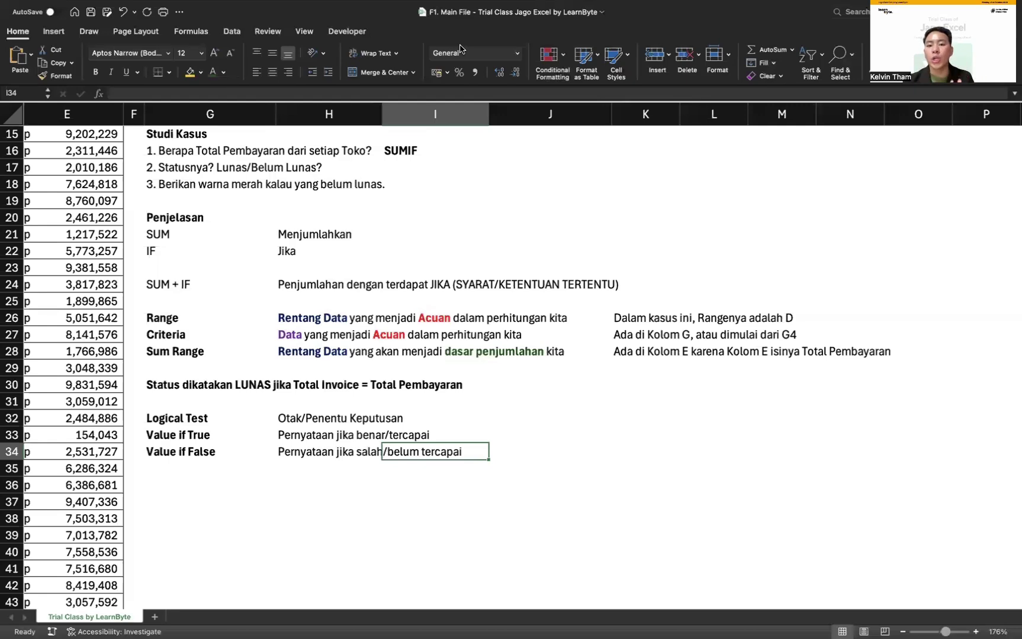
Check the first store's Total Invoice and Total Pembayaran cells, and note "H4 dan I4" in K32 beside the Logical Test explanation.
{"action": "scroll", "coordinate": [484, 157], "scroll_direction": "up", "scroll_amount": 5}
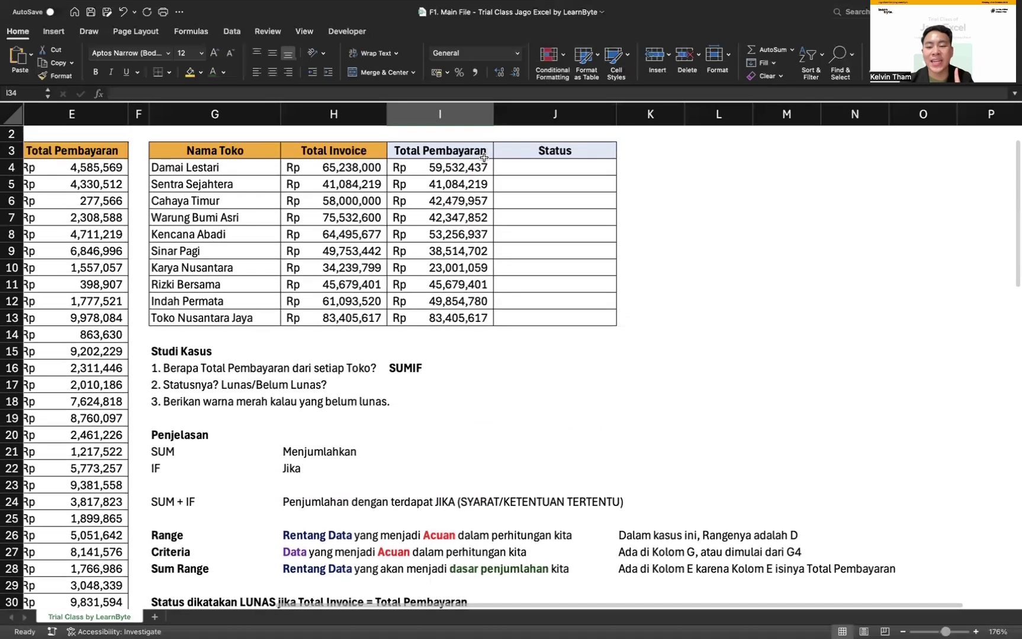
{"action": "scroll", "coordinate": [499, 255], "scroll_direction": "down", "scroll_amount": 4}
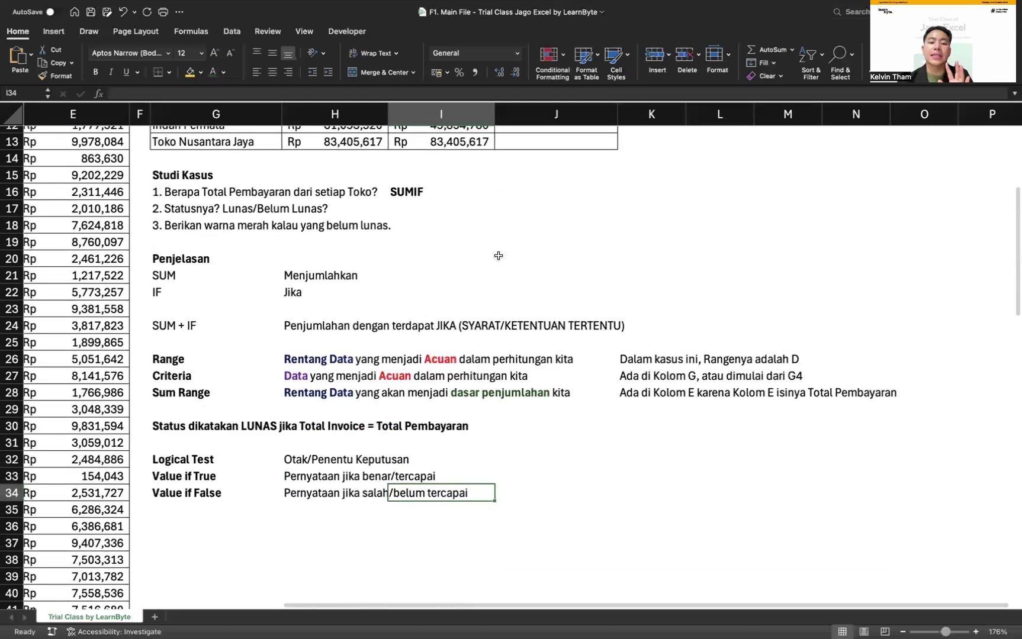
{"action": "scroll", "coordinate": [498, 256], "scroll_direction": "up", "scroll_amount": 4}
{"action": "left_click", "coordinate": [356, 161]}
{"action": "left_click", "coordinate": [429, 166]}
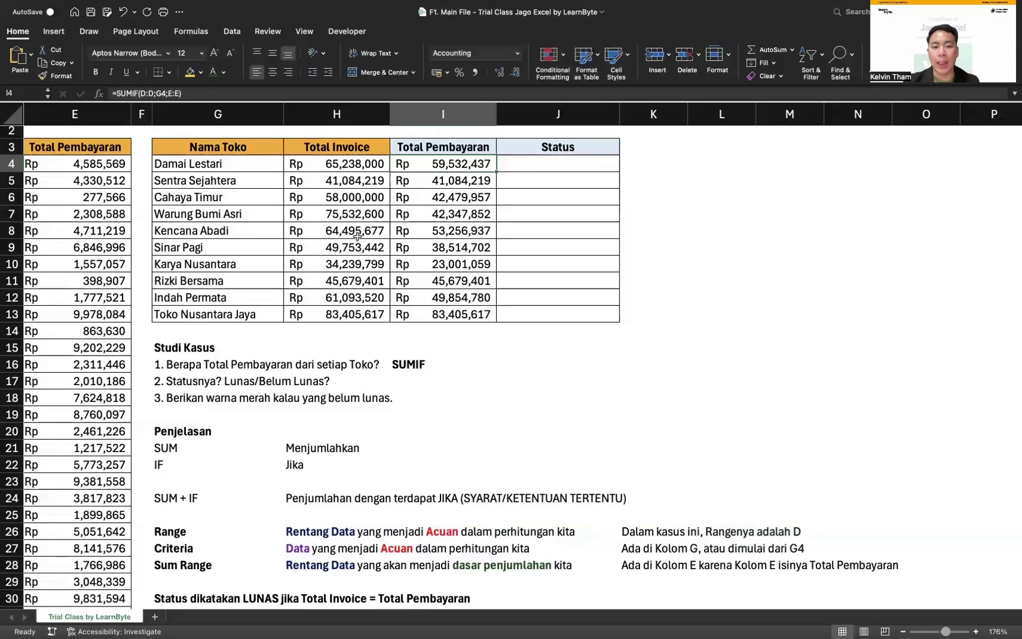
{"action": "scroll", "coordinate": [425, 372], "scroll_direction": "down", "scroll_amount": 6}
{"action": "left_click", "coordinate": [472, 366]}
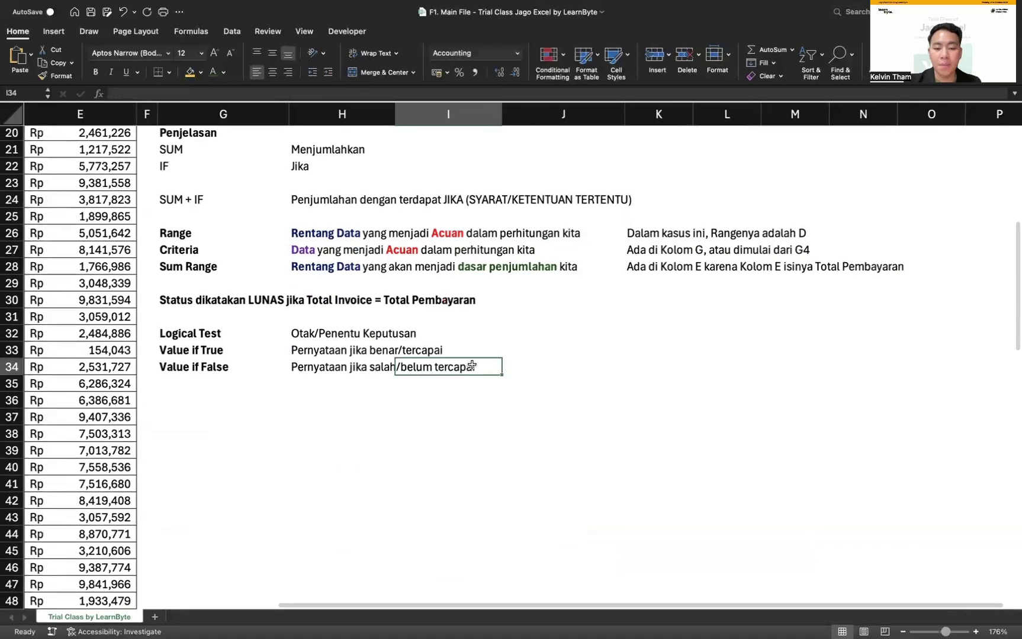
{"action": "double_click", "coordinate": [545, 331]}
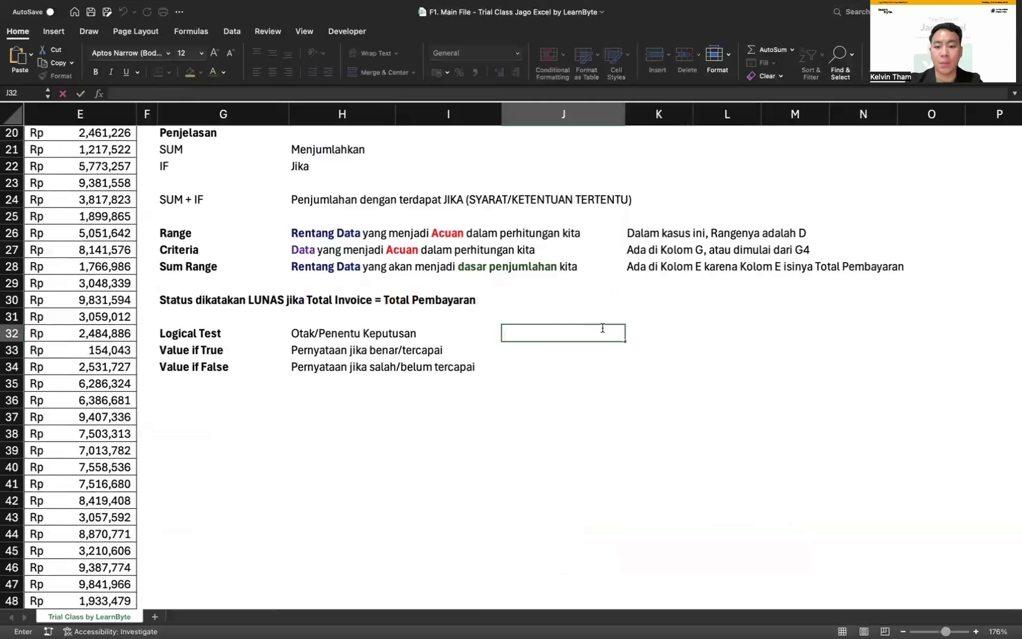
{"action": "left_click", "coordinate": [642, 330]}
{"action": "type", "text": "H4"}
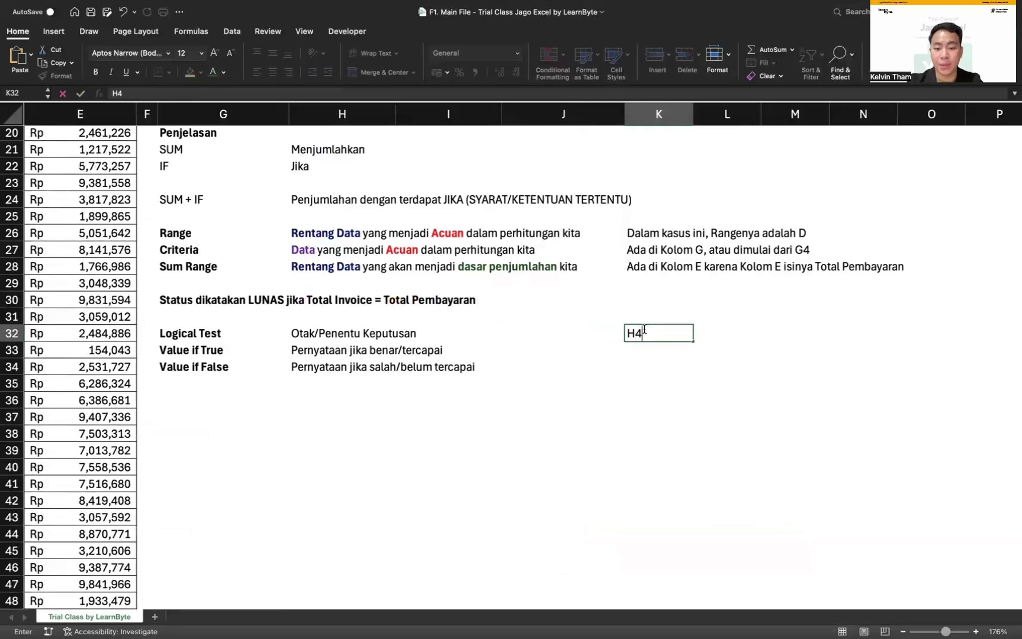
{"action": "type", "text": " dan I"}
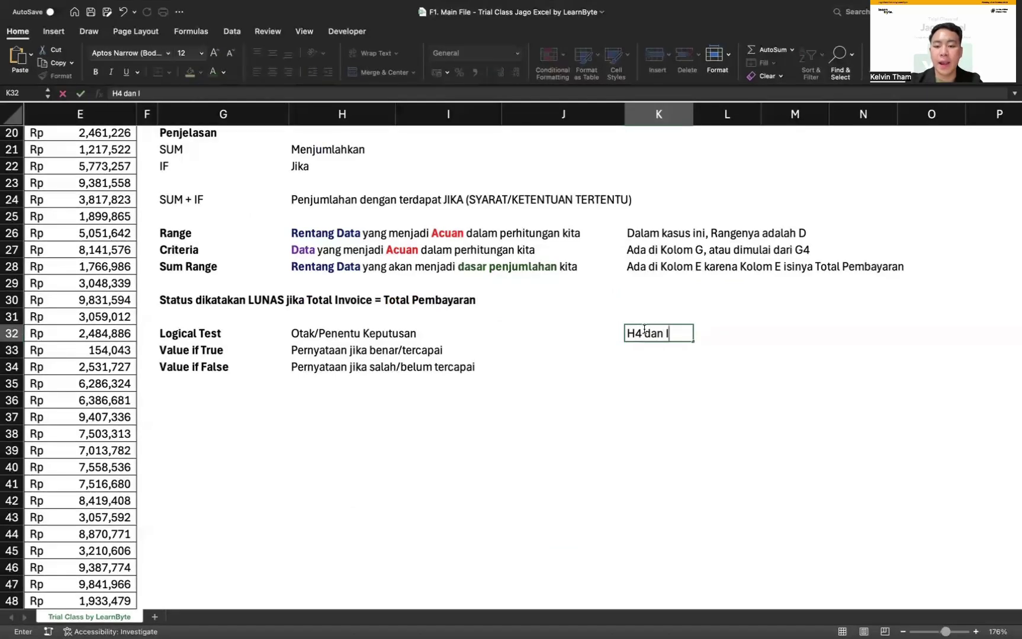
{"action": "type", "text": "4"}
{"action": "key", "text": "Return"}
{"action": "scroll", "coordinate": [519, 319], "scroll_direction": "up", "scroll_amount": 10}
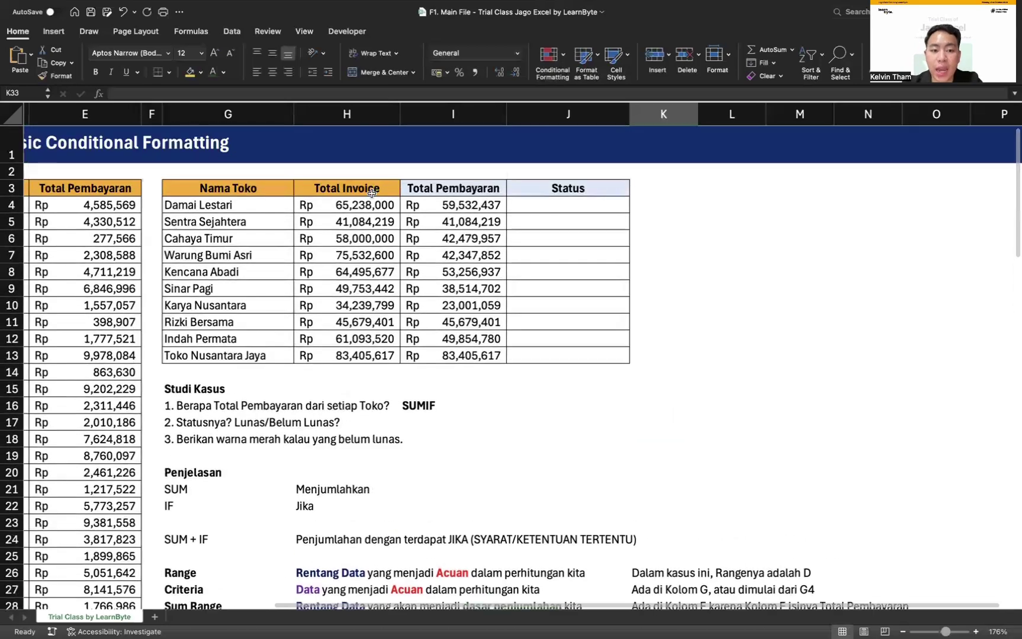
Compare the first store's Total Invoice in H4 with its Total Pembayaran in I4, alongside the Logical Test notes and the empty Status cell.
{"action": "left_click", "coordinate": [363, 205]}
{"action": "left_click", "coordinate": [460, 206], "text": "super"}
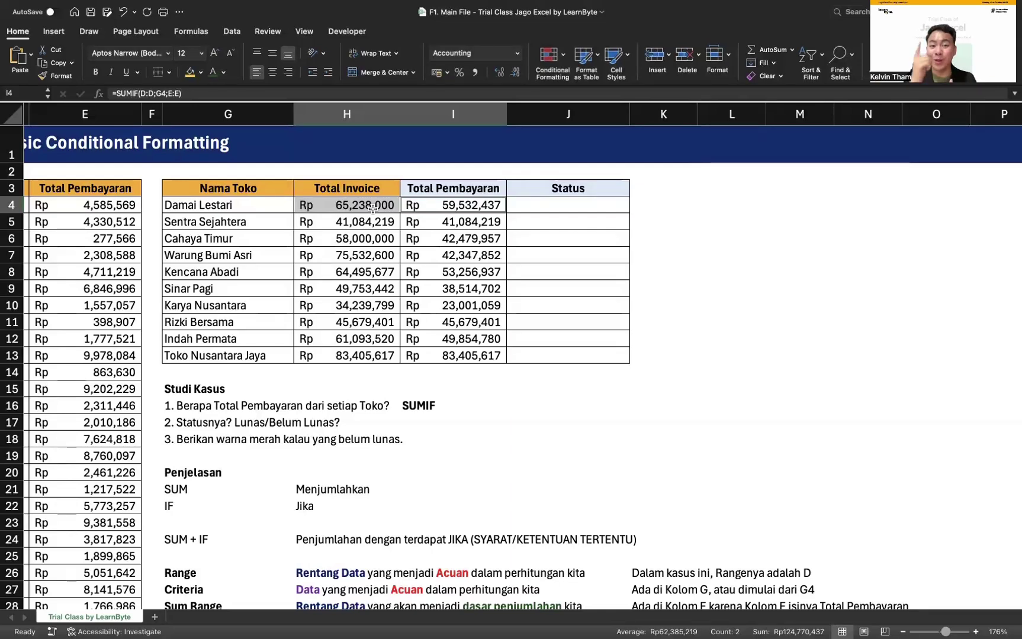
{"action": "scroll", "coordinate": [485, 481], "scroll_direction": "down", "scroll_amount": 10}
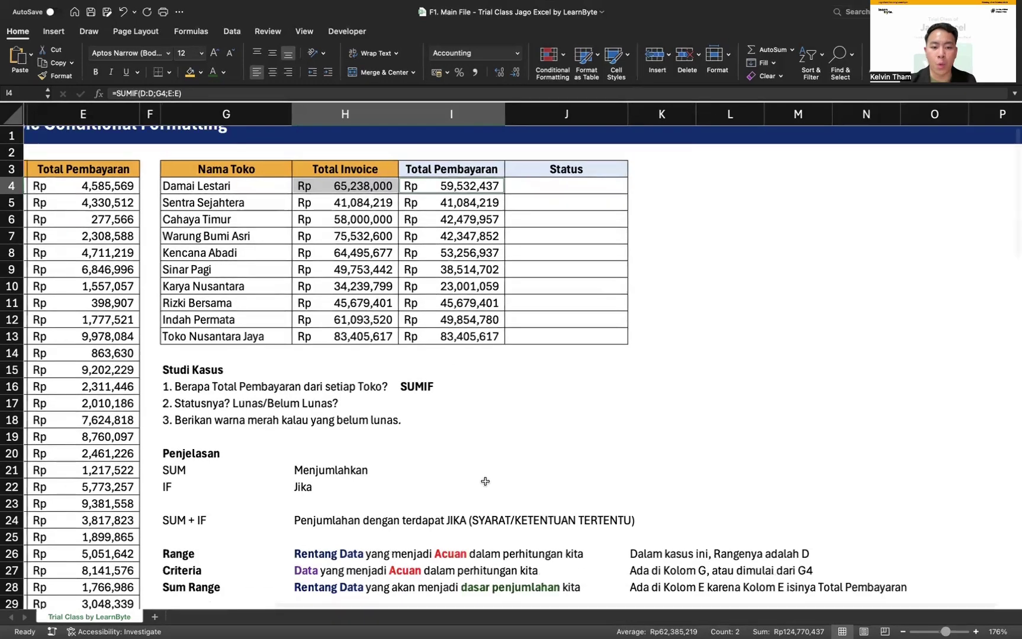
{"action": "scroll", "coordinate": [485, 481], "scroll_direction": "up", "scroll_amount": 6}
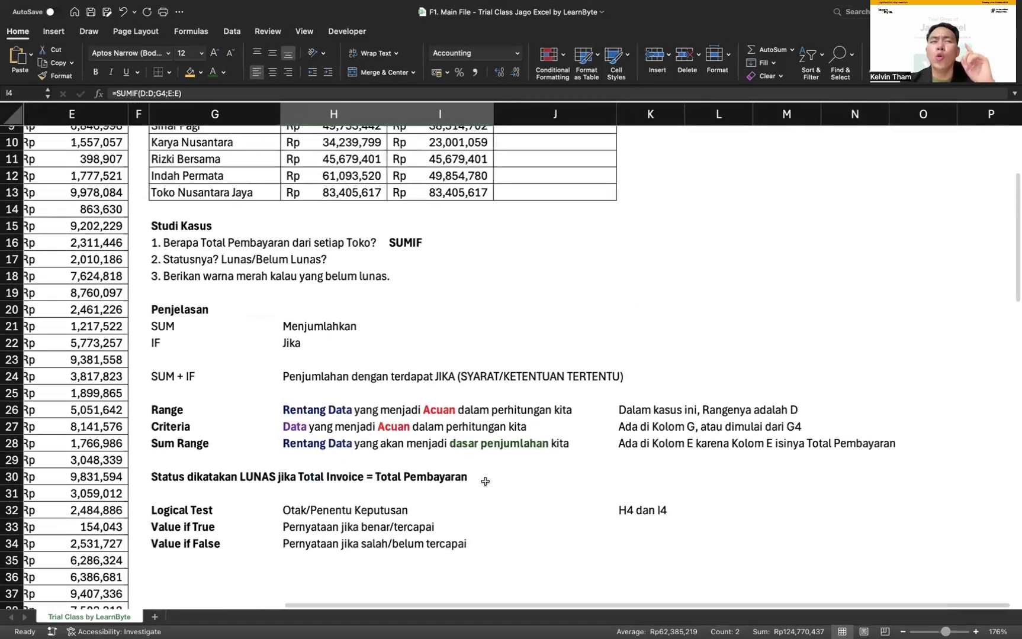
{"action": "scroll", "coordinate": [485, 482], "scroll_direction": "up", "scroll_amount": 4}
{"action": "left_click", "coordinate": [509, 168]}
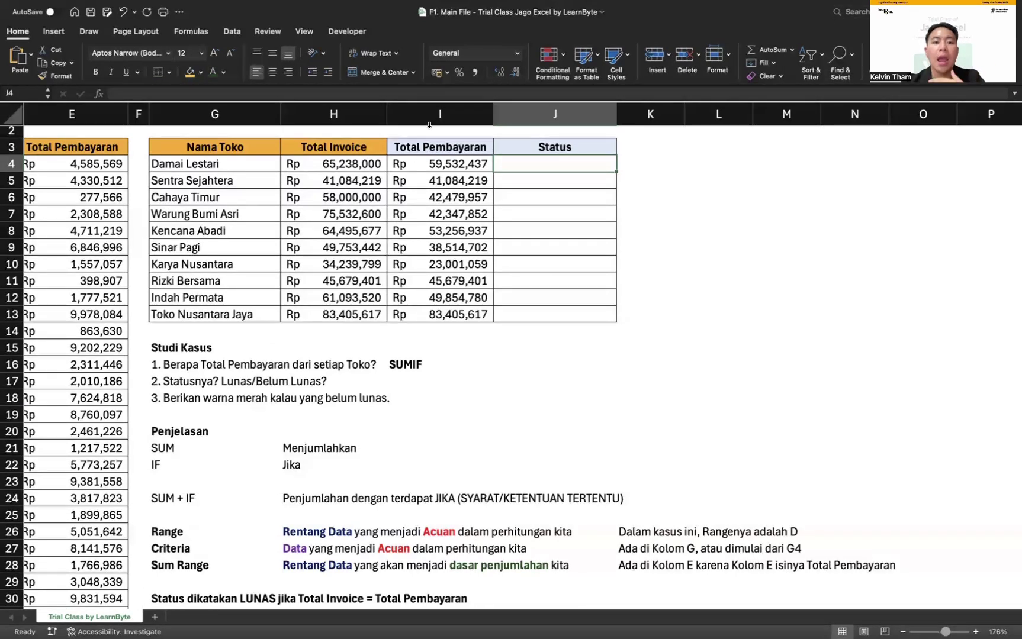
{"action": "left_click", "coordinate": [342, 167]}
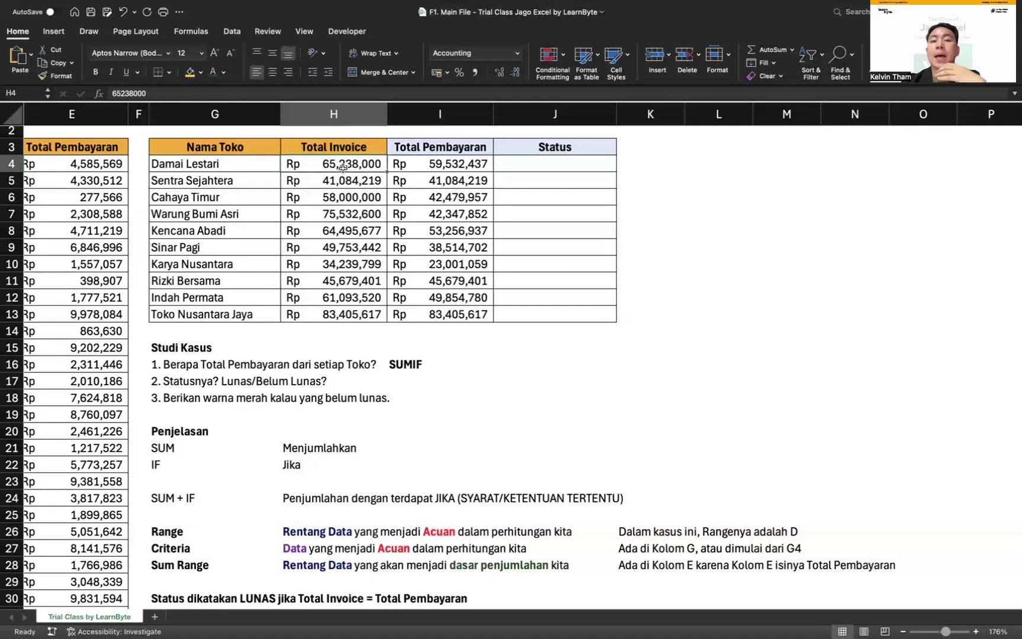
{"action": "left_click", "coordinate": [471, 169]}
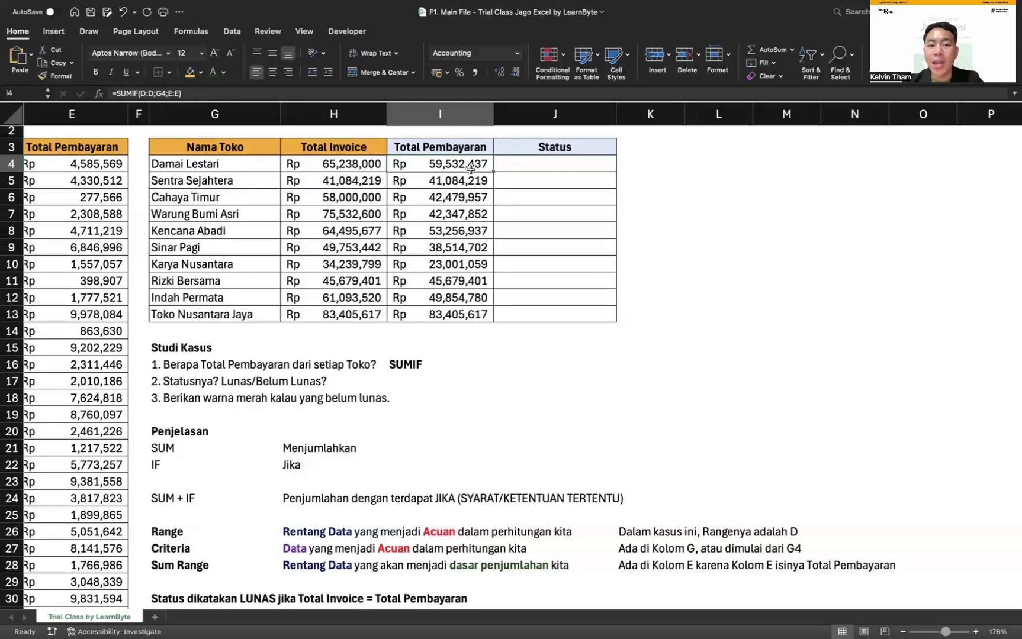
{"action": "left_click", "coordinate": [336, 165]}
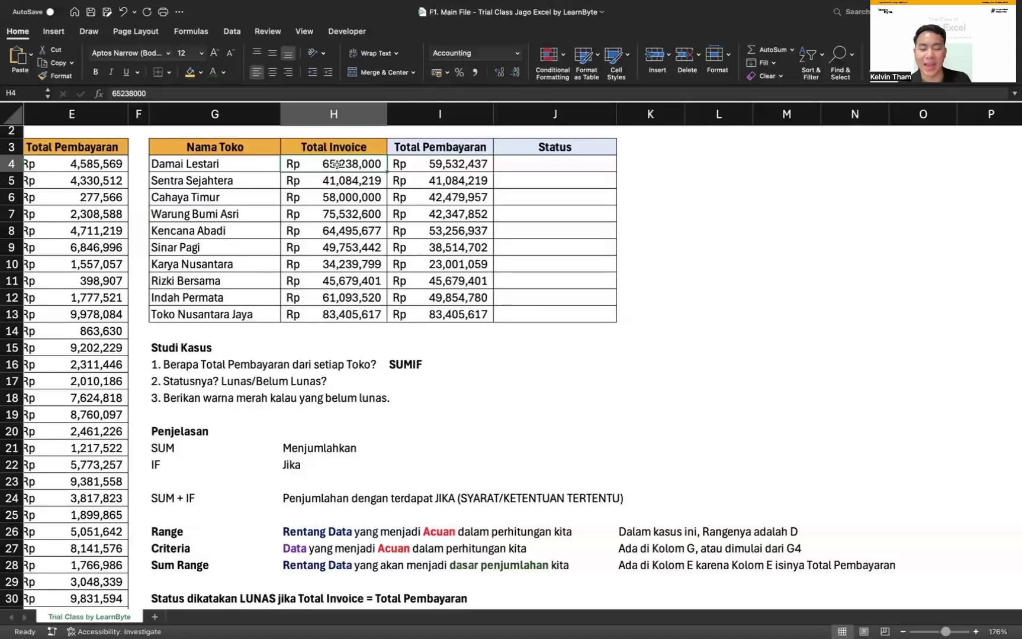
Extend the Logical Test note in K32 to read "H4 dan I4, keduanya harus setara (=)".
{"action": "scroll", "coordinate": [410, 275], "scroll_direction": "down", "scroll_amount": 5}
{"action": "scroll", "coordinate": [595, 401], "scroll_direction": "right", "scroll_amount": 2}
{"action": "left_click", "coordinate": [594, 439]}
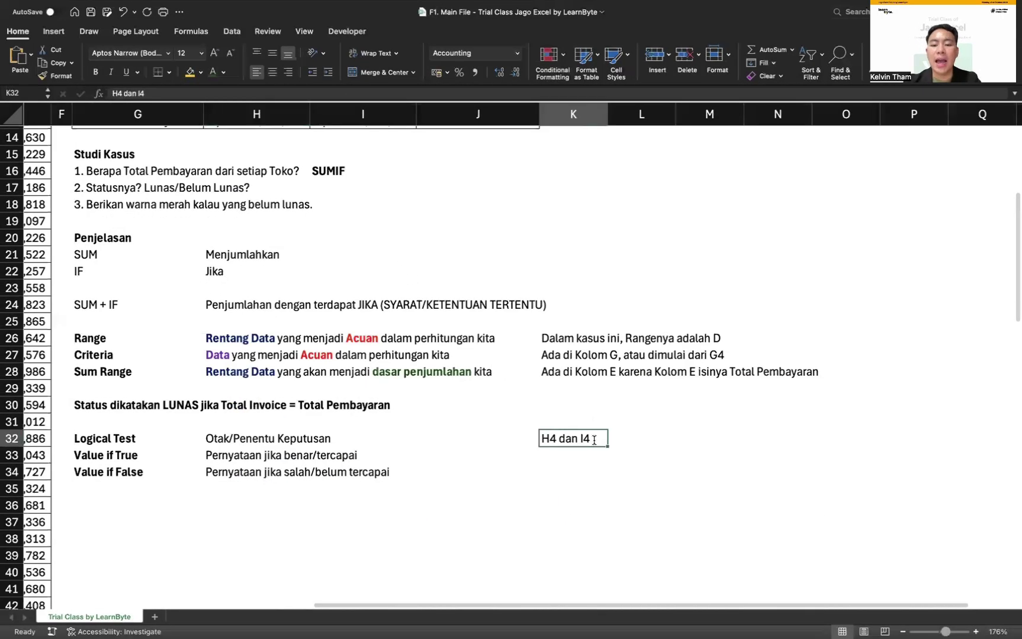
{"action": "double_click", "coordinate": [594, 440]}
{"action": "type", "text": ", "}
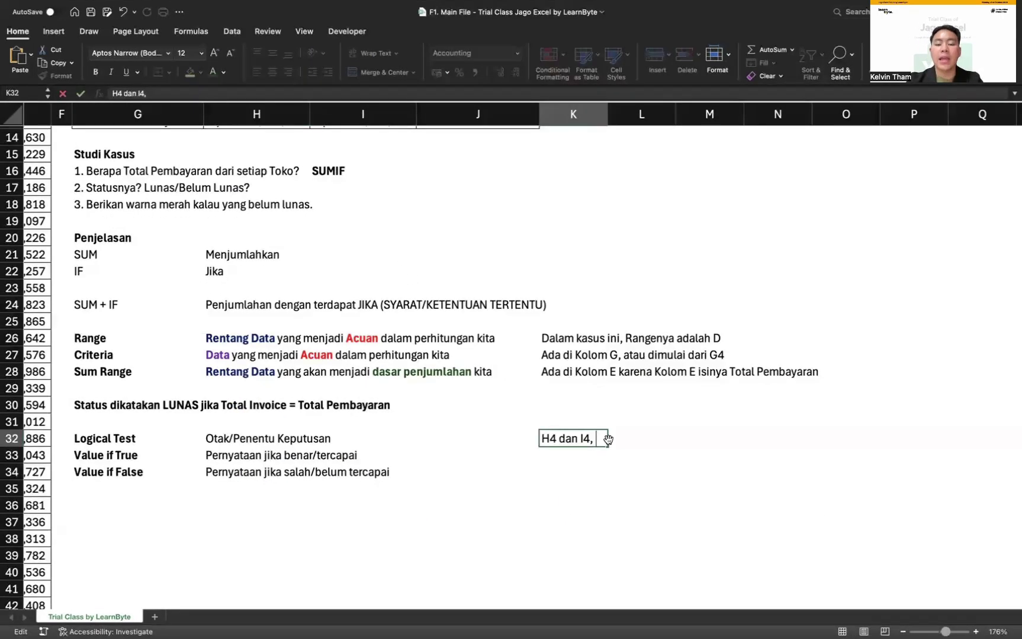
{"action": "type", "text": "keduanya haru"}
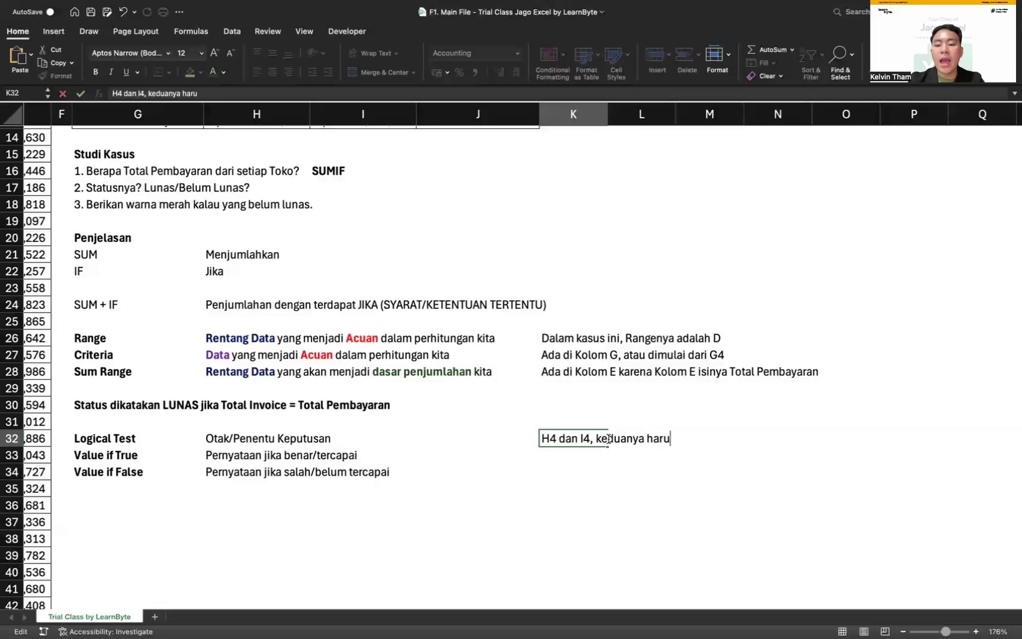
{"action": "type", "text": "s setara (-"}
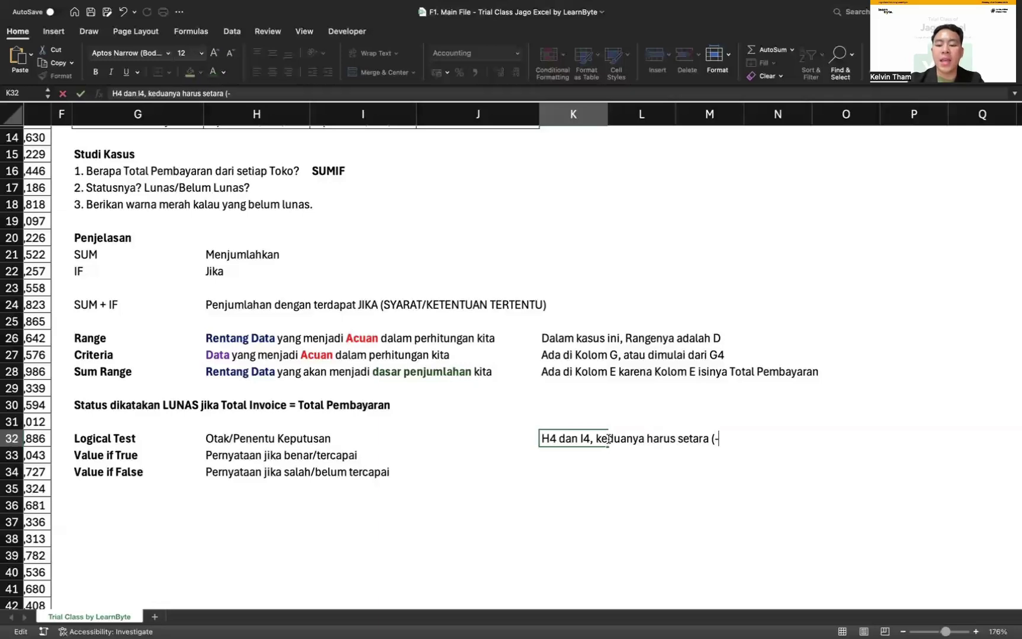
{"action": "key", "text": "BackSpace"}
{"action": "type", "text": "=)"}
{"action": "key", "text": "Return"}
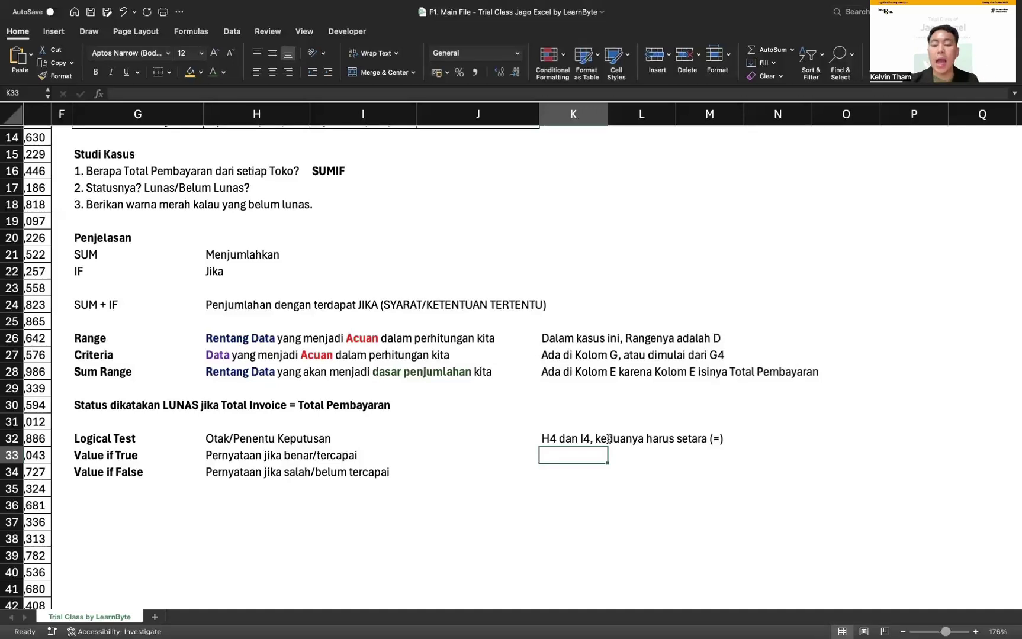
Enter "Lunas" in K33 for Value if True and "Belum Lunas" in K34 for Value if False.
{"action": "left_click", "coordinate": [567, 439]}
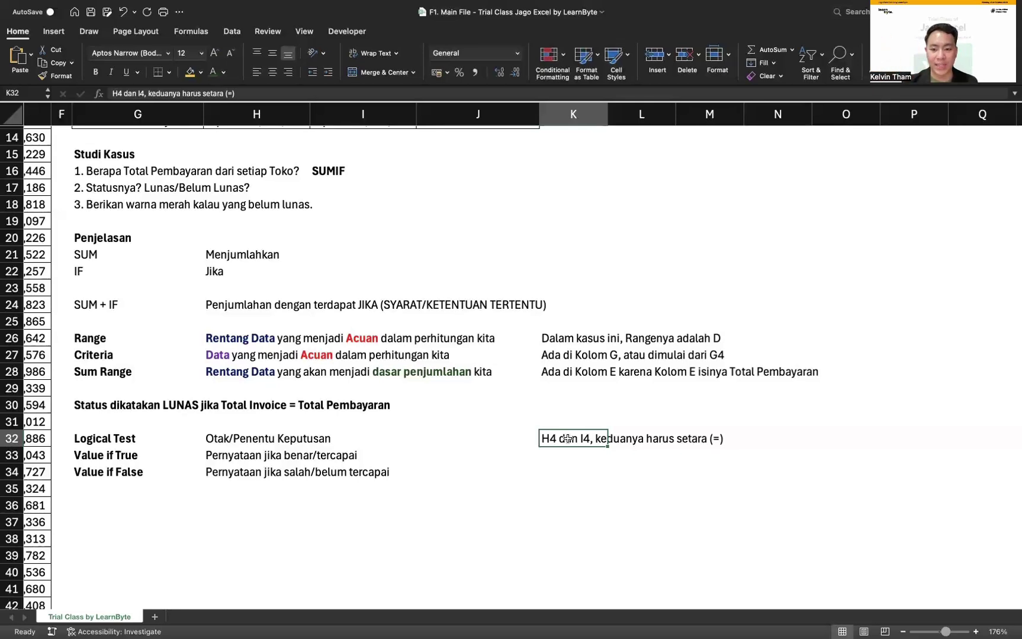
{"action": "left_click", "coordinate": [583, 459]}
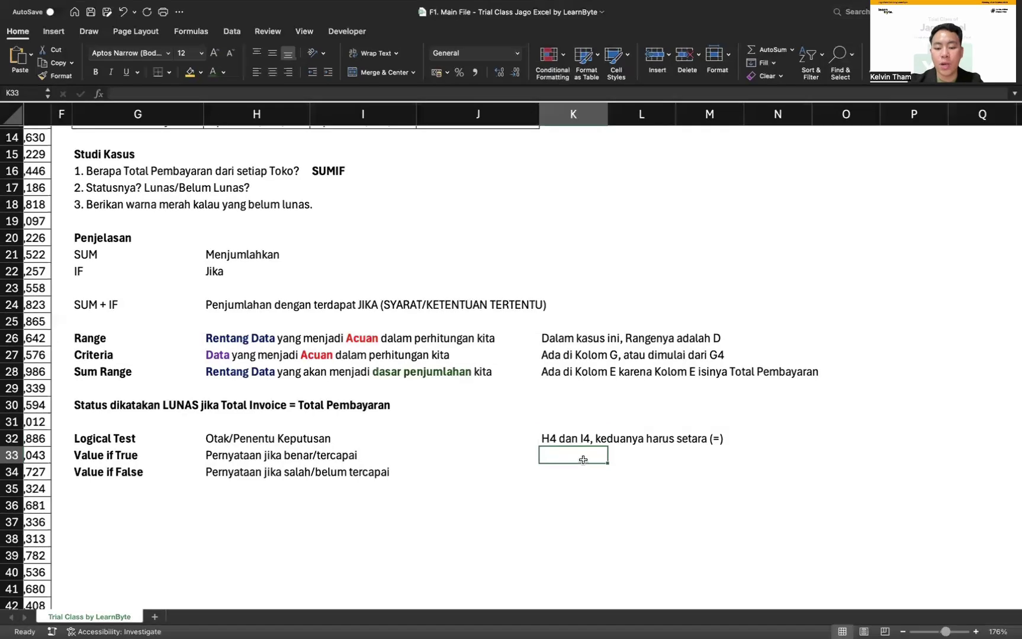
{"action": "type", "text": "Lunas"}
{"action": "key", "text": "Return"}
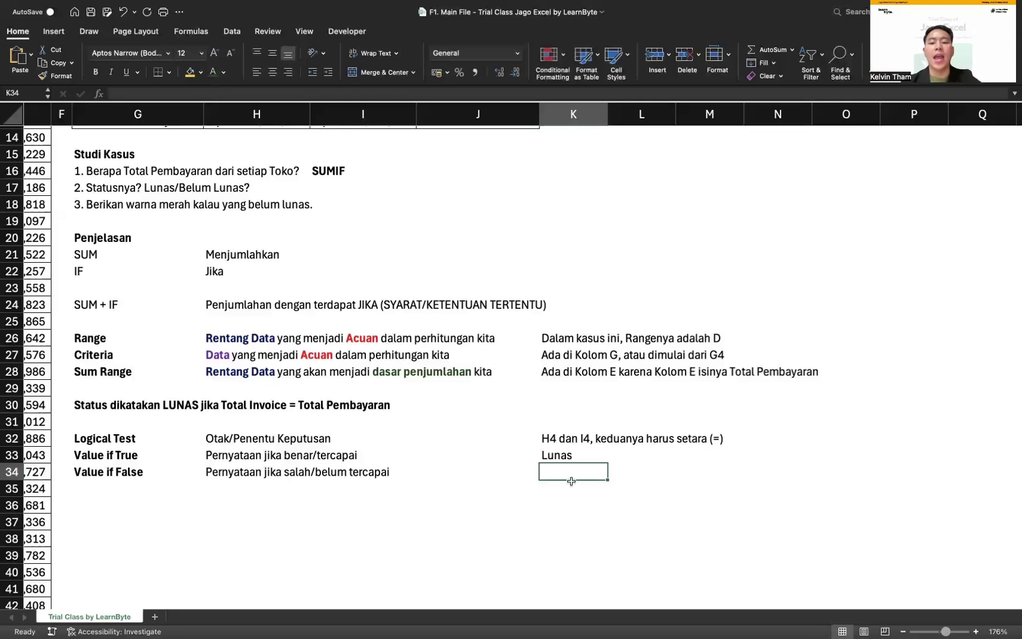
{"action": "type", "text": "Belum Lunas"}
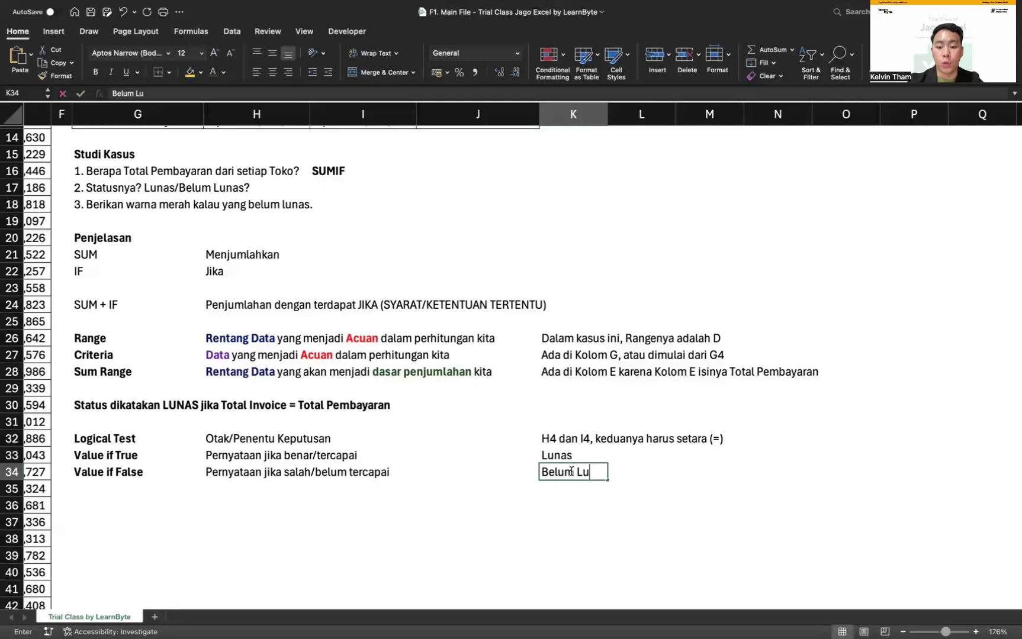
{"action": "key", "text": "Return"}
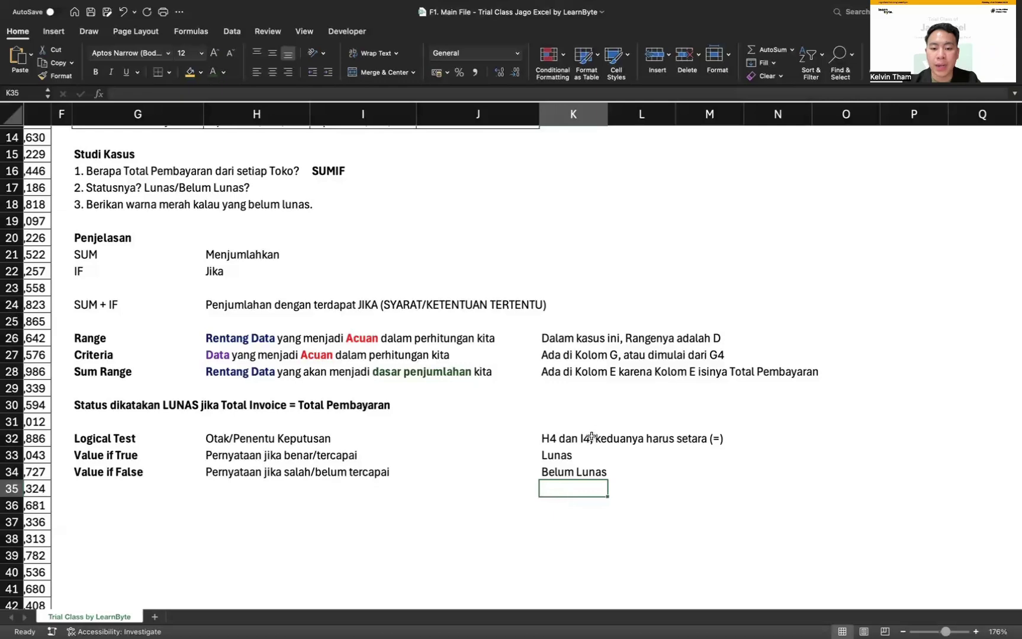
Begin an IF formula in the first store's Status cell J4 with the logical test H4=I4.
{"action": "scroll", "coordinate": [589, 434], "scroll_direction": "up", "scroll_amount": 5}
{"action": "scroll", "coordinate": [524, 251], "scroll_direction": "up", "scroll_amount": 1}
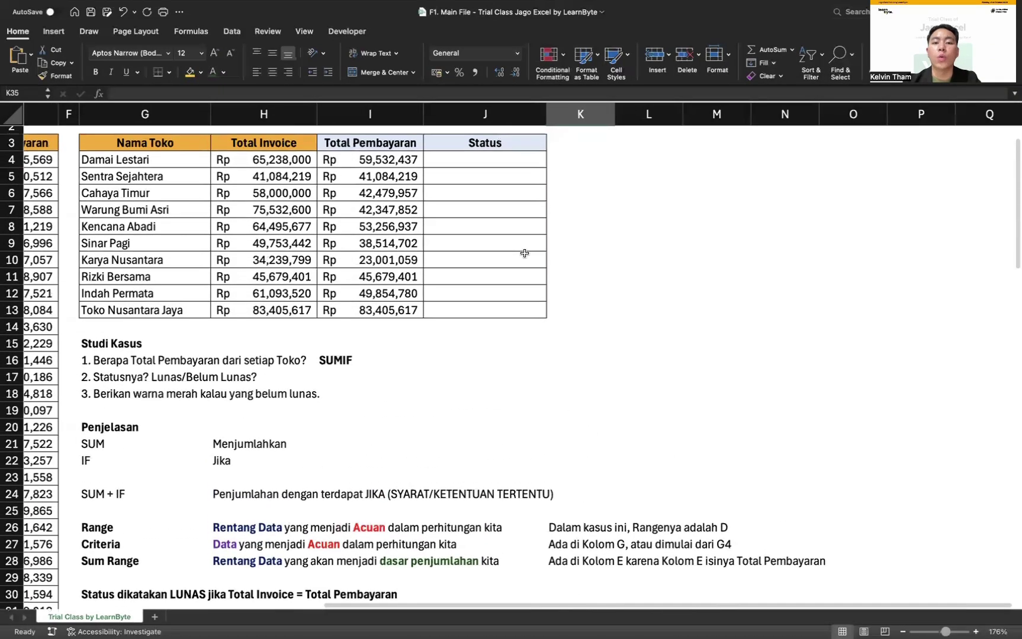
{"action": "left_click", "coordinate": [482, 166]}
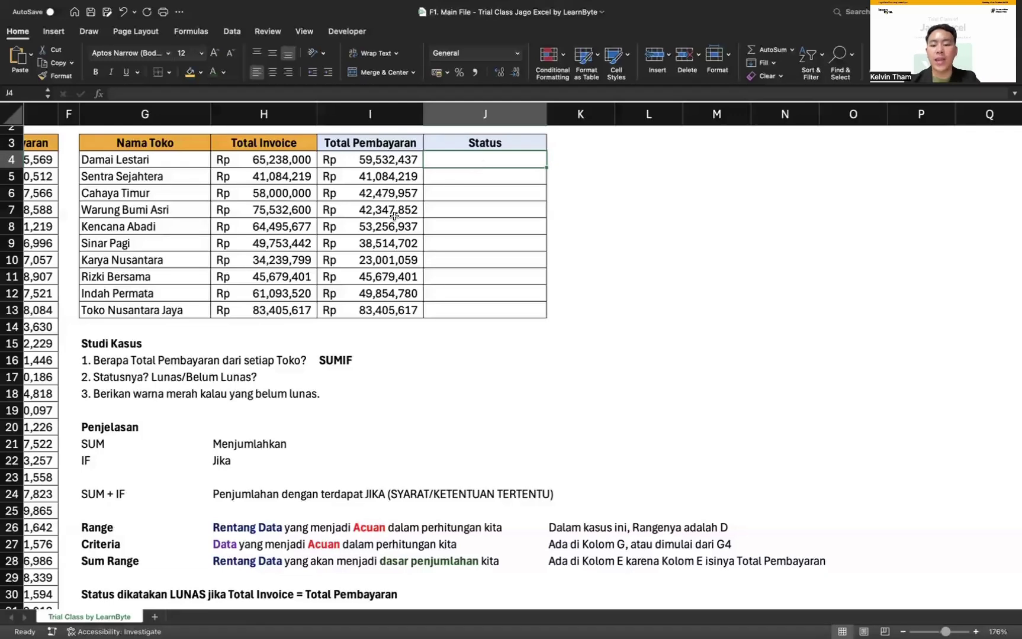
{"action": "type", "text": "=IF("}
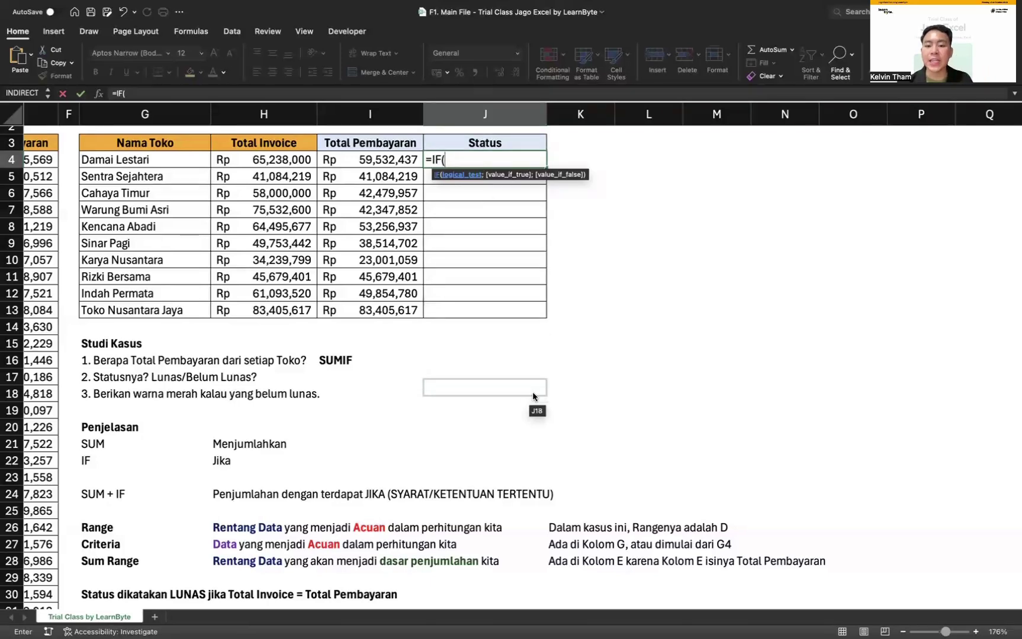
{"action": "scroll", "coordinate": [549, 429], "scroll_direction": "down", "scroll_amount": 3}
{"action": "scroll", "coordinate": [549, 429], "scroll_direction": "down", "scroll_amount": 4}
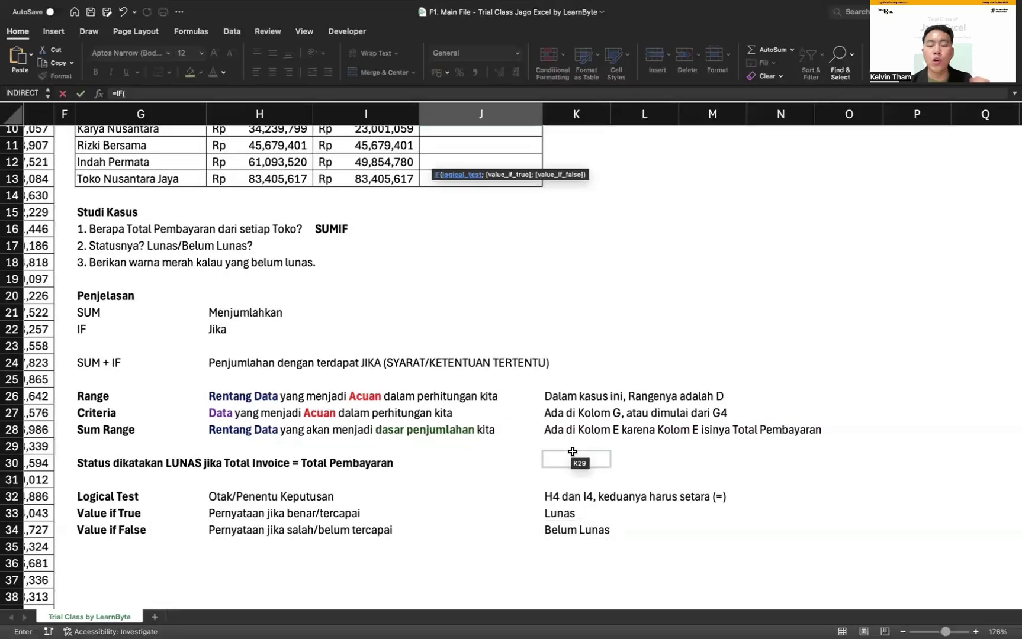
{"action": "scroll", "coordinate": [598, 391], "scroll_direction": "up", "scroll_amount": 10}
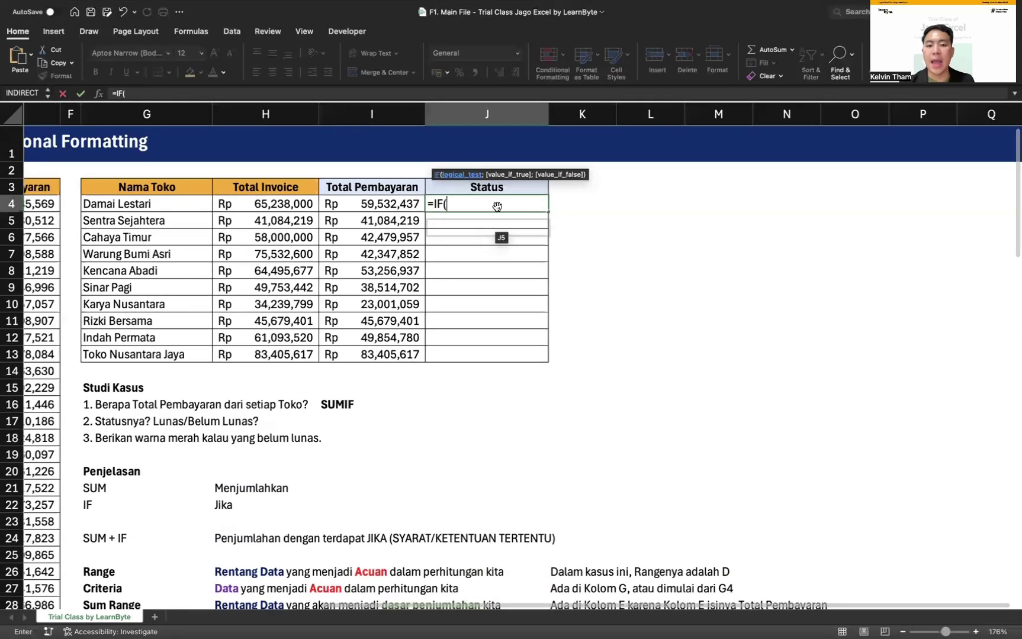
{"action": "left_click", "coordinate": [461, 203]}
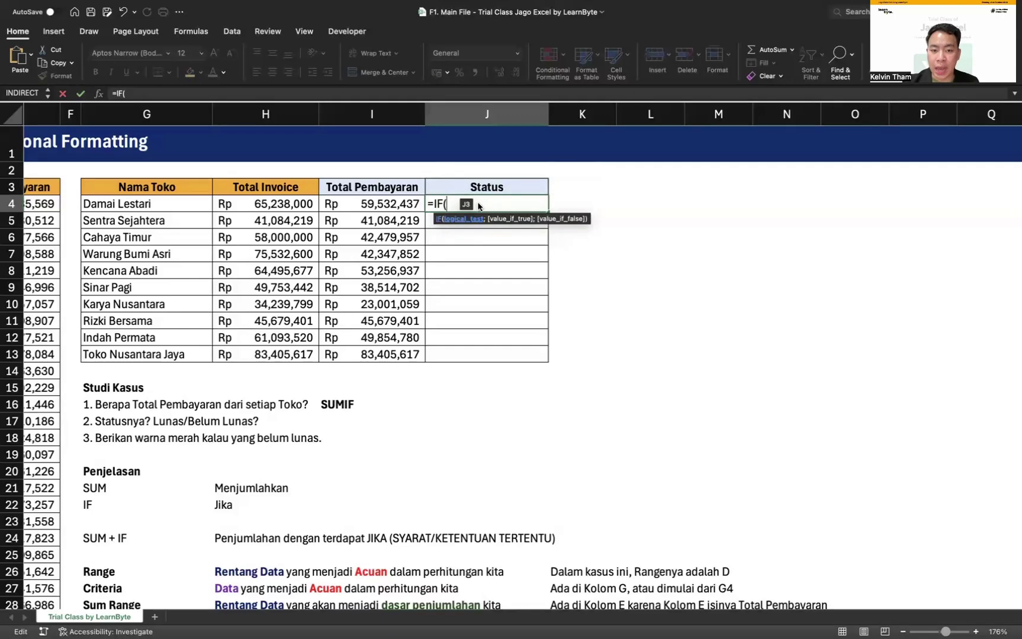
{"action": "left_click", "coordinate": [264, 201]}
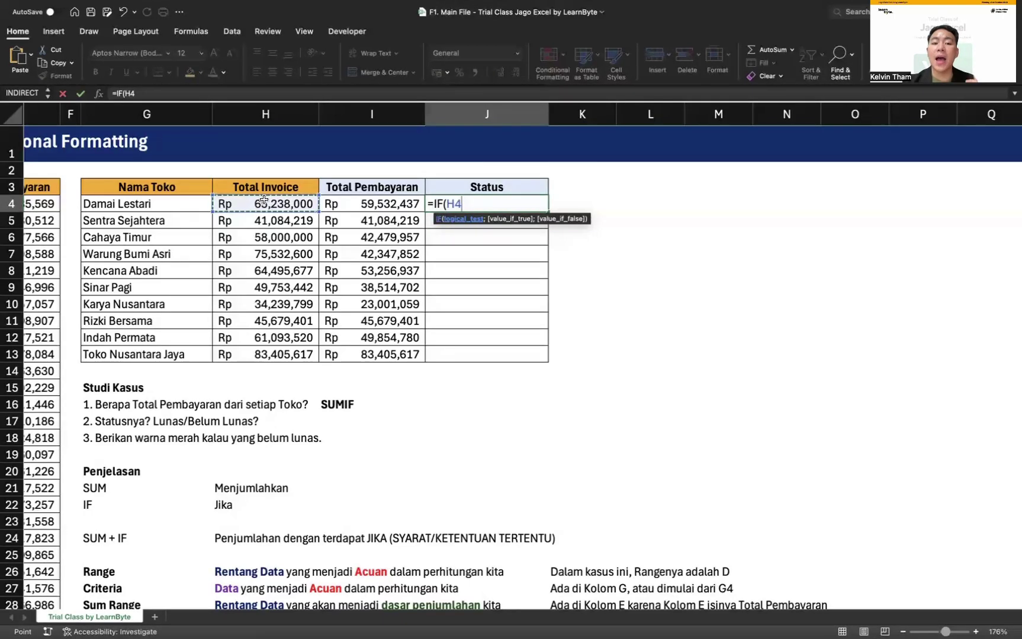
{"action": "type", "text": "="}
{"action": "left_click", "coordinate": [380, 201]}
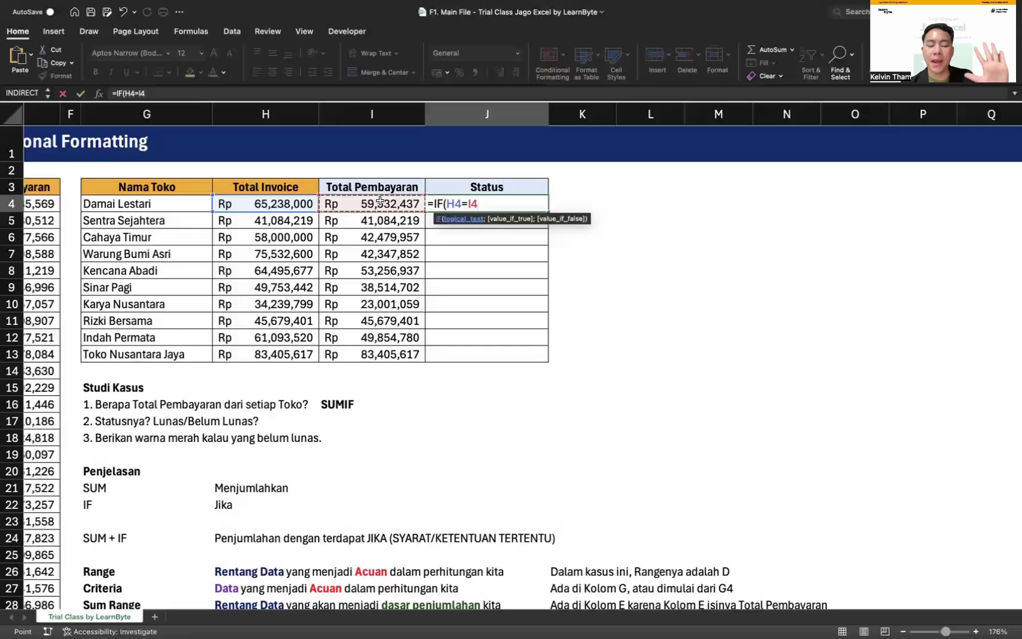
Append a semicolon and the unquoted text Lunas as the value if true in J4, and commit the partial formula =IF(H4=I4;Lunas.
{"action": "left_click", "coordinate": [486, 205]}
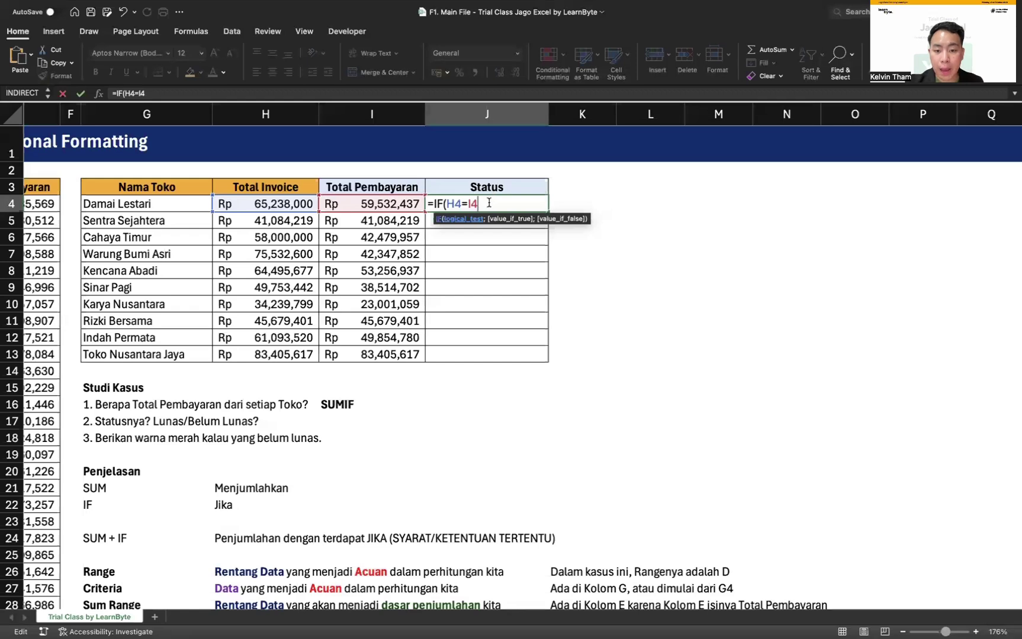
{"action": "type", "text": ";"}
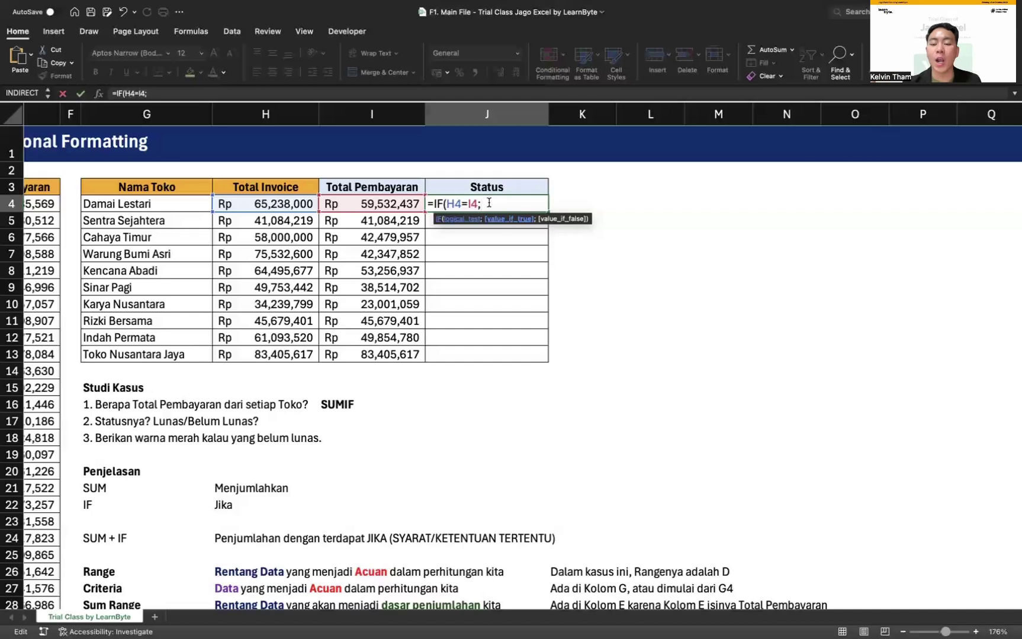
{"action": "type", "text": "Lunas"}
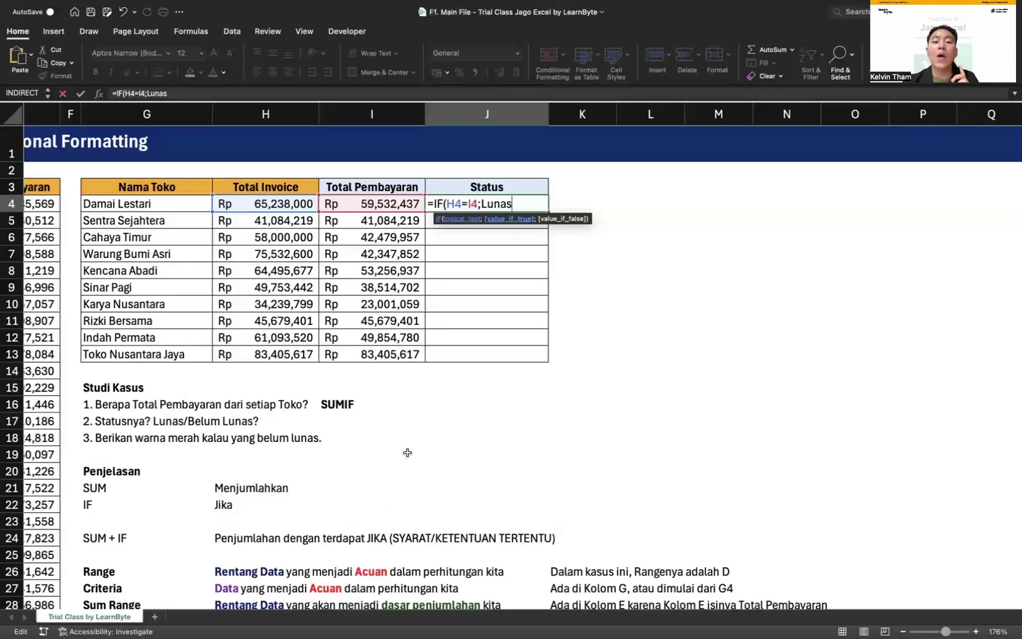
{"action": "key", "text": "Return"}
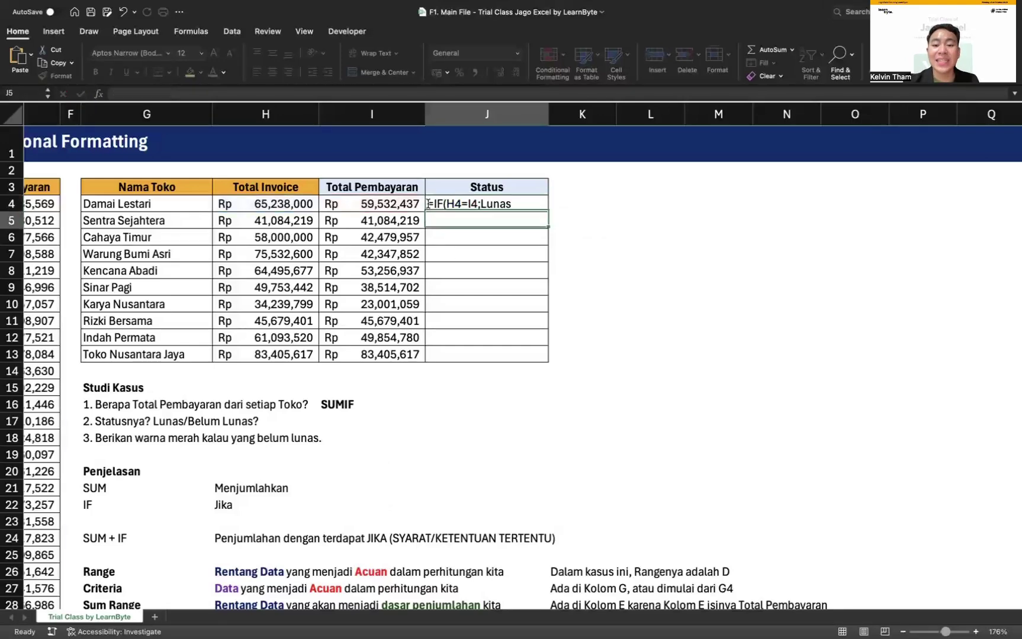
Add the bold note "Jika menuliskan teks di dalam rumus (DI EXCEL), maka kalian perlu menggunakan TANDA KUTIP DUA (")" in G36.
{"action": "scroll", "coordinate": [438, 393], "scroll_direction": "down", "scroll_amount": 10}
{"action": "left_click", "coordinate": [131, 369]}
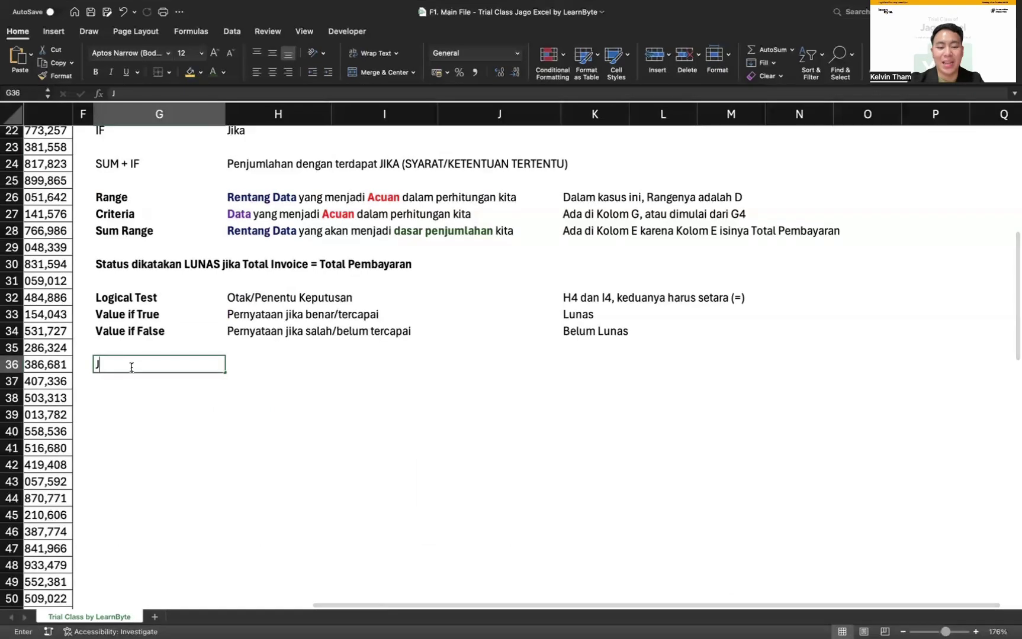
{"action": "type", "text": "Jika menuliskan teks d"}
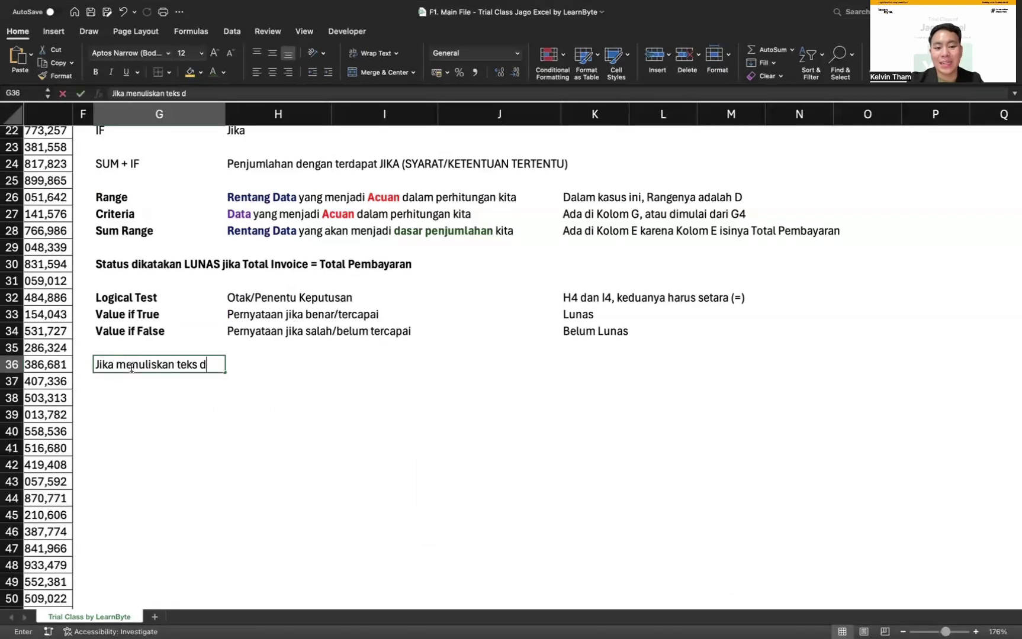
{"action": "type", "text": "i dalam rumus (DI "}
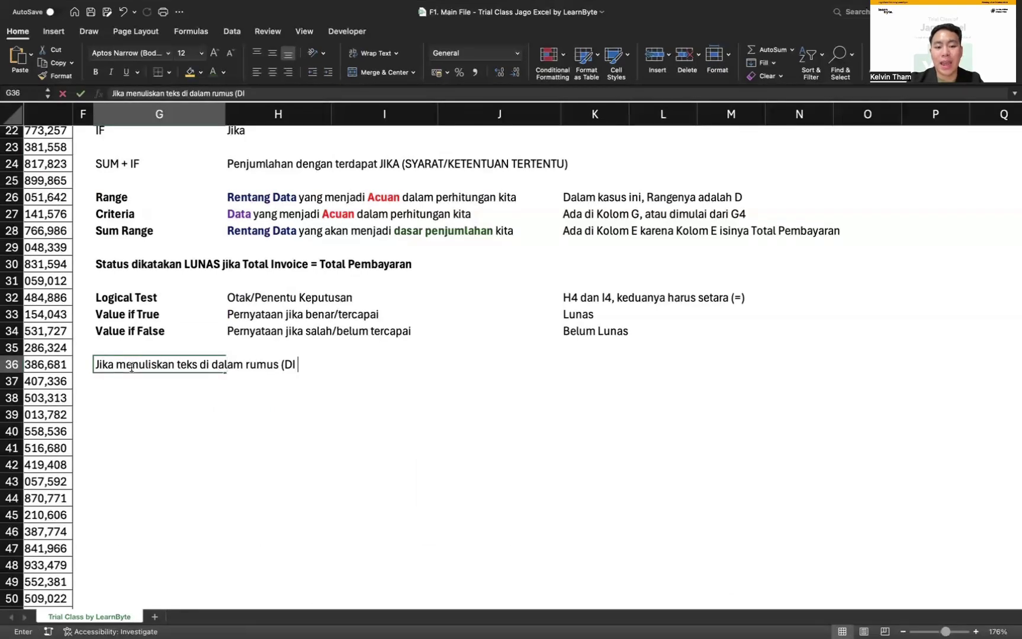
{"action": "type", "text": "EXCEL), maka kal"}
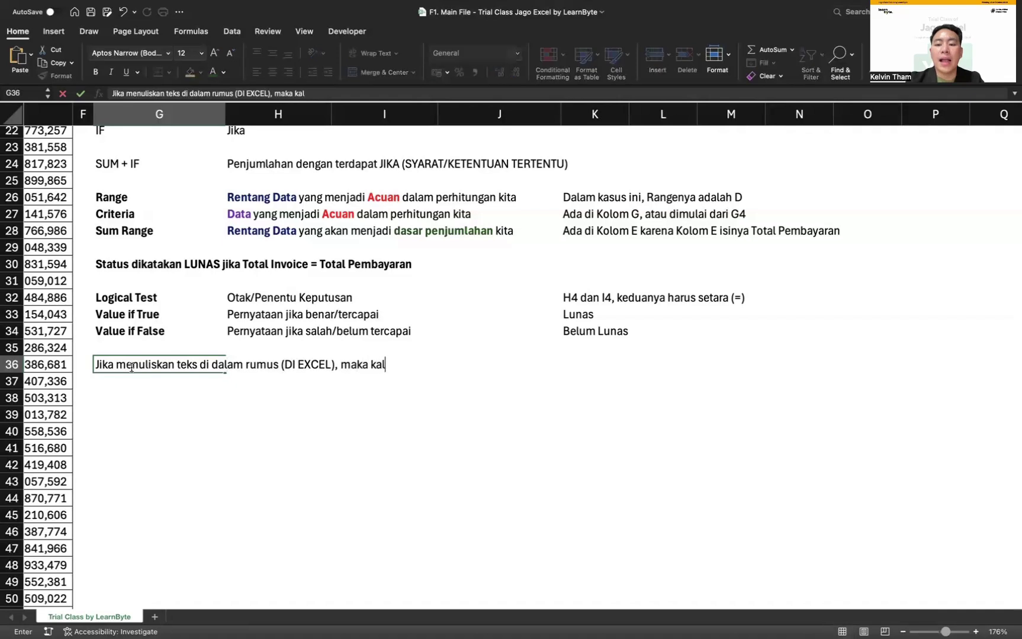
{"action": "type", "text": "ian perlu menggunakan "}
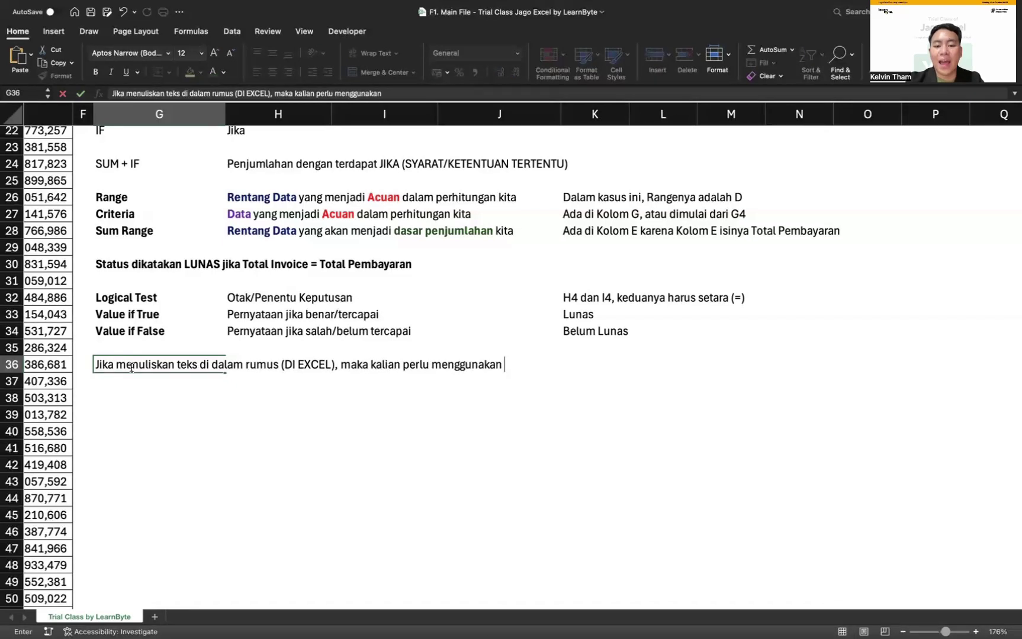
{"action": "type", "text": "TANDA KUTI"}
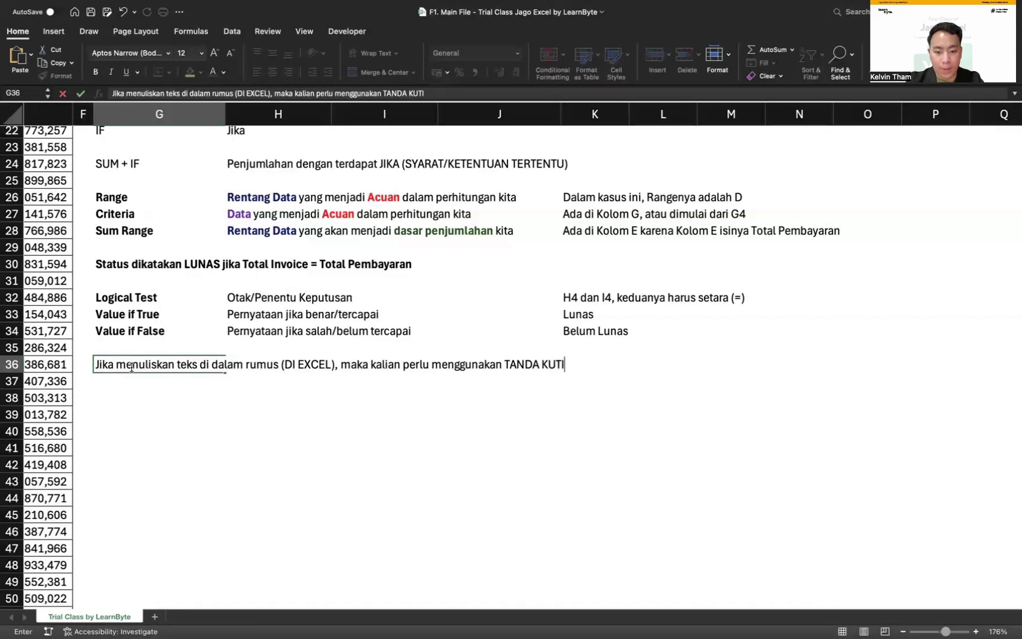
{"action": "type", "text": "P DUA (\")"}
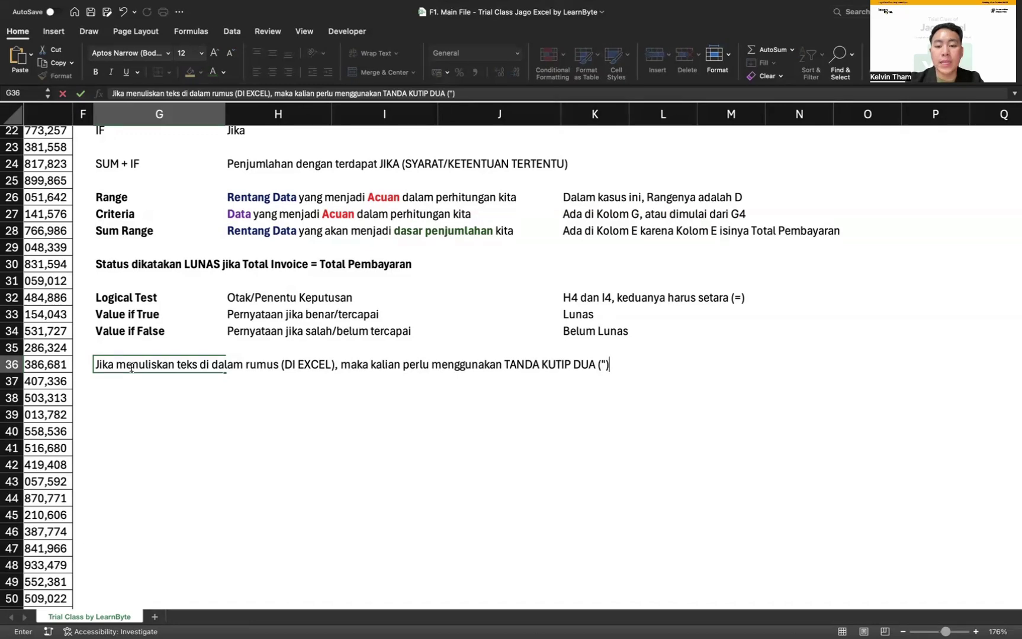
{"action": "key", "text": "Return"}
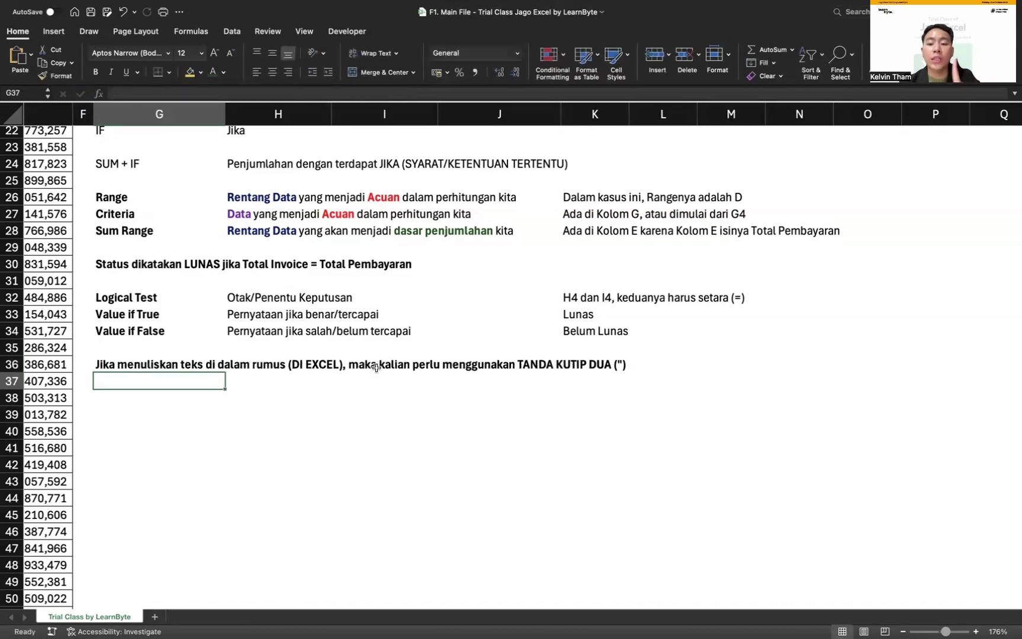
Reopen the Status formula in J4, remove its leading apostrophe, and enclose Lunas in double quotation marks.
{"action": "scroll", "coordinate": [299, 254], "scroll_direction": "up", "scroll_amount": 5}
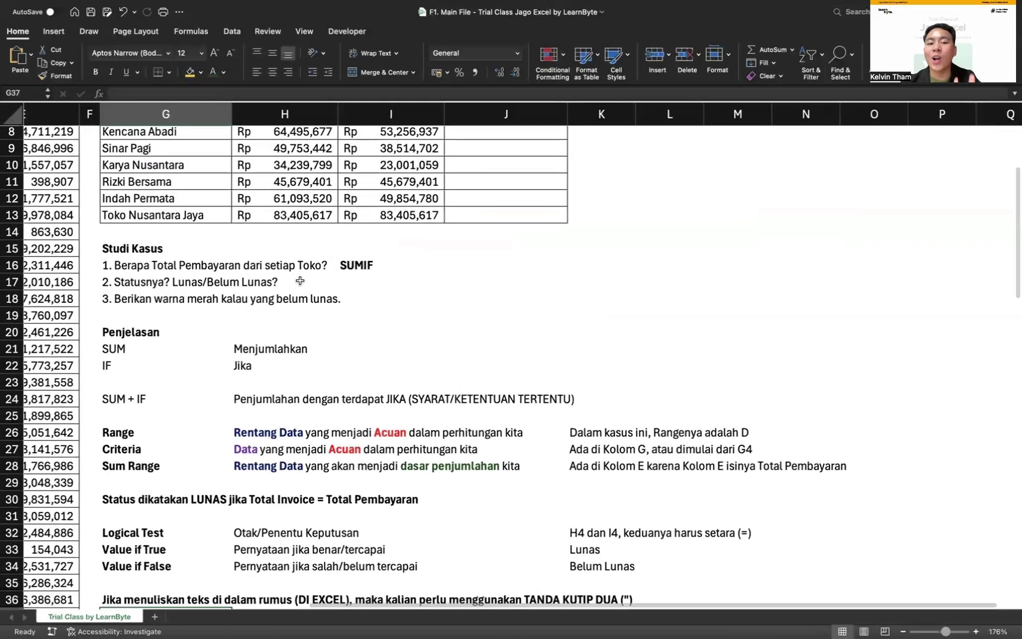
{"action": "scroll", "coordinate": [300, 280], "scroll_direction": "up", "scroll_amount": 3}
{"action": "double_click", "coordinate": [484, 198]}
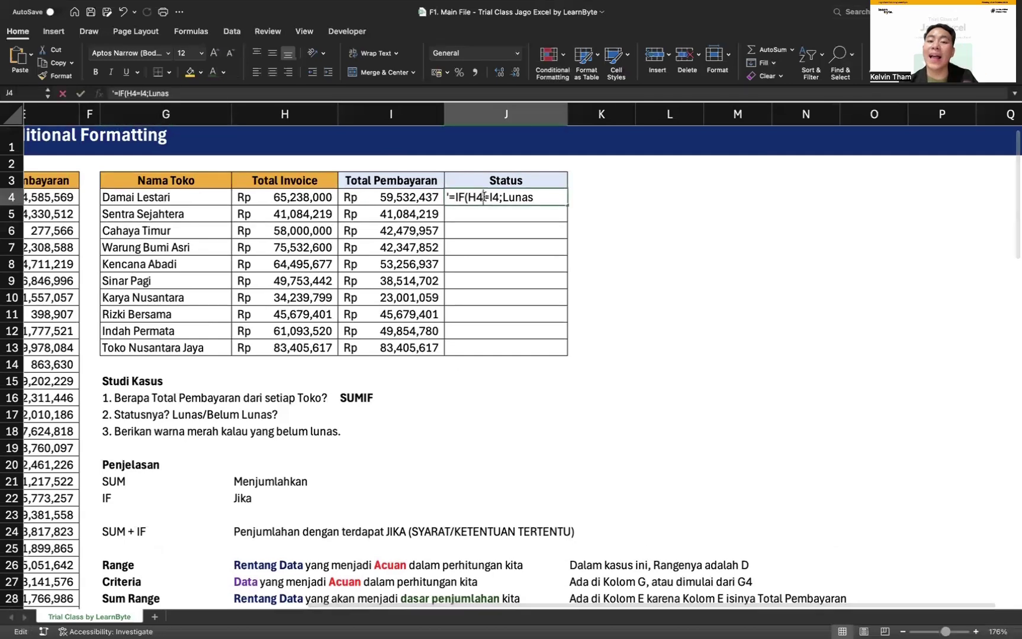
{"action": "left_click", "coordinate": [448, 197]}
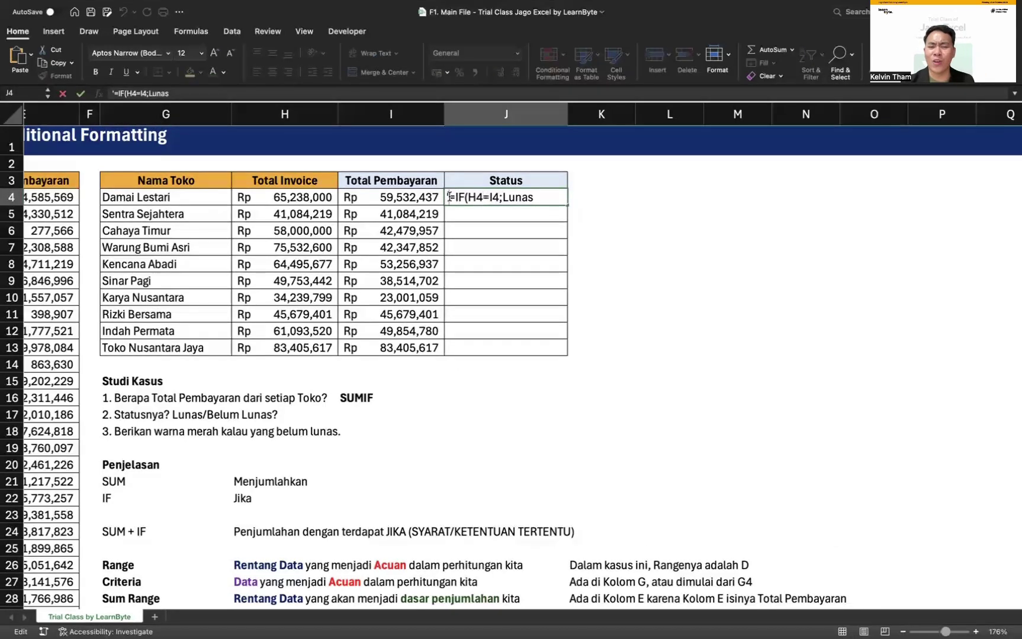
{"action": "key", "text": "BackSpace"}
{"action": "left_click", "coordinate": [500, 197]}
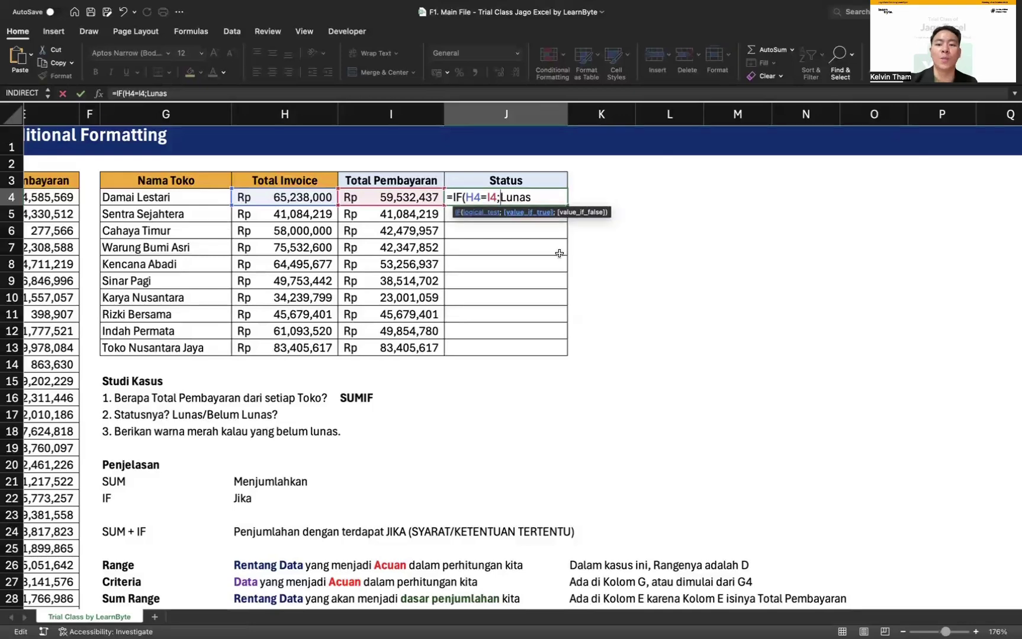
{"action": "type", "text": "\""}
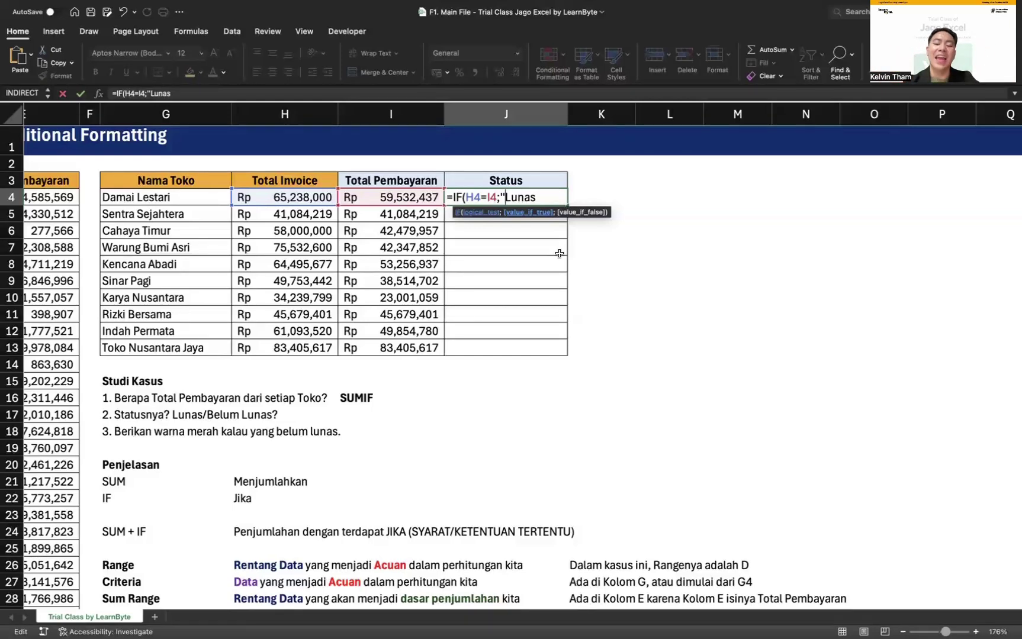
{"action": "key", "text": "BackSpace"}
{"action": "type", "text": "\""}
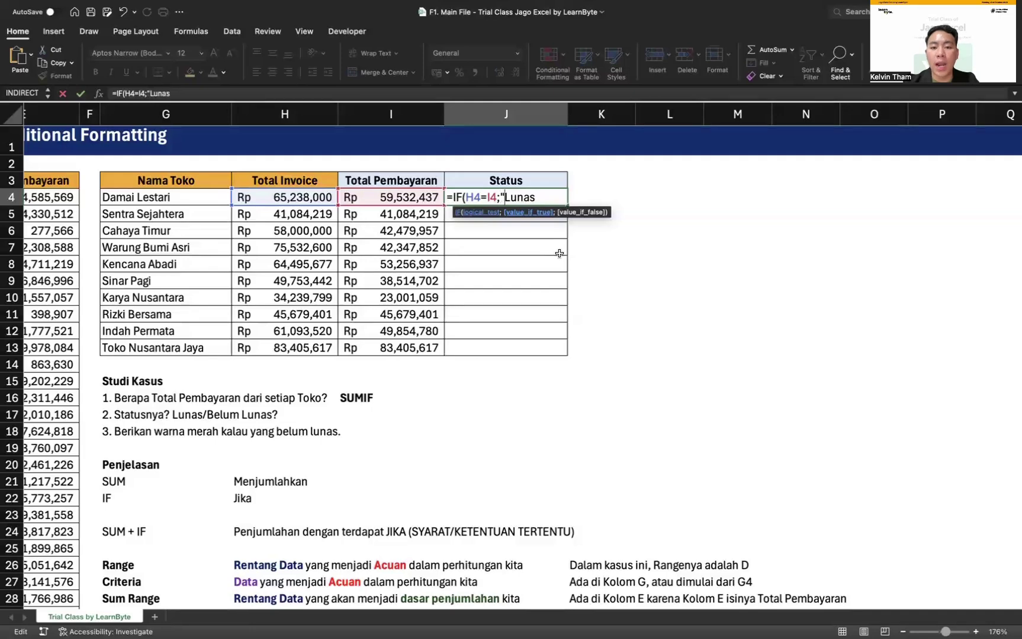
{"action": "left_click", "coordinate": [544, 195]}
{"action": "type", "text": "\""}
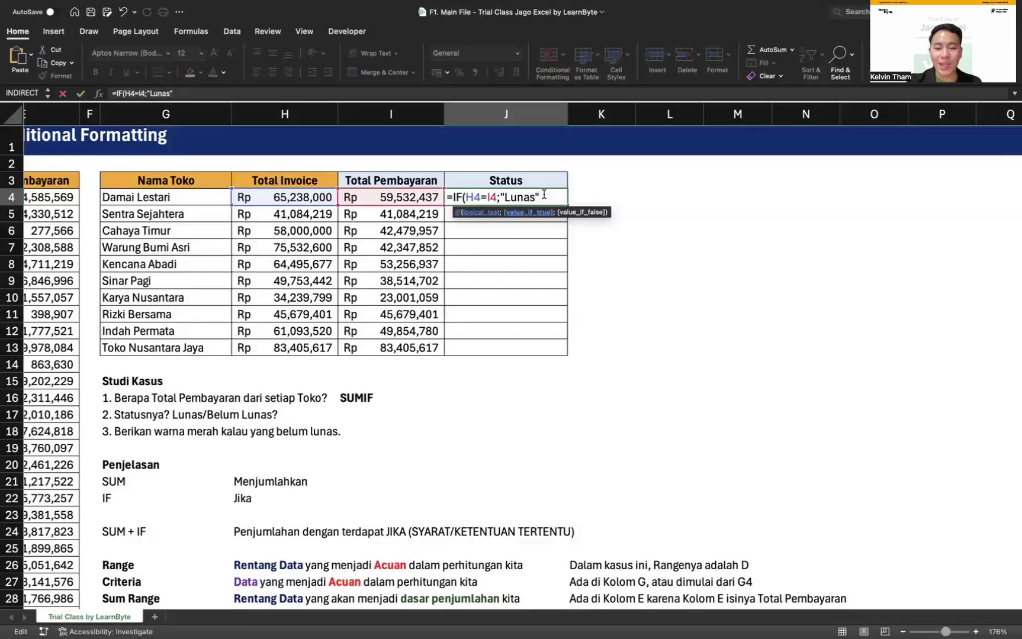
Complete the J4 formula with "Belum Lunas" as the value if false and fill it down through J13.
{"action": "type", "text": ";"}
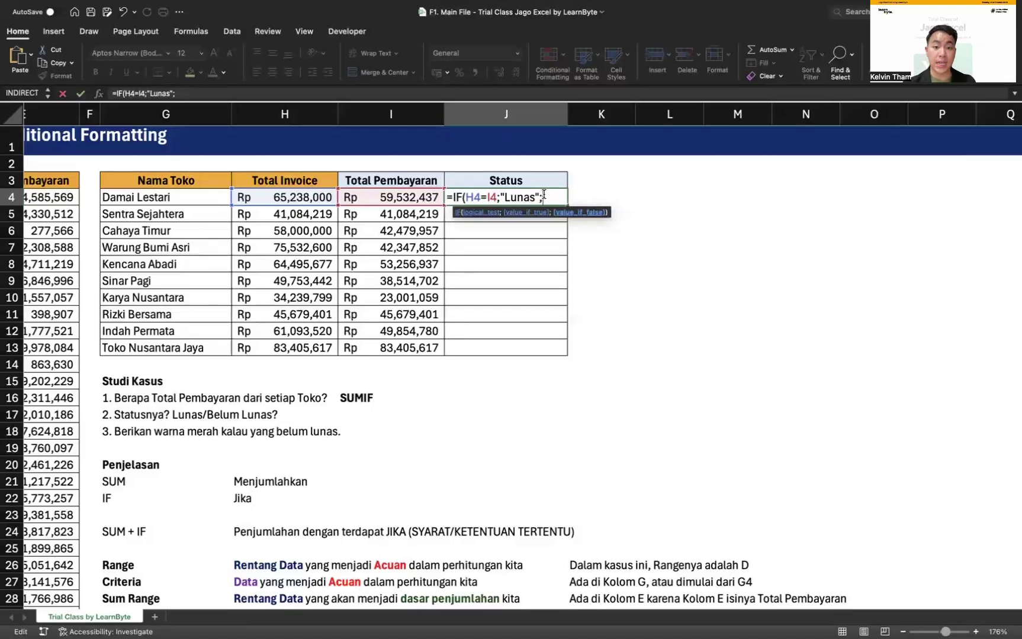
{"action": "type", "text": "\""}
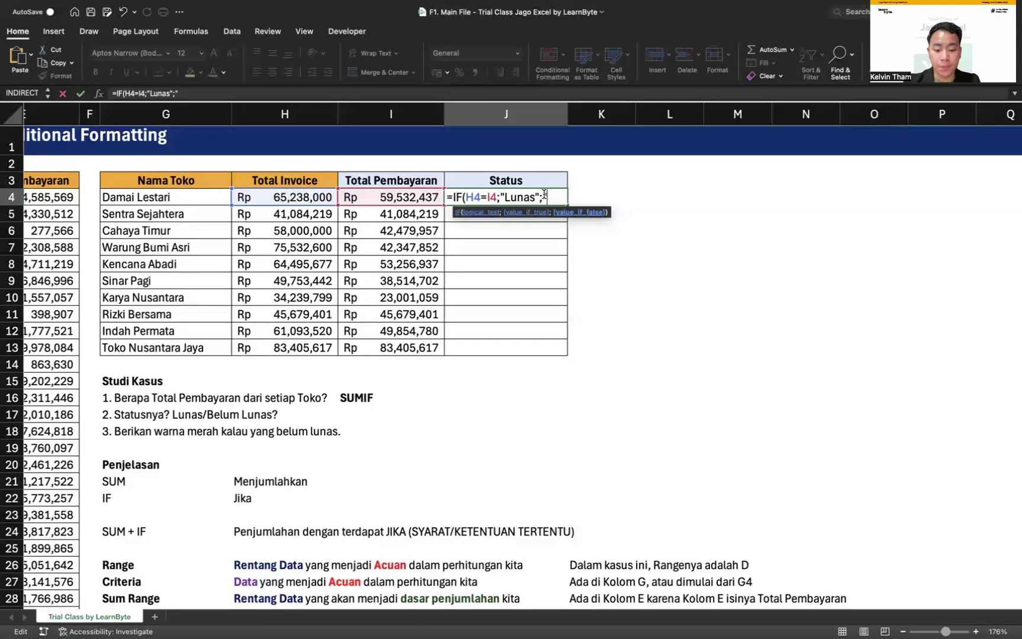
{"action": "type", "text": "Belum L"}
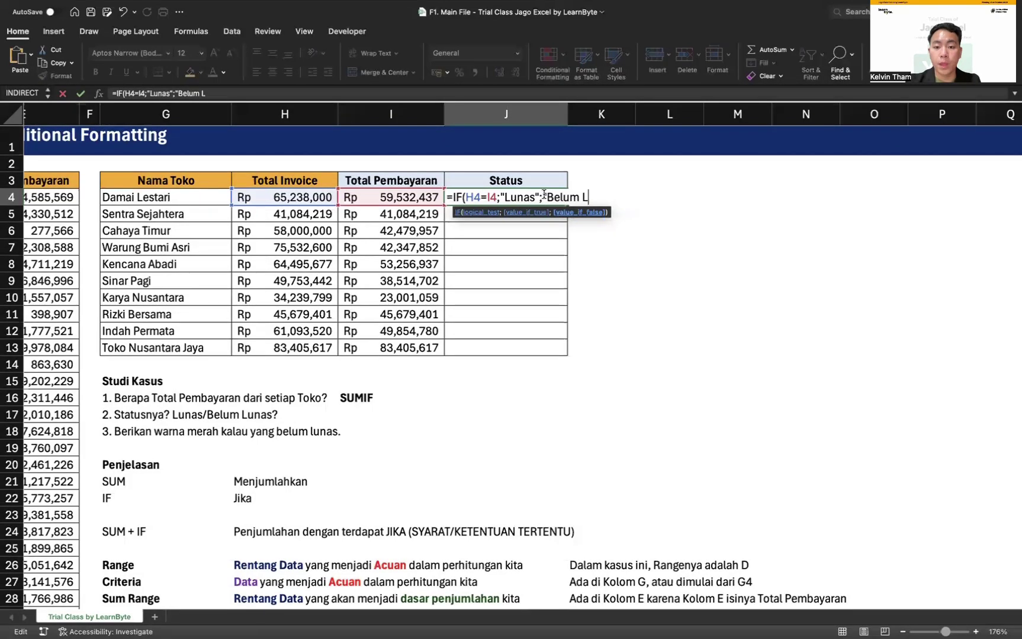
{"action": "type", "text": "unas\")"}
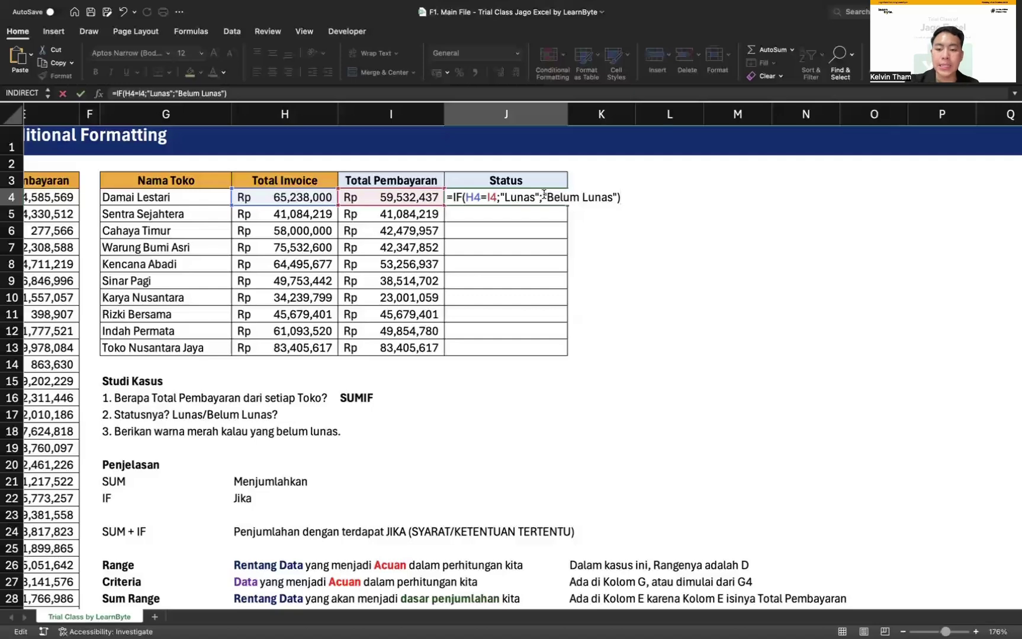
{"action": "key", "text": "Return"}
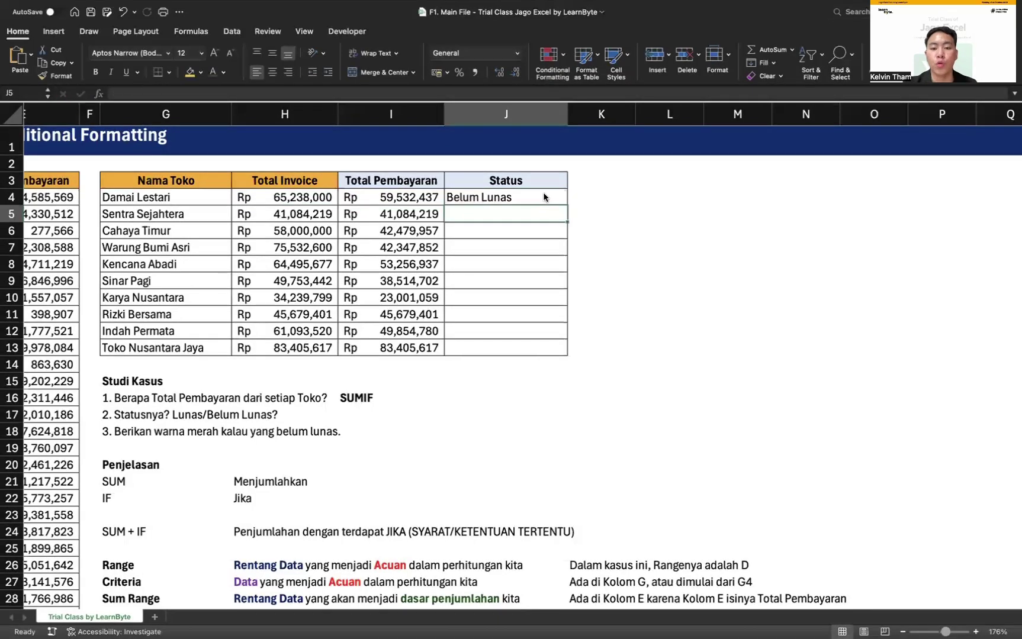
{"action": "left_click", "coordinate": [543, 196]}
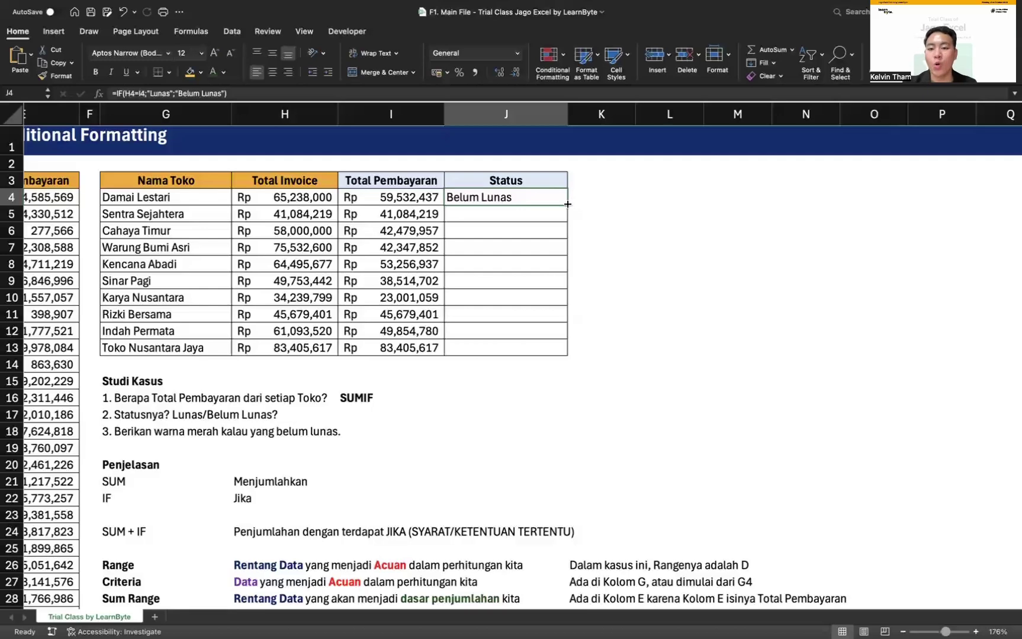
{"action": "double_click", "coordinate": [567, 204]}
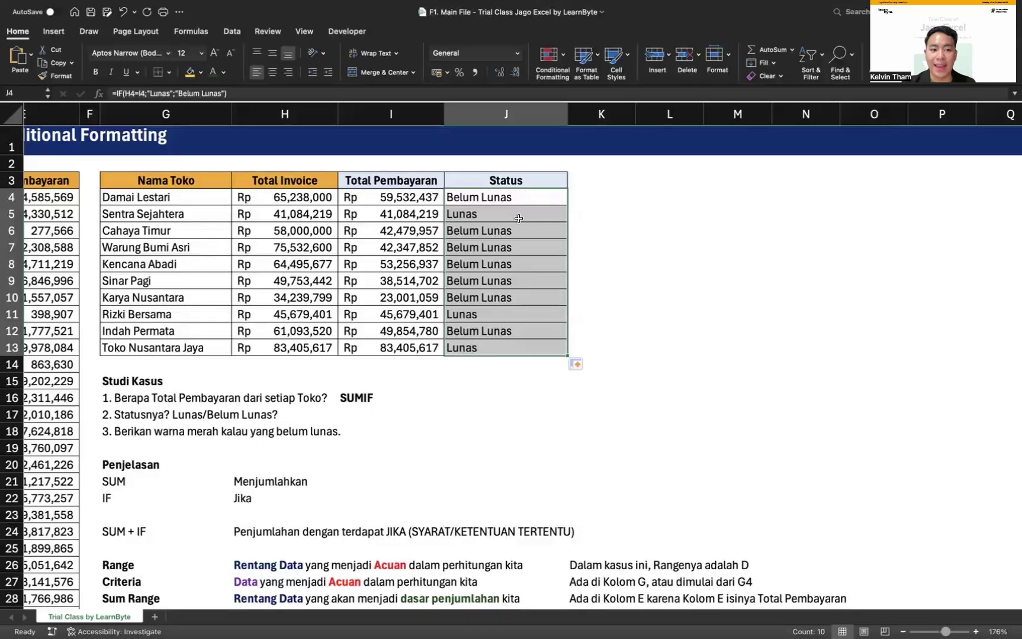
Compare Total Invoice with Total Pembayaran in rows 5, 11 and 13 to check their Lunas status.
{"action": "left_click_drag", "start_coordinate": [510, 214], "coordinate": [198, 214]}
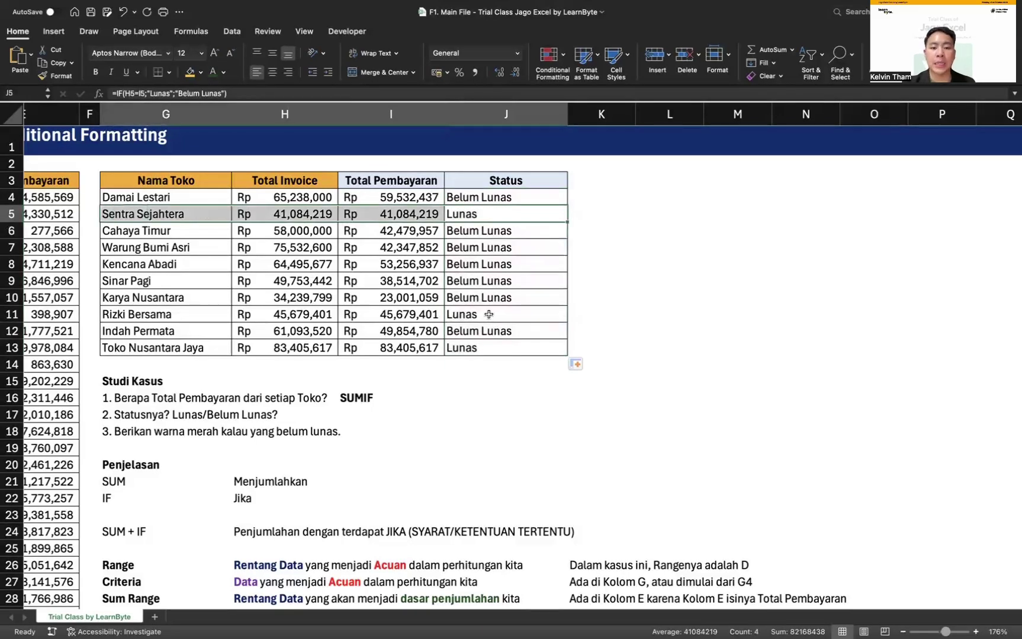
{"action": "left_click_drag", "start_coordinate": [485, 315], "coordinate": [184, 313]}
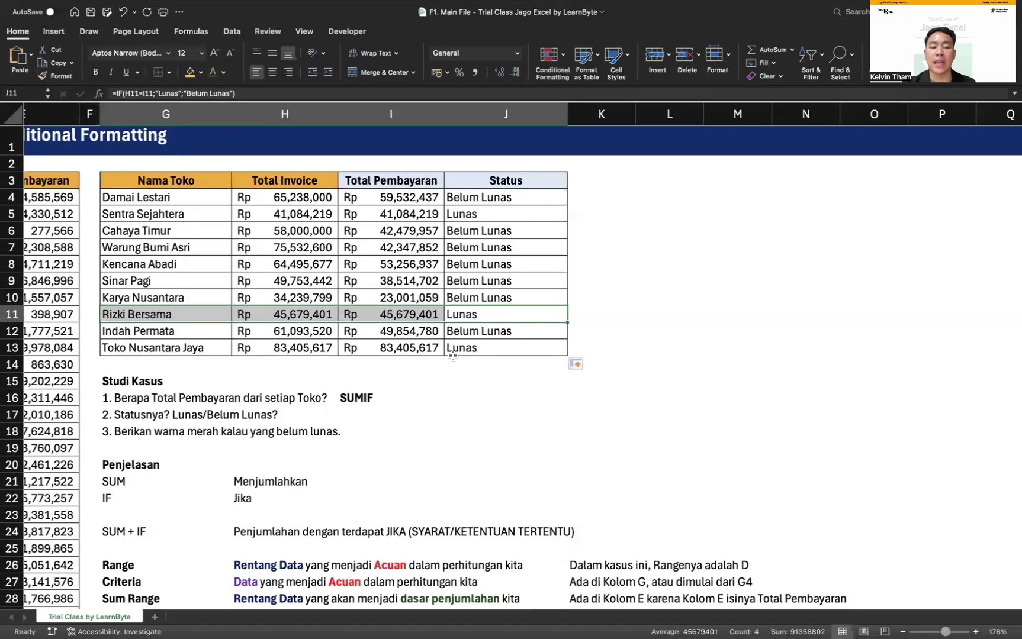
{"action": "left_click_drag", "start_coordinate": [474, 348], "coordinate": [222, 345]}
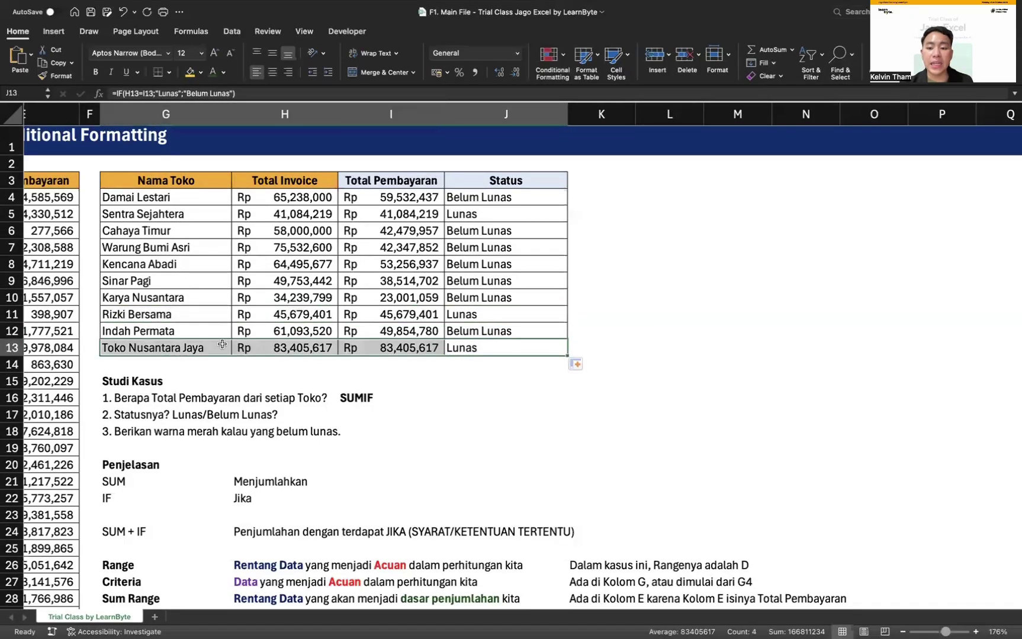
Review each argument of the IF formula in J4 against the Logical Test, Value if True, Value if False and quotation-mark notes.
{"action": "double_click", "coordinate": [555, 195]}
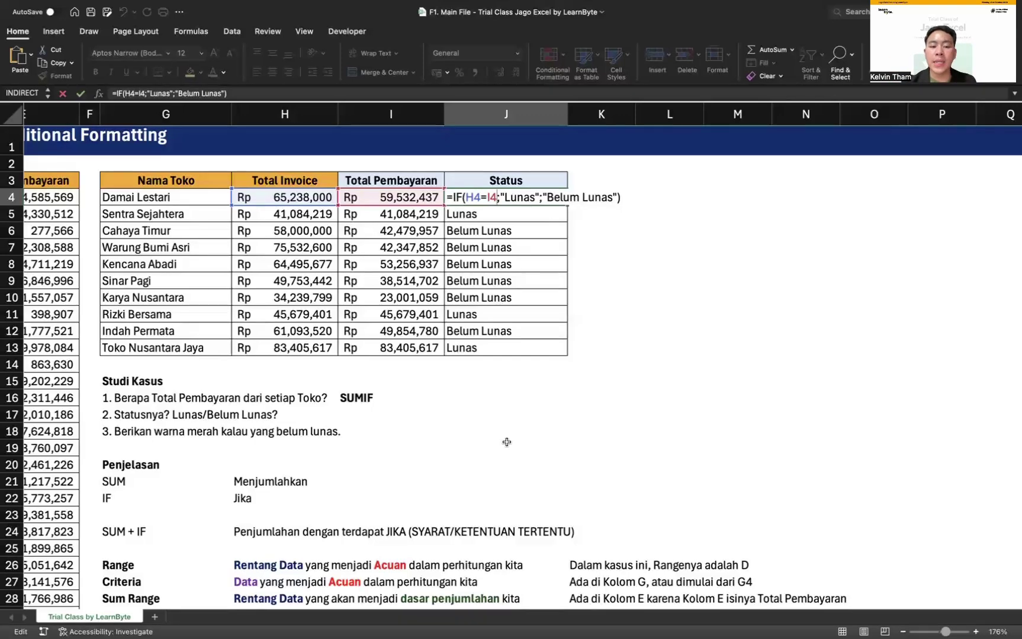
{"action": "scroll", "coordinate": [506, 442], "scroll_direction": "down", "scroll_amount": 5}
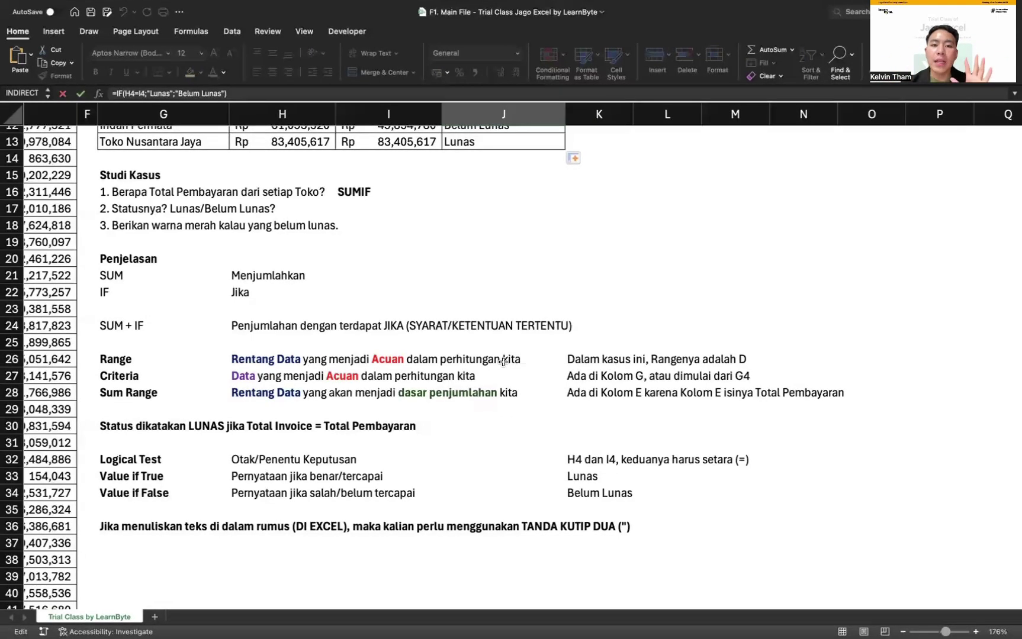
{"action": "scroll", "coordinate": [509, 354], "scroll_direction": "up", "scroll_amount": 5}
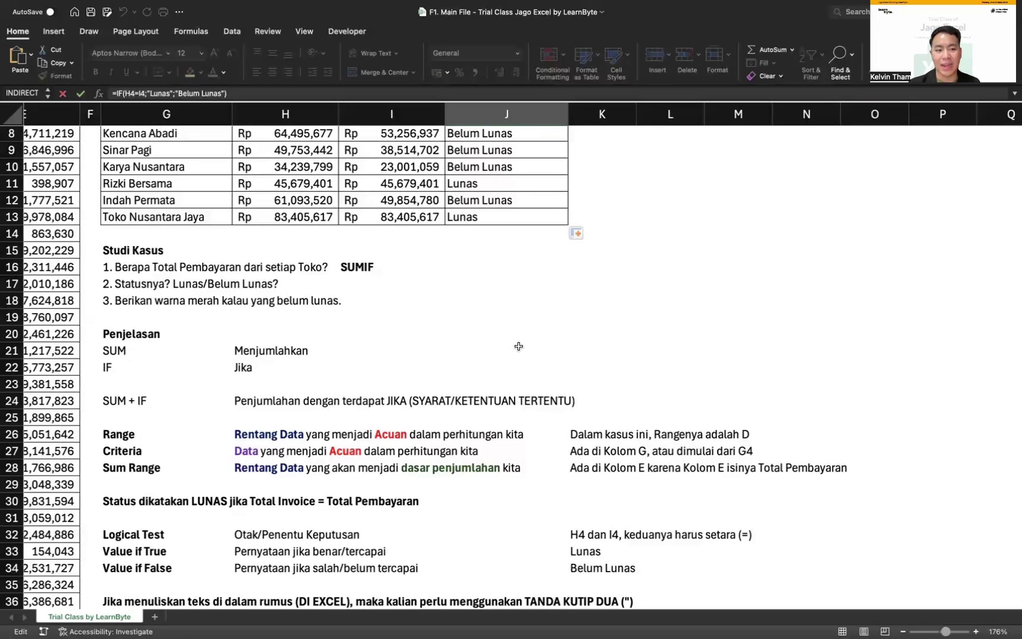
{"action": "scroll", "coordinate": [510, 293], "scroll_direction": "up", "scroll_amount": 5}
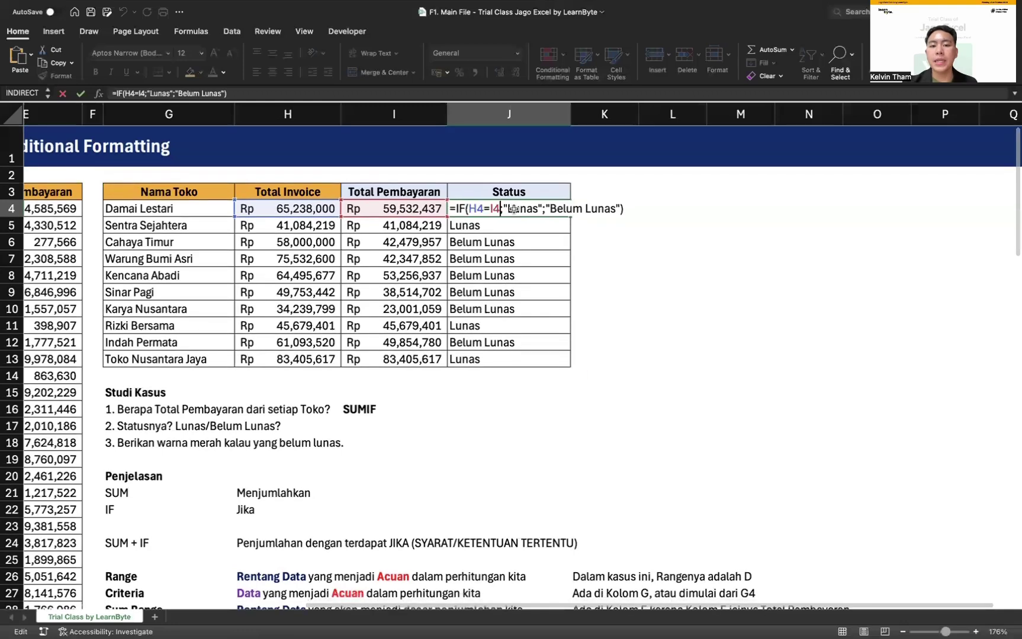
{"action": "left_click", "coordinate": [543, 208]}
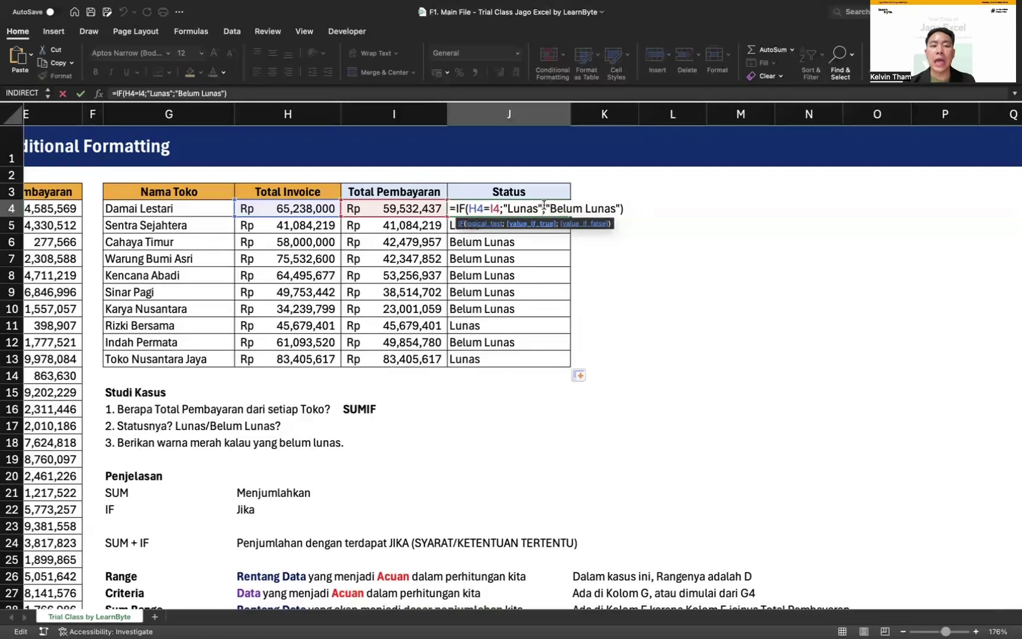
{"action": "scroll", "coordinate": [565, 394], "scroll_direction": "down", "scroll_amount": 6}
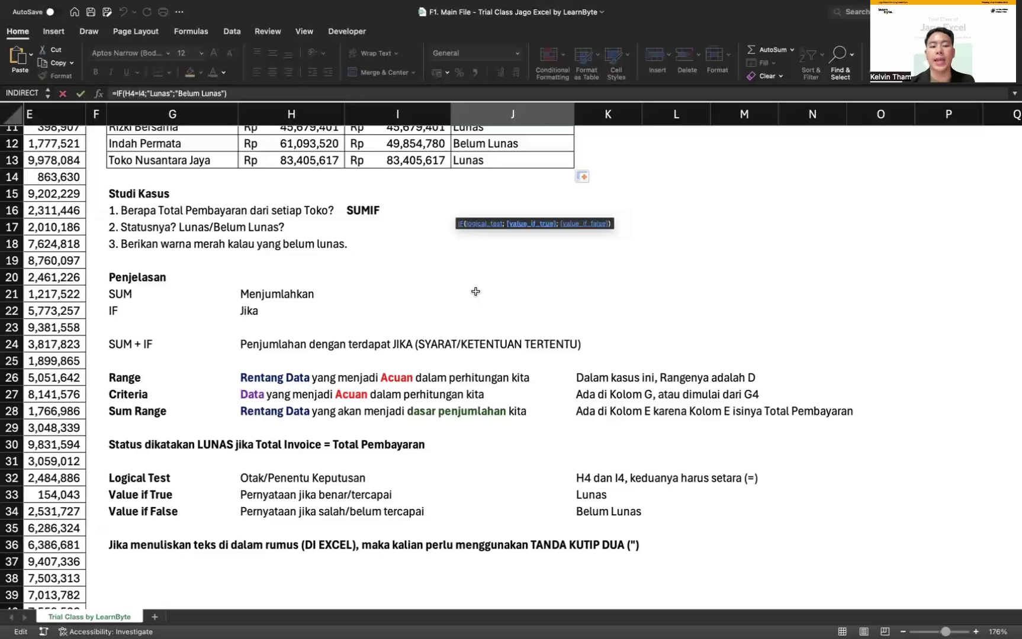
{"action": "scroll", "coordinate": [424, 192], "scroll_direction": "up", "scroll_amount": 5}
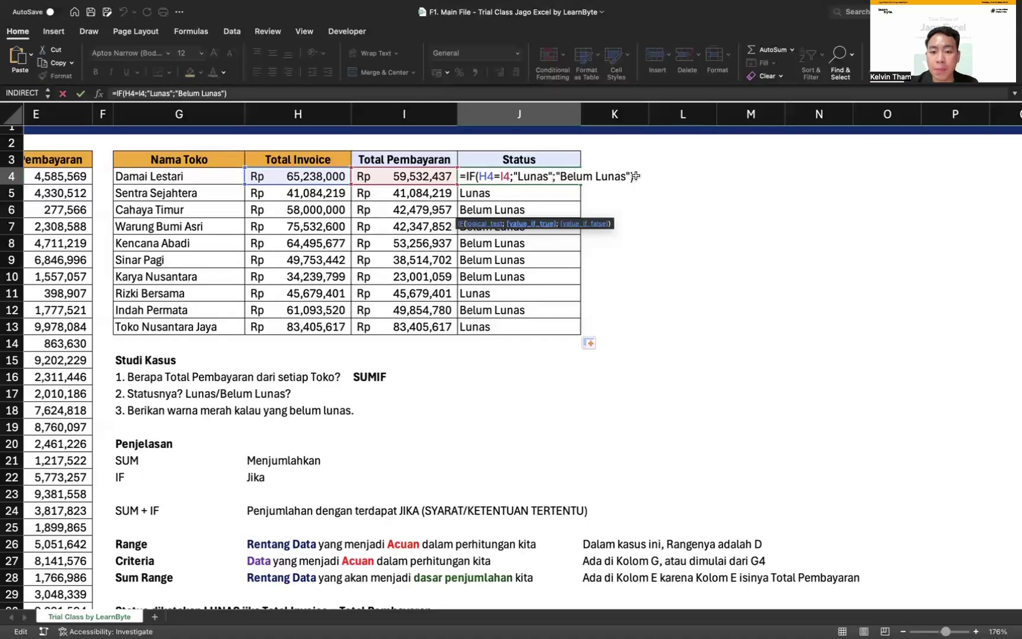
{"action": "left_click_drag", "start_coordinate": [635, 176], "coordinate": [441, 175]}
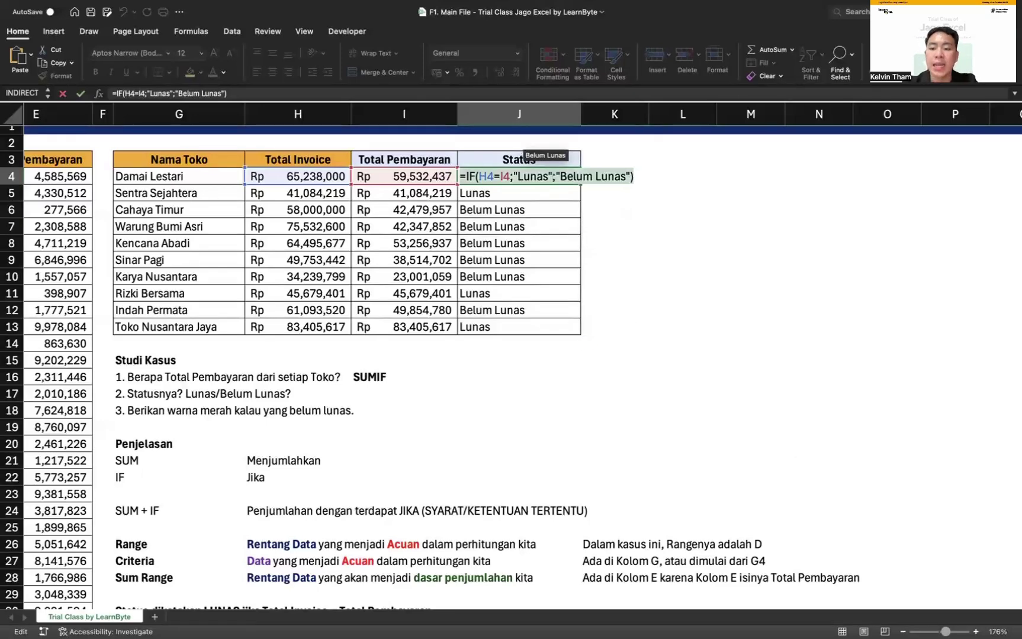
{"action": "left_click", "coordinate": [552, 176]}
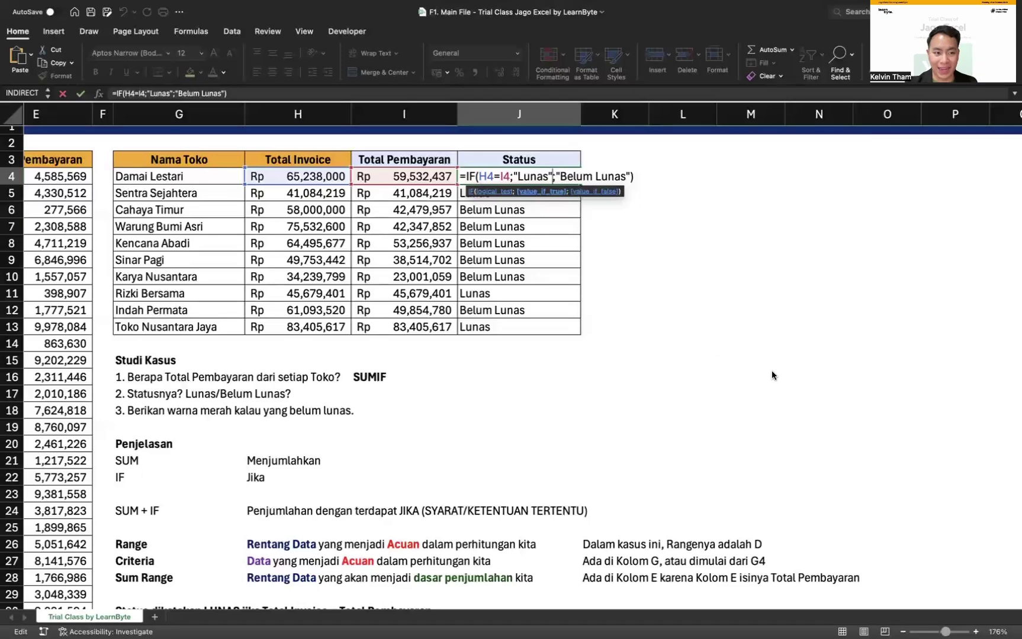
{"action": "left_click", "coordinate": [577, 175]}
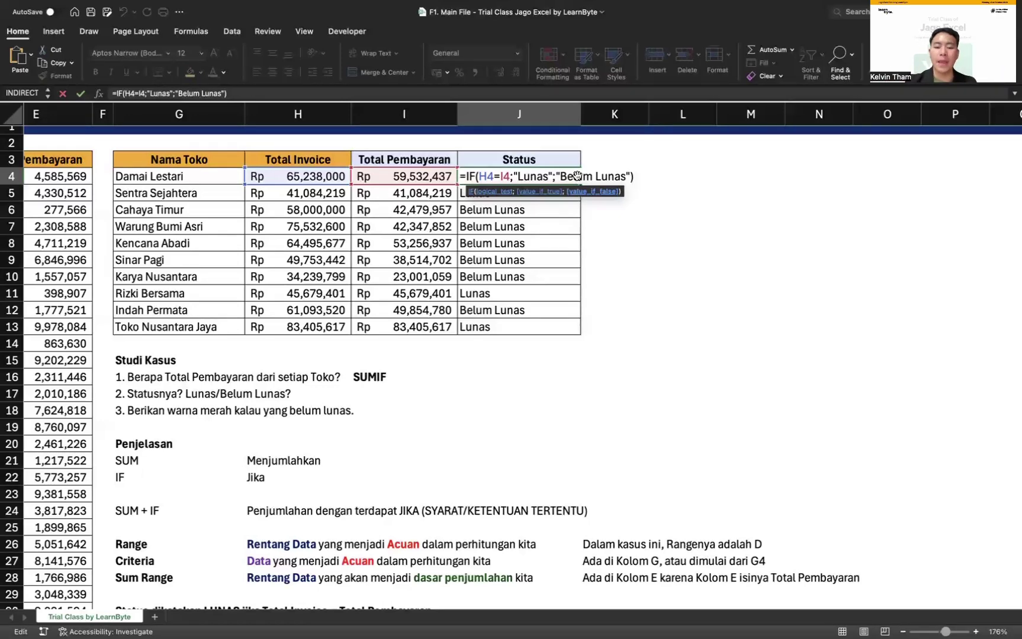
Note IF in bold in I17 beside the Status question and widen column G slightly.
{"action": "key", "text": "Return"}
{"action": "left_click", "coordinate": [366, 395]}
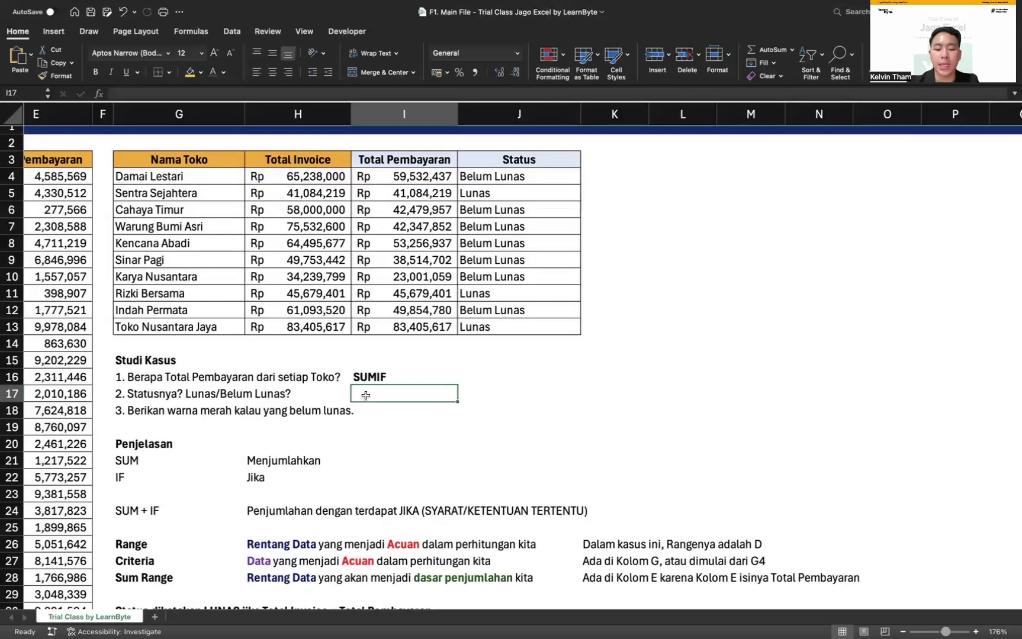
{"action": "type", "text": "IF"}
{"action": "key", "text": "Return"}
{"action": "left_click", "coordinate": [388, 379]}
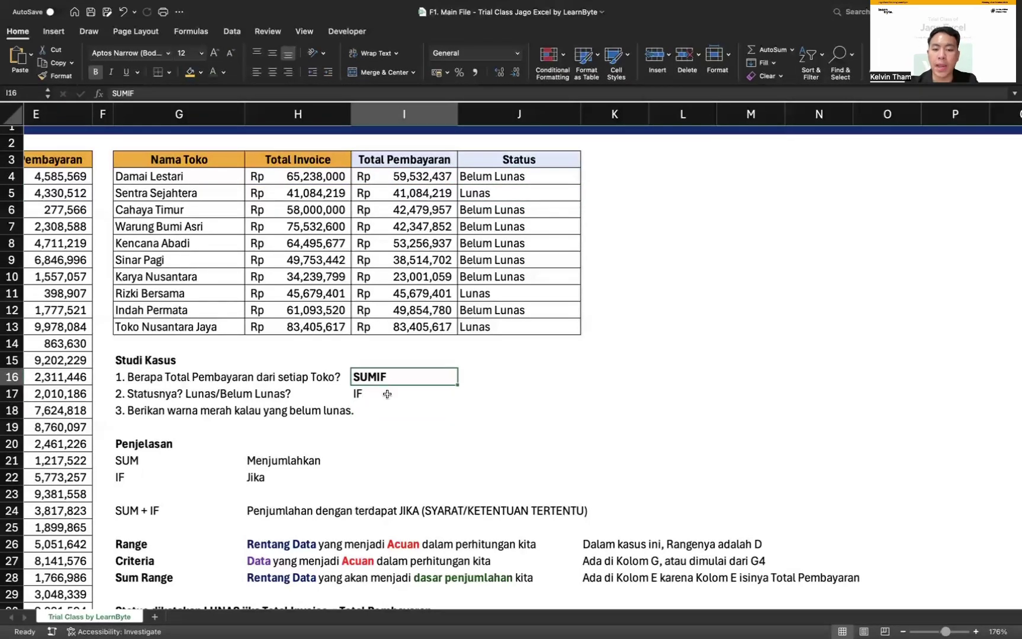
{"action": "left_click", "coordinate": [387, 394]}
{"action": "left_click_drag", "start_coordinate": [247, 119], "coordinate": [275, 119]}
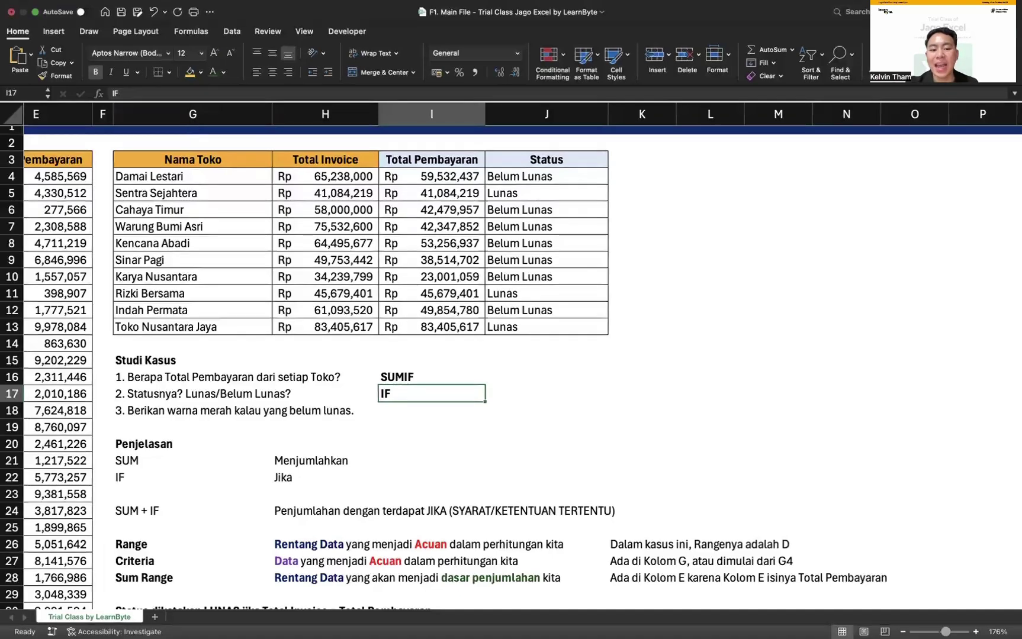
Make the words "belum lunas." bold within the third case-study question in G18.
{"action": "left_click", "coordinate": [199, 409]}
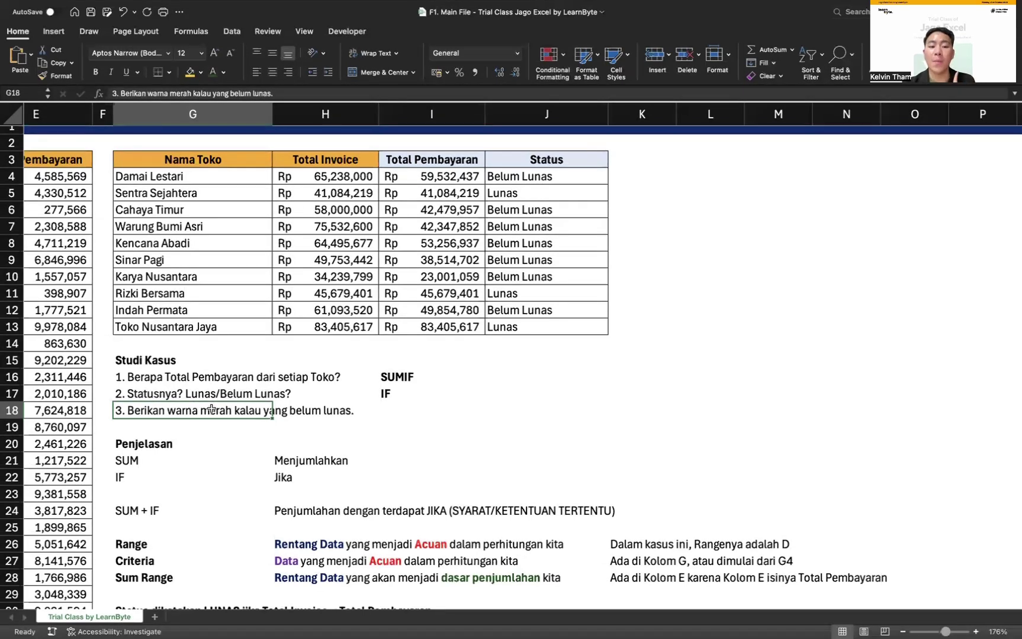
{"action": "double_click", "coordinate": [212, 408]}
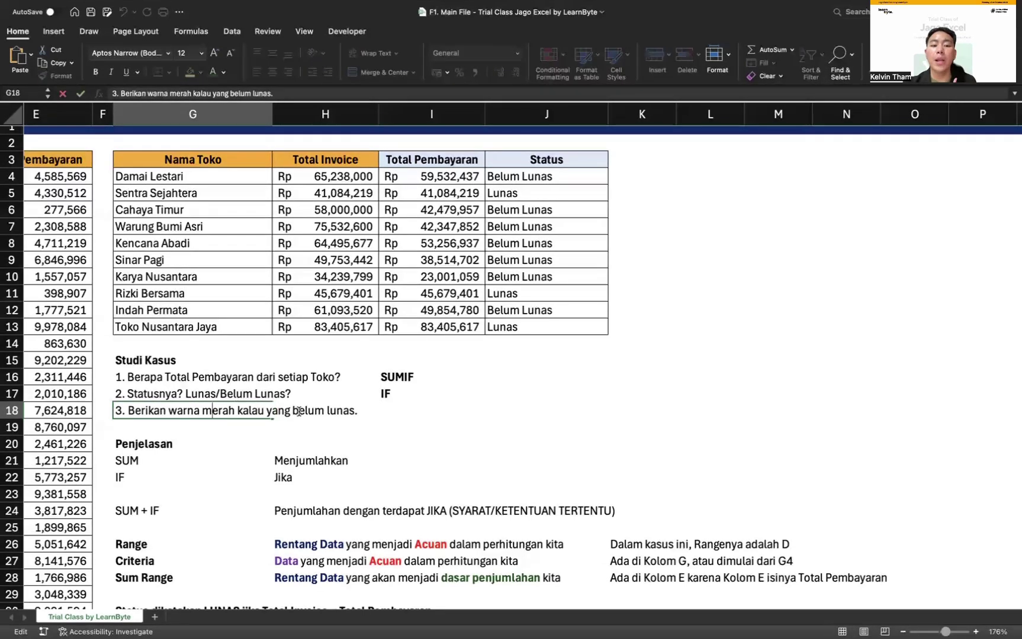
{"action": "left_click_drag", "start_coordinate": [292, 410], "coordinate": [399, 410]}
{"action": "key", "text": "super+b"}
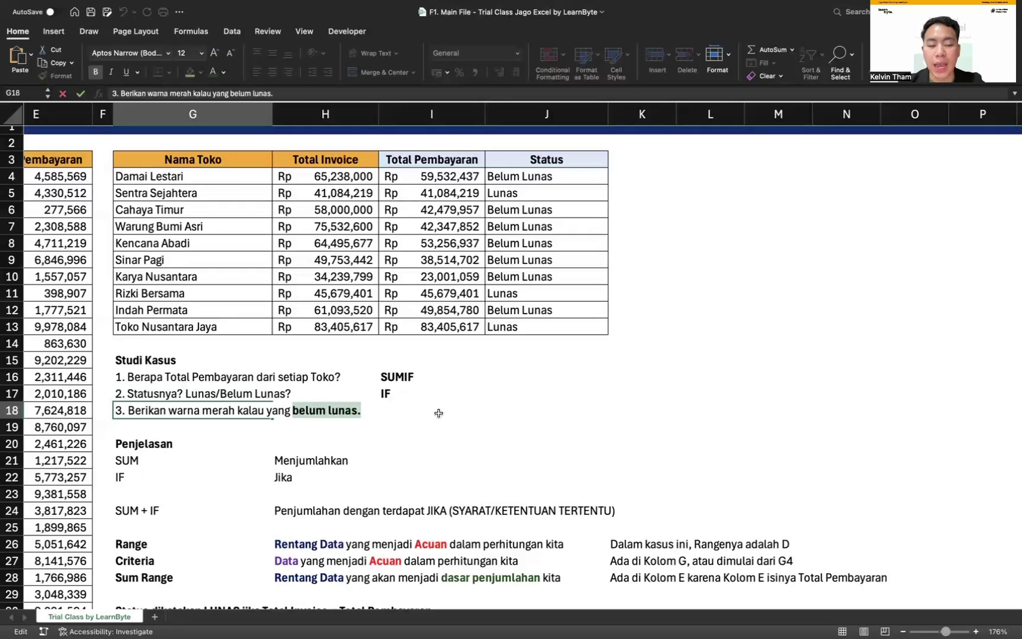
{"action": "left_click", "coordinate": [438, 412]}
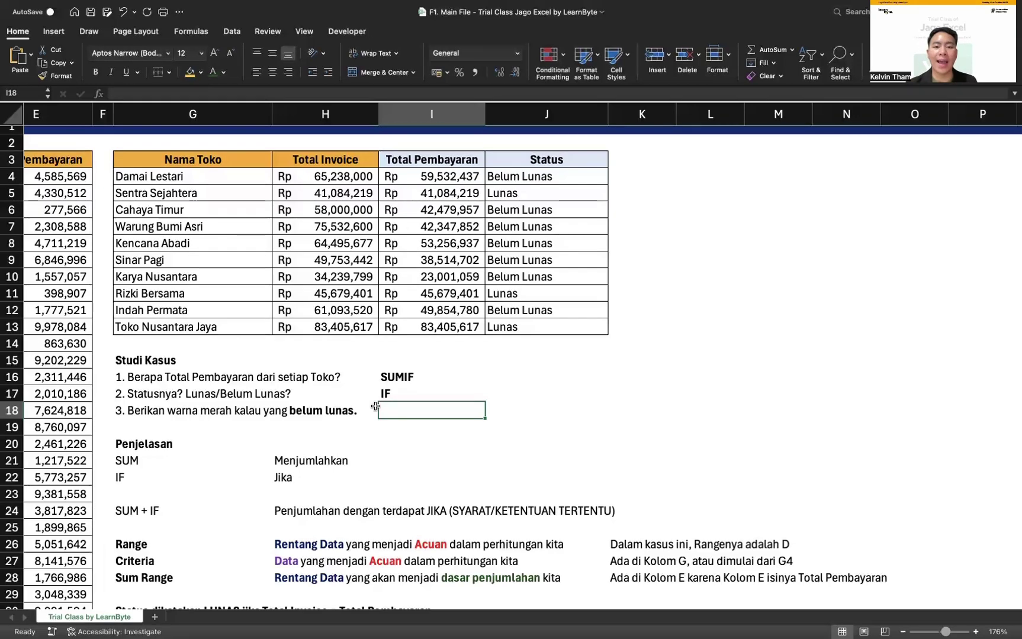
Enter "Conditional Formatting" in I18 beside the third question and make it bold.
{"action": "type", "text": "CO"}
{"action": "key", "text": "BackSpace"}
{"action": "type", "text": "o"}
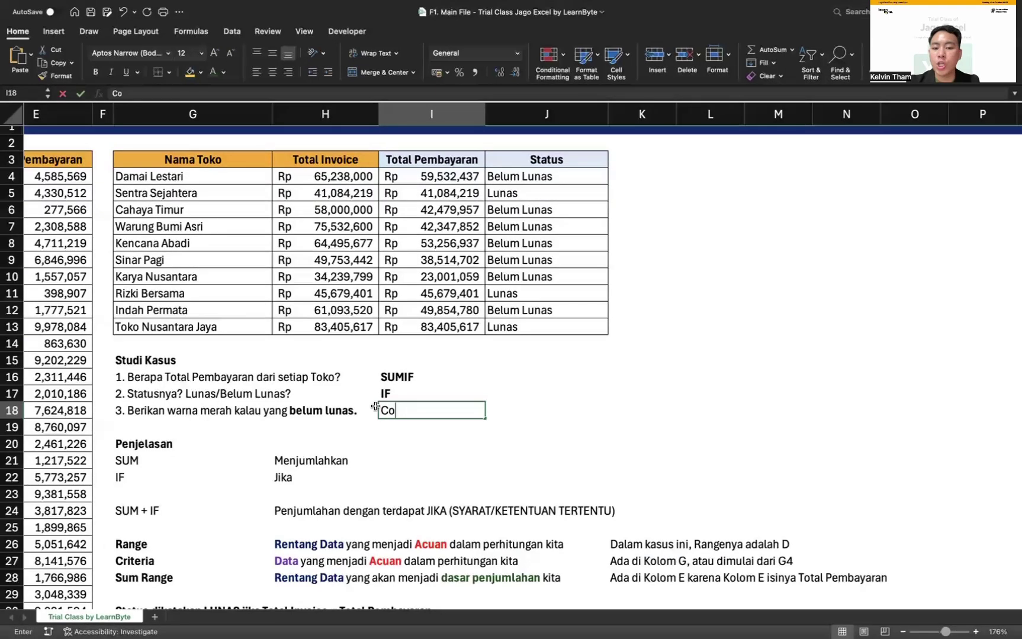
{"action": "type", "text": "nditional Formatting"}
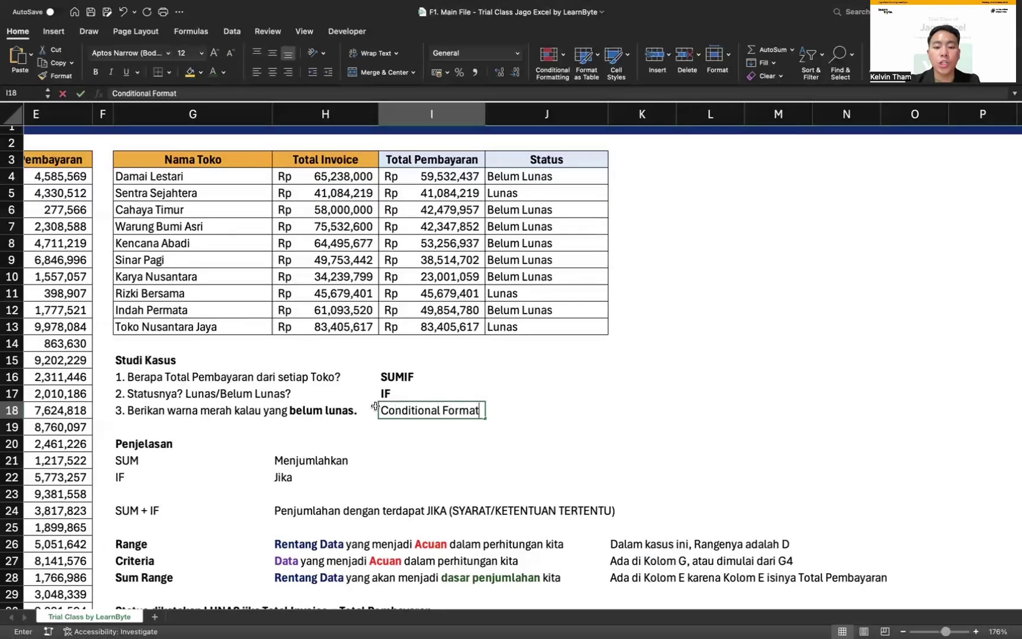
{"action": "key", "text": "Return"}
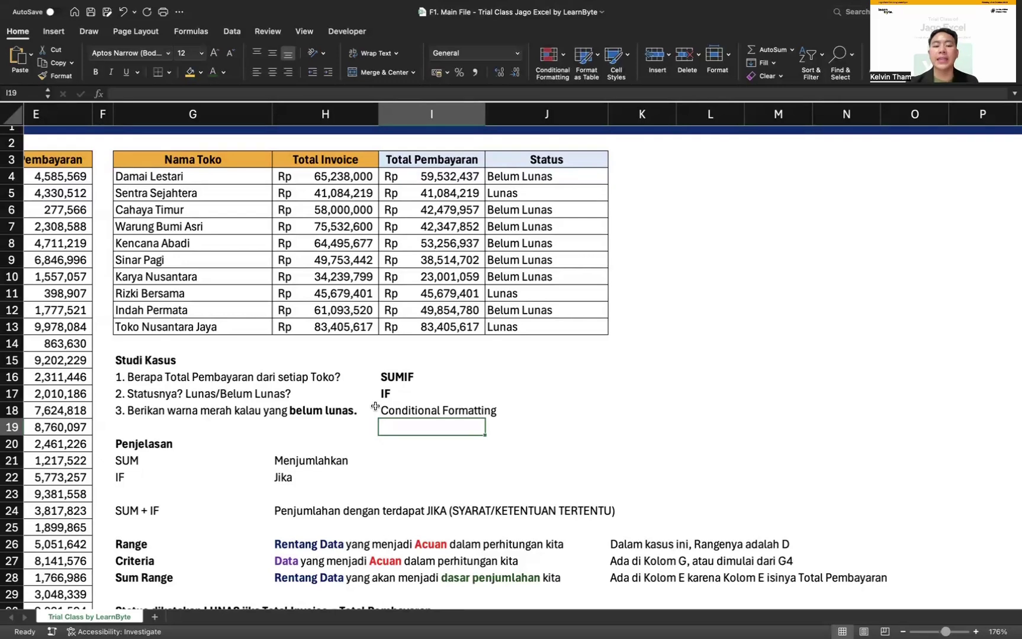
{"action": "left_click", "coordinate": [398, 408]}
{"action": "key", "text": "ctrl+b"}
{"action": "left_click", "coordinate": [539, 427]}
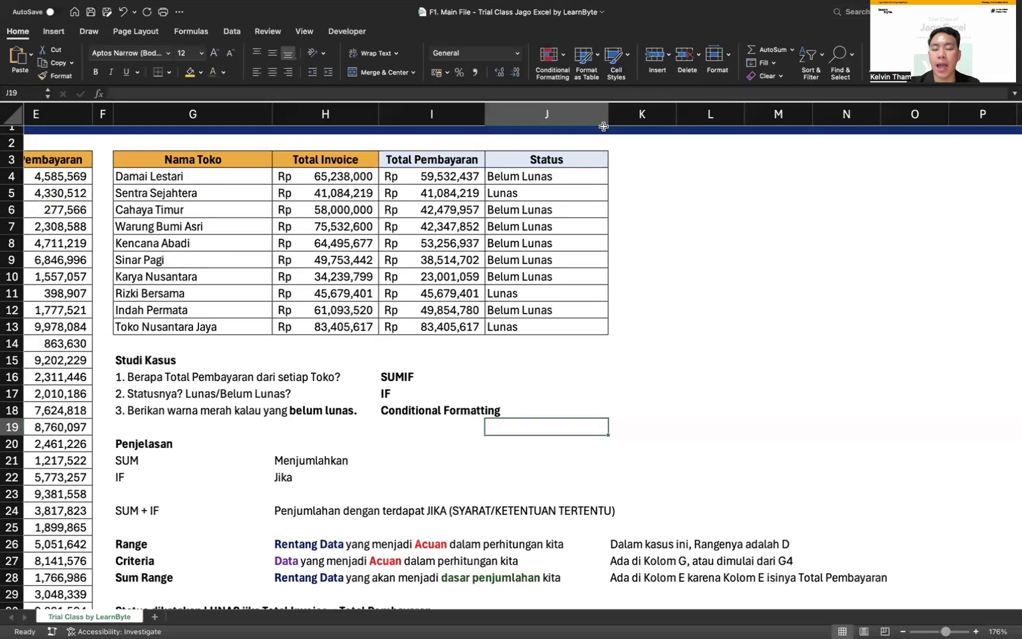
{"action": "left_click", "coordinate": [542, 171]}
{"action": "left_click_drag", "start_coordinate": [542, 172], "coordinate": [567, 324]}
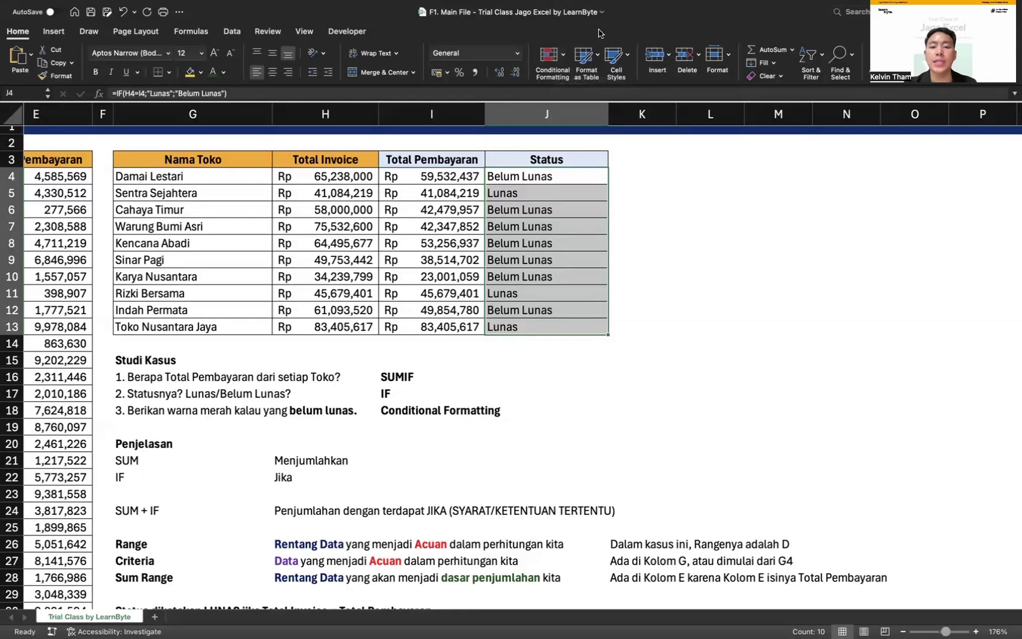
{"action": "left_click", "coordinate": [550, 64]}
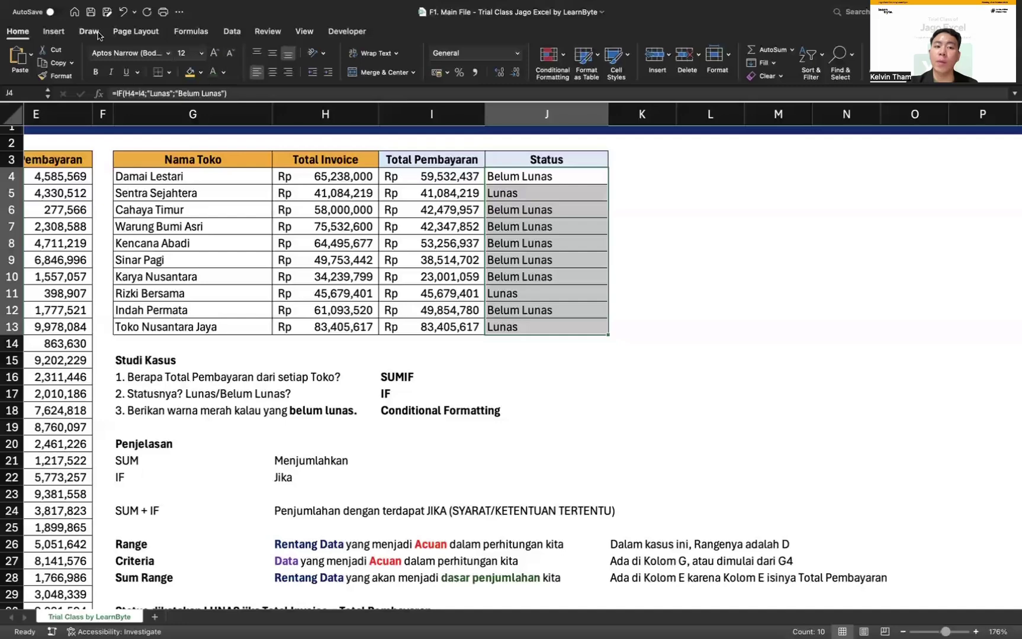
{"action": "left_click", "coordinate": [52, 33]}
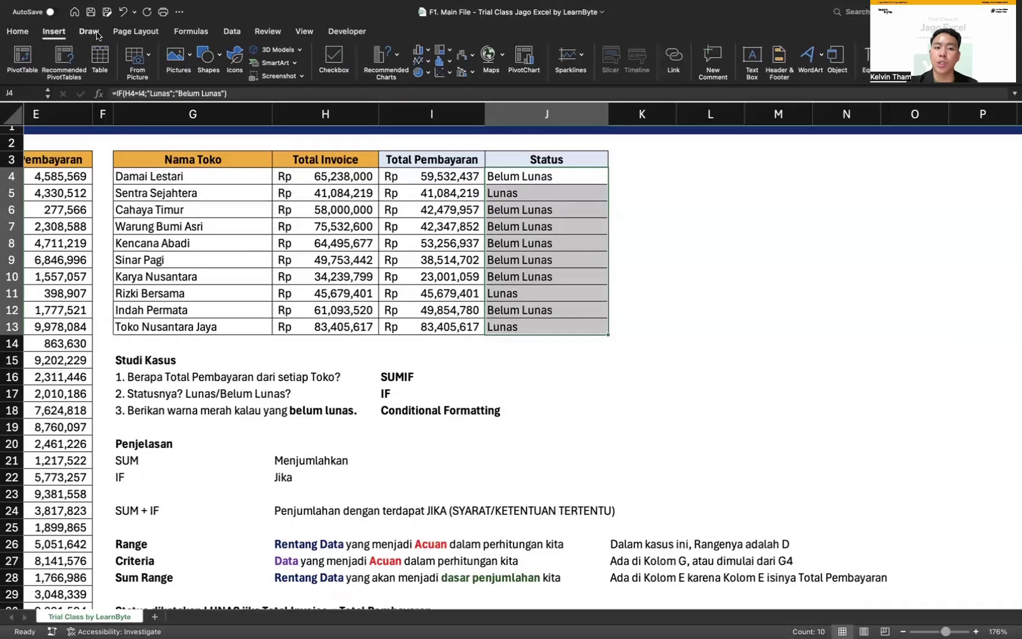
{"action": "left_click", "coordinate": [135, 34]}
{"action": "left_click", "coordinate": [344, 31]}
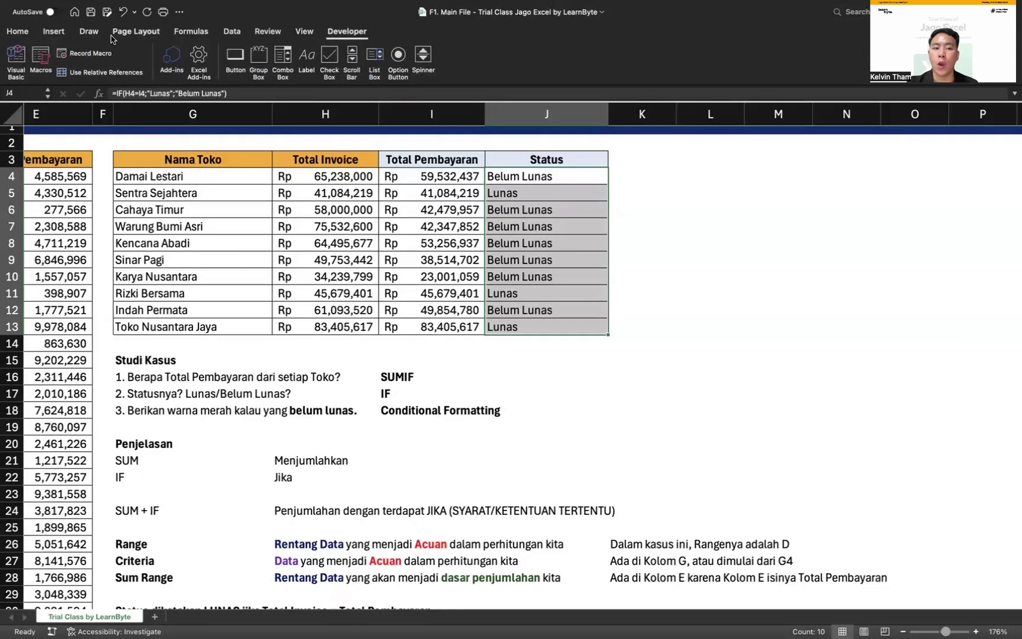
{"action": "left_click", "coordinate": [13, 34]}
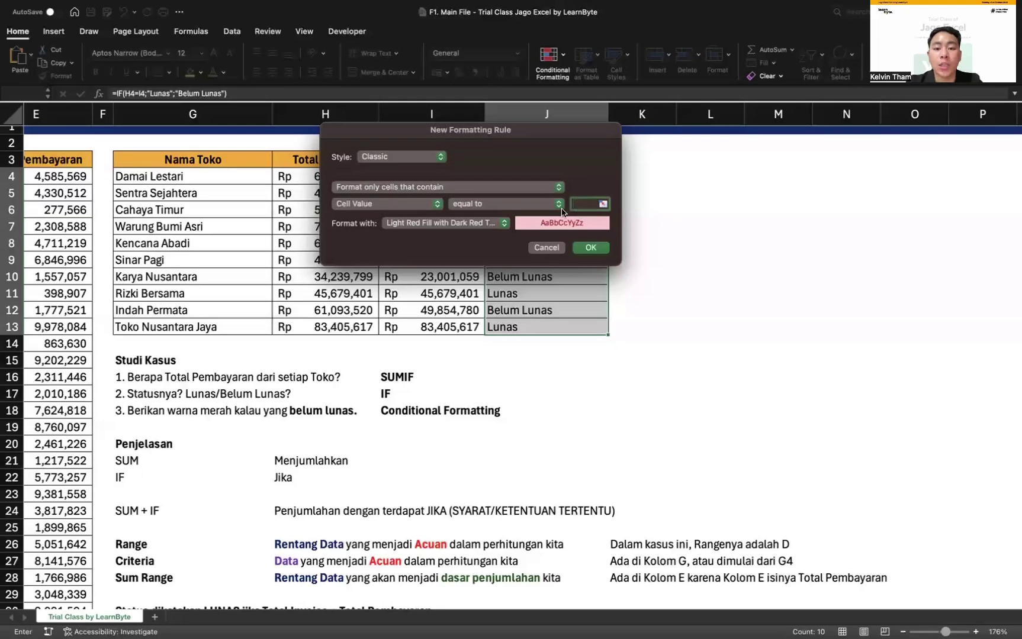
{"action": "type", "text": "Belum Lunas"}
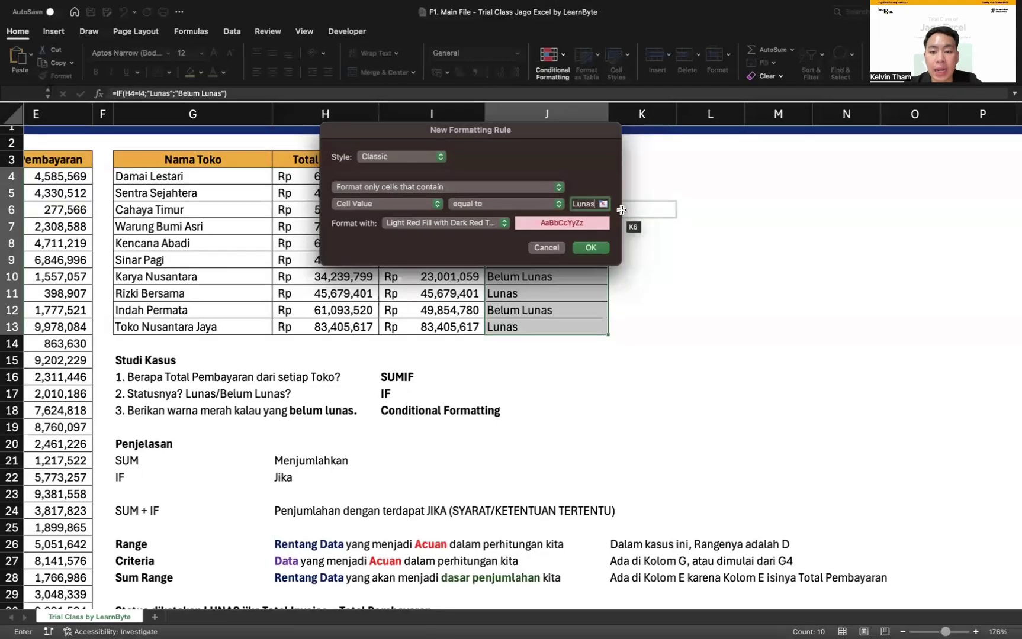
{"action": "left_click_drag", "start_coordinate": [592, 203], "coordinate": [528, 203]}
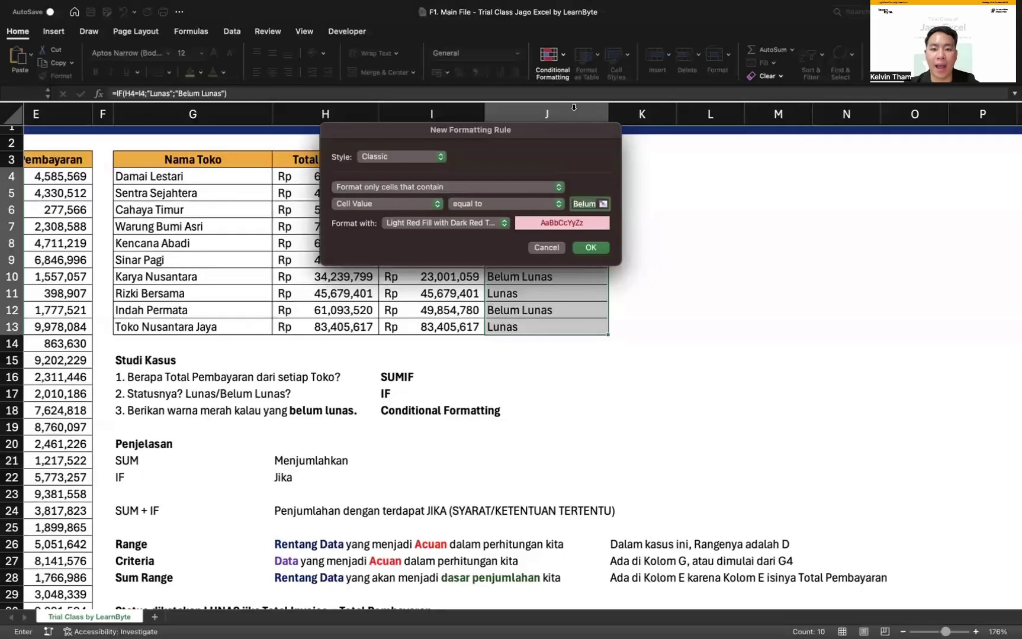
{"action": "left_click_drag", "start_coordinate": [577, 137], "coordinate": [463, 160]}
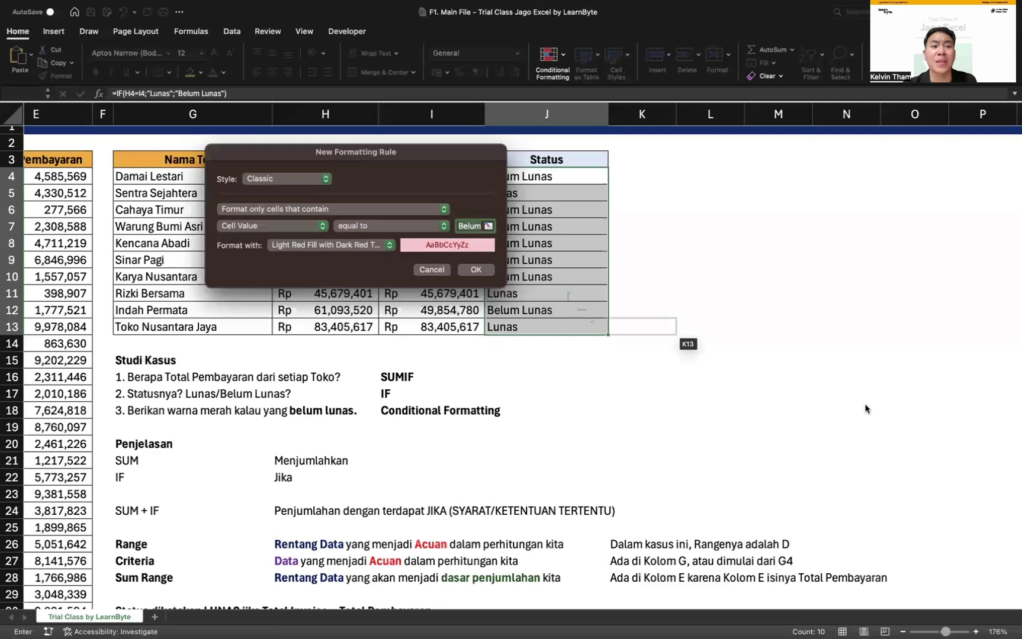
{"action": "left_click", "coordinate": [432, 271]}
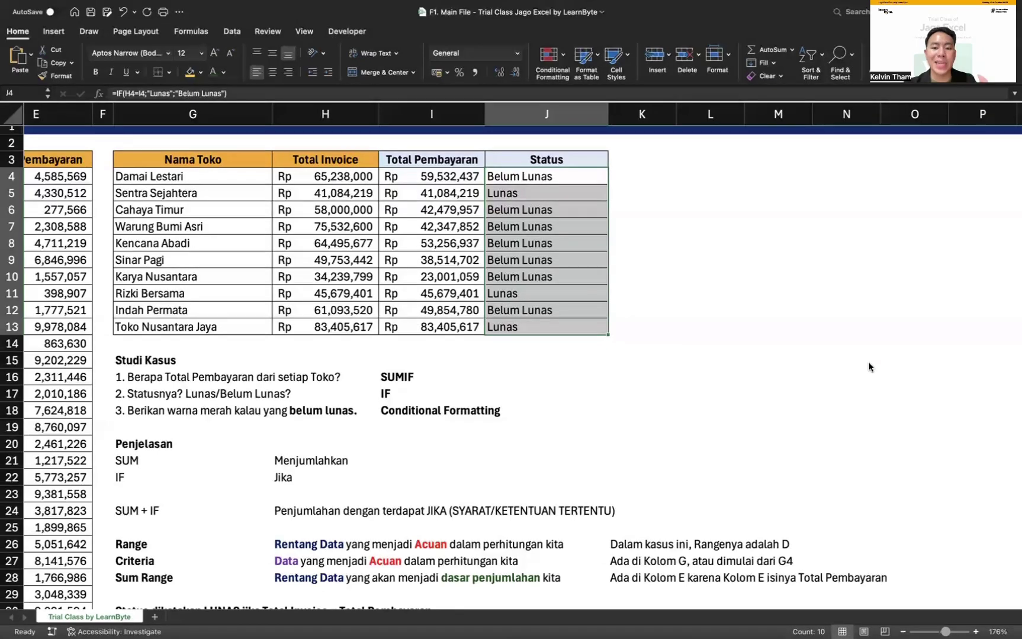
{"action": "left_click", "coordinate": [551, 60]}
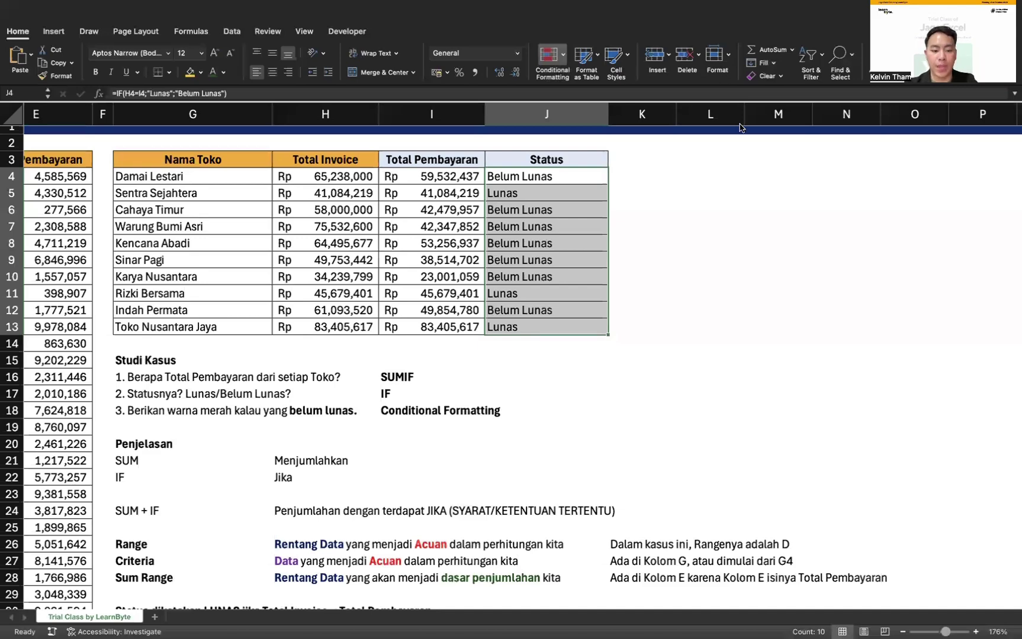
Enter the bold heading "Step untuk. Memberikan warna merah pada tulisan Belum Lunas" in G38 below the quotation-mark note.
{"action": "scroll", "coordinate": [177, 414], "scroll_direction": "down", "scroll_amount": 5}
{"action": "left_click", "coordinate": [146, 523]}
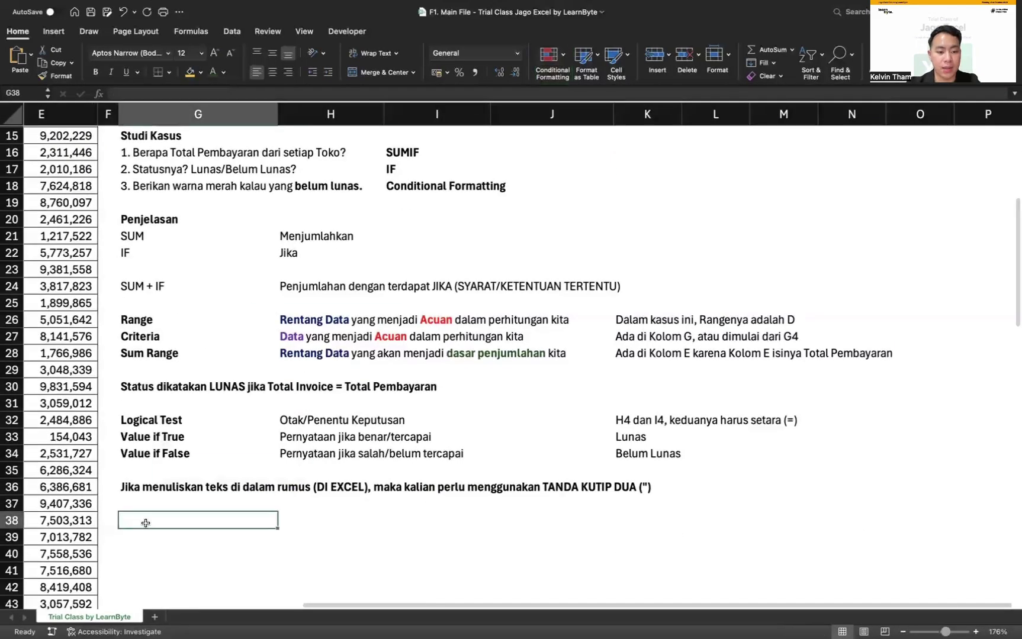
{"action": "type", "text": "Step untuk. membe"}
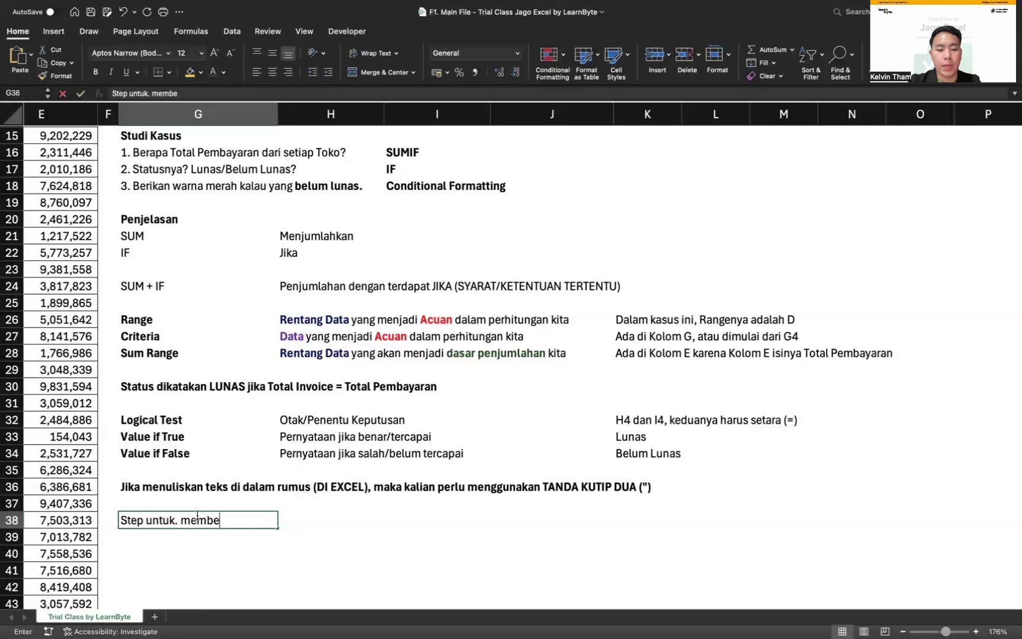
{"action": "type", "text": "rikan warna merah pada"}
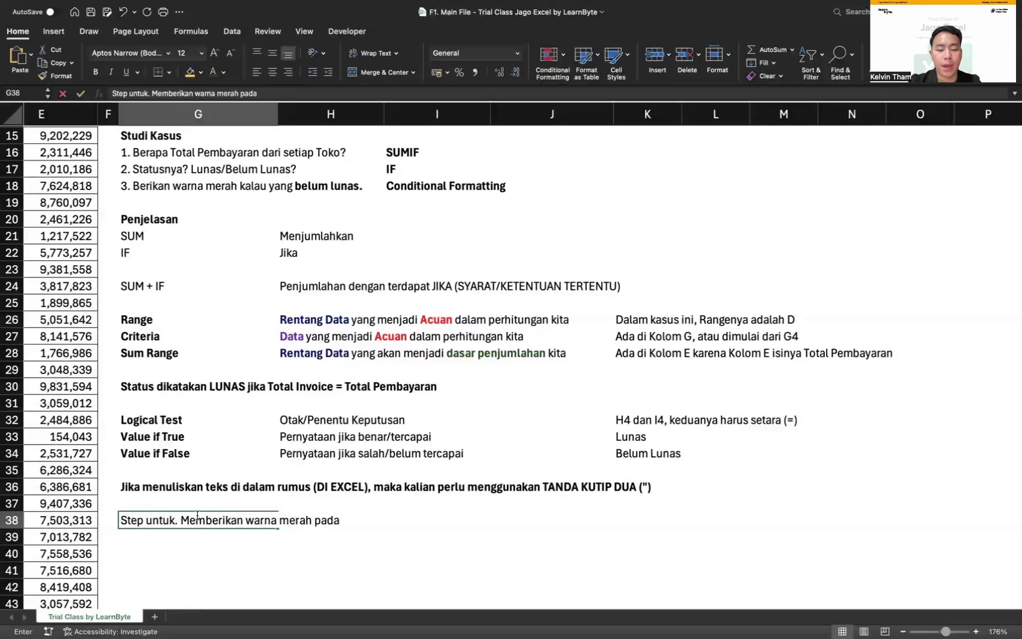
{"action": "type", "text": " tulisan Belum Lun"}
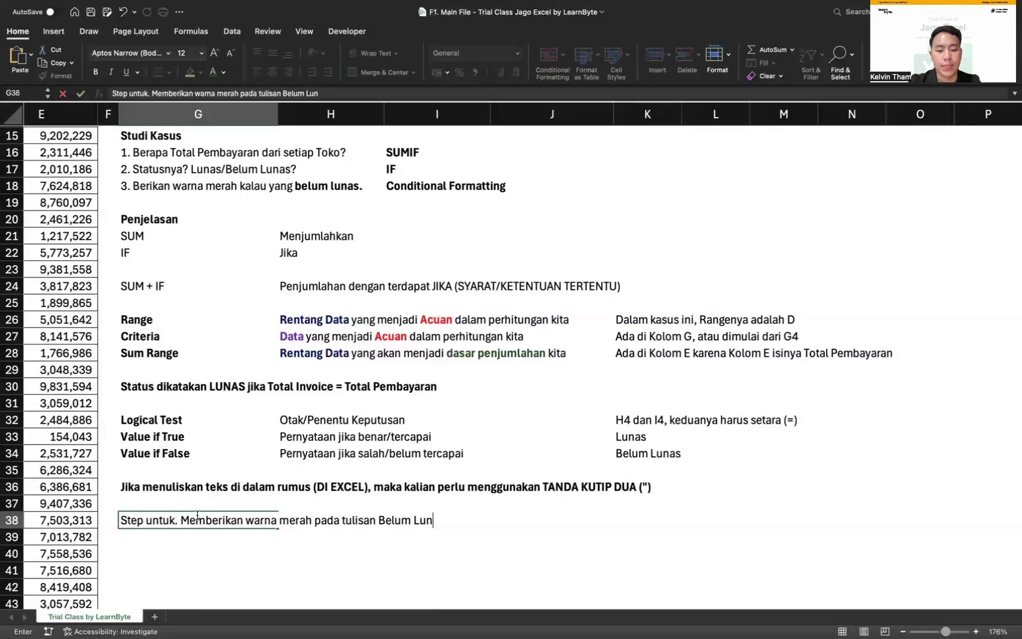
{"action": "type", "text": "as"}
{"action": "key", "text": "Return"}
{"action": "left_click", "coordinate": [195, 520]}
{"action": "key", "text": "ctrl+b"}
Correct the G38 heading so it begins "Step untuk memberikan", without the stray period and capital M.
{"action": "double_click", "coordinate": [193, 519]}
{"action": "key", "text": "BackSpace"}
{"action": "key", "text": "BackSpace"}
{"action": "key", "text": "BackSpace"}
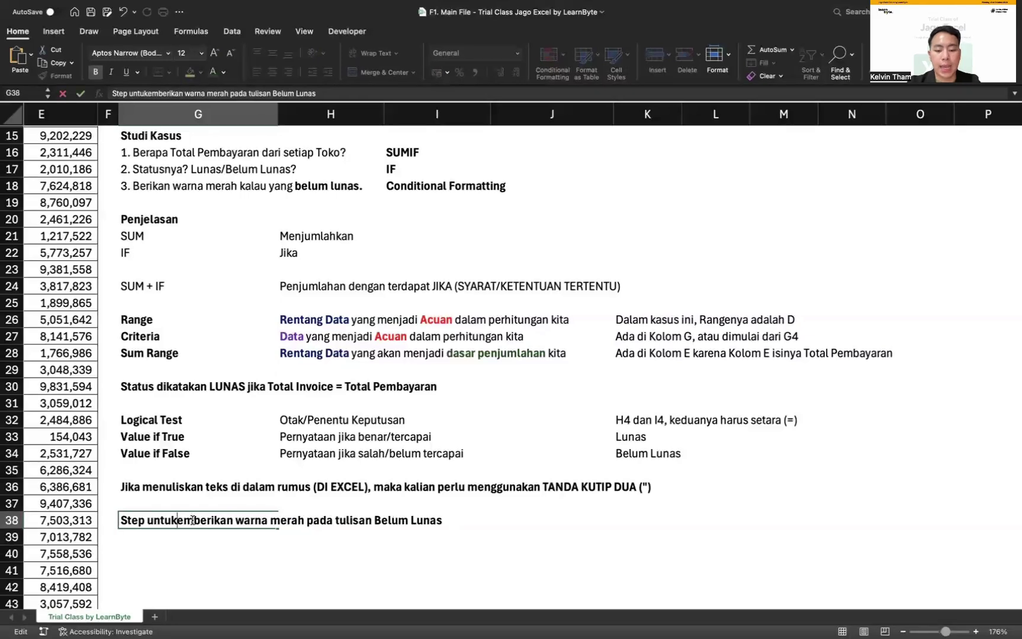
{"action": "type", "text": "m"}
{"action": "key", "text": "Return"}
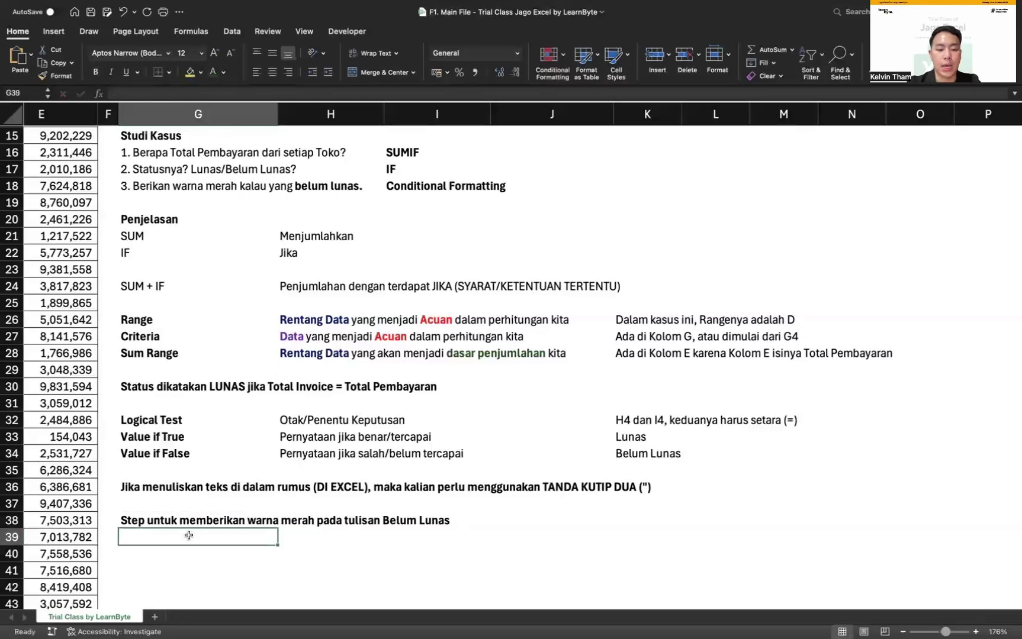
Enter "STEP 1:" in G39 and its instruction "Blok dulu area J4 sampai J13" in H39.
{"action": "type", "text": "STEP 1:"}
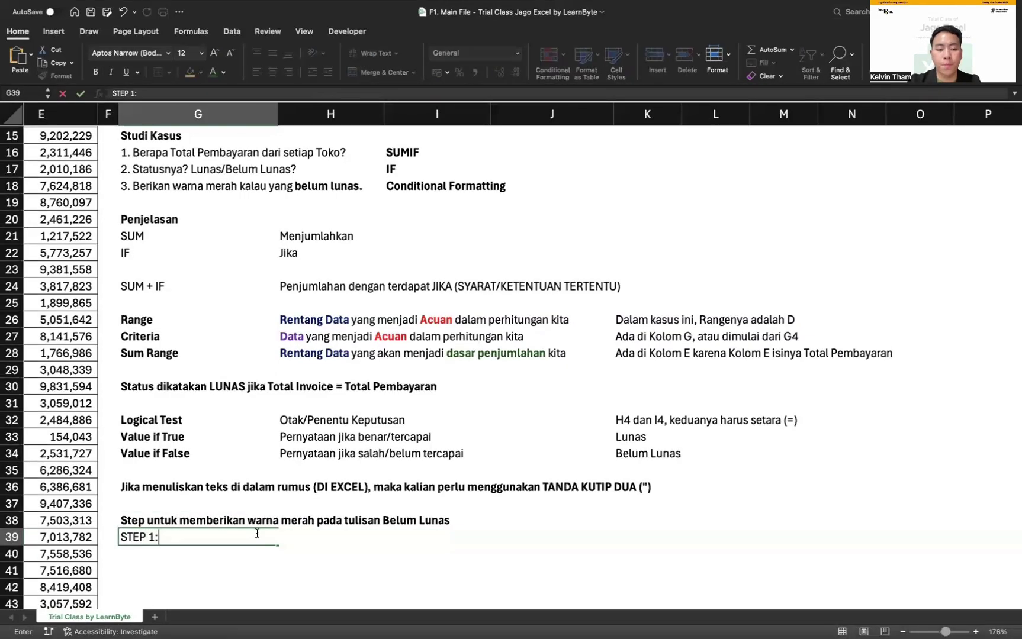
{"action": "key", "text": "Tab"}
{"action": "type", "text": "Blok dulu"}
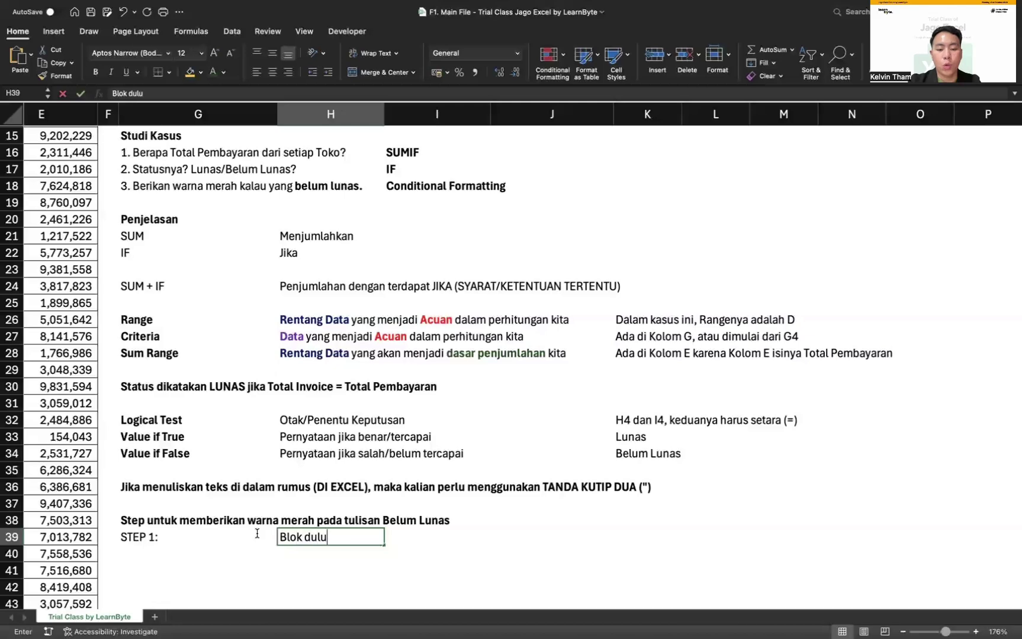
{"action": "type", "text": " area J3 sam"}
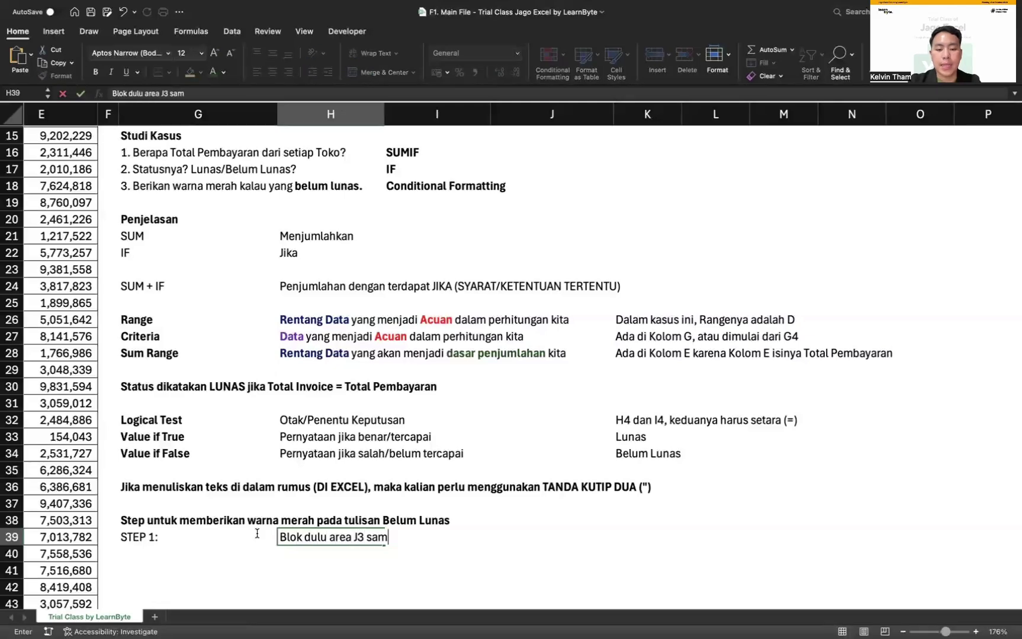
{"action": "type", "text": "pai J1"}
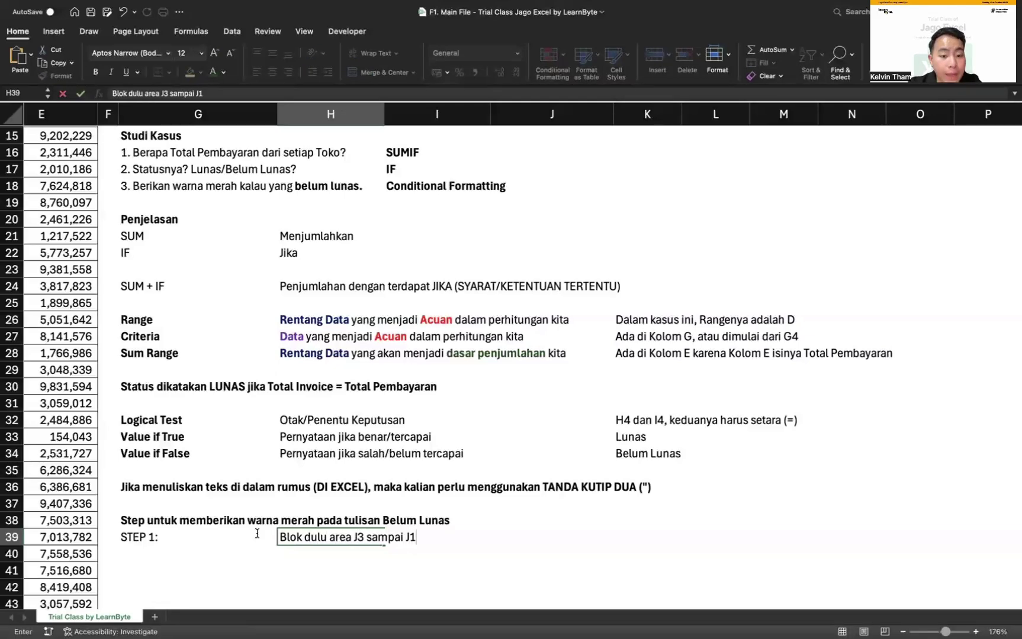
{"action": "key", "text": "BackSpace"}
{"action": "key", "text": "BackSpace"}
{"action": "key", "text": "BackSpace"}
{"action": "key", "text": "BackSpace"}
{"action": "key", "text": "BackSpace"}
{"action": "key", "text": "BackSpace"}
{"action": "key", "text": "BackSpace"}
{"action": "key", "text": "BackSpace"}
{"action": "key", "text": "BackSpace"}
{"action": "key", "text": "BackSpace"}
{"action": "type", "text": "4 sampa"}
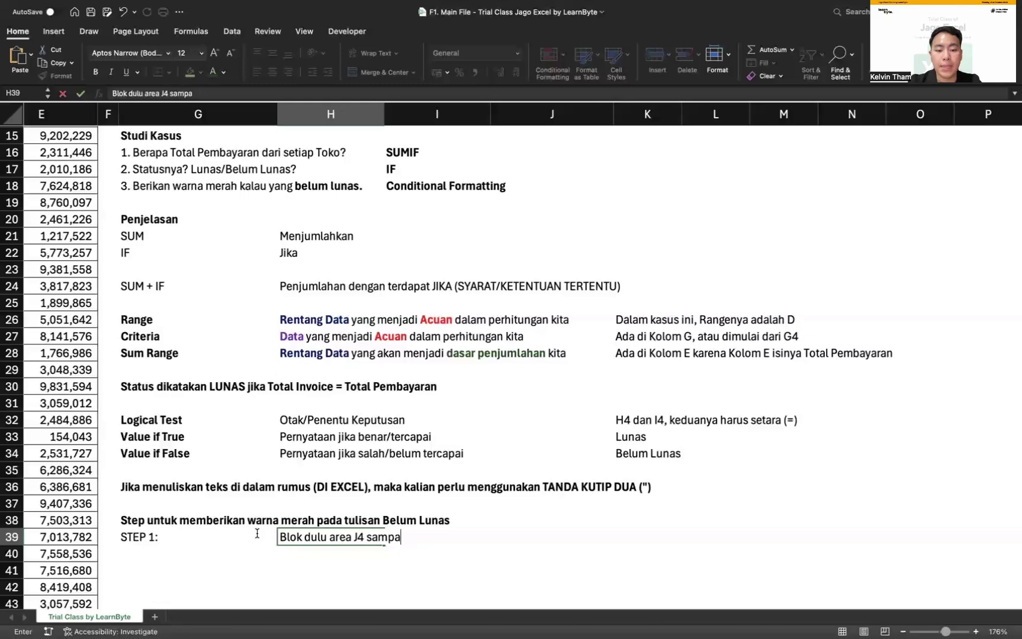
{"action": "type", "text": "i J13"}
{"action": "key", "text": "Return"}
Enter "STEP 2:" in G40 and its instruction "Pada Toolbar Home > Conditional Formatting > Highlight Cell Rules > Equal To" in H40.
{"action": "left_click", "coordinate": [164, 553]}
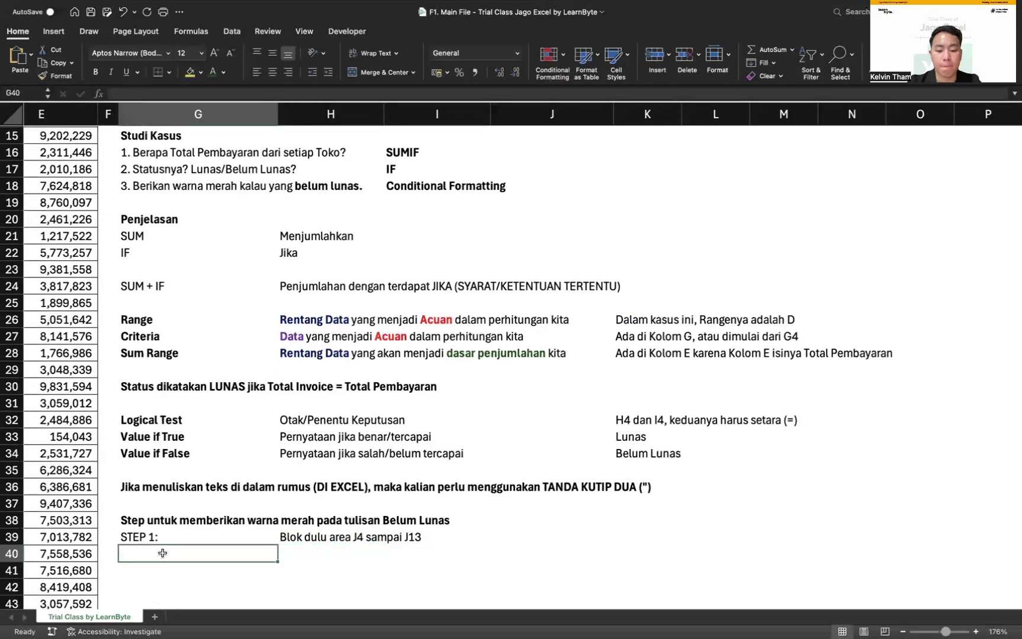
{"action": "type", "text": "STEP 2:"}
{"action": "key", "text": "Tab"}
{"action": "type", "text": "Oa"}
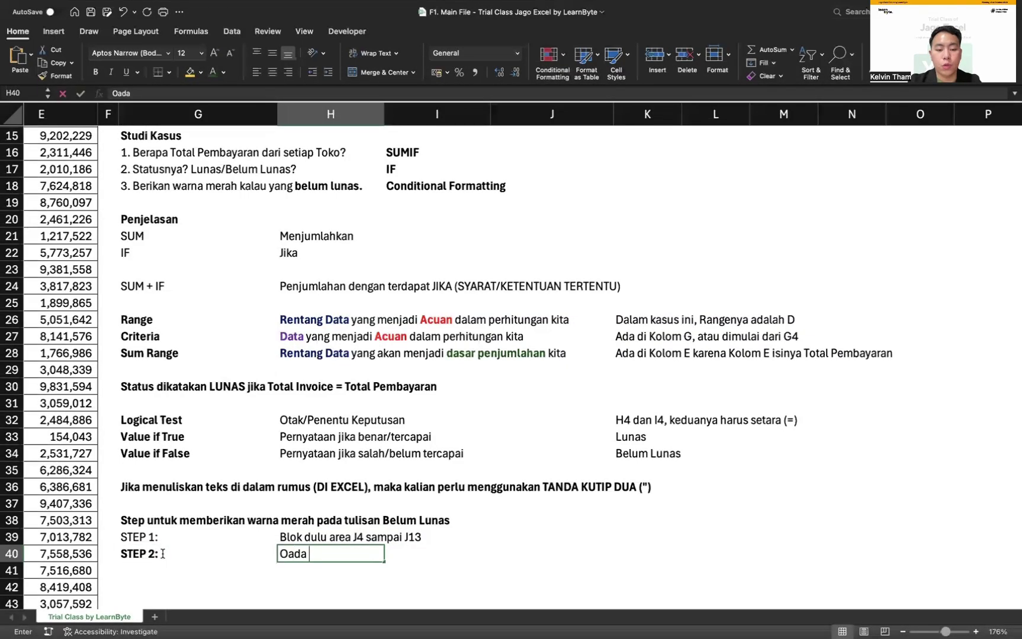
{"action": "key", "text": "BackSpace"}
{"action": "key", "text": "BackSpace"}
{"action": "type", "text": "Pada To"}
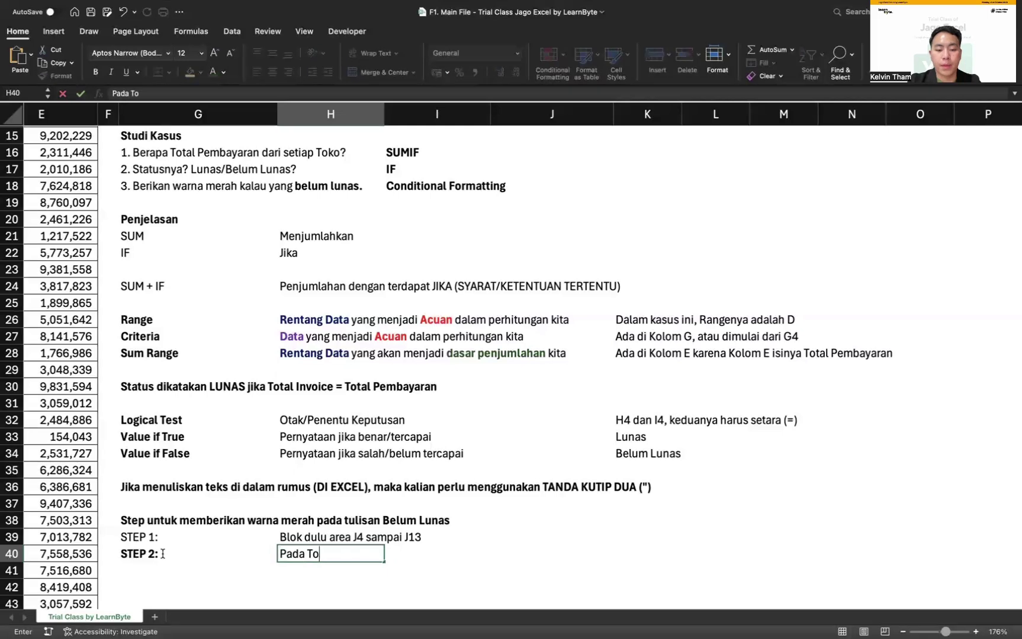
{"action": "type", "text": "olbar Home > Cond"}
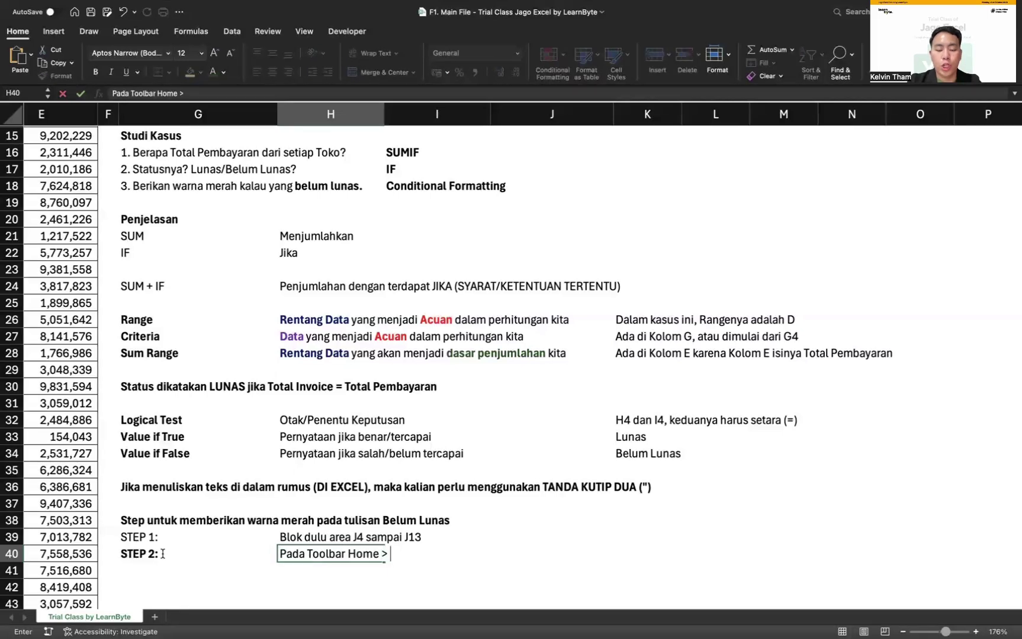
{"action": "type", "text": "itional Formatting"}
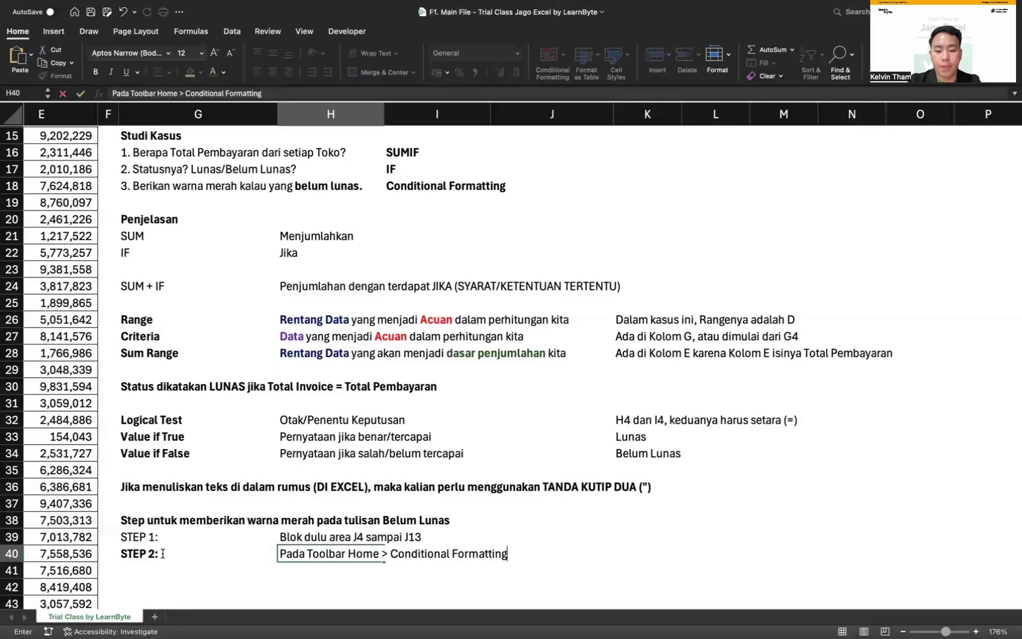
{"action": "type", "text": " > Highlight Cel"}
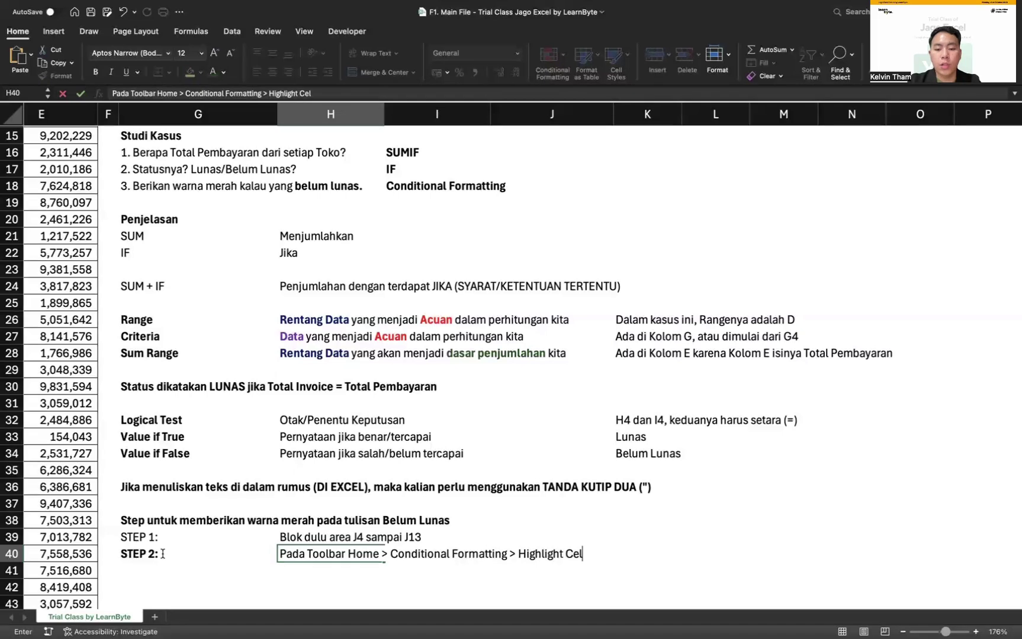
{"action": "type", "text": "l Rules > "}
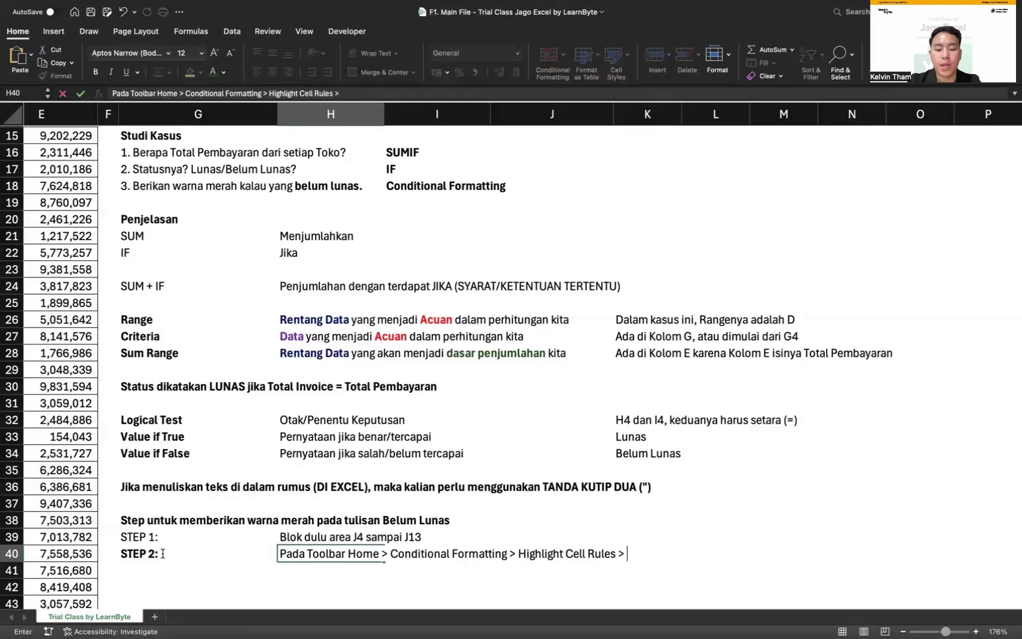
{"action": "type", "text": "Equal To"}
{"action": "key", "text": "Return"}
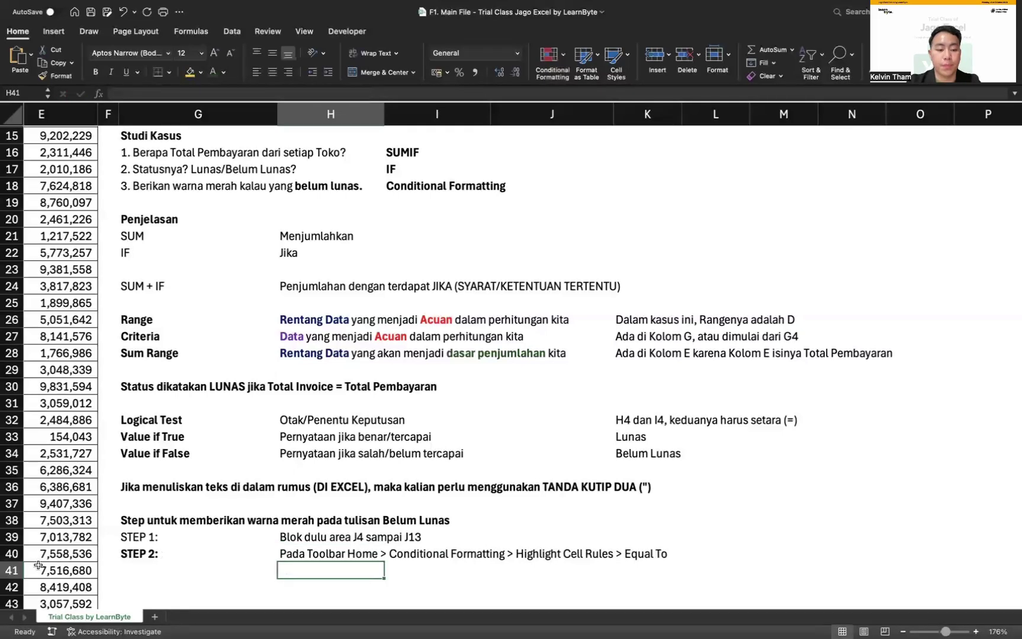
Enter "STEP 3:" in G41 and its instruction "Ketik Belum Lunas", without quotation marks, in H41.
{"action": "left_click", "coordinate": [171, 576]}
{"action": "type", "text": "STEP 3:"}
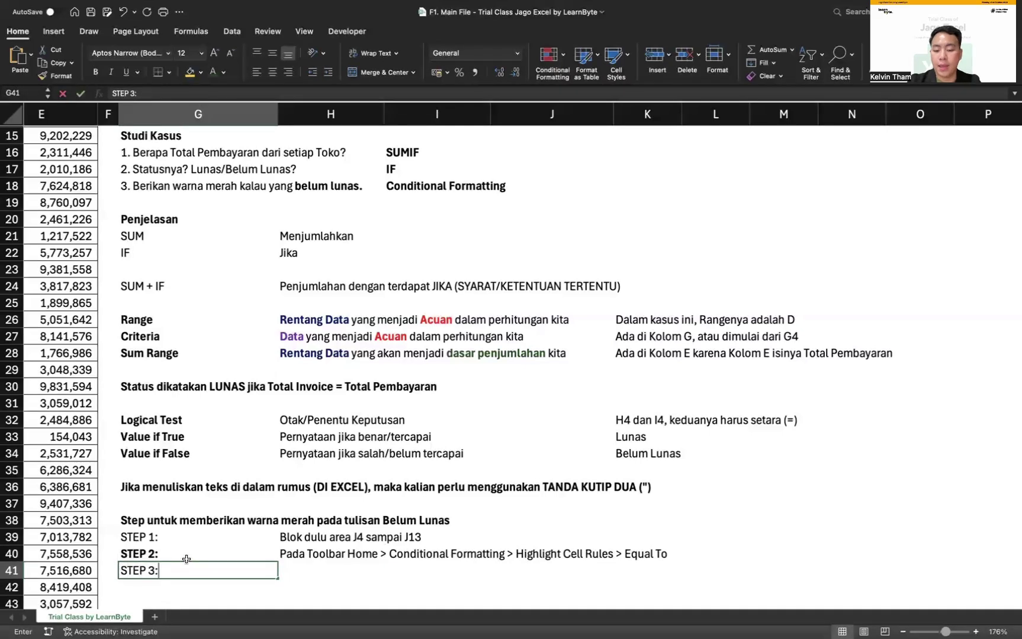
{"action": "left_click", "coordinate": [300, 570]}
{"action": "type", "text": "Ketika"}
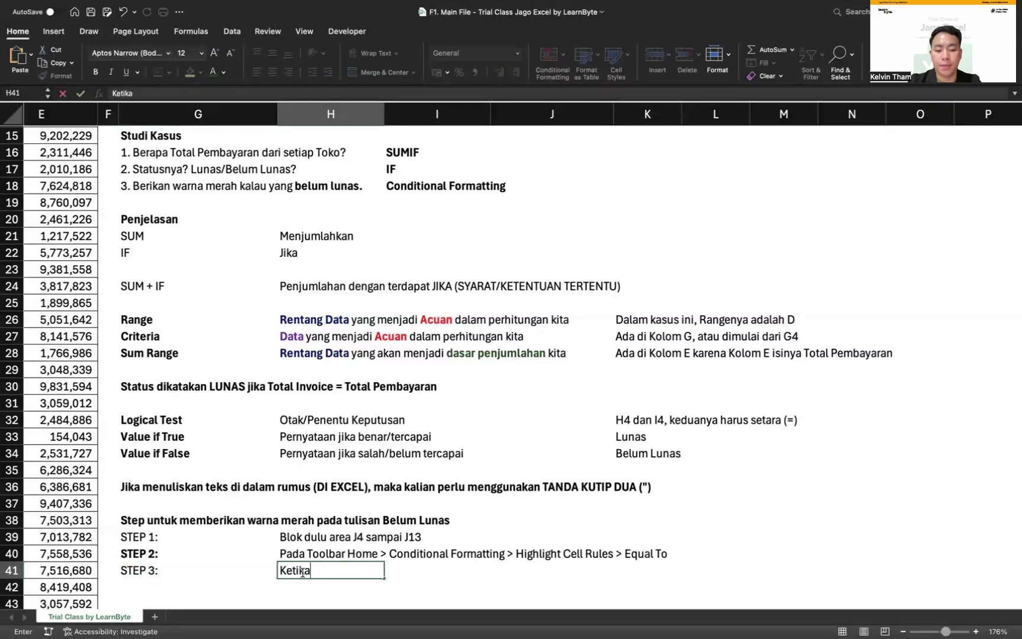
{"action": "key", "text": "BackSpace"}
{"action": "type", "text": " \"Belum"}
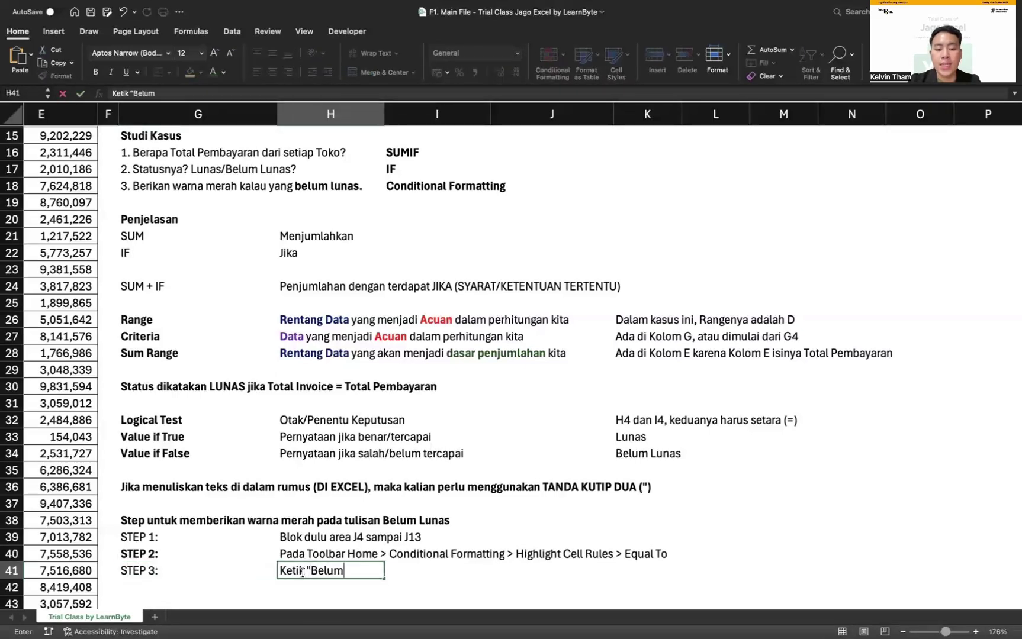
{"action": "type", "text": " Lunas\""}
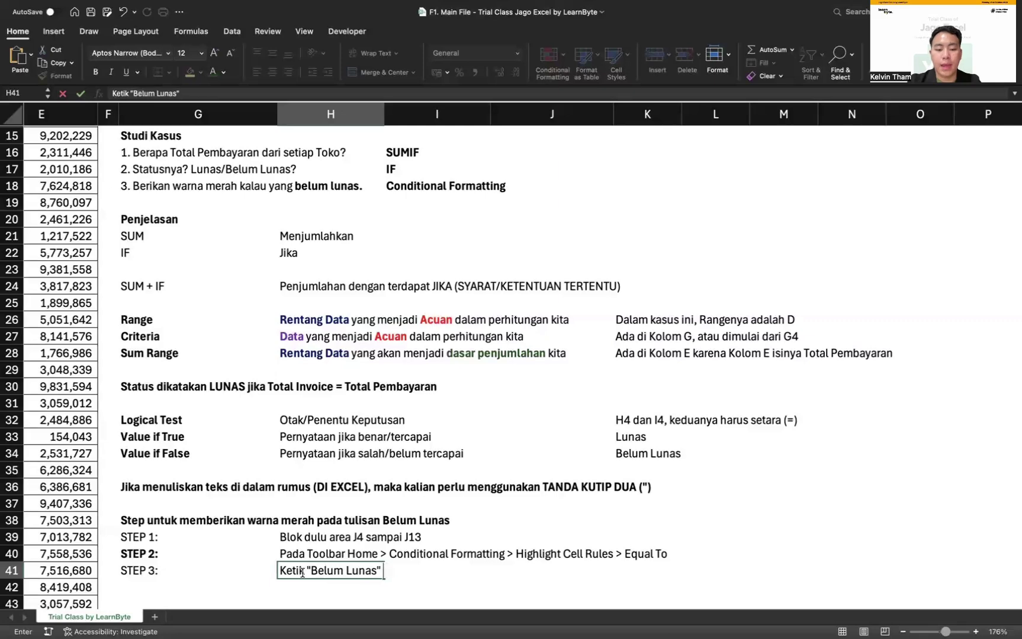
{"action": "key", "text": "BackSpace"}
{"action": "left_click", "coordinate": [308, 570]}
{"action": "key", "text": "BackSpace"}
Make the words "Belum Lunas" in H41 bold and remove the bold from the "STEP 2:" label in G40.
{"action": "left_click_drag", "start_coordinate": [307, 571], "coordinate": [383, 572]}
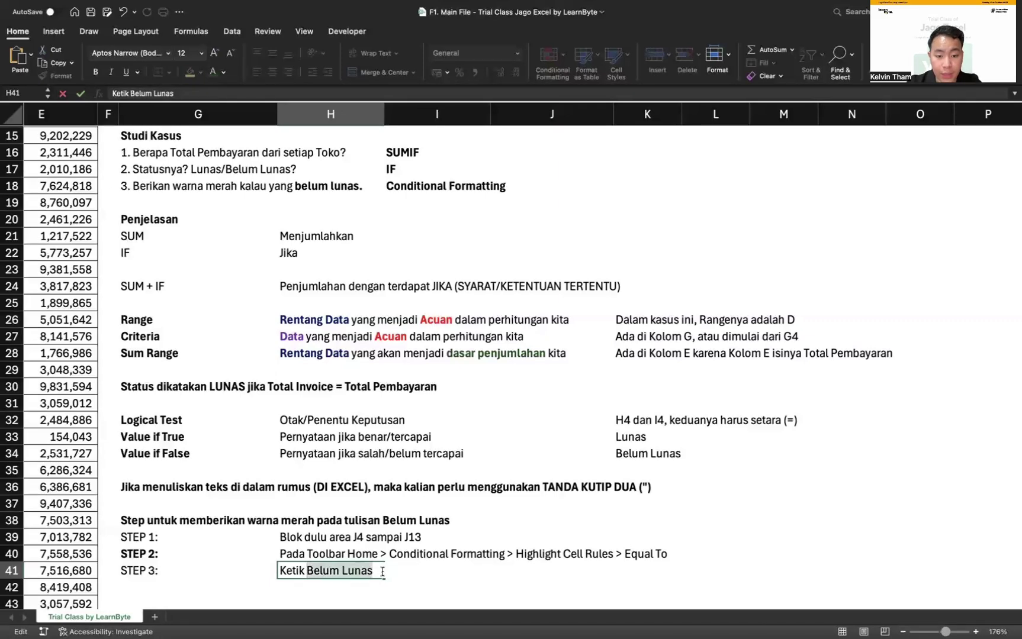
{"action": "key", "text": "super+b"}
{"action": "key", "text": "Return"}
{"action": "scroll", "coordinate": [174, 478], "scroll_direction": "down", "scroll_amount": 3}
{"action": "left_click", "coordinate": [175, 478]}
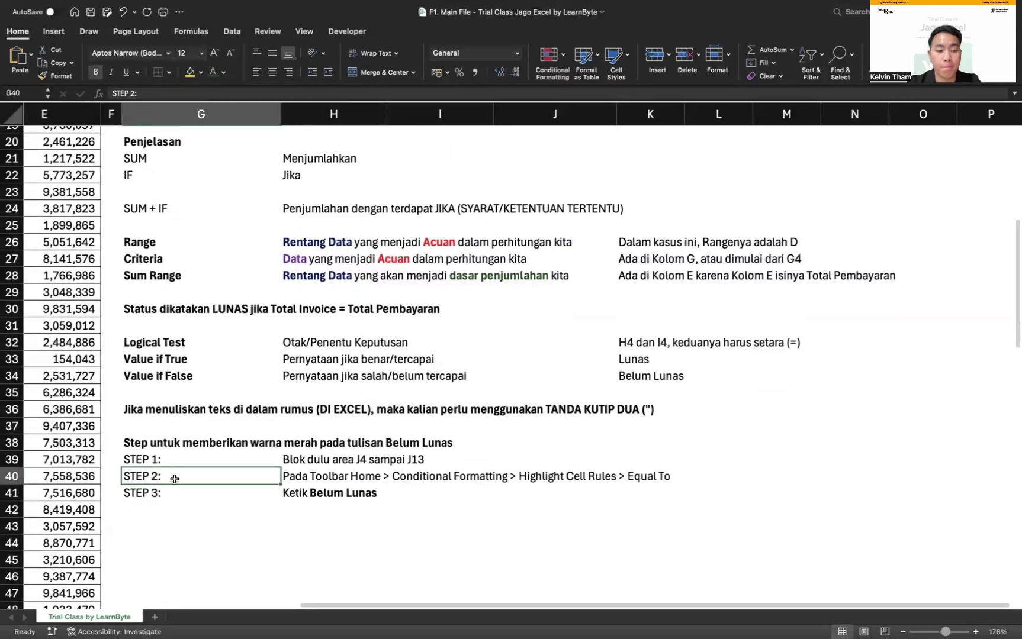
Enter "STEP 4:" in G42 and "Berikan warna sesuai kebutuhan (dalam kasus ini, kita butuh warna merah)" in H42.
{"action": "left_click", "coordinate": [167, 509]}
{"action": "type", "text": "STEP 4:"}
{"action": "key", "text": "Tab"}
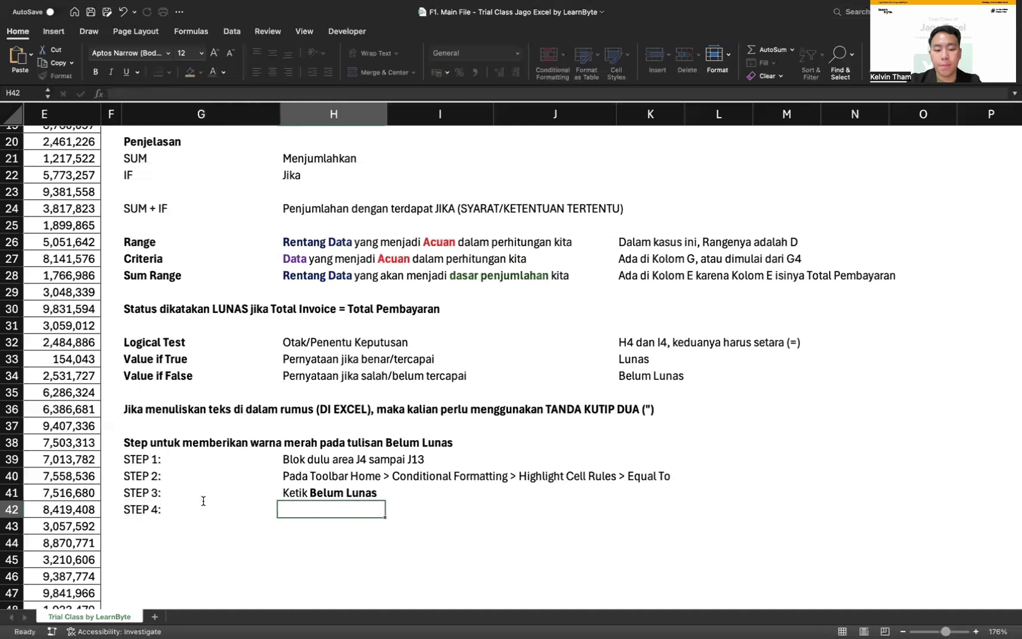
{"action": "type", "text": "Berikan warna ses"}
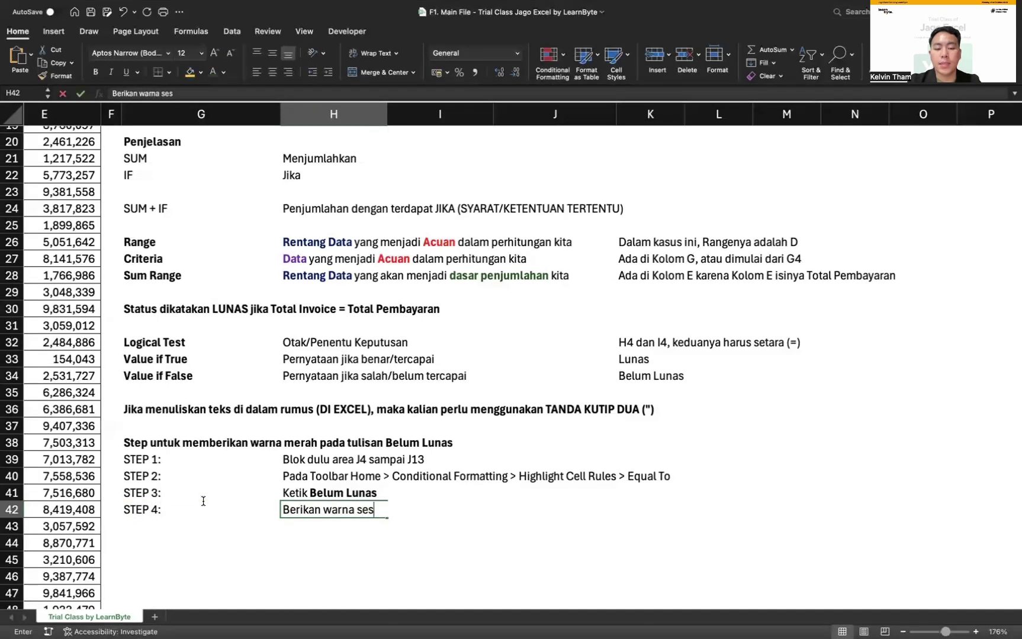
{"action": "type", "text": "uai kebutuhan ("}
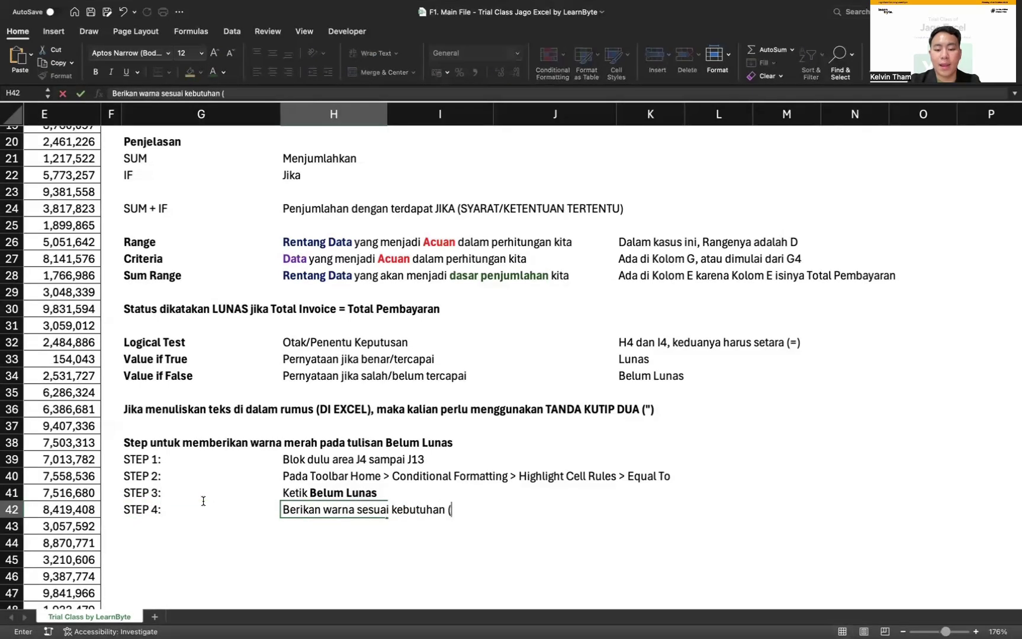
{"action": "type", "text": "dalam kasus ini, "}
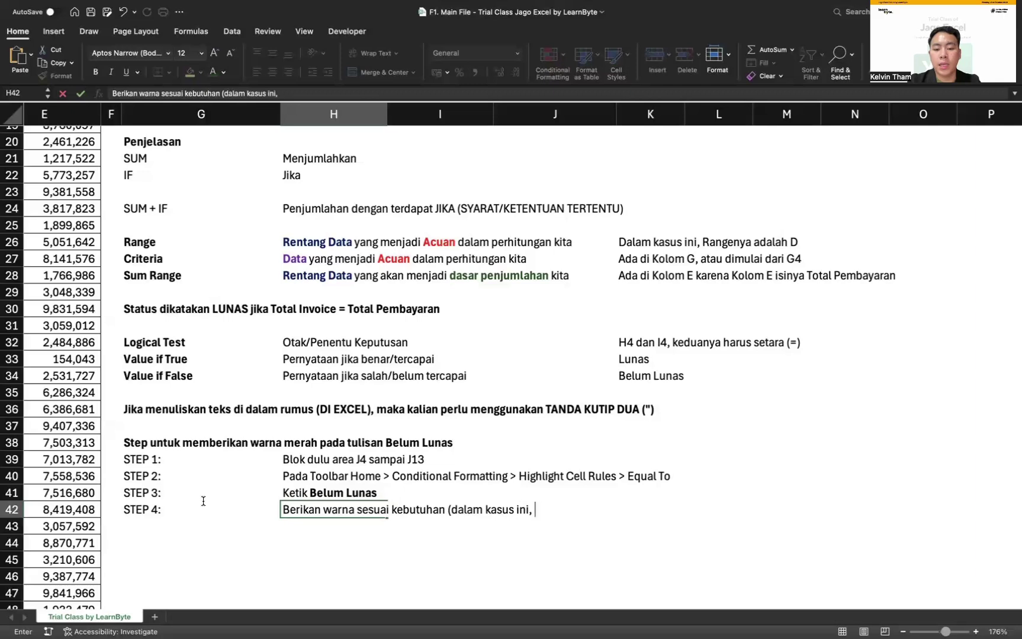
{"action": "type", "text": "kita butuh warna merarh"}
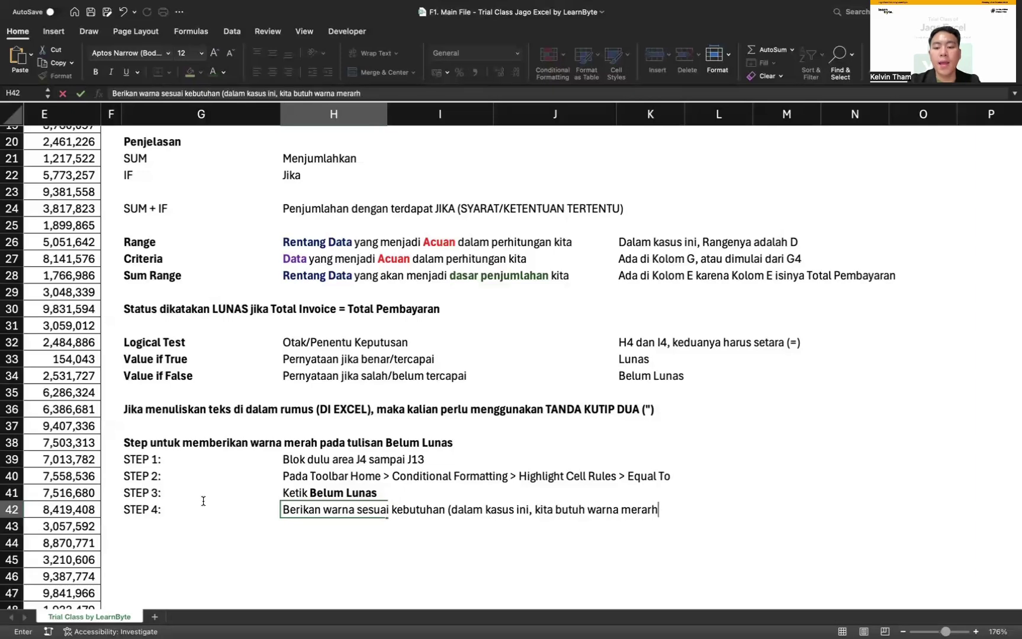
{"action": "key", "text": "BackSpace"}
{"action": "key", "text": "BackSpace"}
{"action": "type", "text": "h)"}
{"action": "key", "text": "Return"}
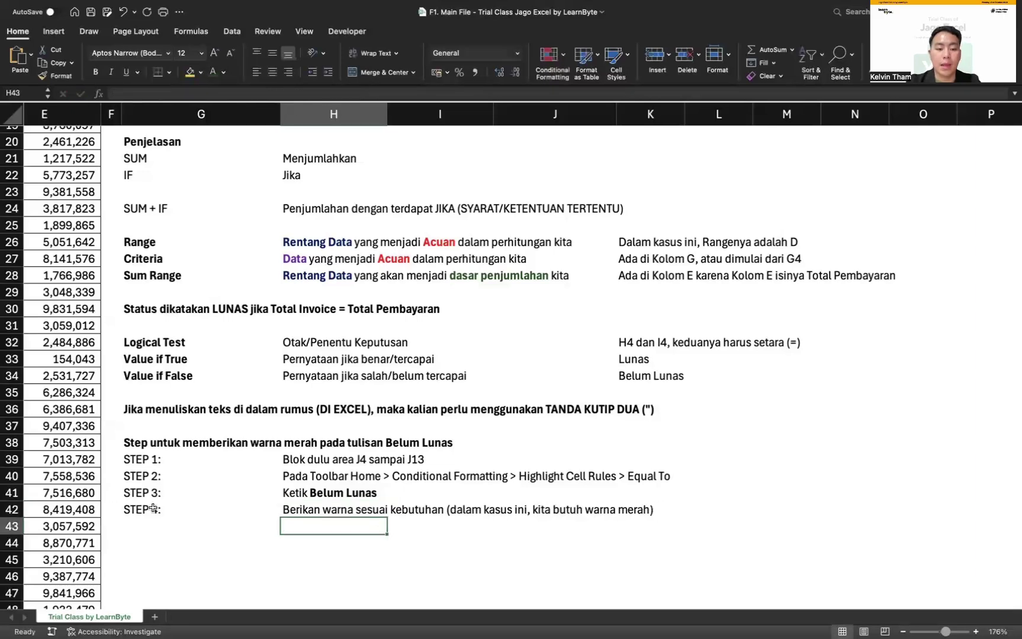
Enter "STEP 5:" in G43 and its instruction "Klik OK" in H43.
{"action": "left_click", "coordinate": [153, 529]}
{"action": "type", "text": "STEP 5:"}
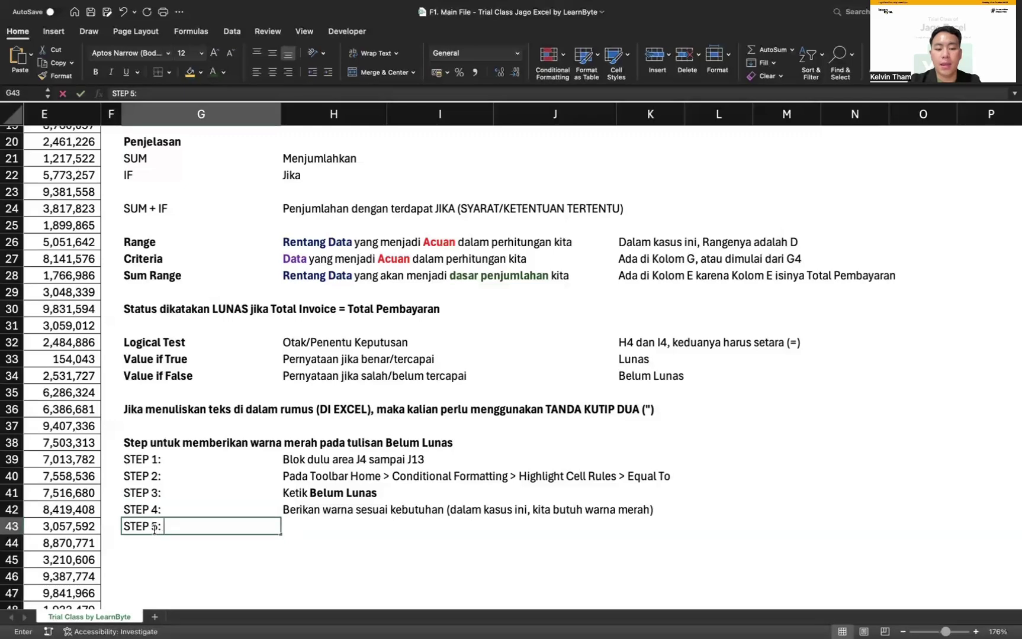
{"action": "key", "text": "Right"}
{"action": "type", "text": "Klik OK"}
{"action": "key", "text": "Return"}
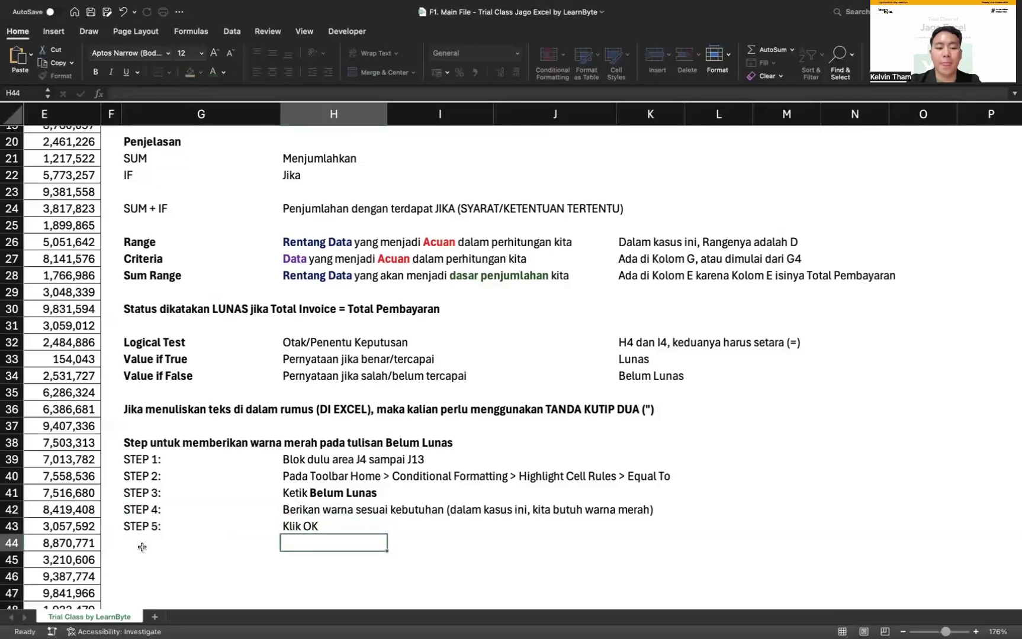
Enter the note "Jika nanti ingin memberikan warna biru untuk tulisan LUNAS, silakan ulangi step yang ada dan sesuaikan" in G45.
{"action": "left_click", "coordinate": [142, 547]}
{"action": "left_click", "coordinate": [155, 559]}
{"action": "type", "text": "Jika nanti "}
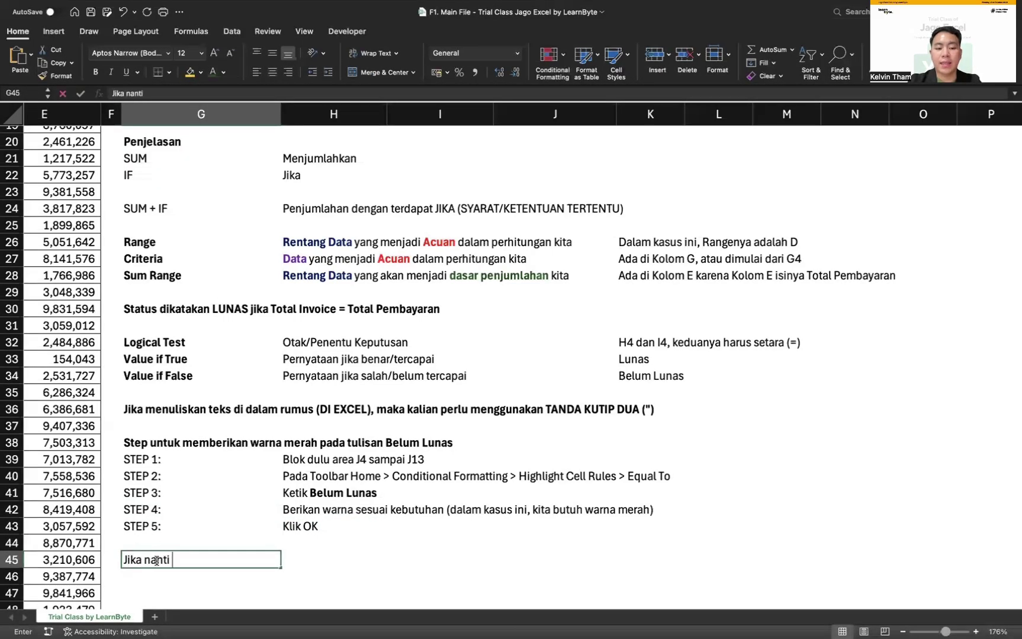
{"action": "type", "text": "ingin memberikan w"}
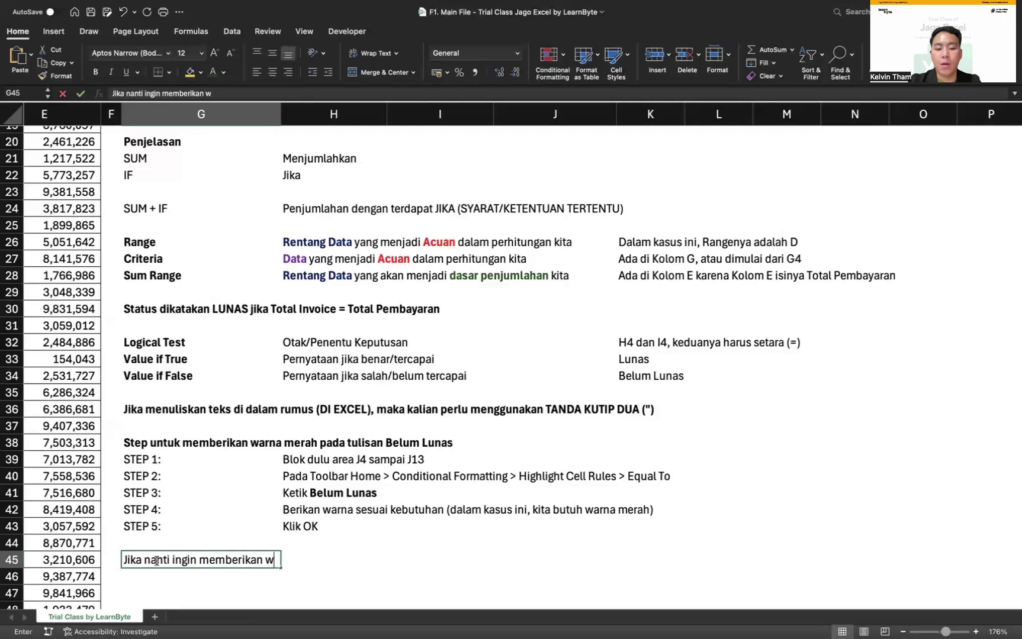
{"action": "type", "text": "arna biru untuk t"}
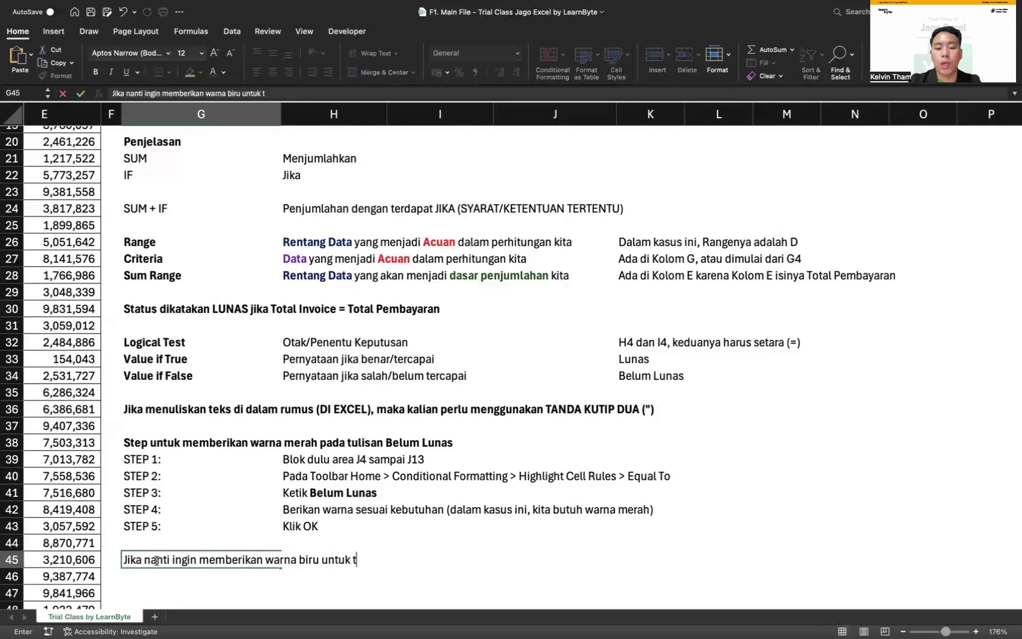
{"action": "type", "text": "ulisan LUNAS, silaka"}
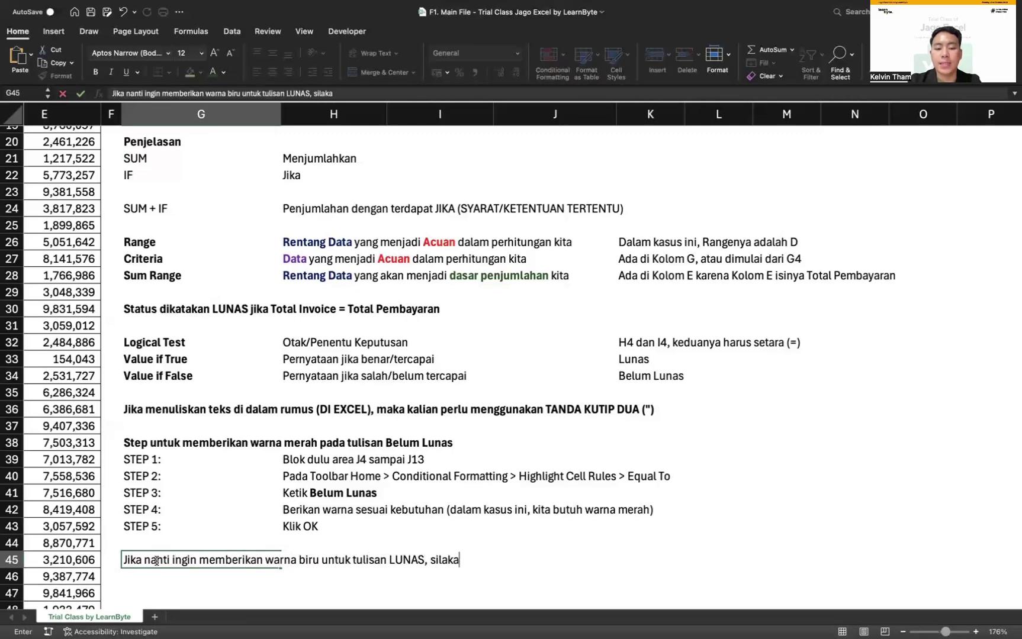
{"action": "type", "text": "n ulangi step yang ad "}
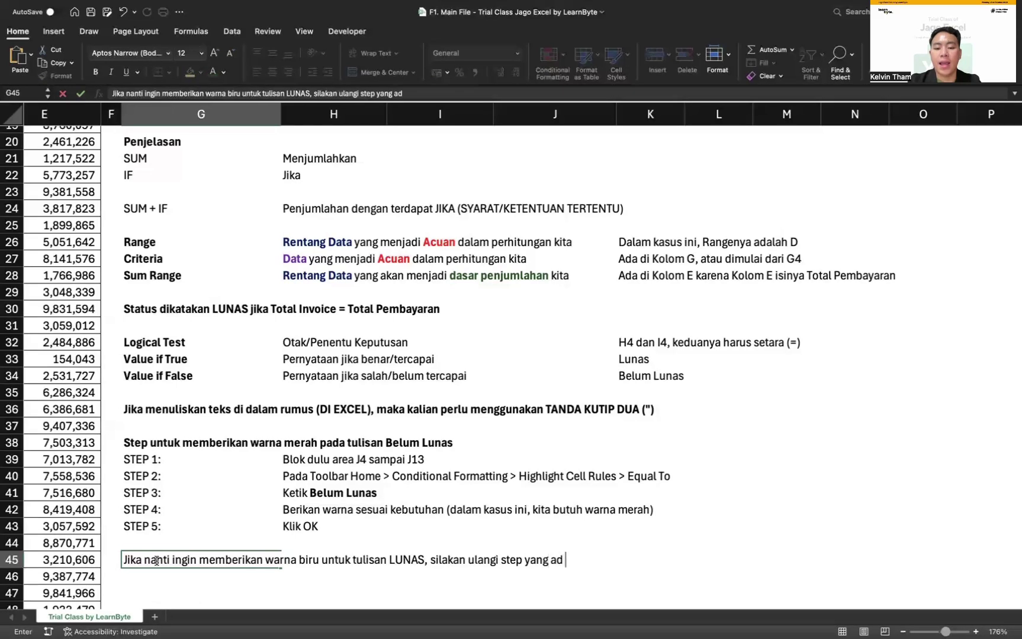
{"action": "type", "text": "a dan sesuaikan"}
{"action": "key", "text": "Return"}
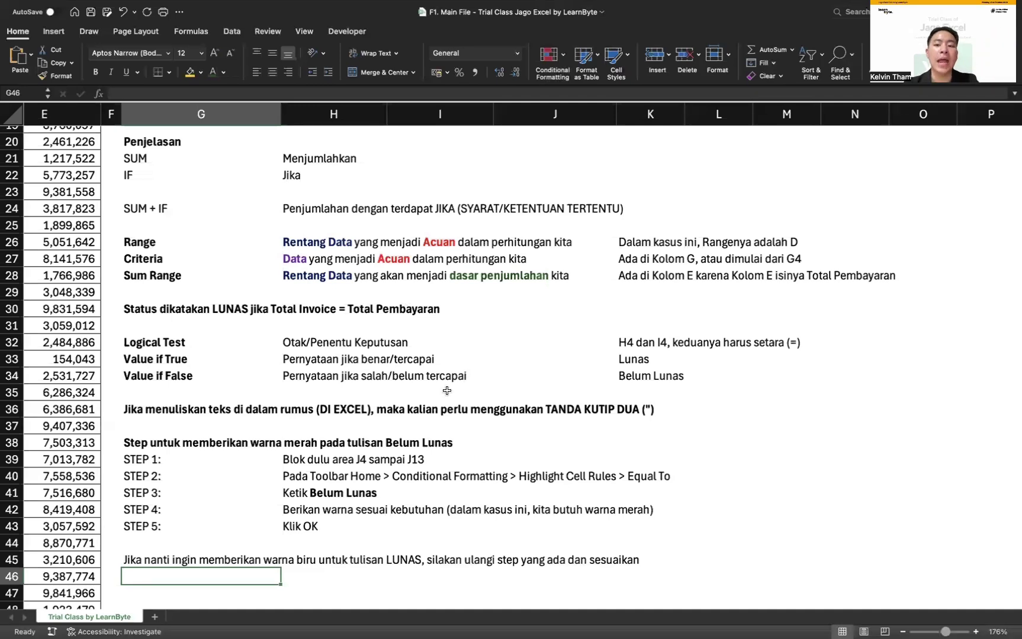
Apply an Equal To conditional formatting rule for "Belum Lunas" to Status cells J4:J13, using Light Red Fill with Dark Red Text.
{"action": "scroll", "coordinate": [565, 288], "scroll_direction": "up", "scroll_amount": 10}
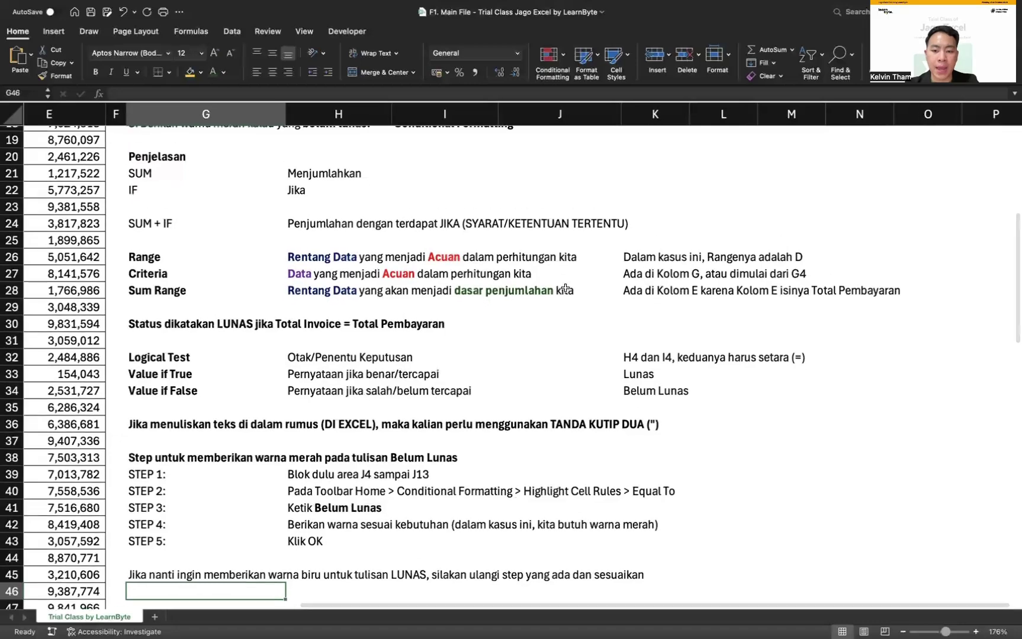
{"action": "scroll", "coordinate": [565, 288], "scroll_direction": "up", "scroll_amount": 2}
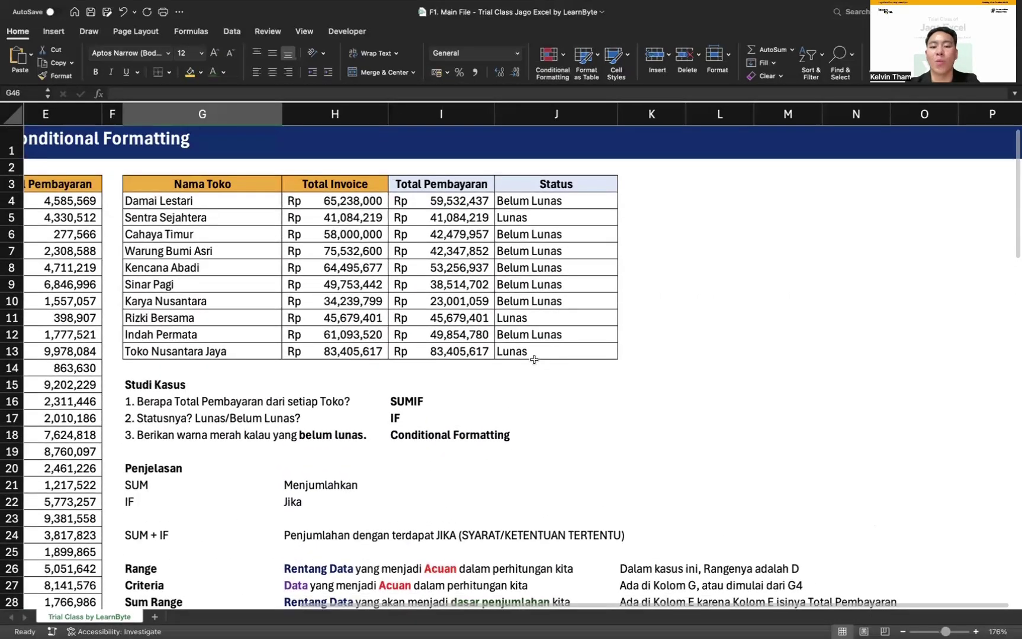
{"action": "left_click", "coordinate": [534, 354]}
{"action": "left_click", "coordinate": [528, 200], "text": "shift"}
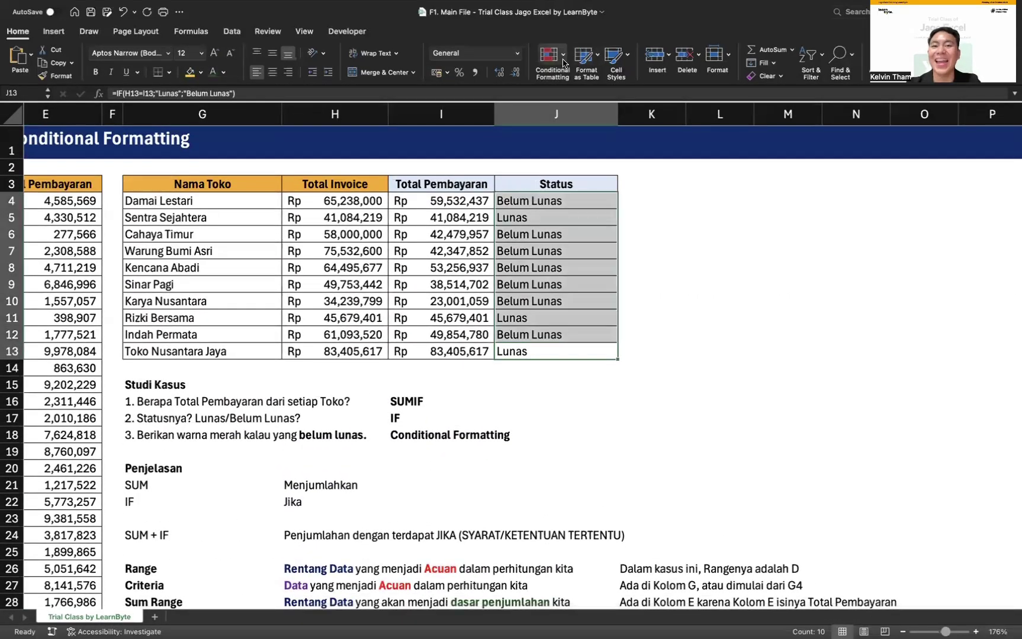
{"action": "left_click", "coordinate": [728, 117]}
{"action": "type", "text": "Belum Lunas"}
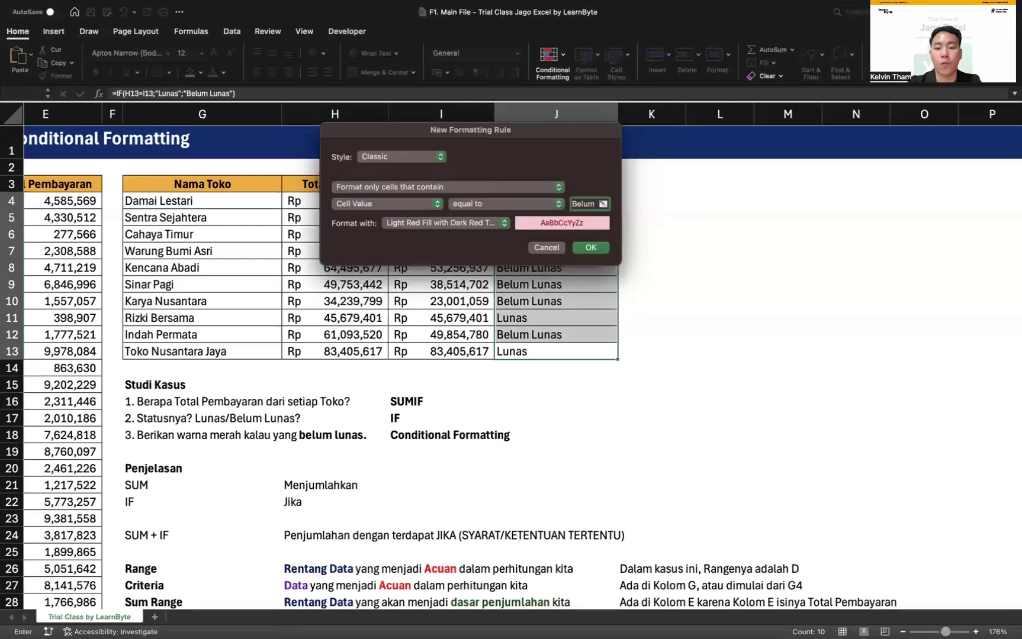
{"action": "key", "text": "Return"}
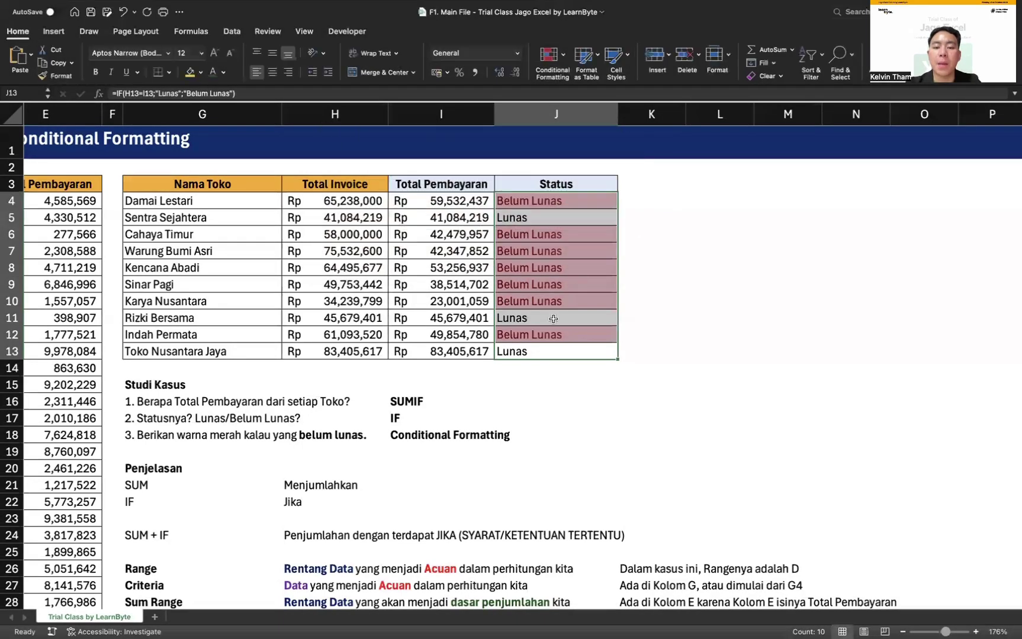
{"action": "left_click", "coordinate": [532, 418]}
{"action": "scroll", "coordinate": [387, 469], "scroll_direction": "down", "scroll_amount": 5}
{"action": "scroll", "coordinate": [387, 469], "scroll_direction": "down", "scroll_amount": 3}
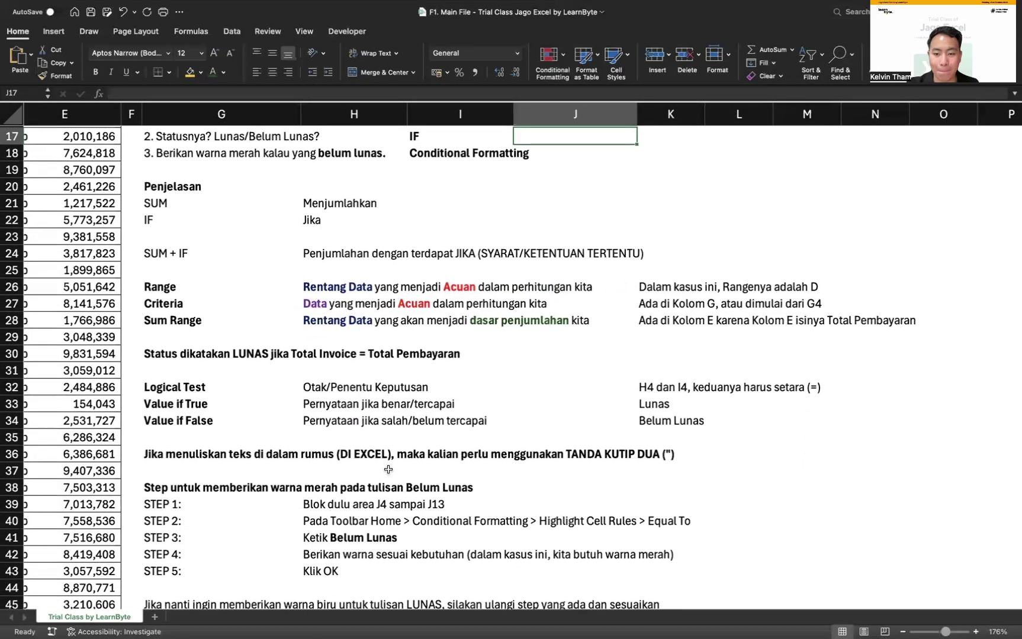
{"action": "scroll", "coordinate": [388, 469], "scroll_direction": "down", "scroll_amount": 1}
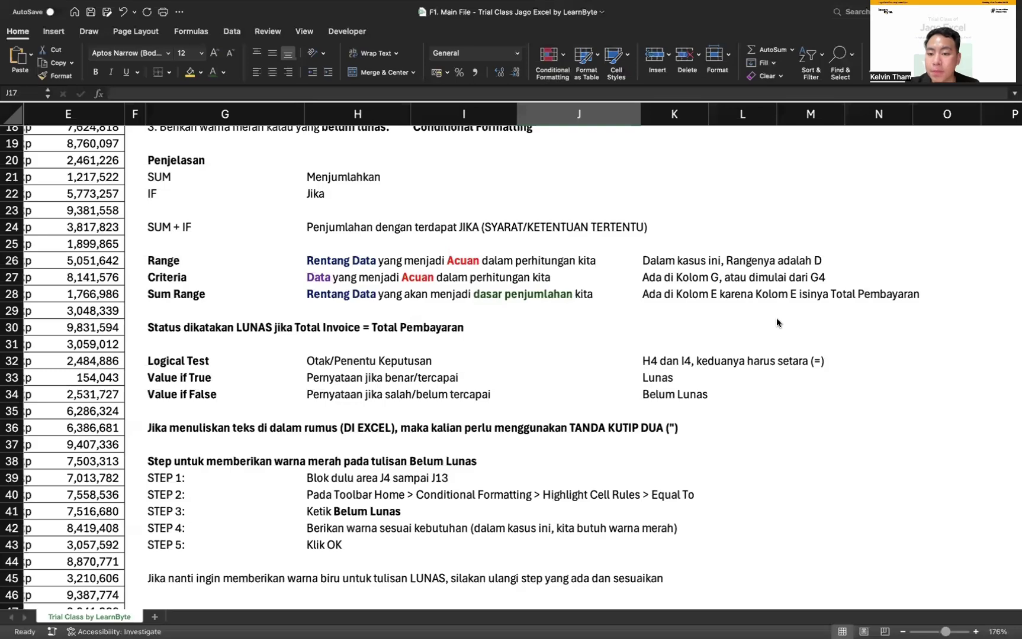
{"action": "scroll", "coordinate": [539, 282], "scroll_direction": "up", "scroll_amount": 6}
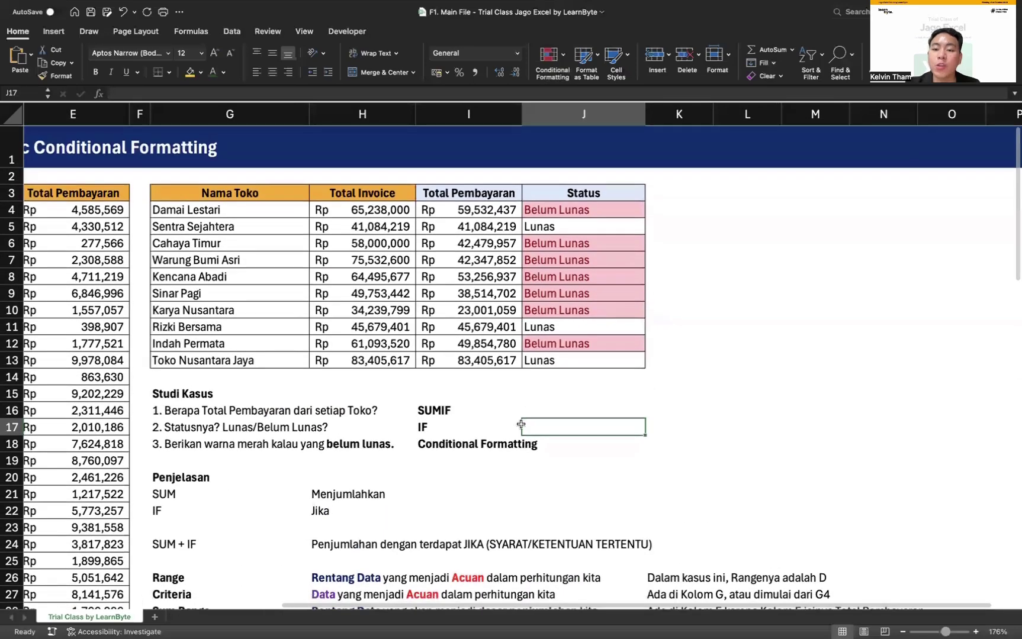
{"action": "scroll", "coordinate": [520, 421], "scroll_direction": "down", "scroll_amount": 8}
{"action": "scroll", "coordinate": [609, 319], "scroll_direction": "up", "scroll_amount": 2}
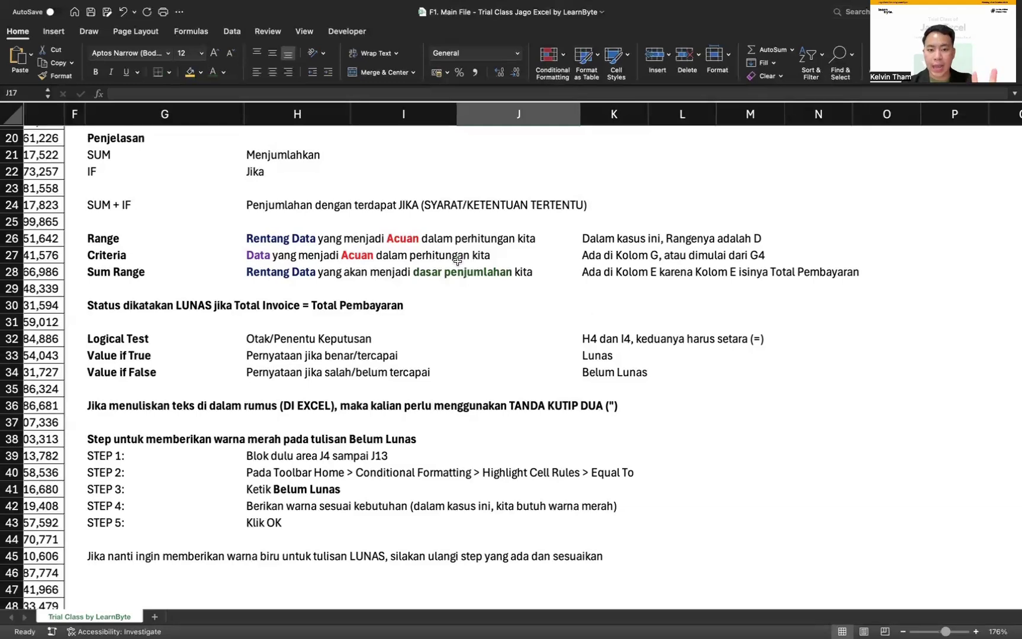
Try an Equal To conditional formatting rule for "Lunas" on Status cells J4:J13, using Green Fill with Dark Green Text.
{"action": "scroll", "coordinate": [457, 262], "scroll_direction": "up", "scroll_amount": 6}
{"action": "left_click", "coordinate": [513, 157]}
{"action": "left_click", "coordinate": [516, 307], "text": "shift"}
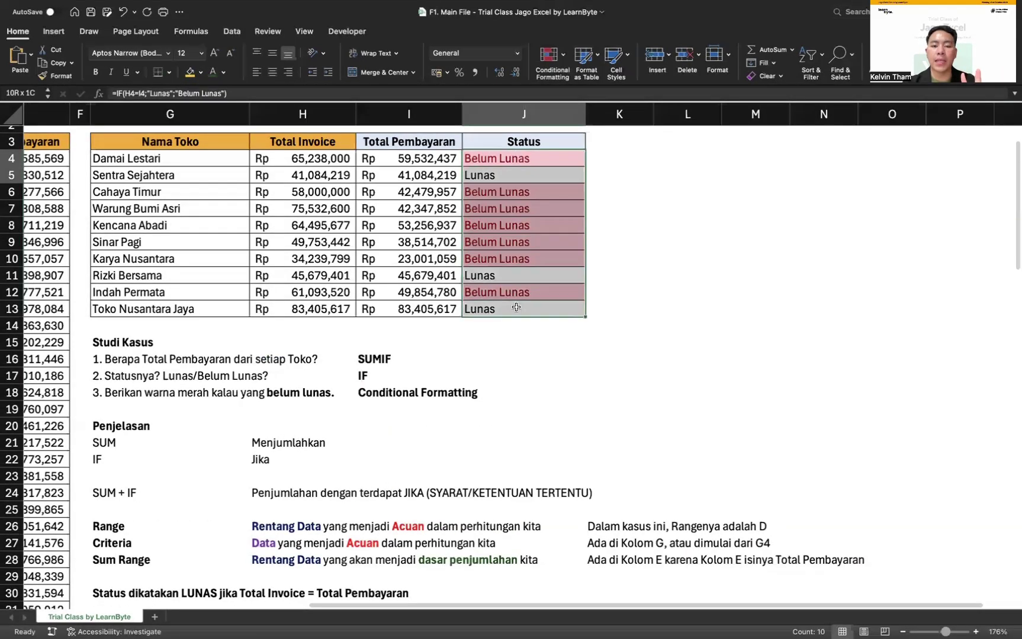
{"action": "left_click", "coordinate": [556, 62]}
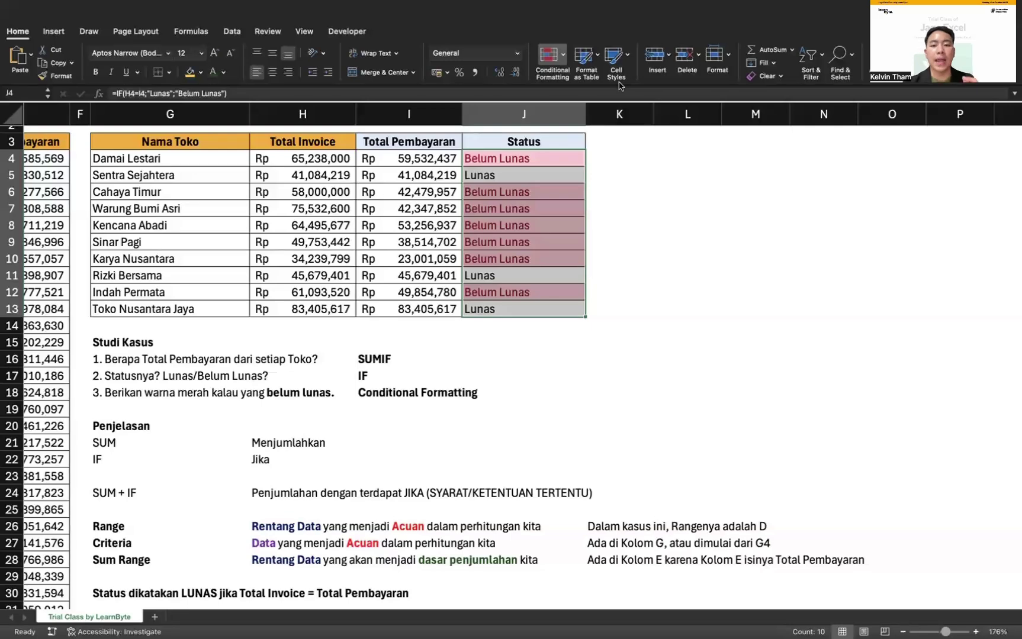
{"action": "left_click", "coordinate": [722, 127]}
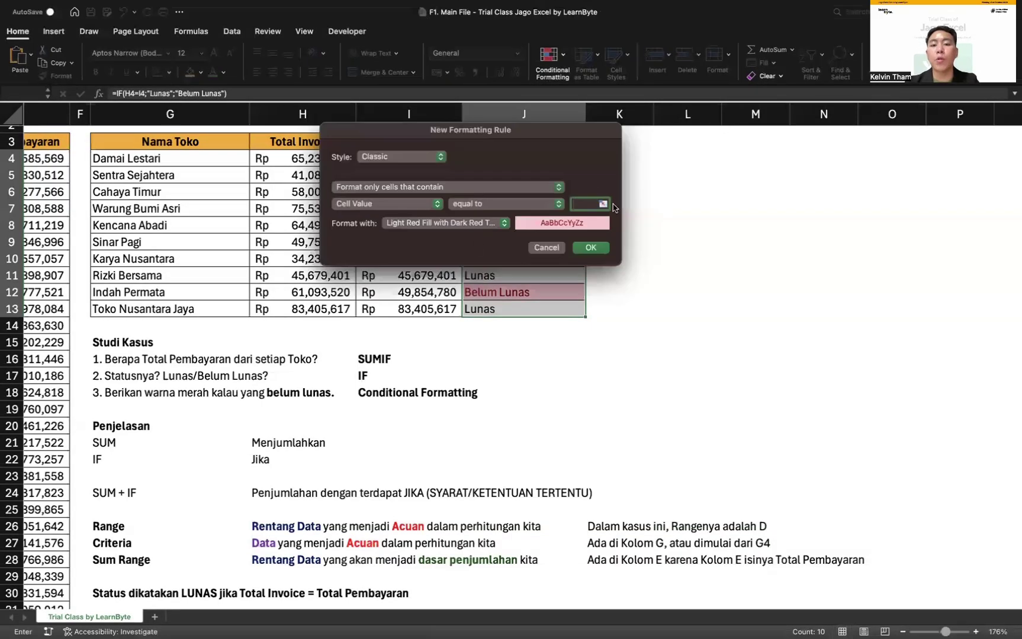
{"action": "left_click", "coordinate": [596, 204]}
{"action": "type", "text": "Lunas"}
{"action": "left_click", "coordinate": [489, 224]}
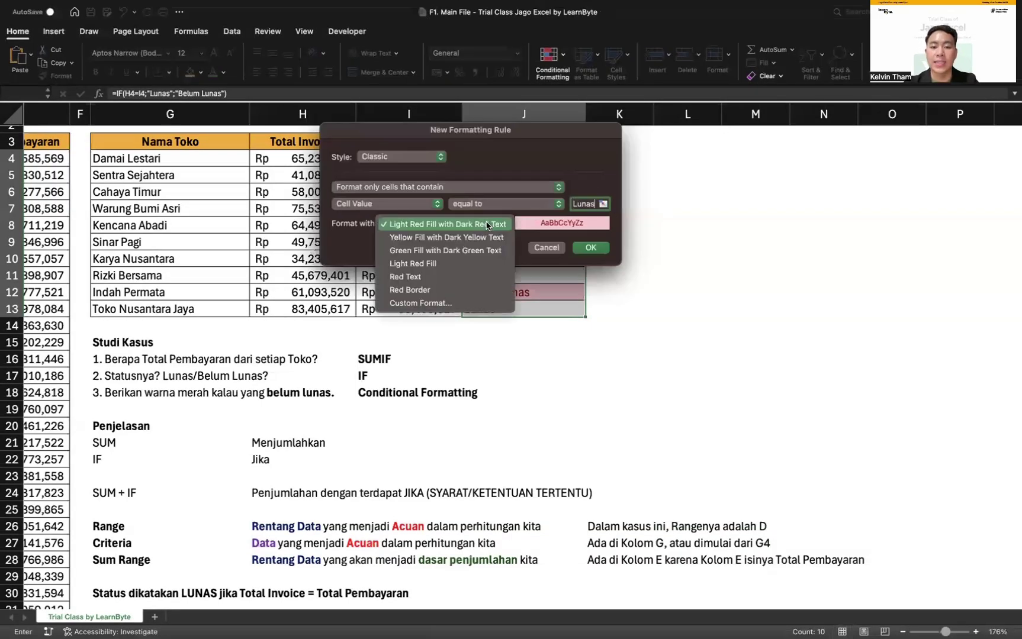
{"action": "left_click", "coordinate": [471, 249]}
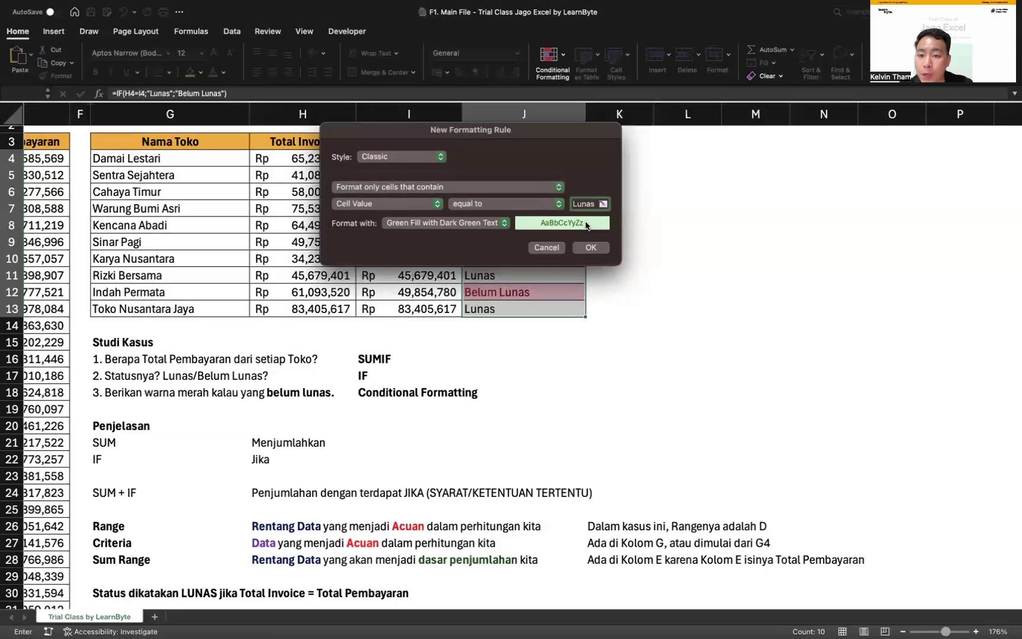
{"action": "left_click", "coordinate": [575, 247]}
Review the written coloring steps and the closing note about LUNAS in rows 38 to 45.
{"action": "scroll", "coordinate": [553, 453], "scroll_direction": "down", "scroll_amount": 7}
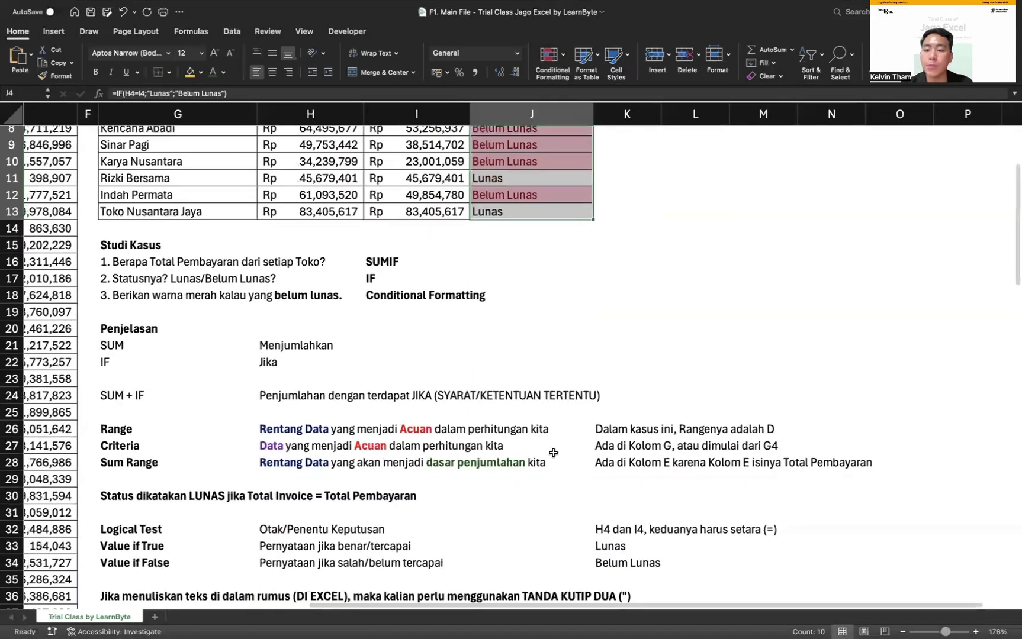
{"action": "scroll", "coordinate": [553, 453], "scroll_direction": "down", "scroll_amount": 1}
{"action": "left_click_drag", "start_coordinate": [109, 348], "coordinate": [671, 474]}
{"action": "left_click", "coordinate": [647, 527]}
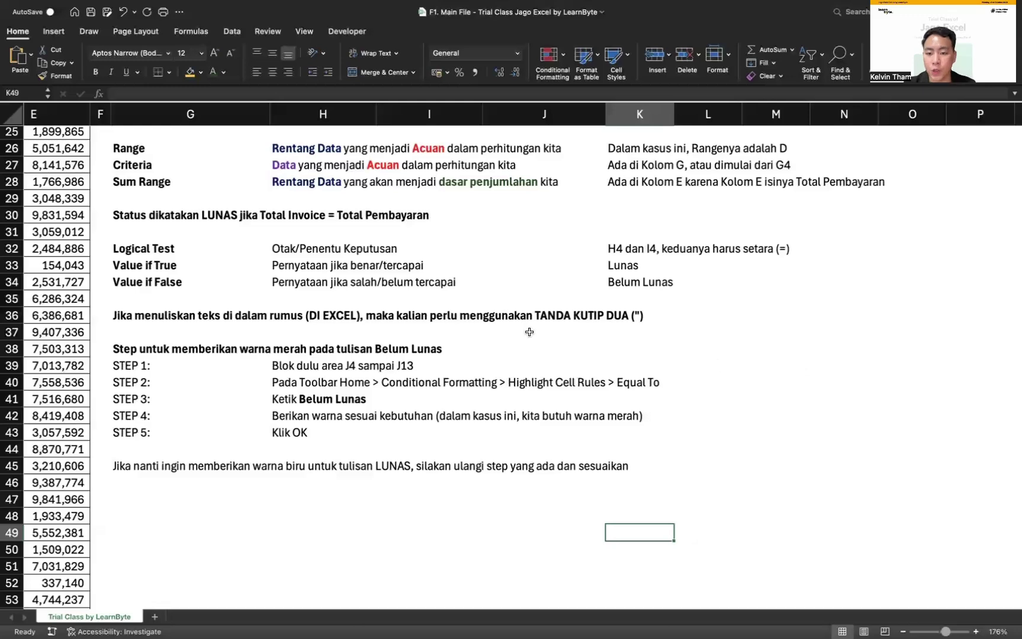
Inspect the SUMIF formula in Total Pembayaran cell I4 and the IF formula in Status cell J4.
{"action": "scroll", "coordinate": [733, 364], "scroll_direction": "up", "scroll_amount": 8}
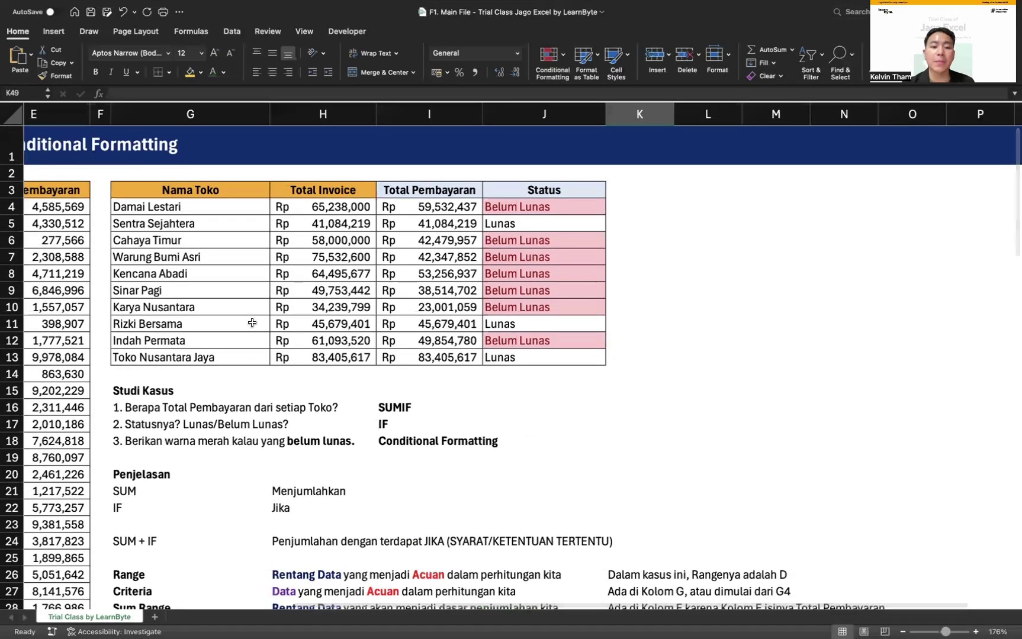
{"action": "left_click", "coordinate": [359, 377]}
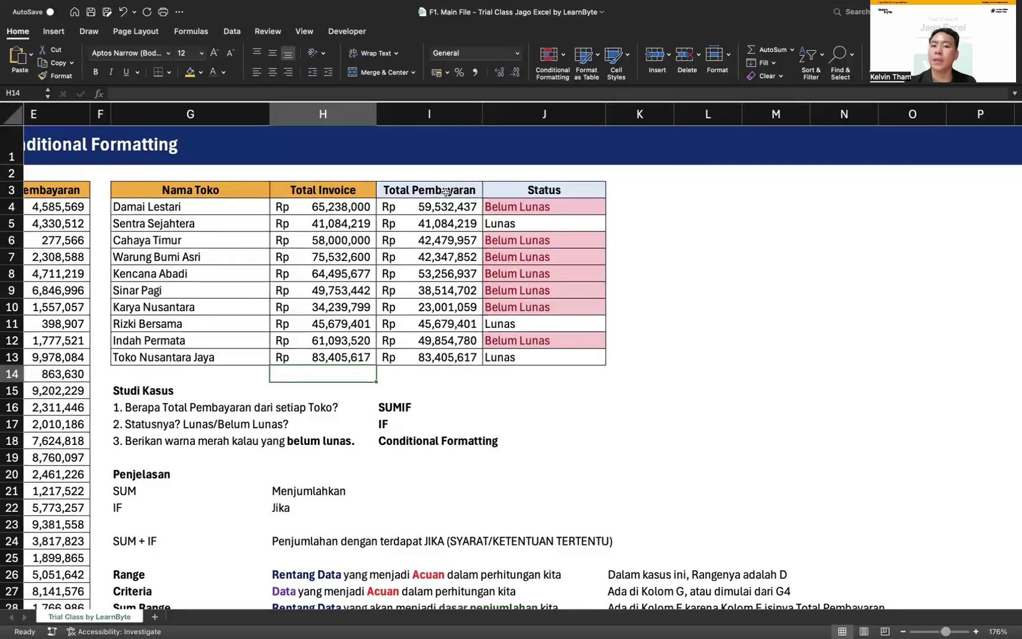
{"action": "double_click", "coordinate": [445, 207]}
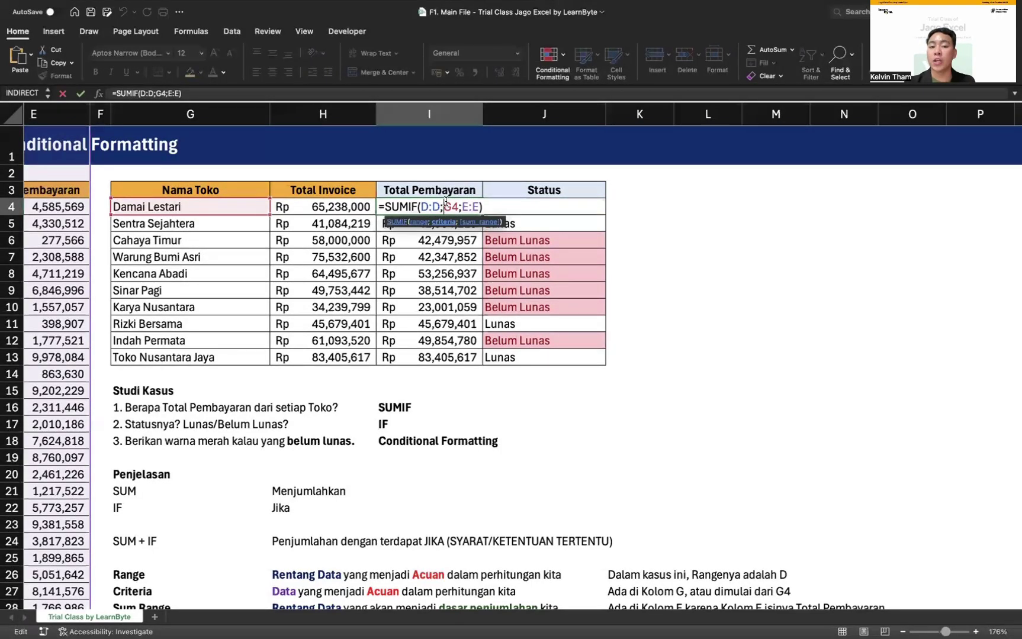
{"action": "key", "text": "Return"}
{"action": "left_click", "coordinate": [552, 205]}
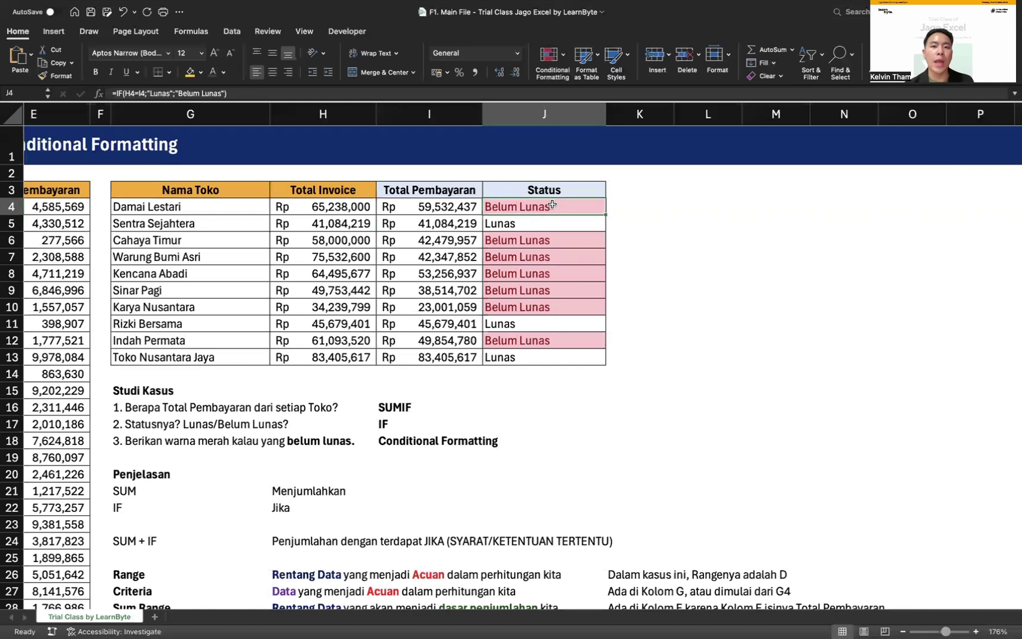